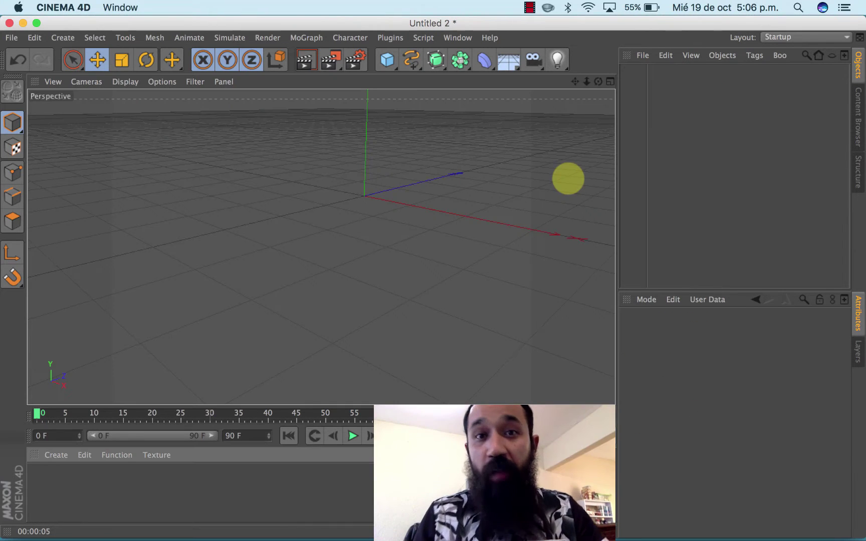
- Add a Sphere with no Phong tag and 12 segments
{"action": "left_click", "coordinate": [386, 60]}
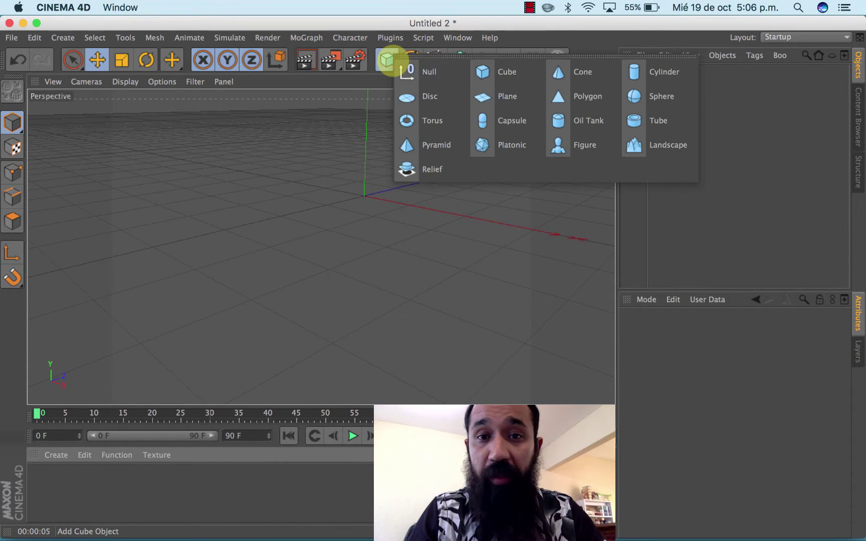
{"action": "left_click", "coordinate": [675, 100]}
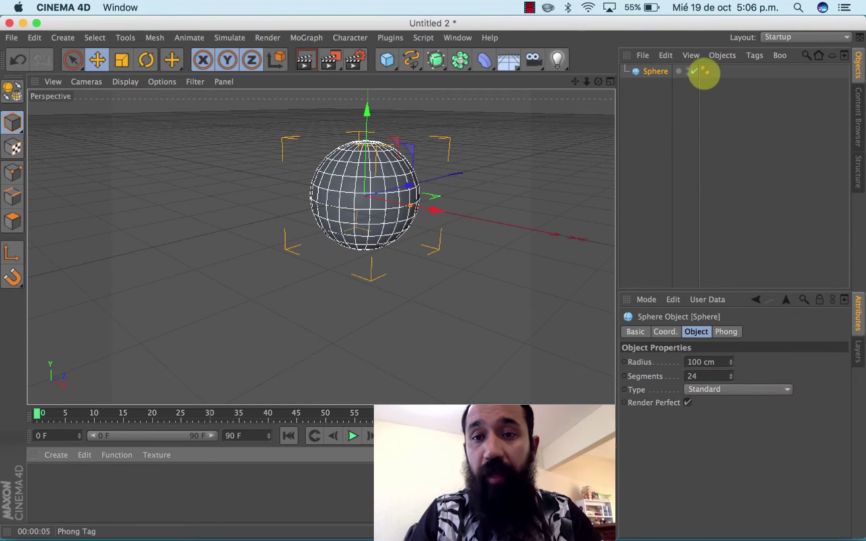
{"action": "left_click", "coordinate": [706, 71]}
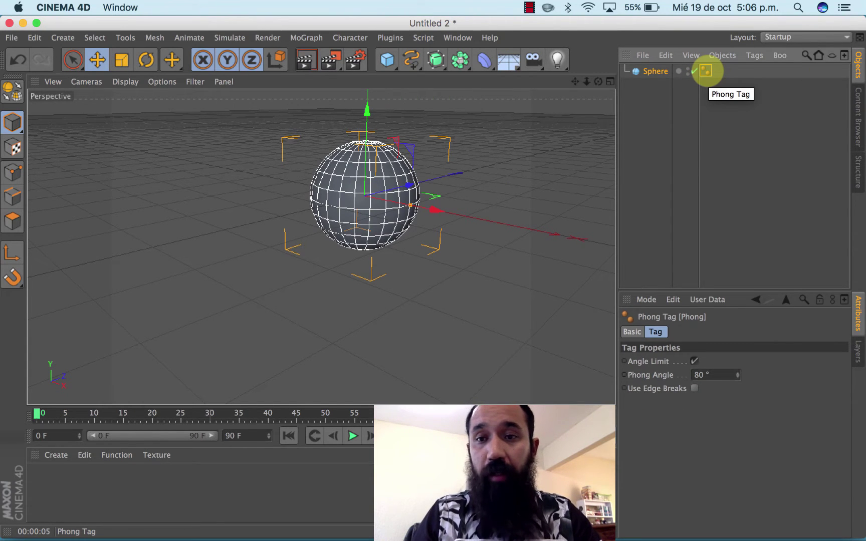
{"action": "key", "text": "Delete"}
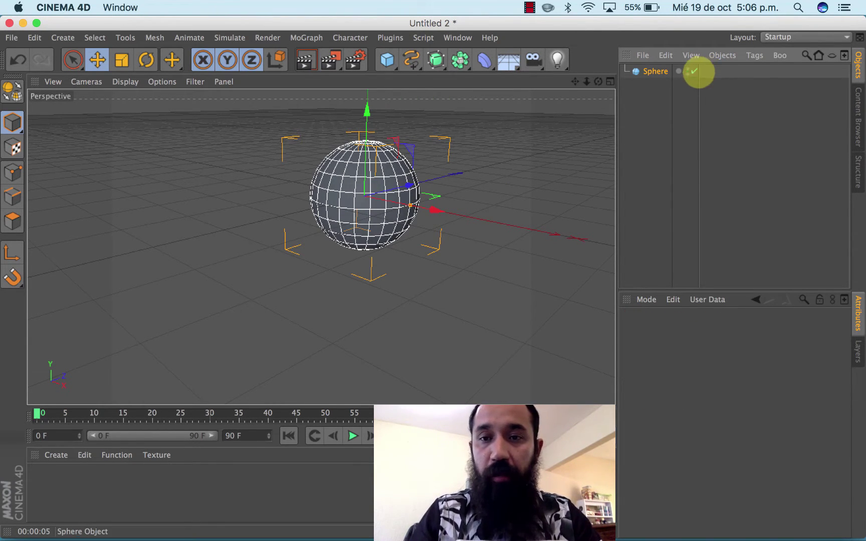
{"action": "left_click", "coordinate": [655, 71]}
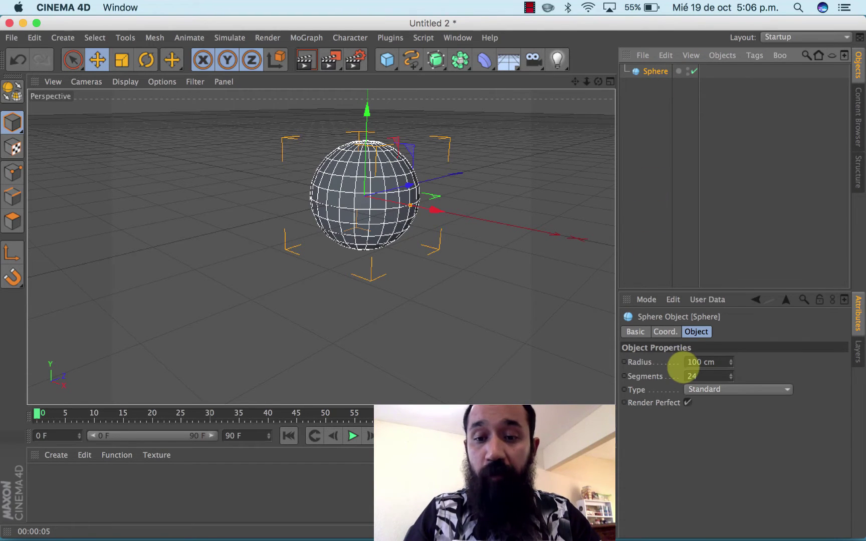
{"action": "double_click", "coordinate": [693, 377]}
{"action": "type", "text": "12"}
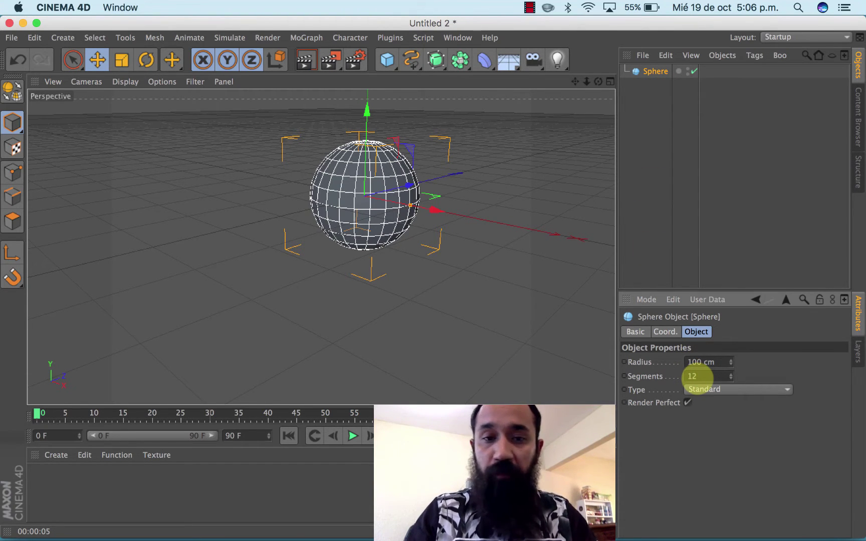
{"action": "key", "text": "Return"}
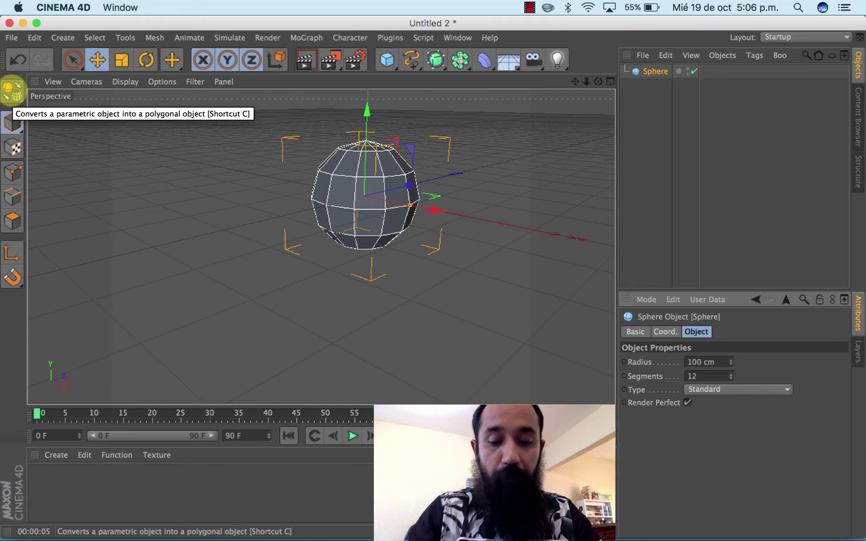
- Make the sphere editable and stretch it vertically into an egg shape
{"action": "left_click", "coordinate": [13, 90]}
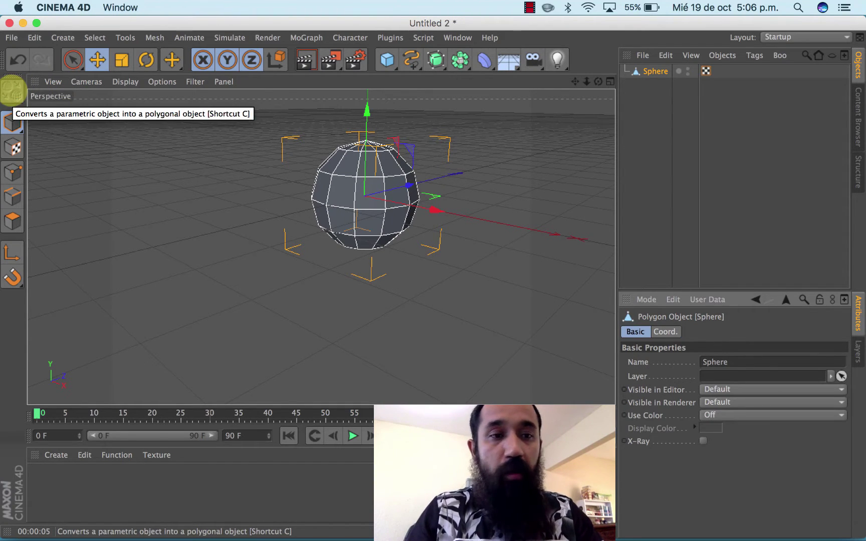
{"action": "left_click", "coordinate": [122, 60]}
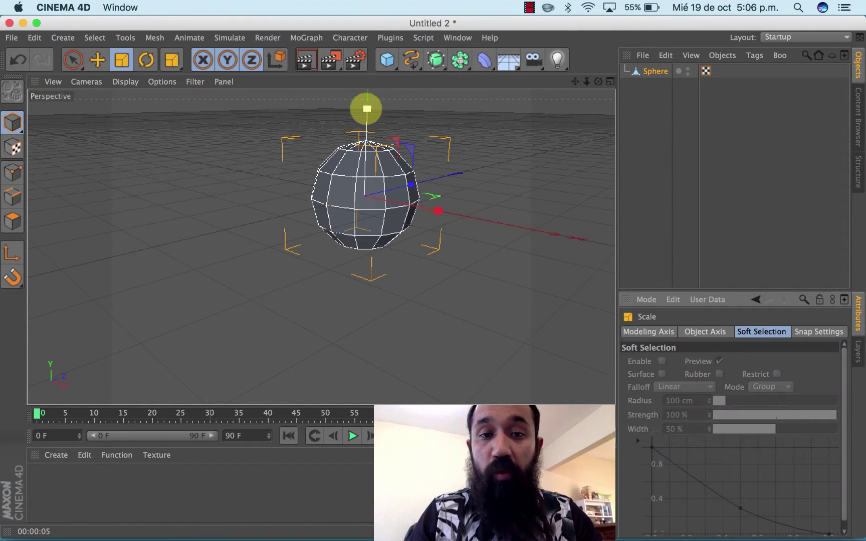
{"action": "left_click_drag", "start_coordinate": [368, 109], "coordinate": [367, 93]}
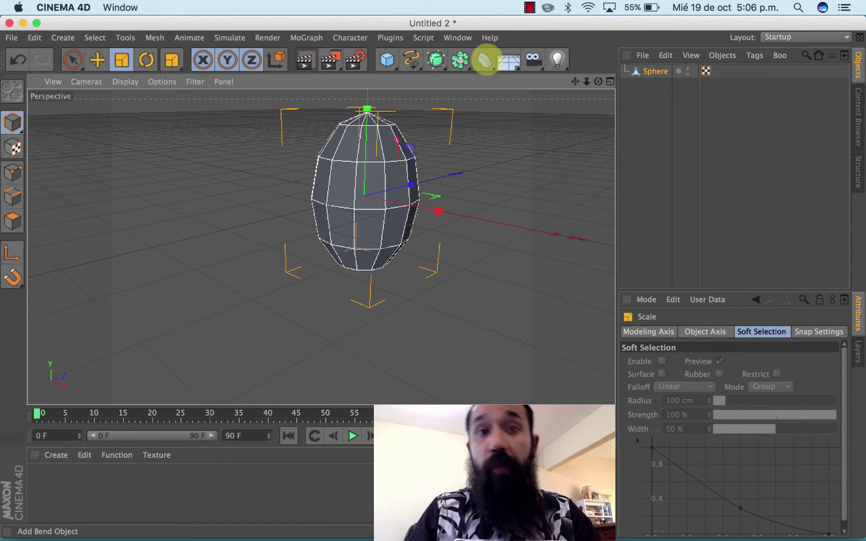
- Nest a Displacer under the sphere using a Noise shader at 350% strength
{"action": "left_click", "coordinate": [485, 60]}
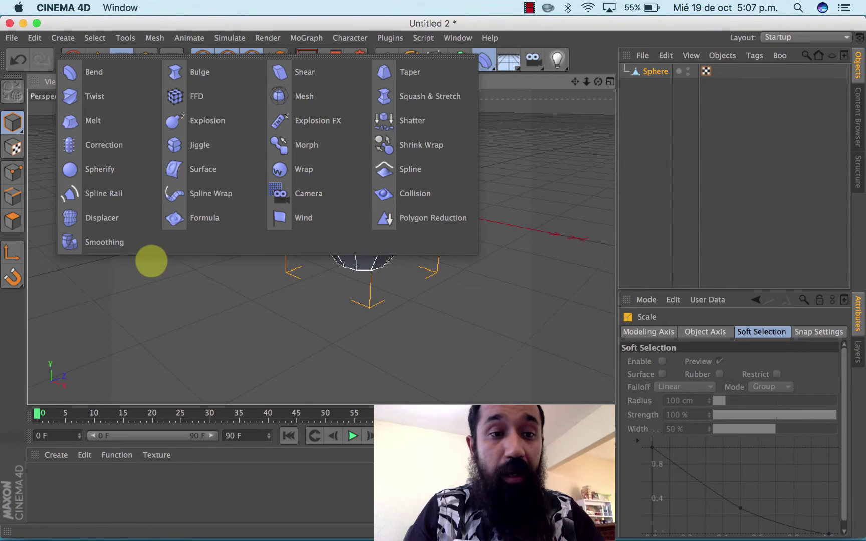
{"action": "left_click", "coordinate": [118, 218]}
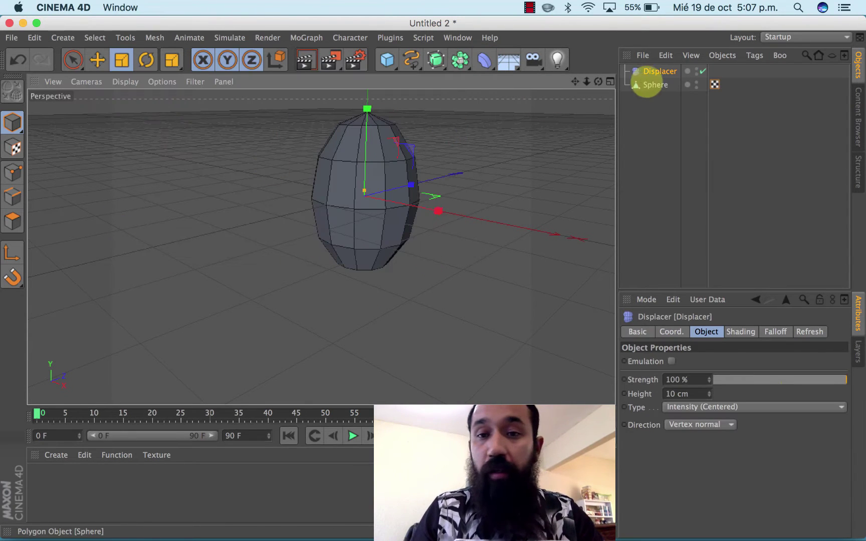
{"action": "left_click_drag", "start_coordinate": [659, 71], "coordinate": [655, 86]}
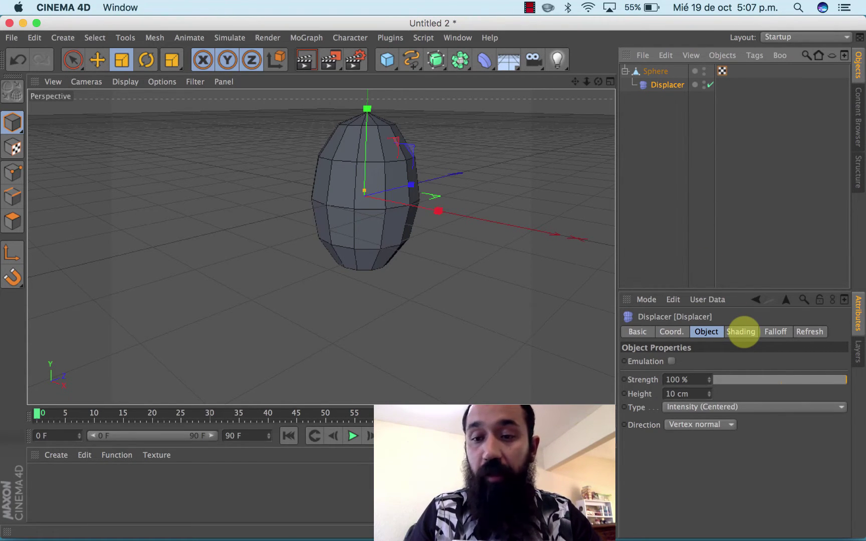
{"action": "left_click", "coordinate": [742, 331]}
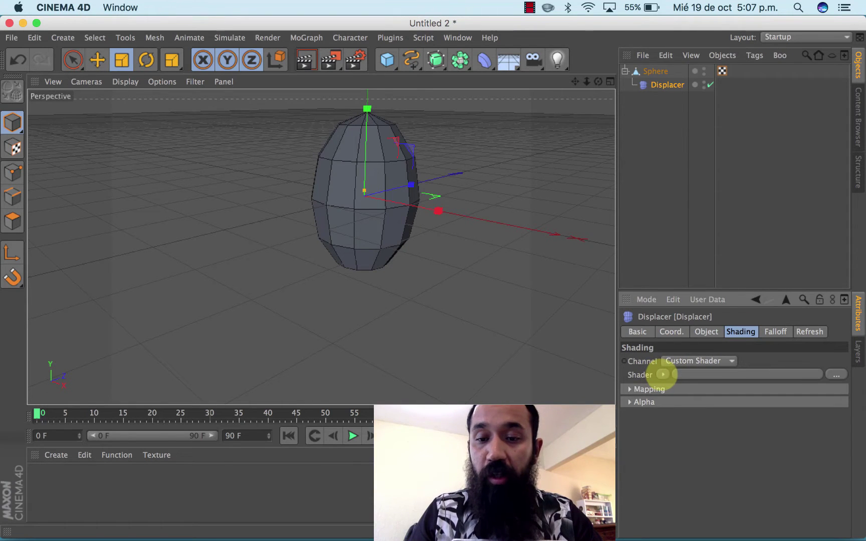
{"action": "left_click", "coordinate": [664, 374]}
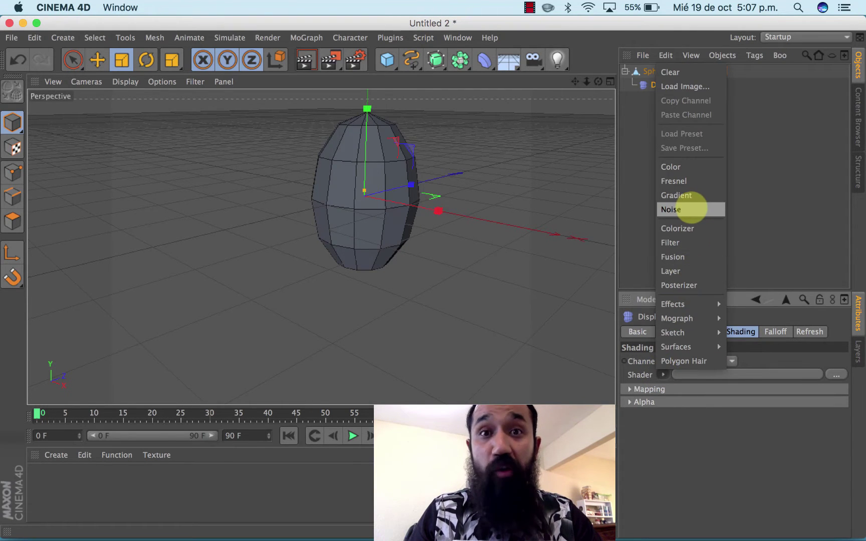
{"action": "left_click", "coordinate": [692, 209]}
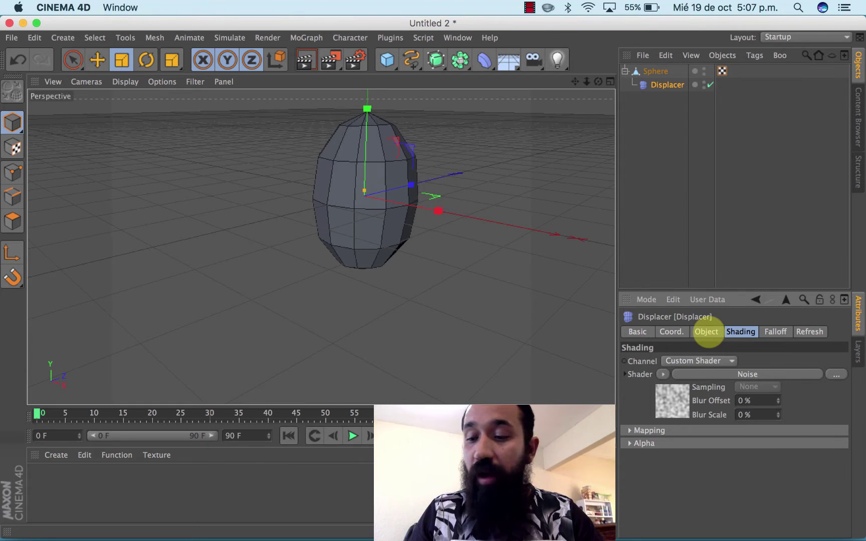
{"action": "left_click", "coordinate": [707, 332]}
{"action": "type", "text": "350"}
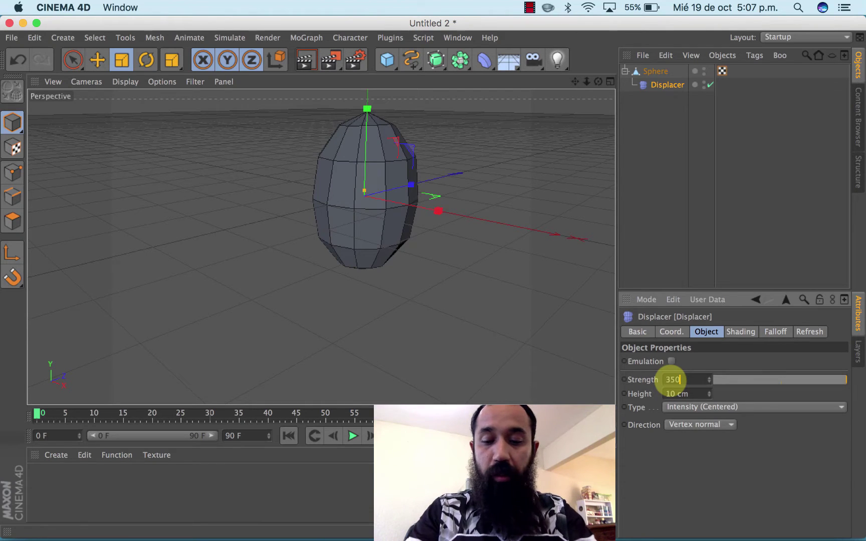
{"action": "key", "text": "Return"}
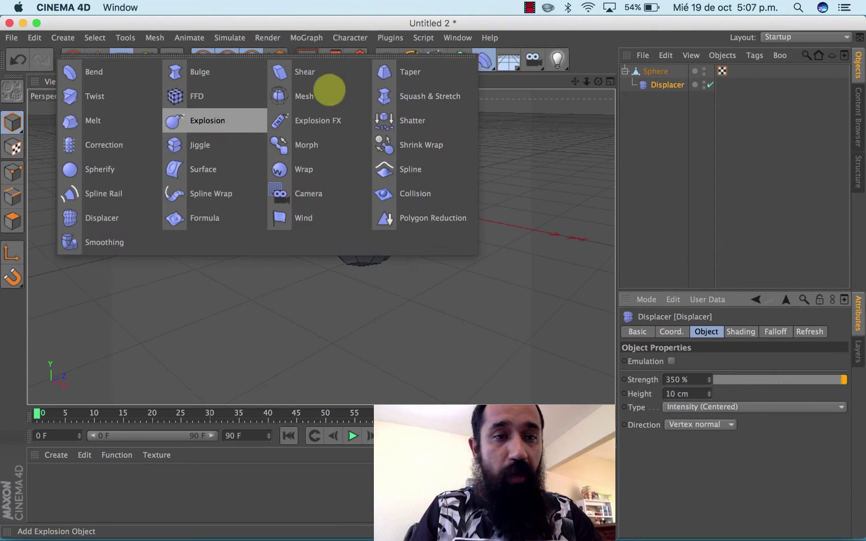
- Add a Twist deformer under the sphere sized 212 × 297 × 217 cm
{"action": "left_click_drag", "start_coordinate": [485, 61], "coordinate": [123, 99]}
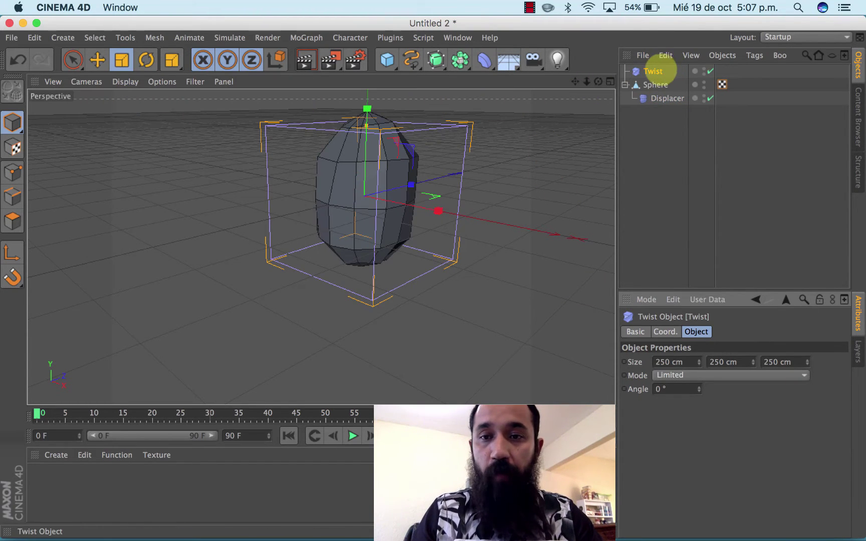
{"action": "mouse_move", "coordinate": [653, 72]}
{"action": "left_mouse_down"}
{"action": "mouse_move", "coordinate": [663, 115]}
{"action": "mouse_move", "coordinate": [657, 112]}
{"action": "left_mouse_up"}
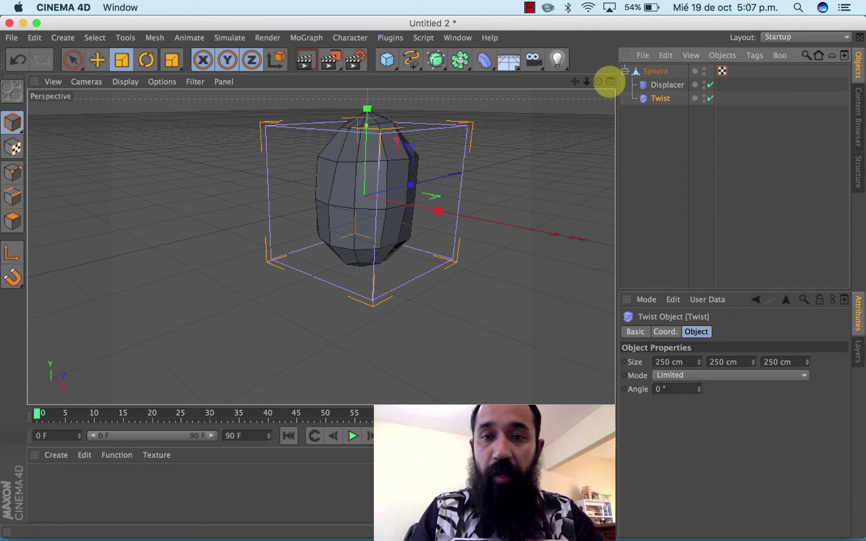
{"action": "left_click", "coordinate": [610, 81]}
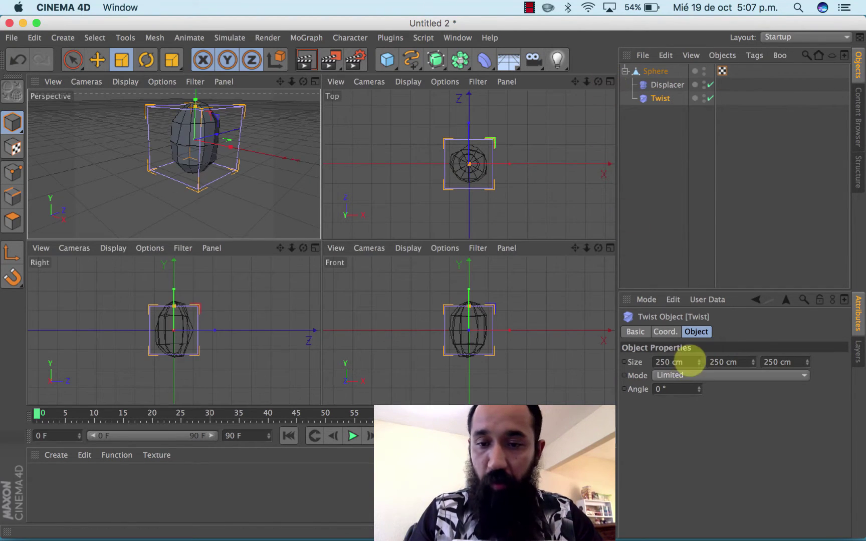
{"action": "left_click_drag", "start_coordinate": [699, 361], "coordinate": [699, 364]}
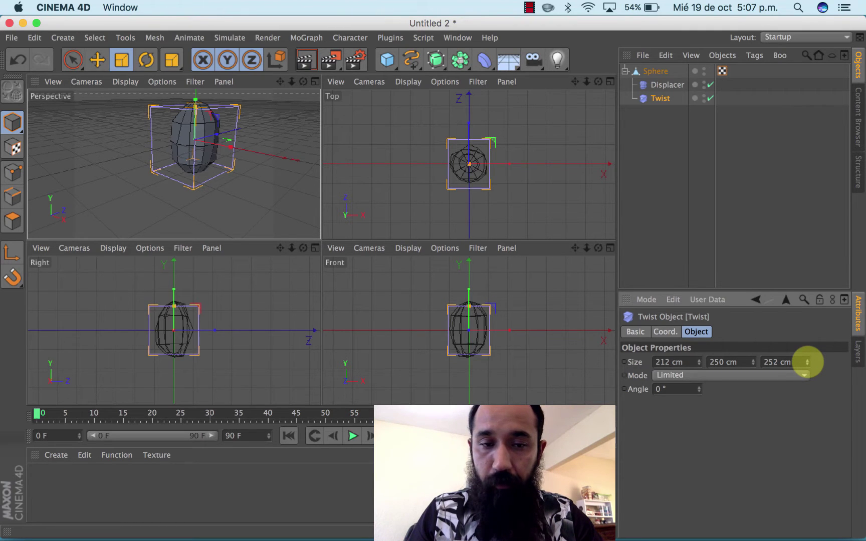
{"action": "left_click_drag", "start_coordinate": [807, 362], "coordinate": [807, 363]}
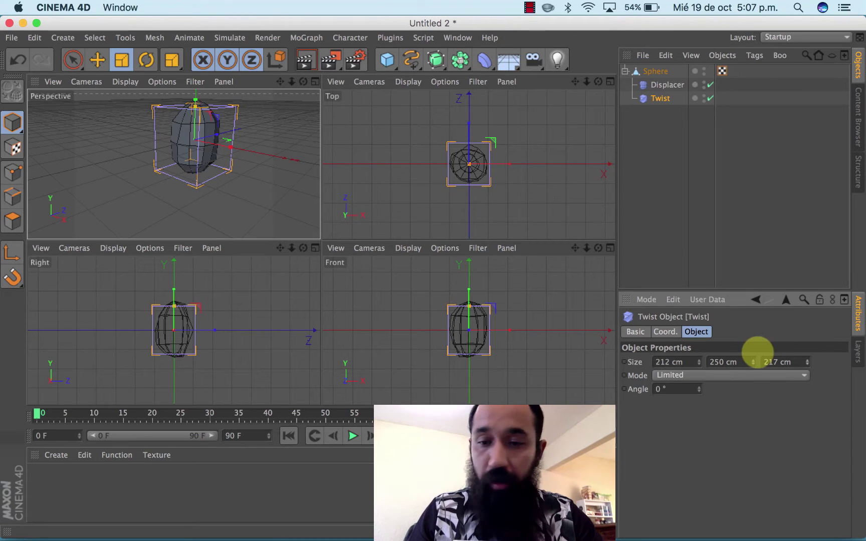
{"action": "left_click_drag", "start_coordinate": [753, 362], "coordinate": [753, 361]}
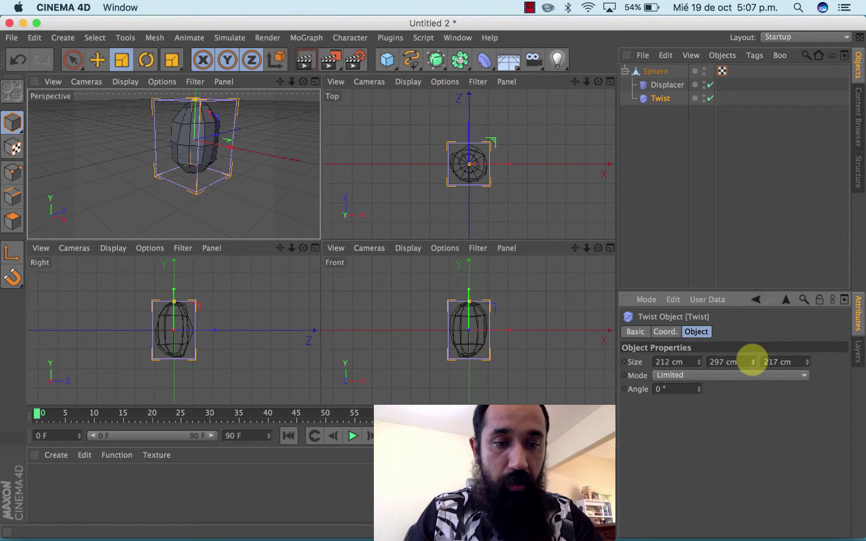
{"action": "left_click", "coordinate": [315, 82]}
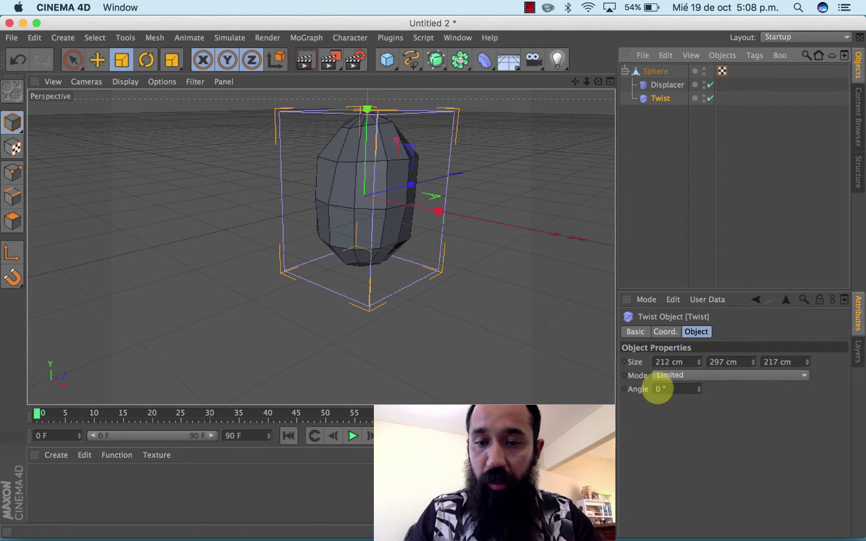
- Set the Twist angle to 190°
{"action": "double_click", "coordinate": [659, 389]}
{"action": "type", "text": "190"}
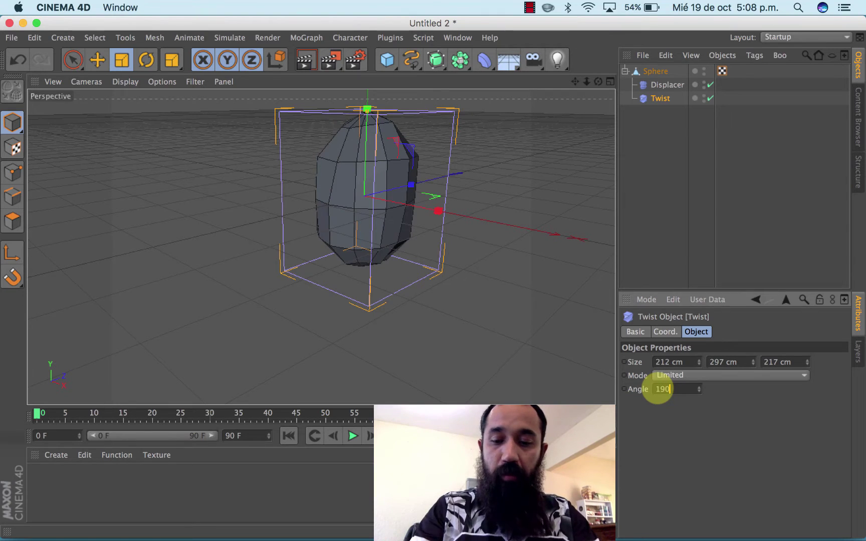
{"action": "key", "text": "Return"}
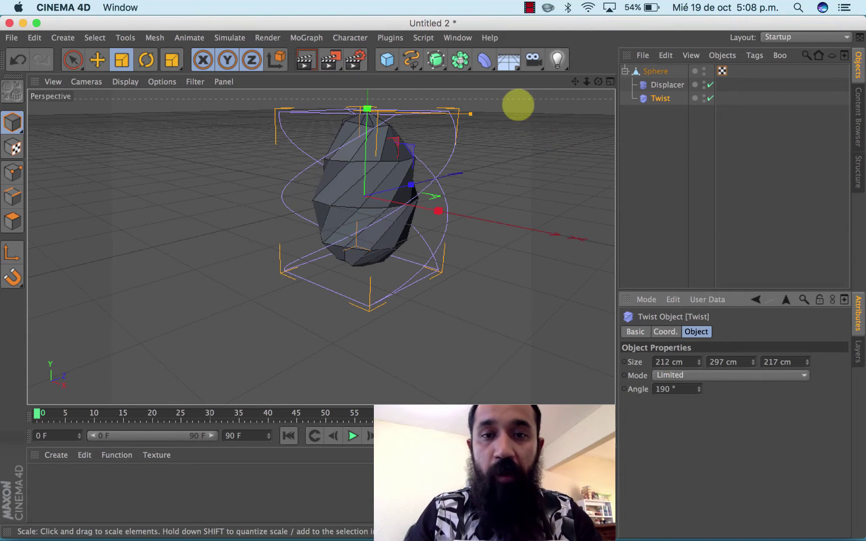
{"action": "left_click", "coordinate": [484, 60]}
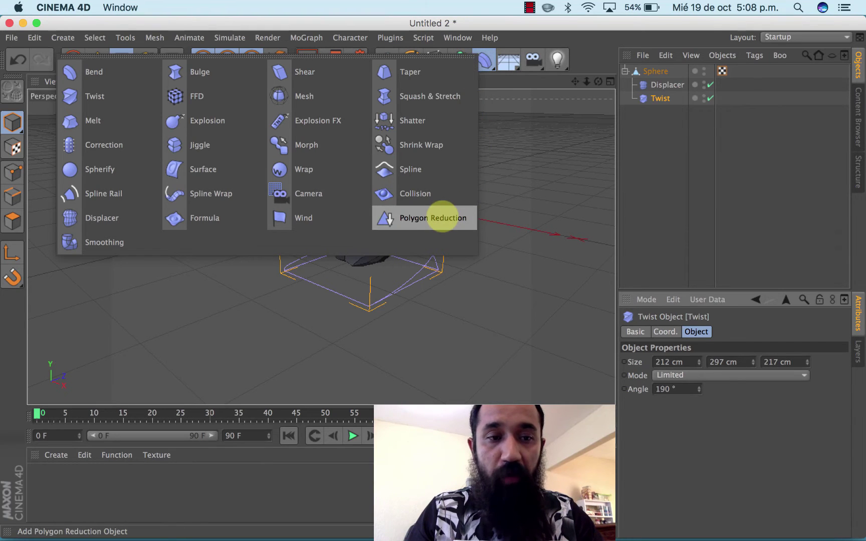
- Add a Polygon Reduction under the sphere after Twist at 10% strength
{"action": "left_click", "coordinate": [443, 217]}
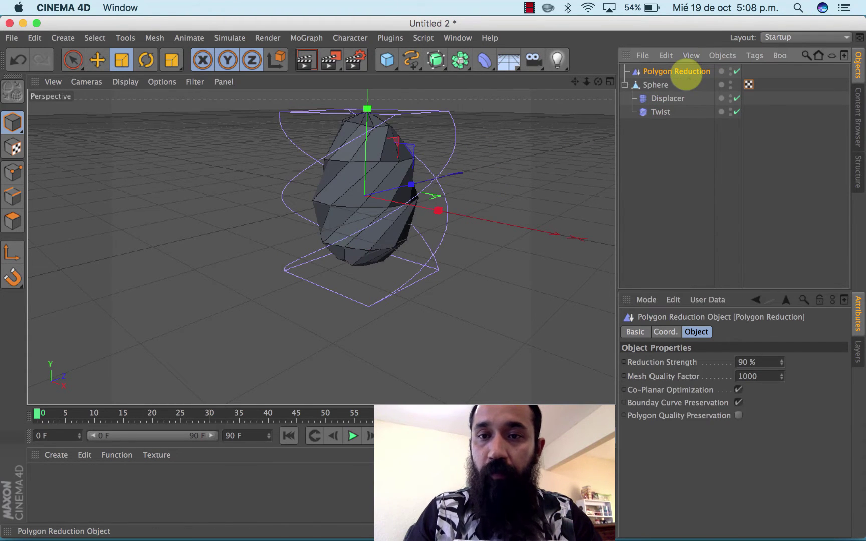
{"action": "left_click_drag", "start_coordinate": [687, 73], "coordinate": [669, 117]}
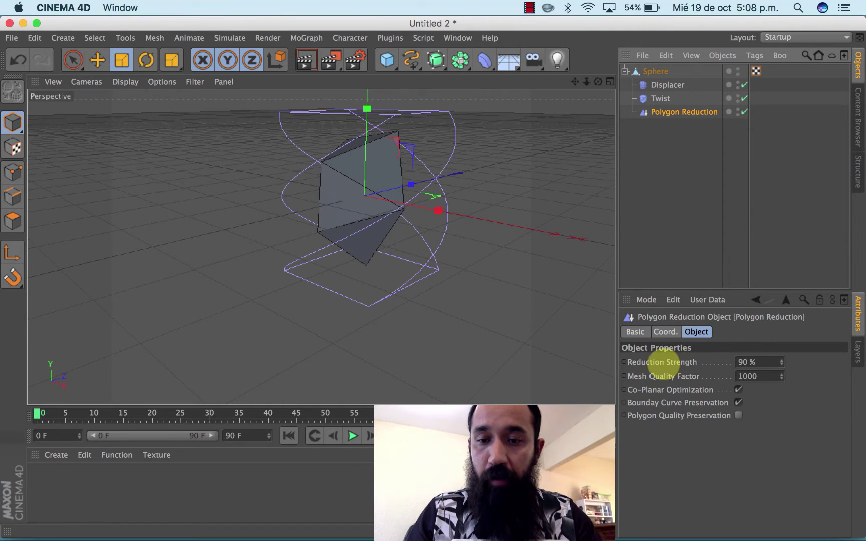
{"action": "left_click", "coordinate": [742, 362]}
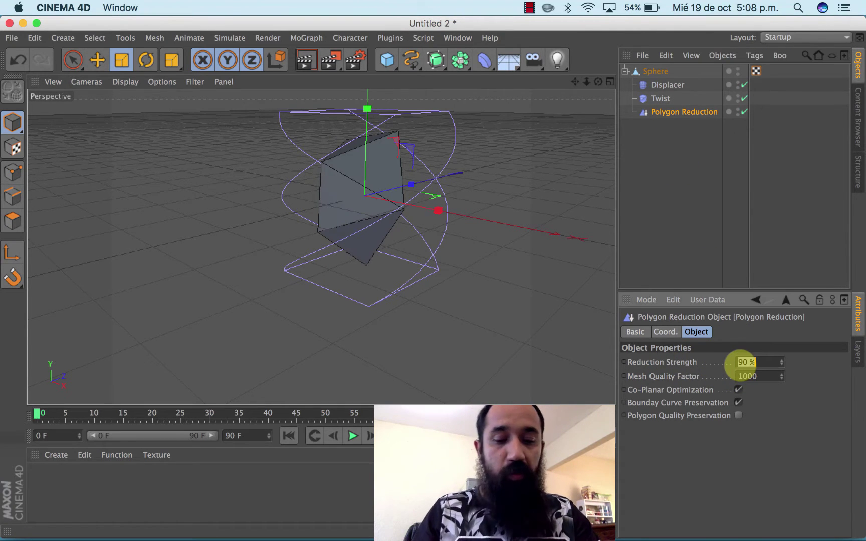
{"action": "type", "text": "10"}
{"action": "key", "text": "Return"}
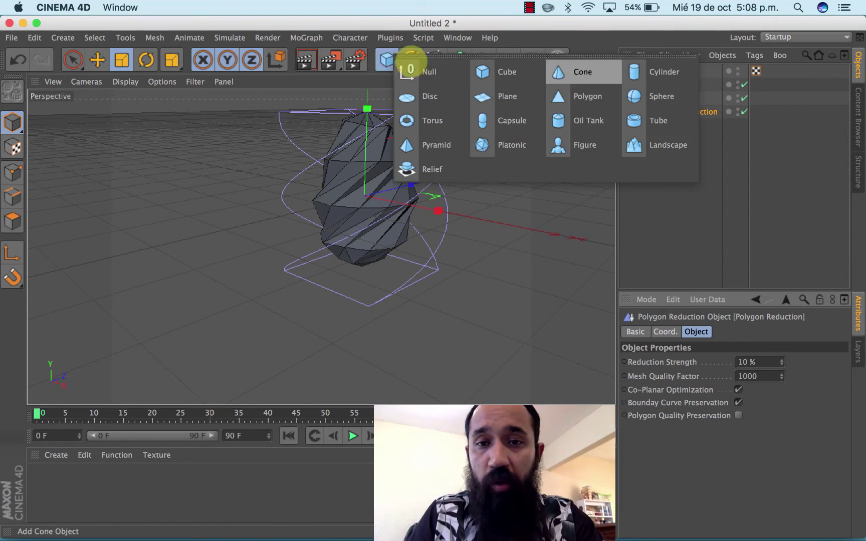
- Add a Phong-free Cylinder with 10 cm radius, 10 height and 12 rotation segments
{"action": "left_click_drag", "start_coordinate": [386, 60], "coordinate": [665, 70]}
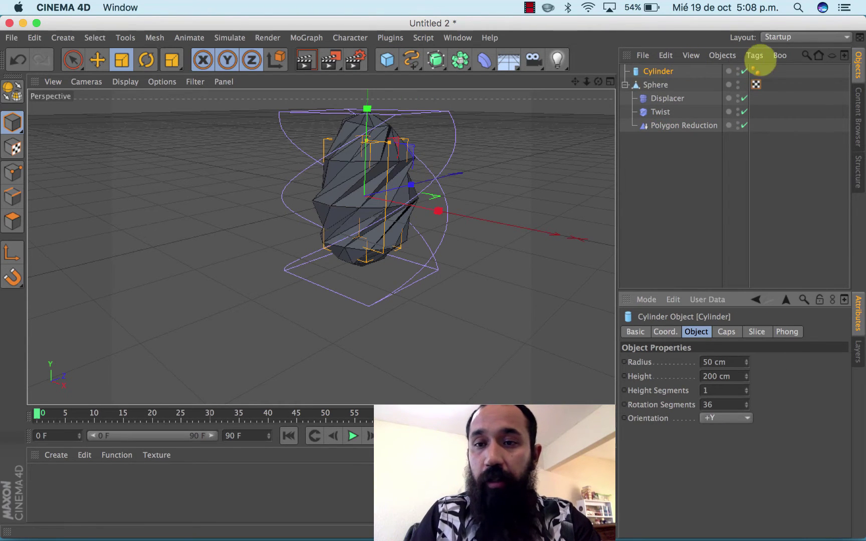
{"action": "left_click", "coordinate": [754, 72]}
{"action": "key", "text": "Delete"}
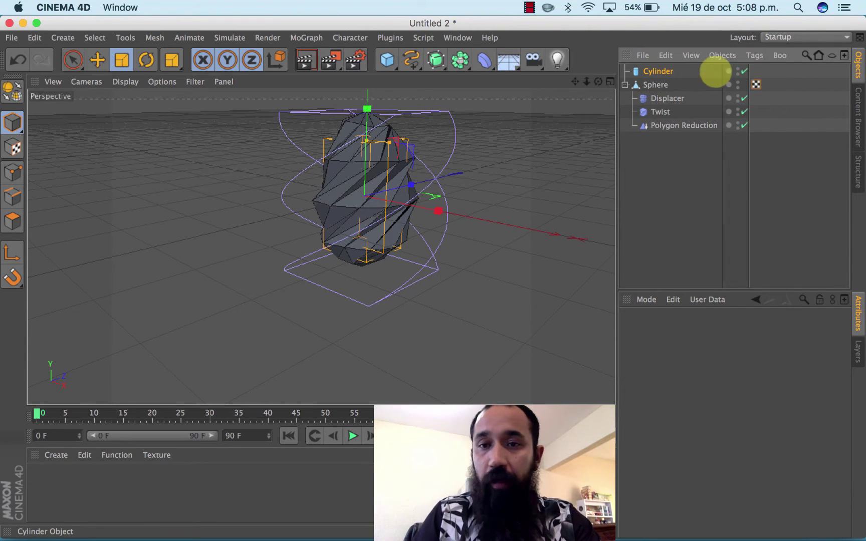
{"action": "left_click", "coordinate": [657, 71]}
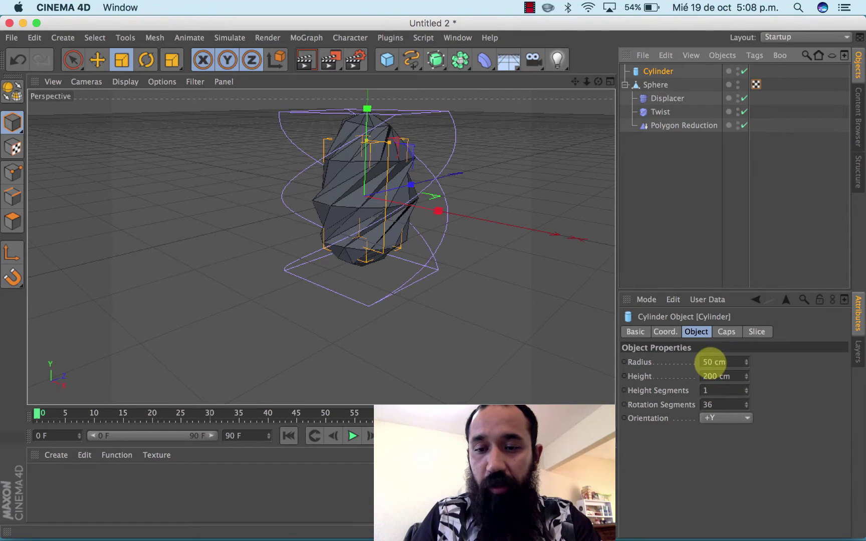
{"action": "left_click", "coordinate": [712, 362]}
{"action": "type", "text": "10"}
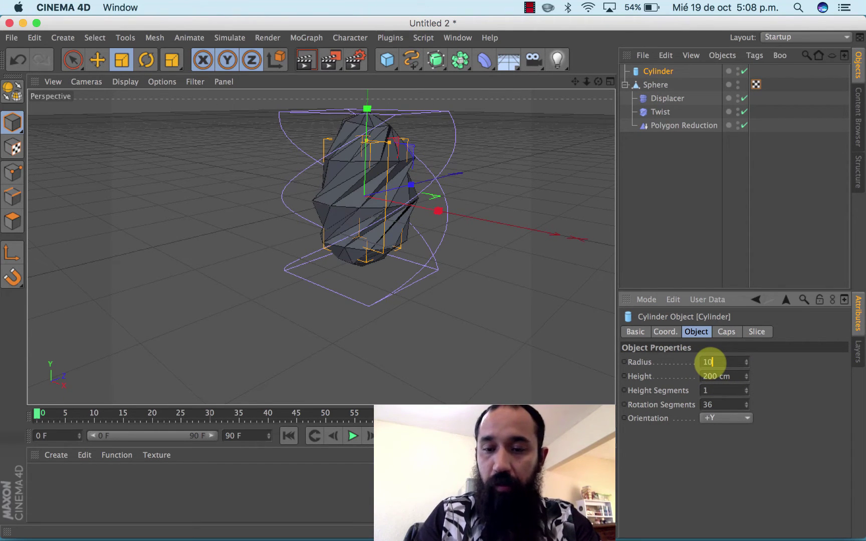
{"action": "key", "text": "Return"}
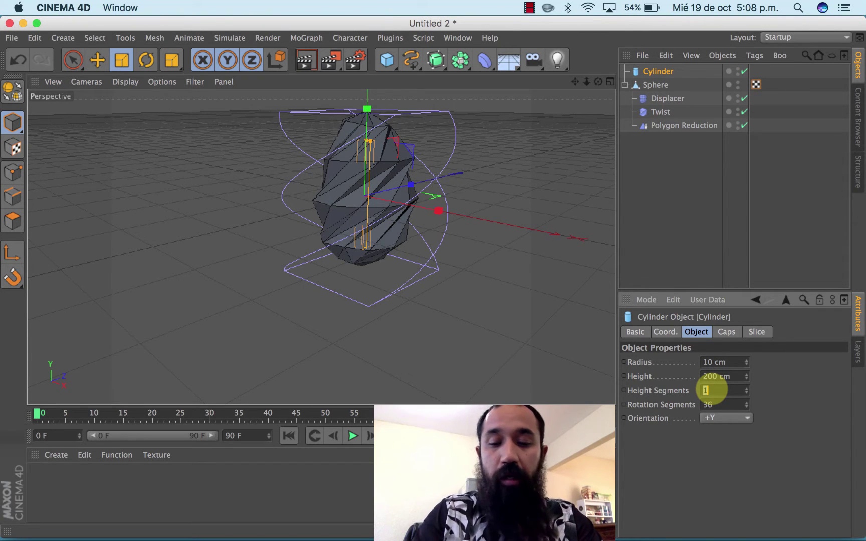
{"action": "left_click", "coordinate": [712, 405]}
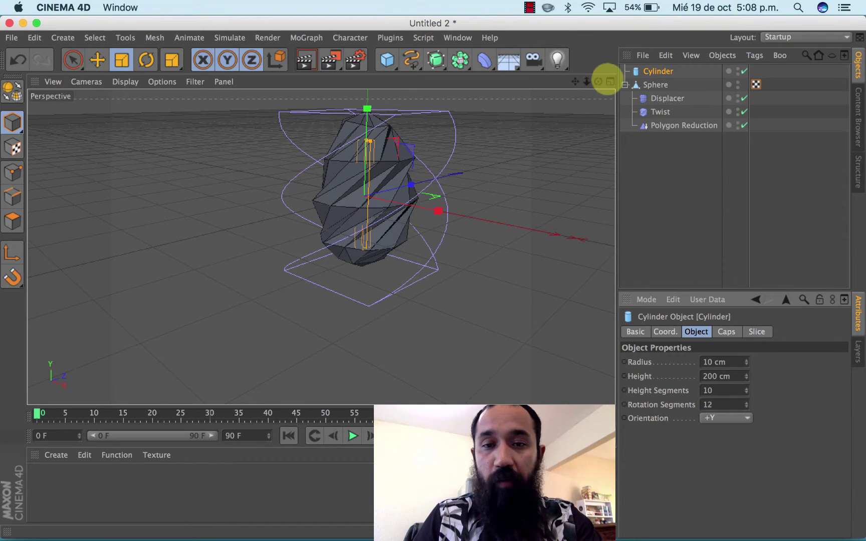
{"action": "left_click", "coordinate": [97, 59]}
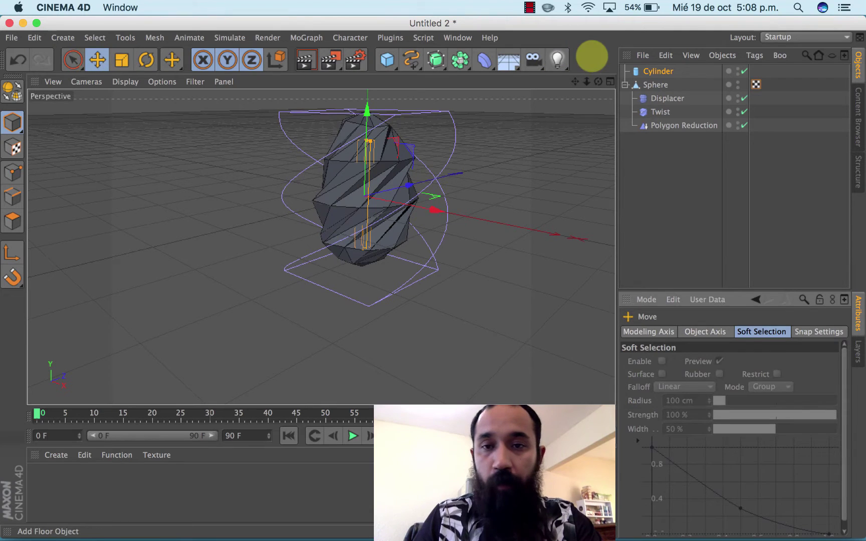
- Lower the cylinder beneath the canopy in the Right view and make it editable
{"action": "left_click", "coordinate": [609, 81]}
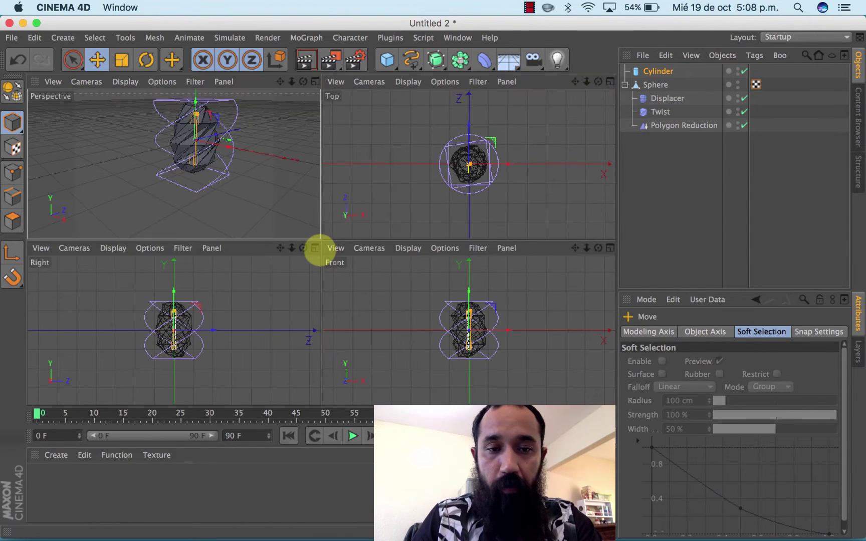
{"action": "middle_click", "coordinate": [315, 248]}
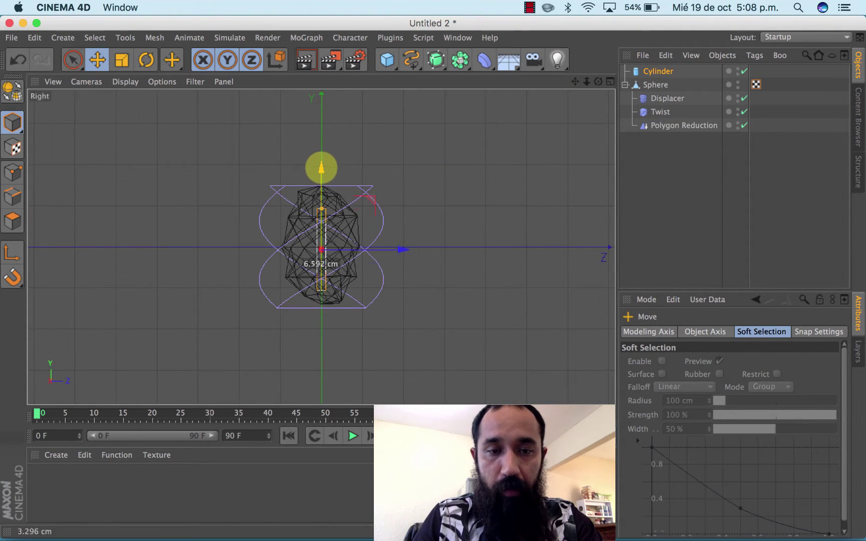
{"action": "left_click_drag", "start_coordinate": [320, 165], "coordinate": [326, 254]}
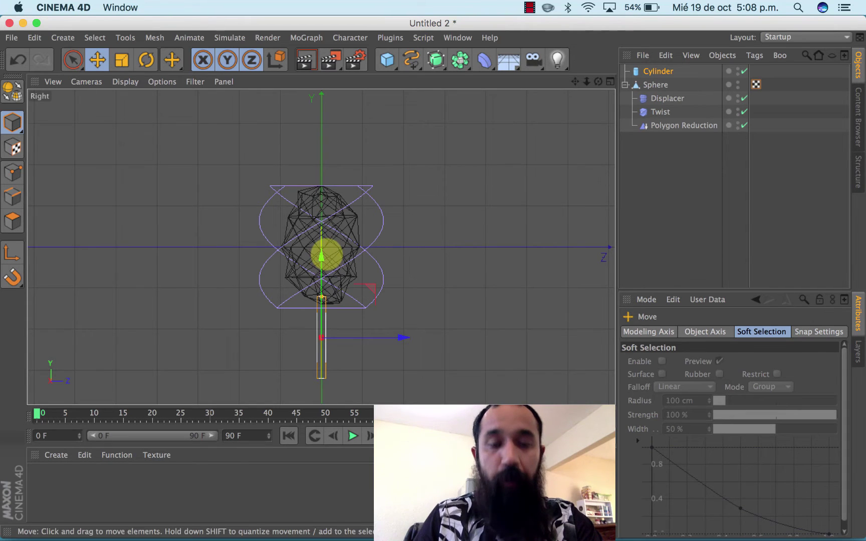
{"action": "left_click", "coordinate": [610, 81]}
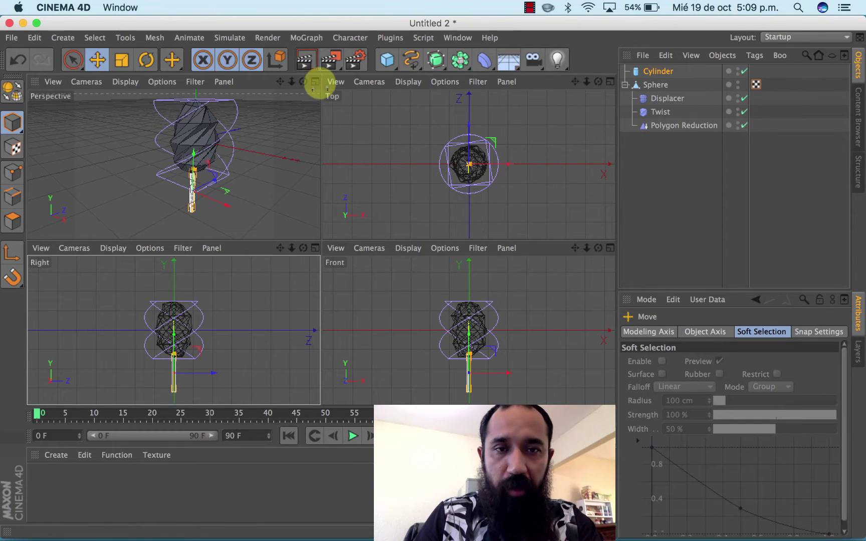
{"action": "left_click", "coordinate": [315, 82]}
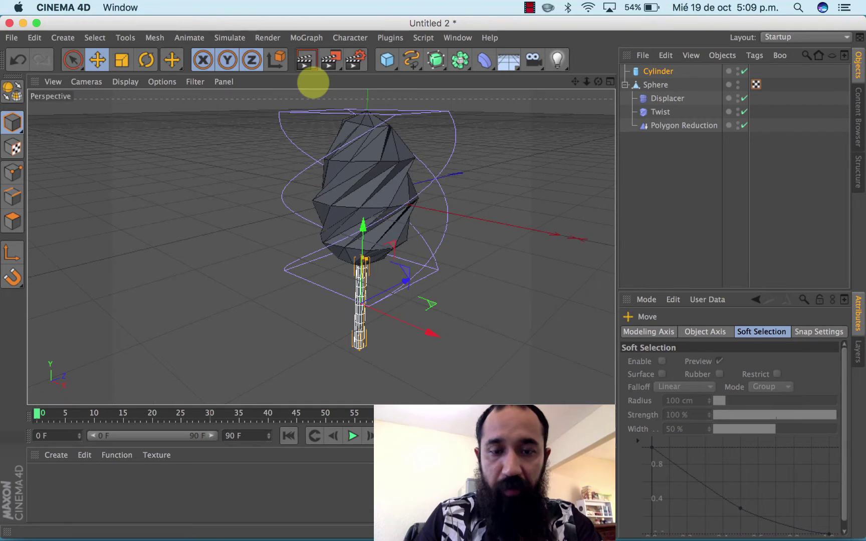
{"action": "key", "text": "c"}
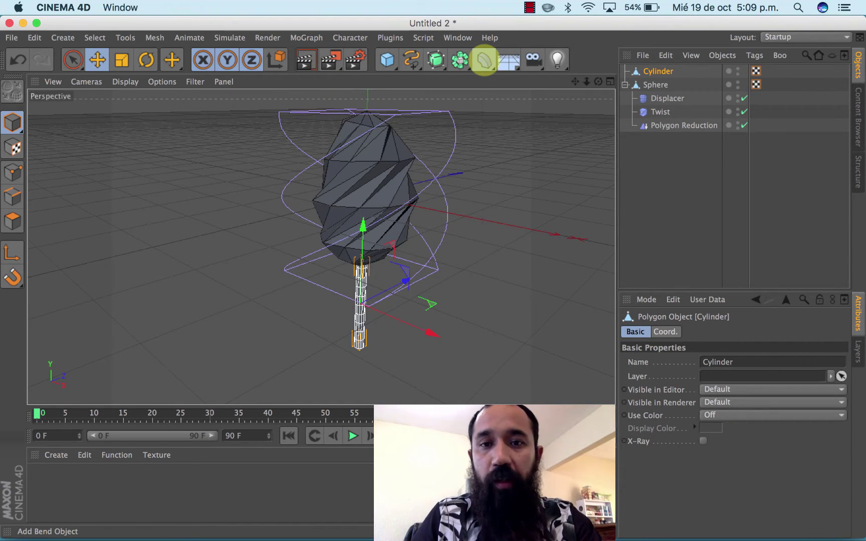
{"action": "left_click", "coordinate": [485, 60]}
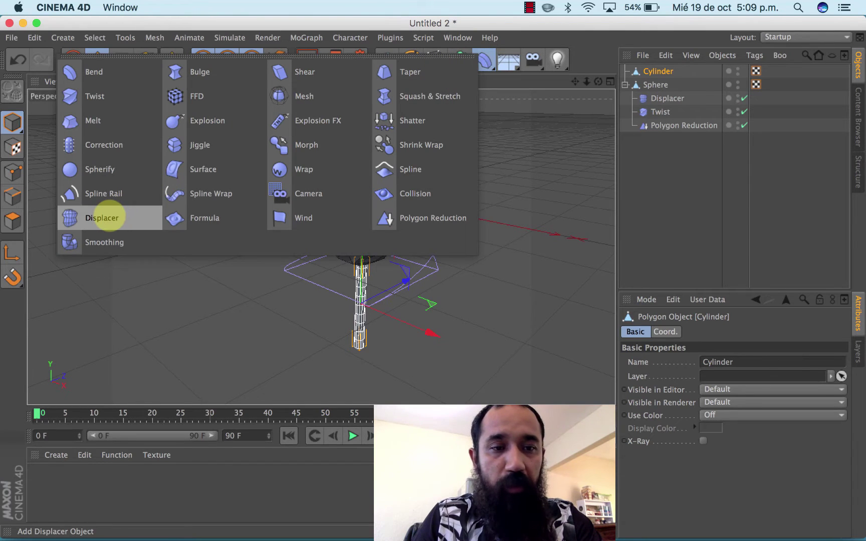
- Nest a Displacer under the Cylinder using a Noise shader at −85% strength
{"action": "left_click", "coordinate": [102, 217]}
{"action": "mouse_move", "coordinate": [660, 71]}
{"action": "left_mouse_down"}
{"action": "mouse_move", "coordinate": [664, 95]}
{"action": "mouse_move", "coordinate": [655, 84]}
{"action": "left_mouse_up"}
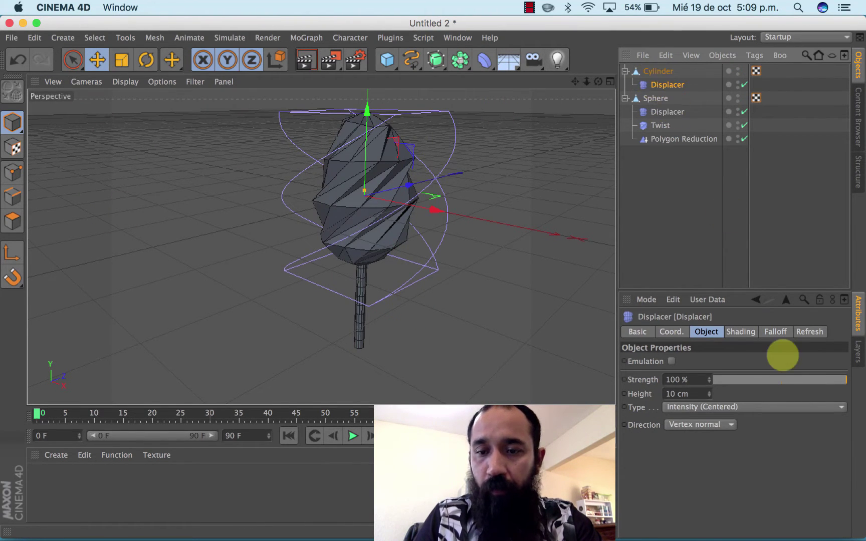
{"action": "left_click", "coordinate": [740, 332]}
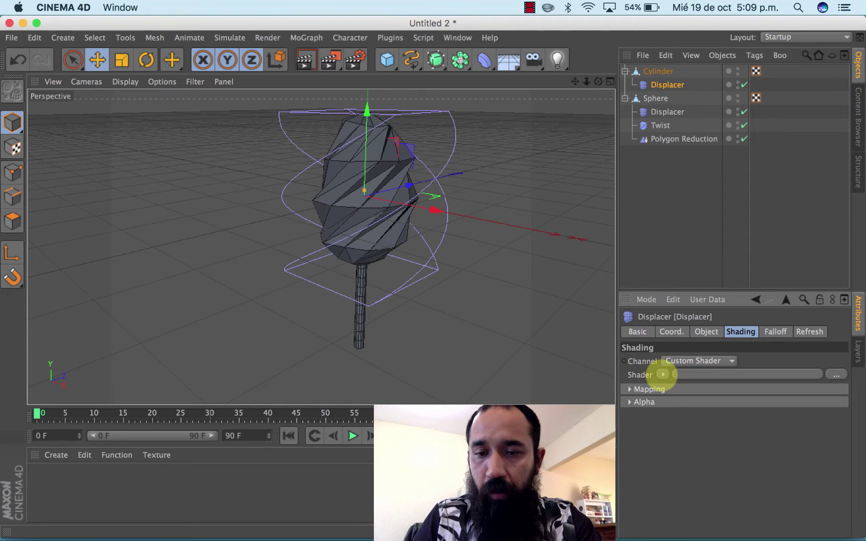
{"action": "left_click", "coordinate": [663, 375]}
{"action": "left_click", "coordinate": [697, 208]}
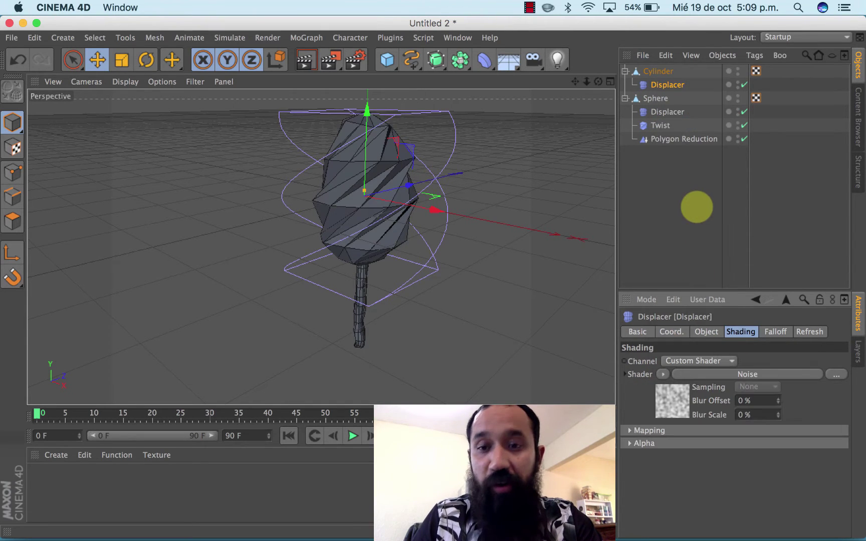
{"action": "left_click", "coordinate": [705, 331]}
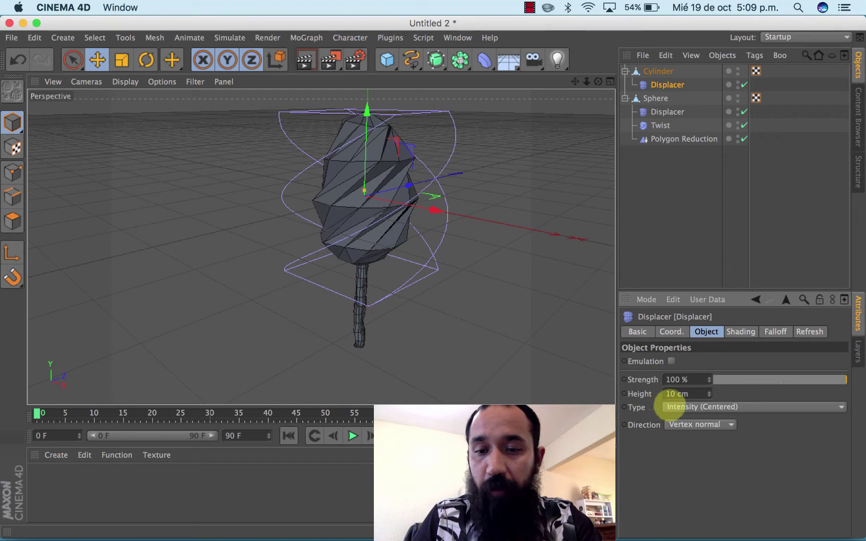
{"action": "double_click", "coordinate": [671, 379]}
{"action": "type", "text": "-85"}
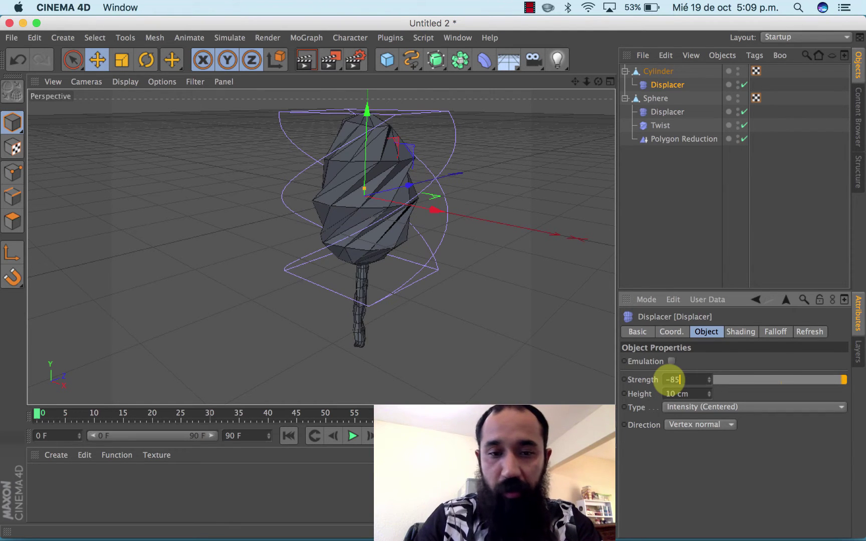
{"action": "key", "text": "Return"}
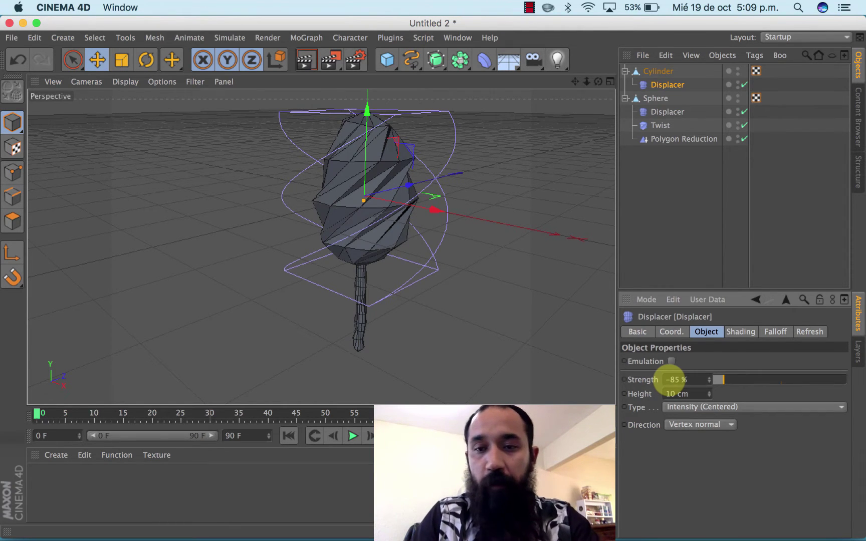
{"action": "left_click", "coordinate": [482, 58]}
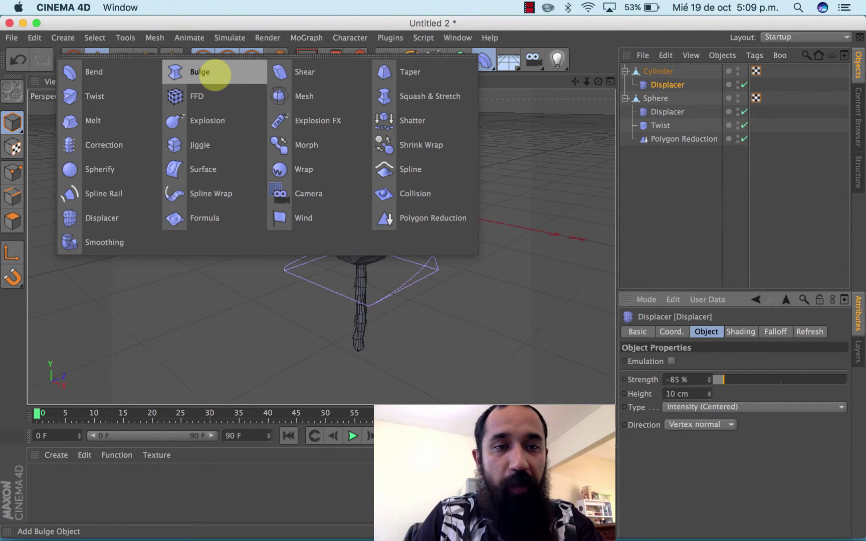
- Add a Bulge deformer sized 25 × 250 × 25 cm along the trunk
{"action": "left_click", "coordinate": [215, 74]}
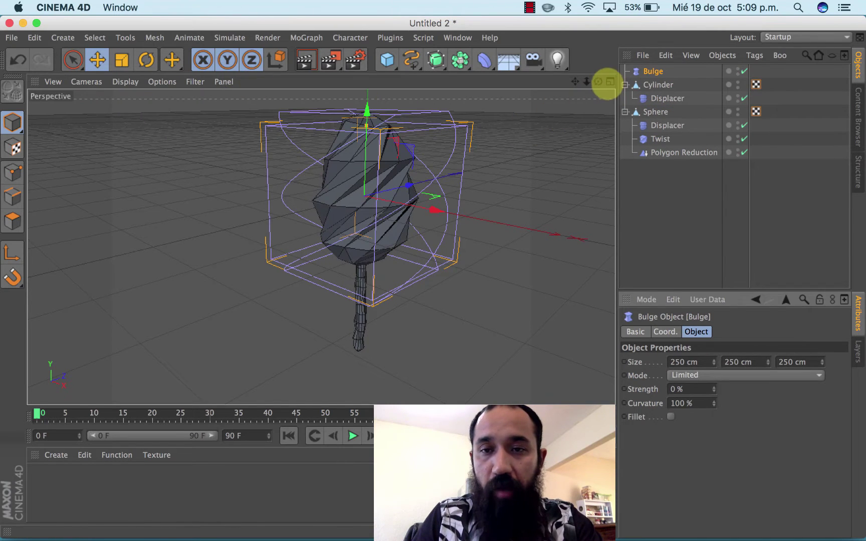
{"action": "left_click", "coordinate": [609, 81]}
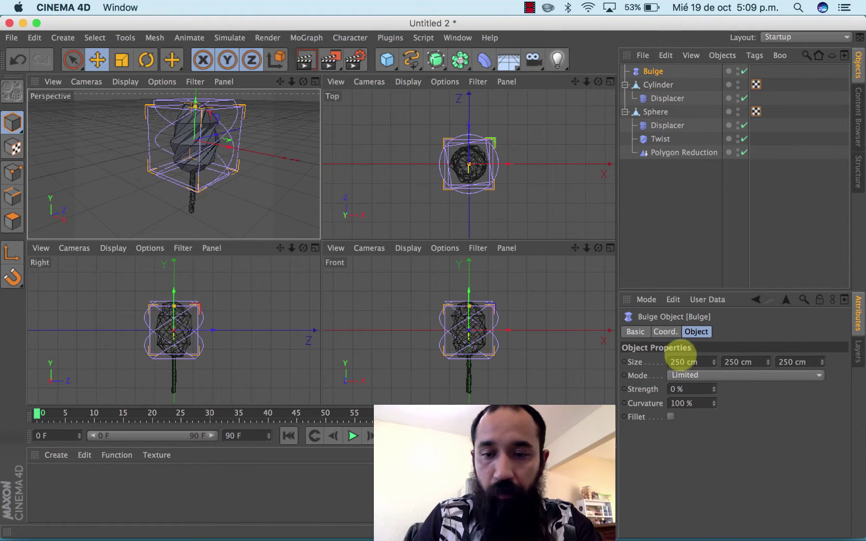
{"action": "left_click", "coordinate": [681, 362]}
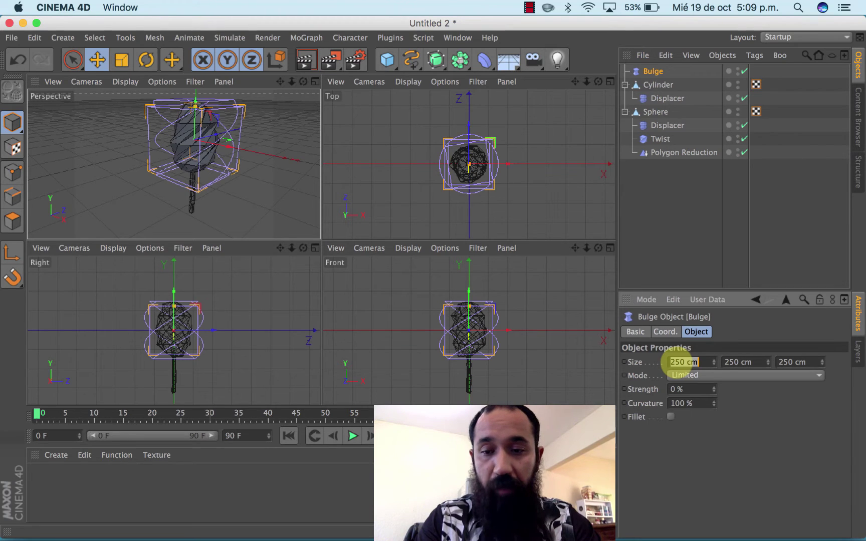
{"action": "type", "text": "20"}
{"action": "key", "text": "Return"}
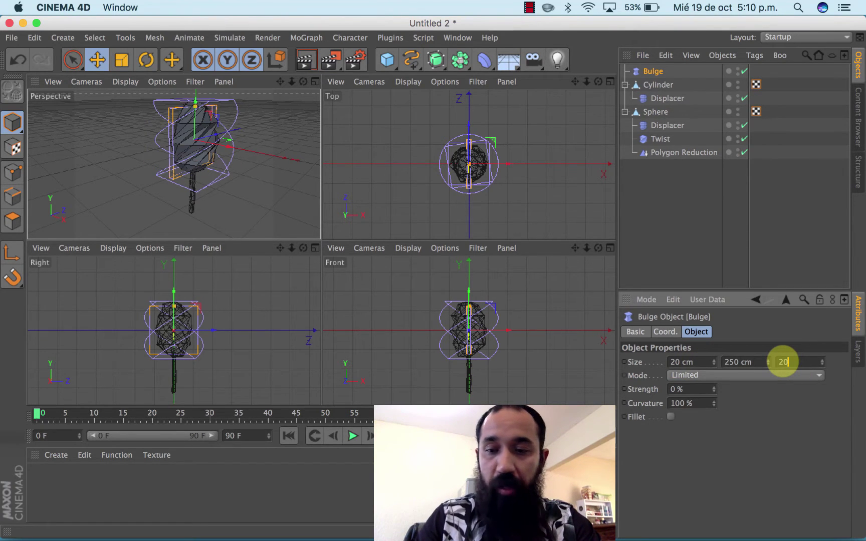
{"action": "key", "text": "Return"}
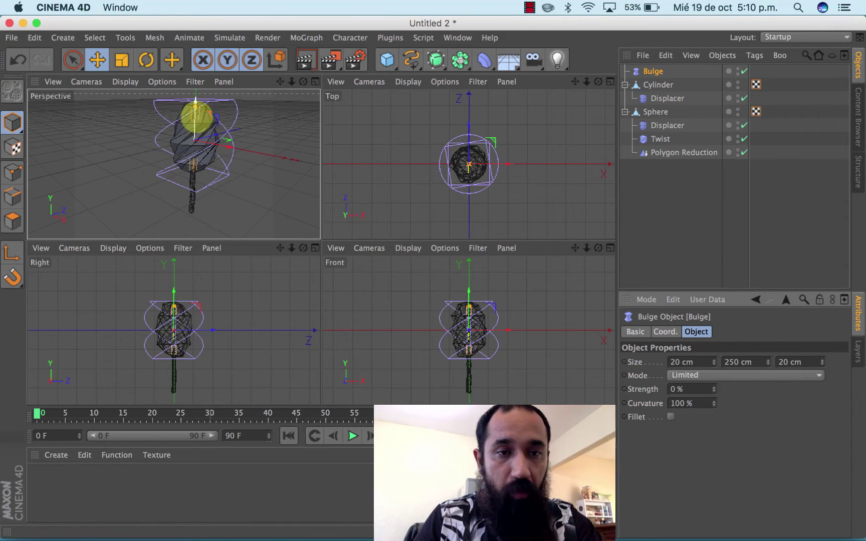
{"action": "left_click", "coordinate": [314, 246]}
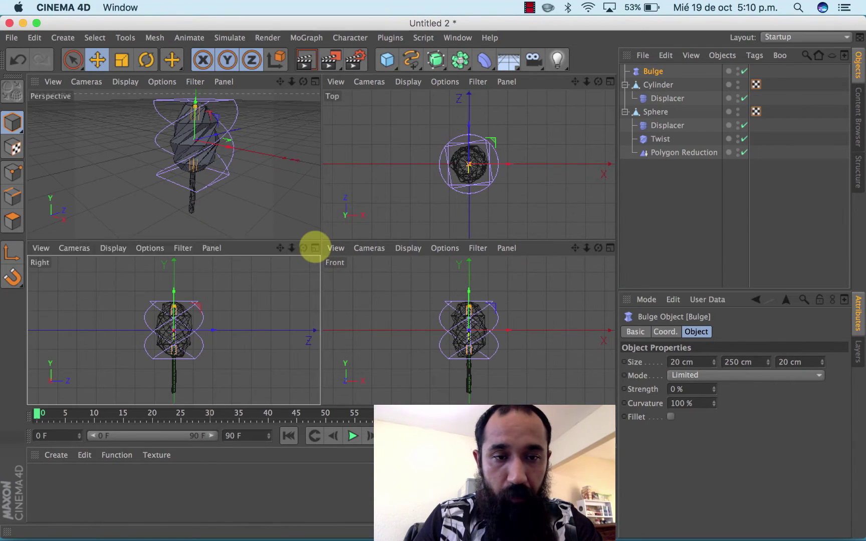
{"action": "mouse_move", "coordinate": [315, 163]}
{"action": "left_mouse_down"}
{"action": "mouse_move", "coordinate": [318, 246]}
{"action": "mouse_move", "coordinate": [310, 164]}
{"action": "left_mouse_up"}
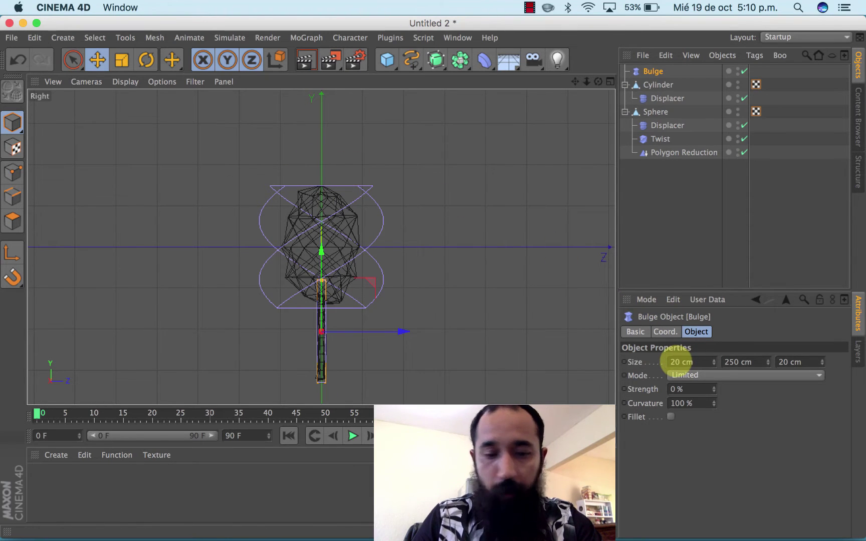
{"action": "left_click", "coordinate": [677, 362]}
{"action": "type", "text": "25"}
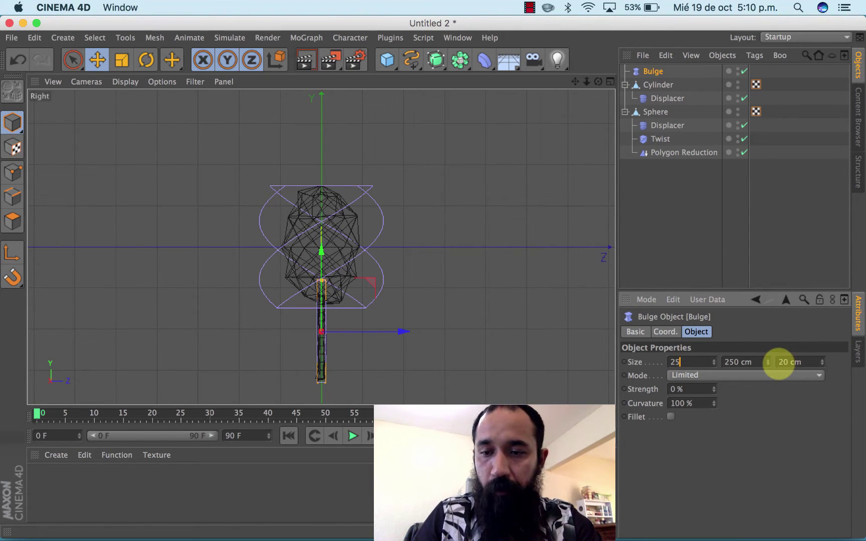
{"action": "type", "text": "25"}
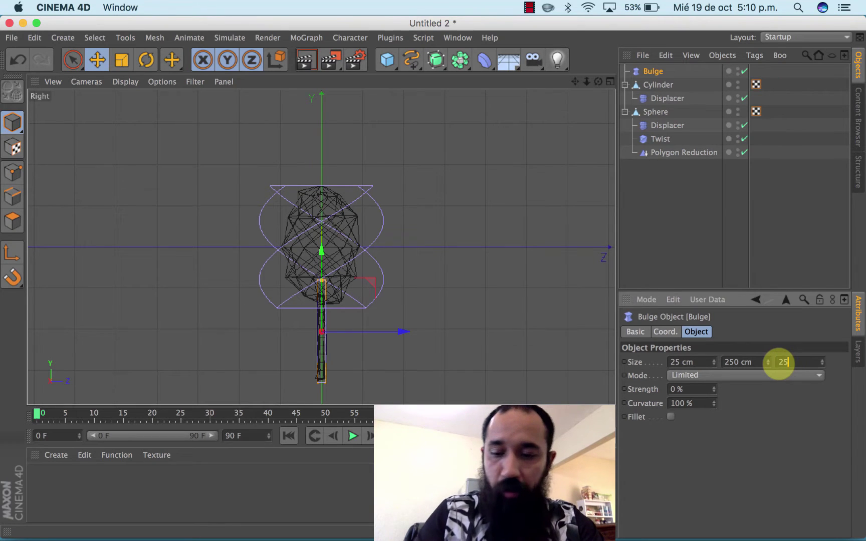
{"action": "key", "text": "Return"}
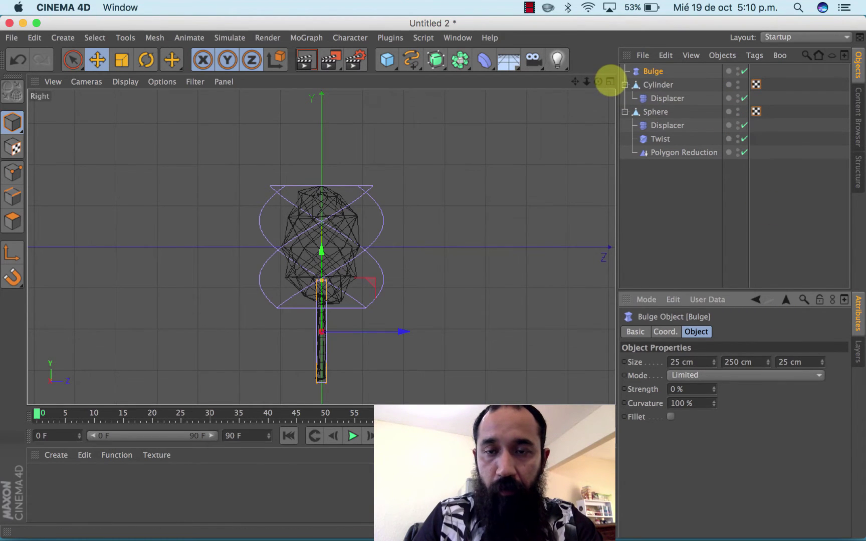
- Parent the Bulge under the Cylinder and set its strength to −45%
{"action": "left_click", "coordinate": [610, 81]}
{"action": "left_click", "coordinate": [315, 81]}
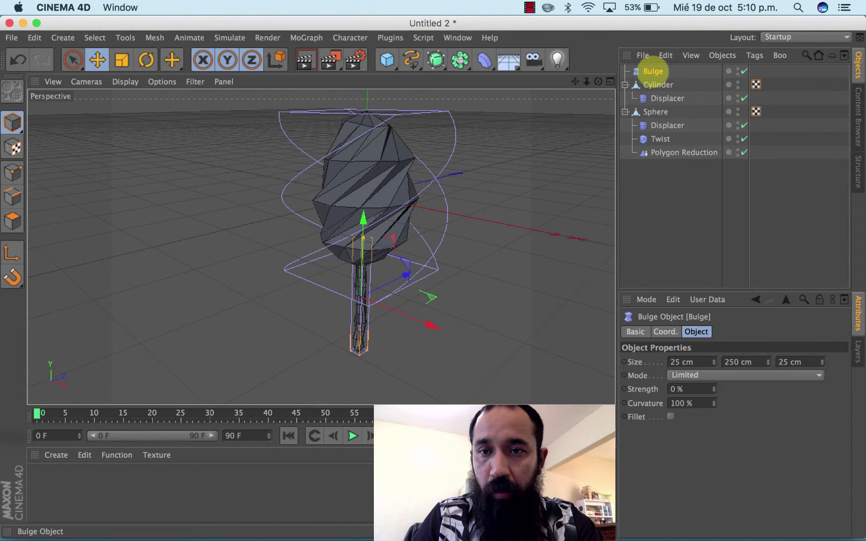
{"action": "left_click_drag", "start_coordinate": [654, 98], "coordinate": [655, 98]}
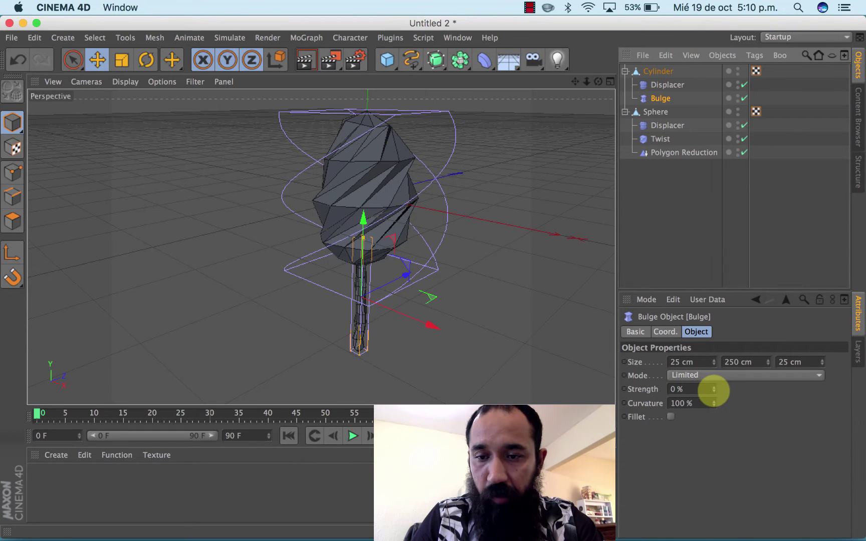
{"action": "left_click", "coordinate": [714, 392]}
{"action": "left_click_drag", "start_coordinate": [714, 390], "coordinate": [714, 391]}
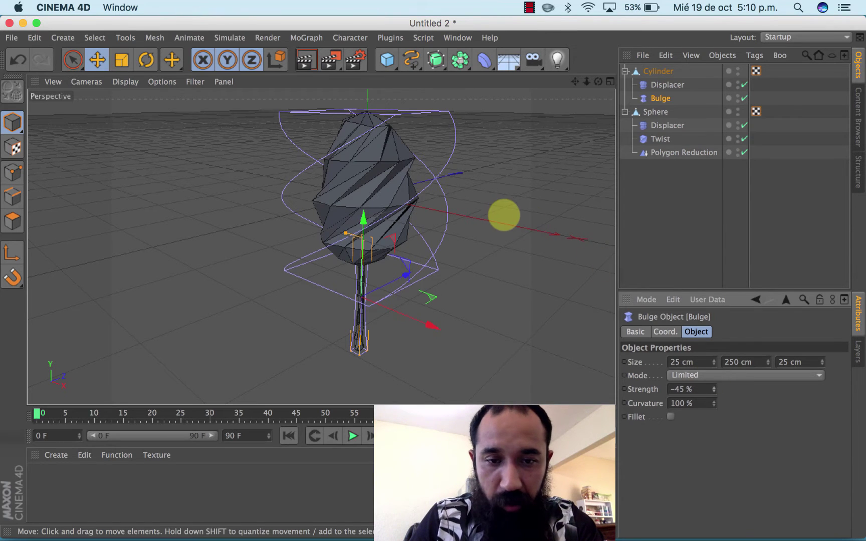
{"action": "left_click", "coordinate": [675, 223]}
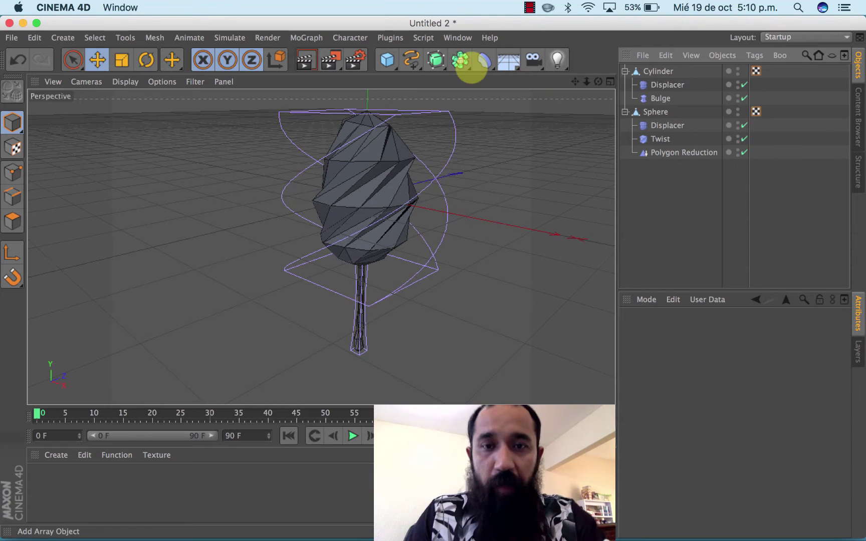
- Add a Polygon Reduction under the Cylinder below the Bulge at 35% strength
{"action": "left_click", "coordinate": [485, 62]}
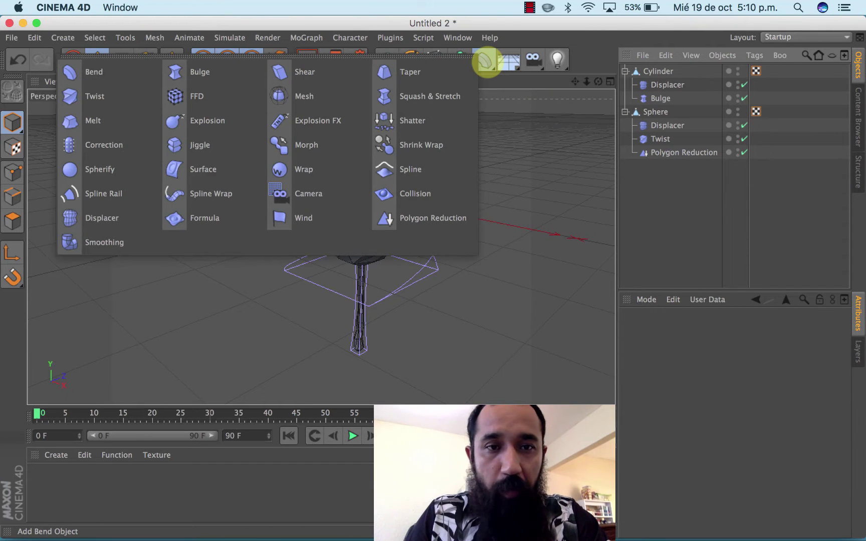
{"action": "left_click", "coordinate": [435, 219]}
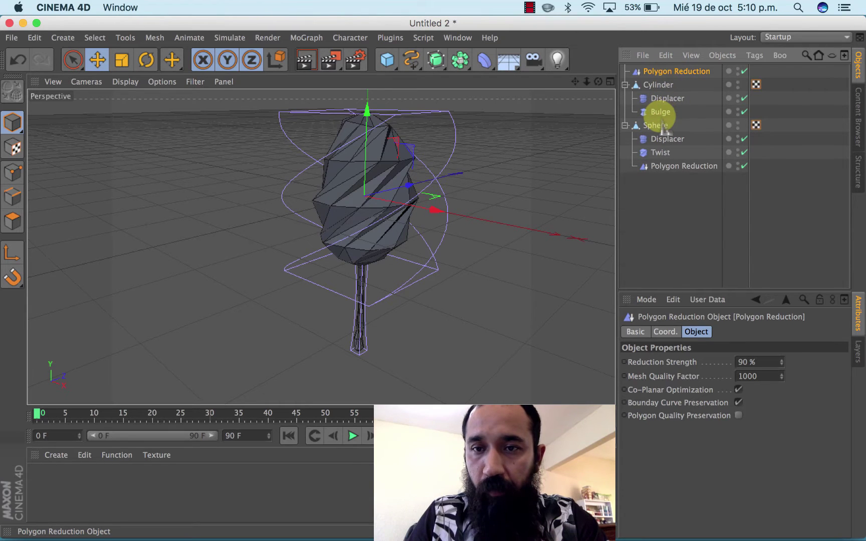
{"action": "left_click_drag", "start_coordinate": [663, 127], "coordinate": [662, 118]}
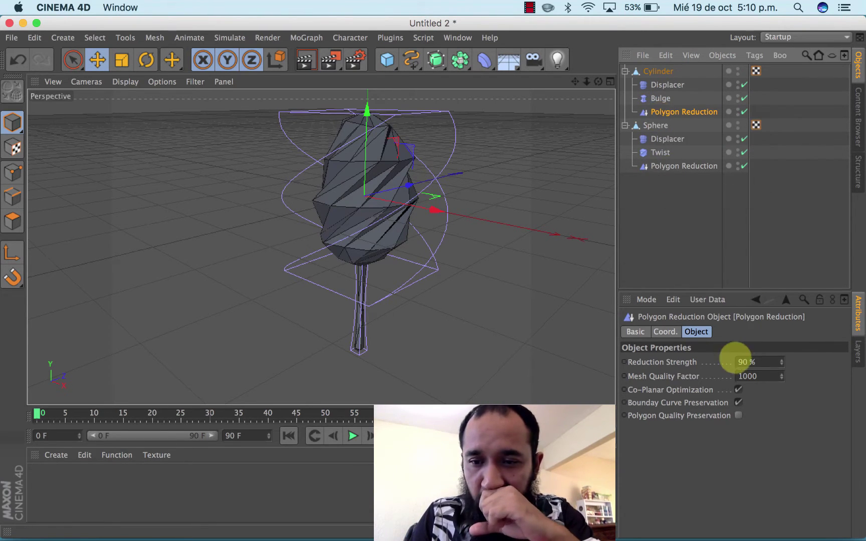
{"action": "left_click", "coordinate": [740, 361]}
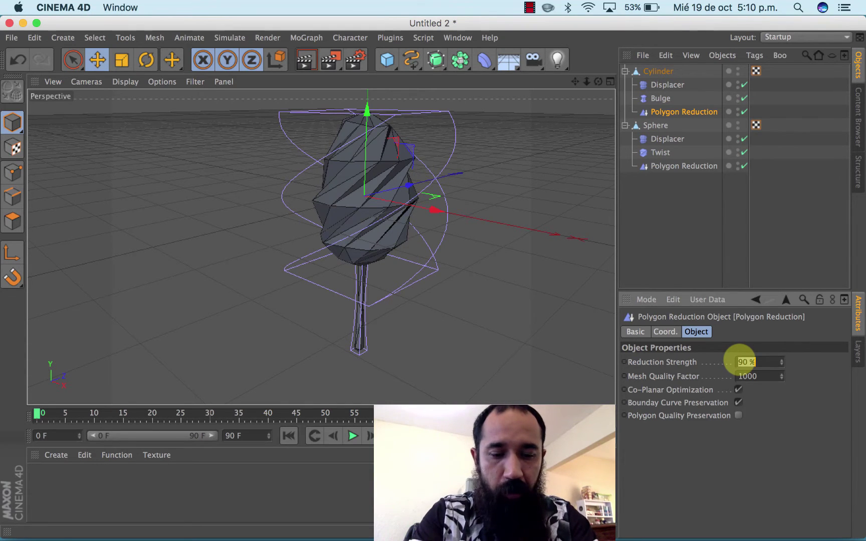
{"action": "type", "text": "35"}
{"action": "key", "text": "Return"}
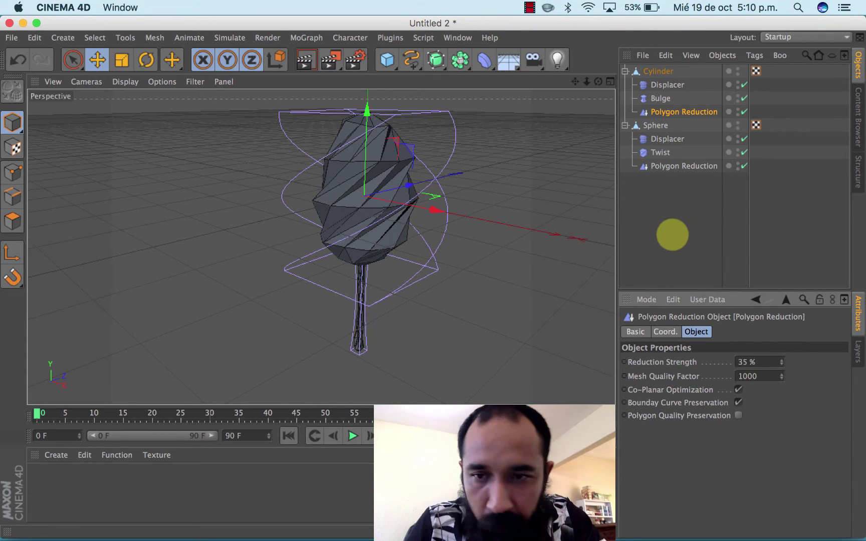
{"action": "left_click", "coordinate": [664, 234]}
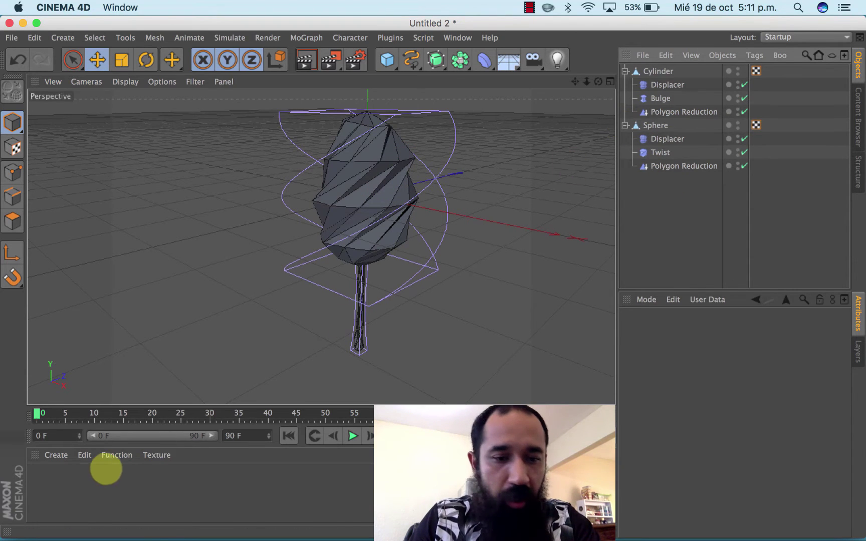
- Create two new materials and open the editor for Mat.1
{"action": "double_click", "coordinate": [64, 489]}
{"action": "double_click", "coordinate": [81, 485]}
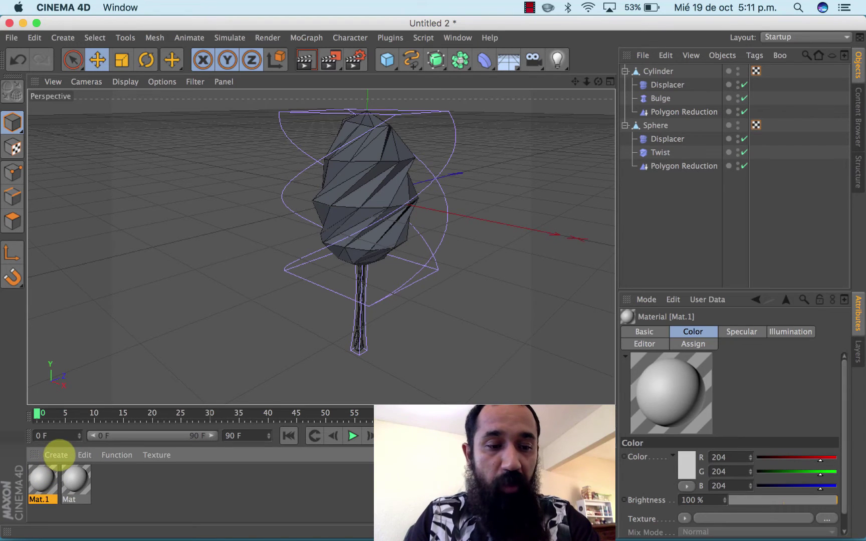
{"action": "left_click", "coordinate": [56, 455]}
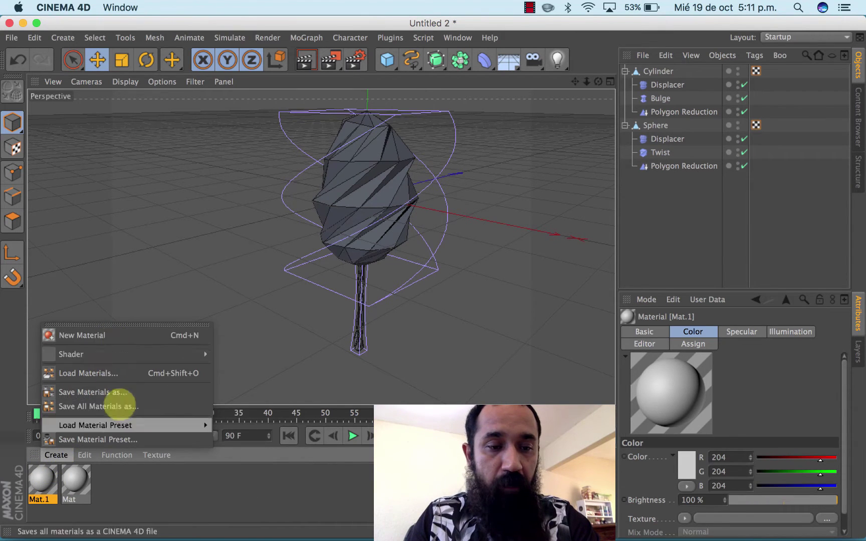
{"action": "right_click", "coordinate": [128, 483]}
{"action": "left_click", "coordinate": [127, 484]}
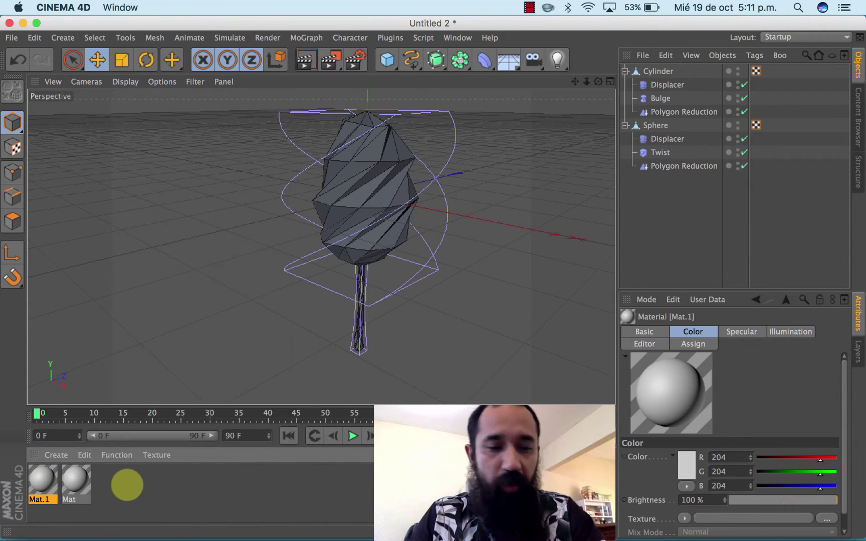
{"action": "double_click", "coordinate": [42, 480]}
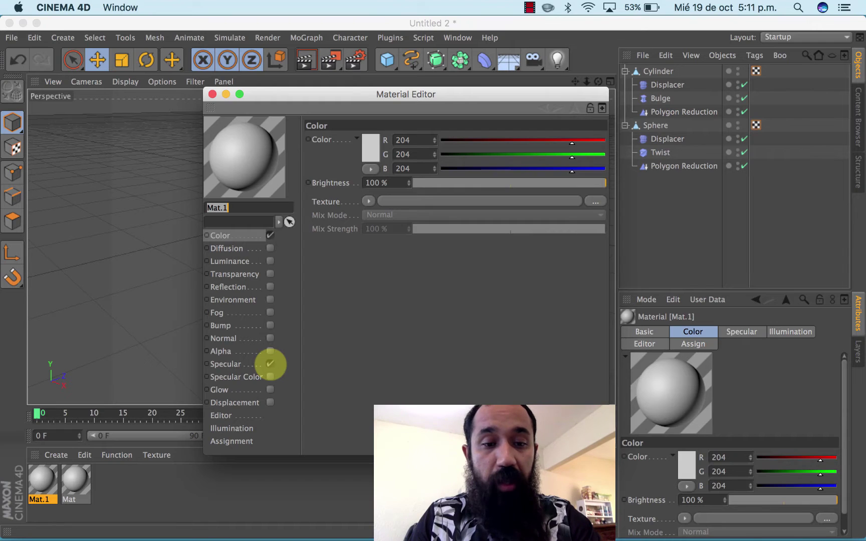
- Turn off specular and give Mat.1 a 2D - V Gradient colour texture
{"action": "left_click", "coordinate": [270, 364]}
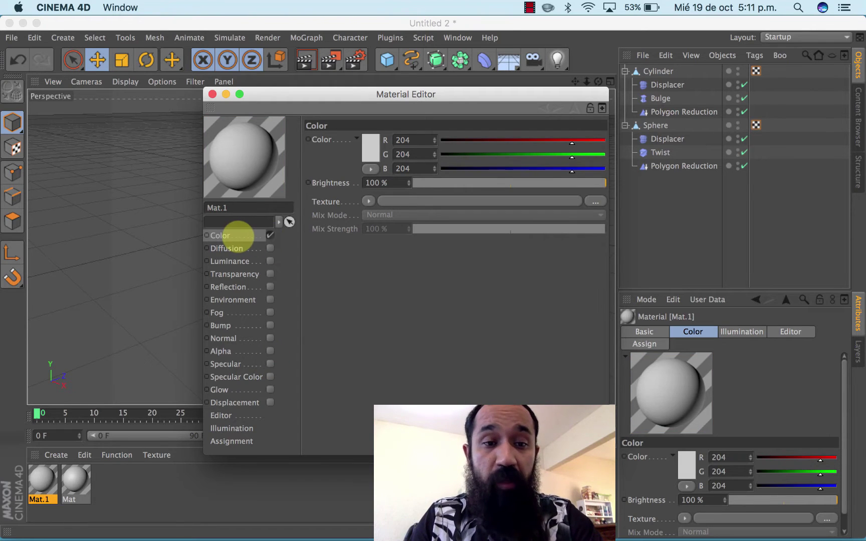
{"action": "left_click", "coordinate": [369, 201]}
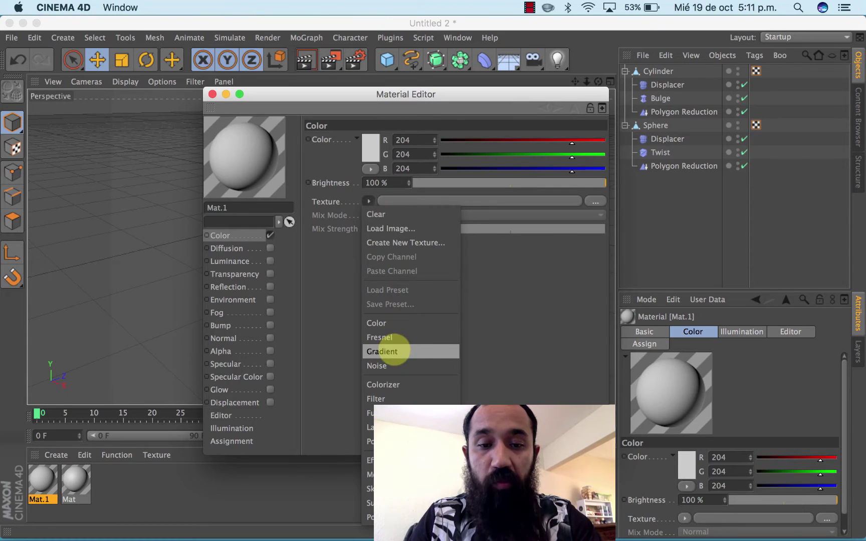
{"action": "left_click", "coordinate": [393, 351]}
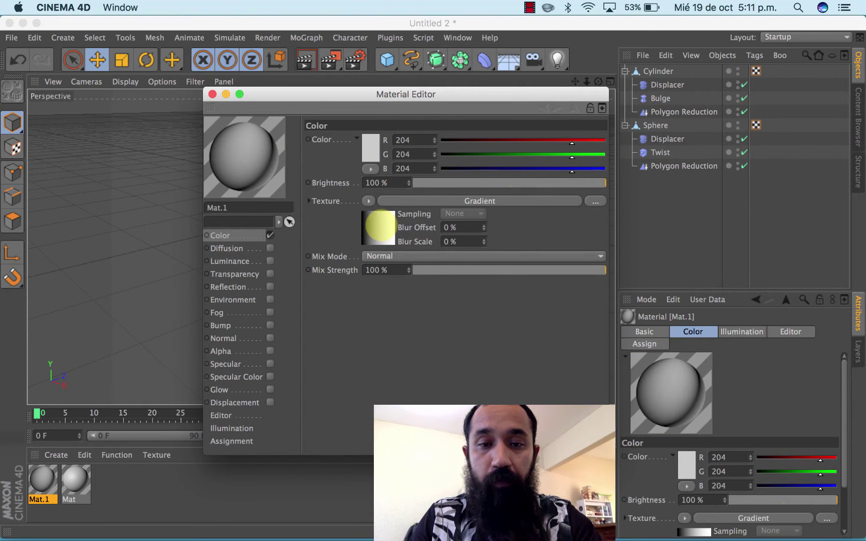
{"action": "left_click", "coordinate": [380, 226]}
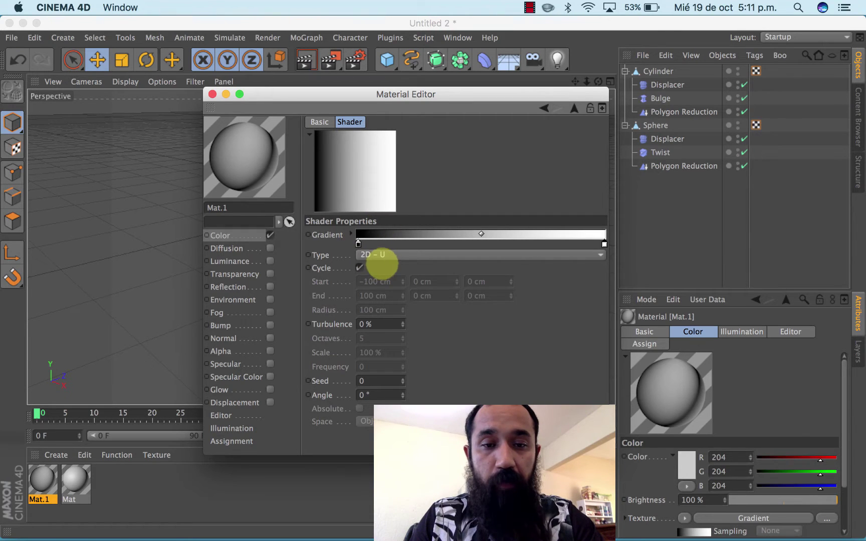
{"action": "left_click", "coordinate": [392, 255]}
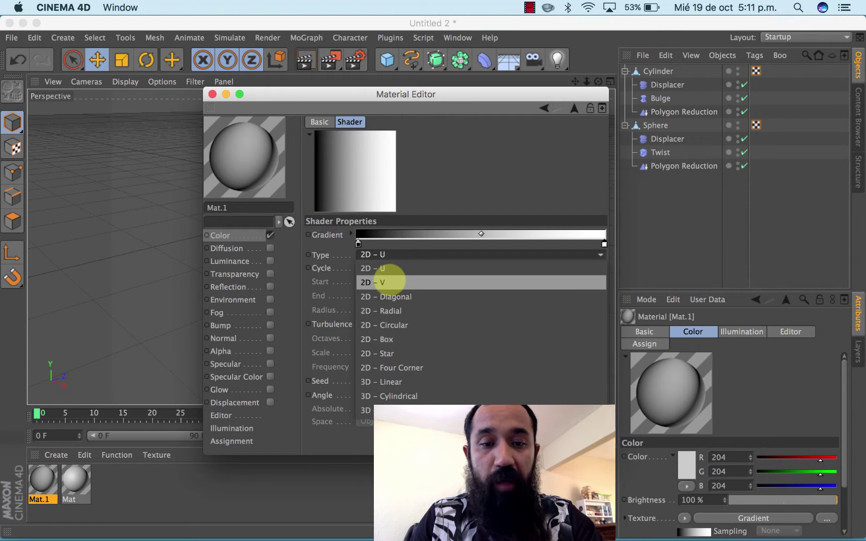
{"action": "left_click", "coordinate": [389, 281]}
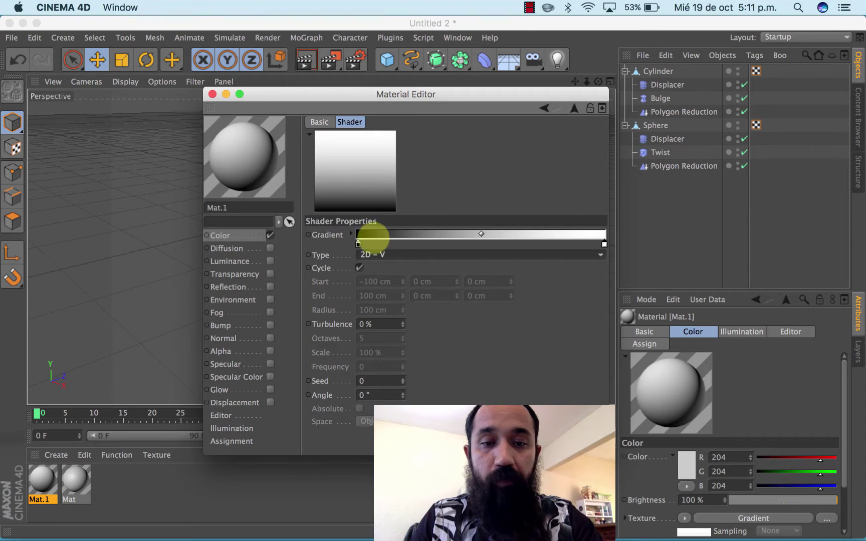
- Set the gradient's left knot to a saturated dark green
{"action": "double_click", "coordinate": [357, 244]}
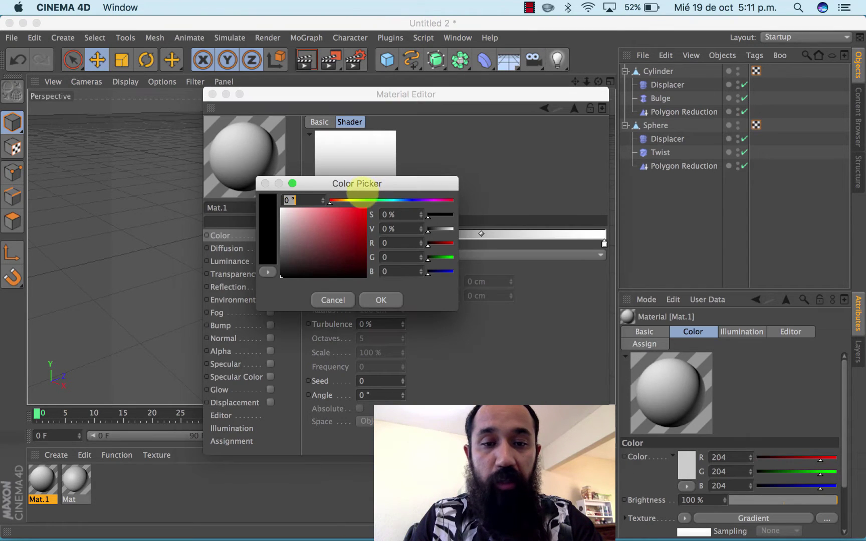
{"action": "left_click", "coordinate": [369, 200]}
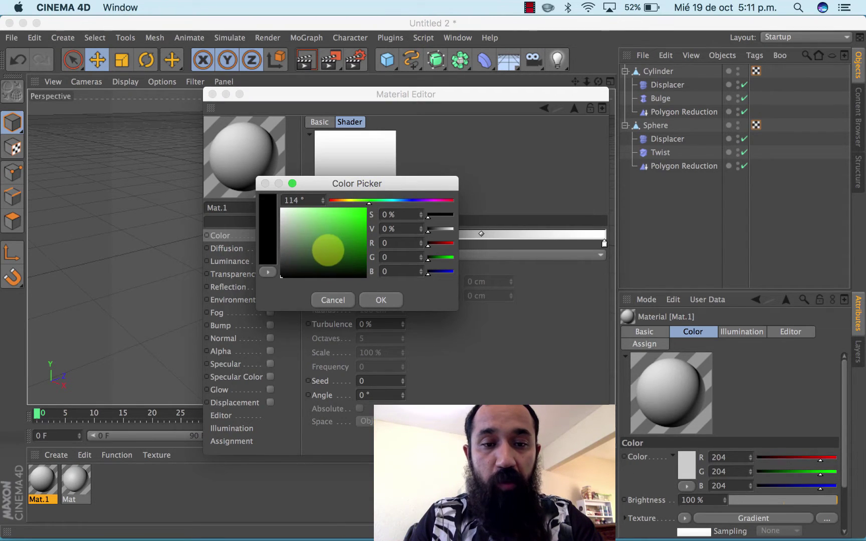
{"action": "left_click", "coordinate": [328, 251]}
{"action": "left_click", "coordinate": [349, 251]}
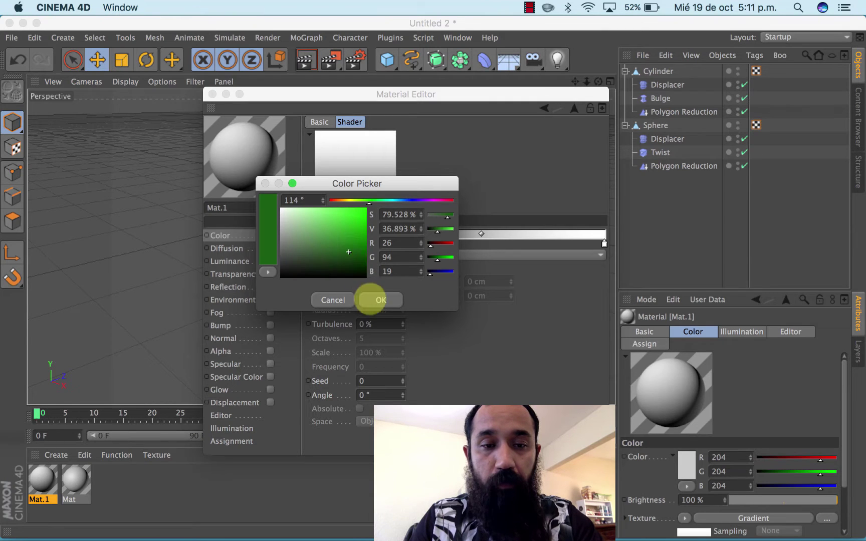
{"action": "left_click", "coordinate": [379, 300]}
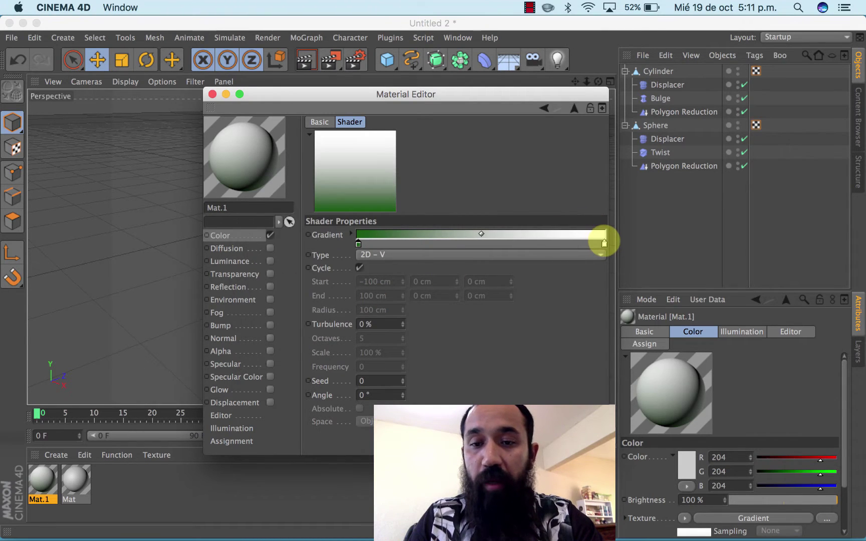
- Set the right knot to a medium green (hue 128°) and close the editor
{"action": "double_click", "coordinate": [604, 245]}
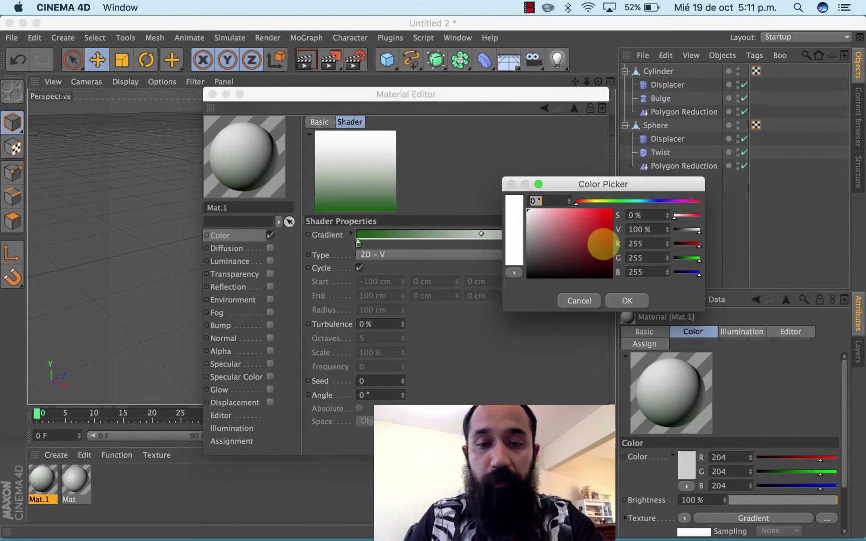
{"action": "left_click", "coordinate": [620, 201]}
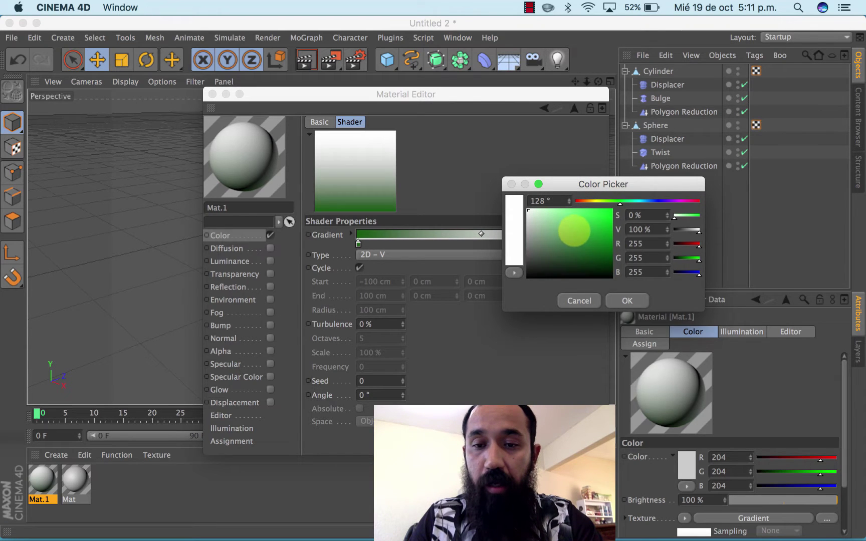
{"action": "left_click", "coordinate": [574, 231]}
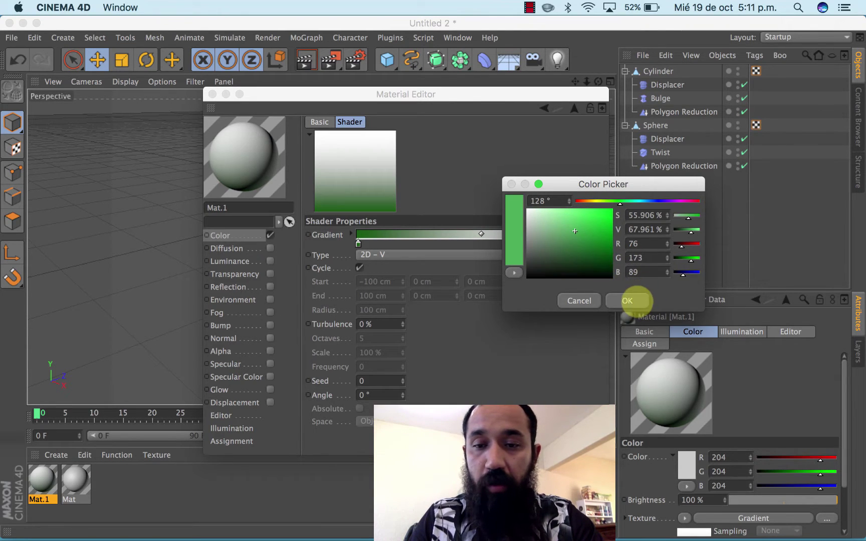
{"action": "left_click", "coordinate": [629, 300]}
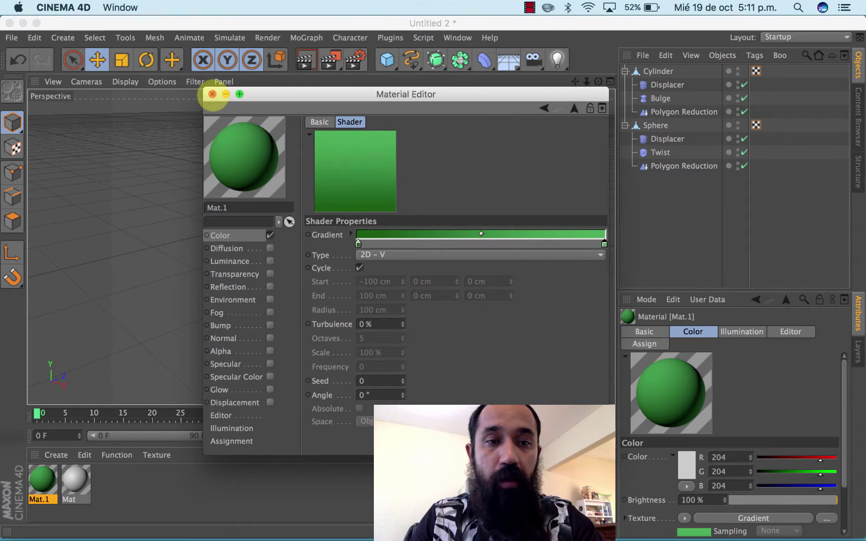
{"action": "left_click", "coordinate": [212, 95]}
{"action": "left_click", "coordinate": [77, 477]}
- Turn off Specular on Mat and give its colour a 2D - V gradient texture
{"action": "double_click", "coordinate": [77, 476]}
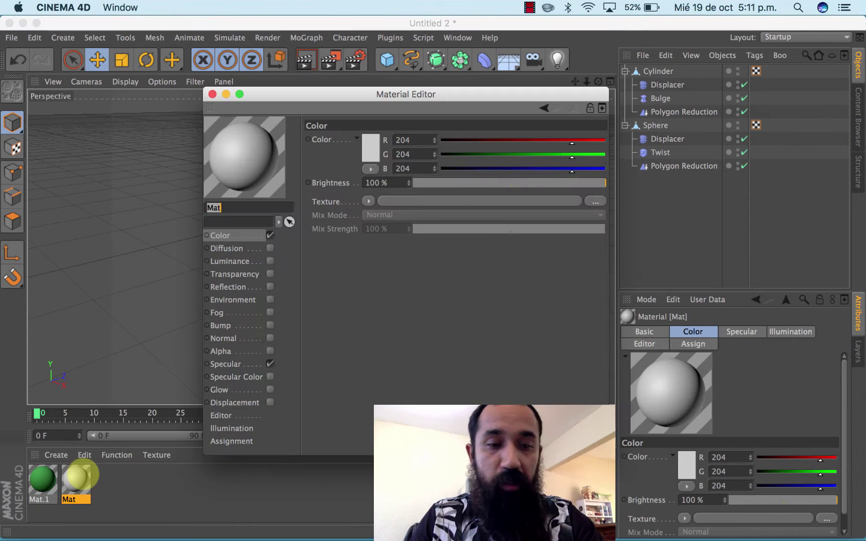
{"action": "left_click", "coordinate": [270, 364]}
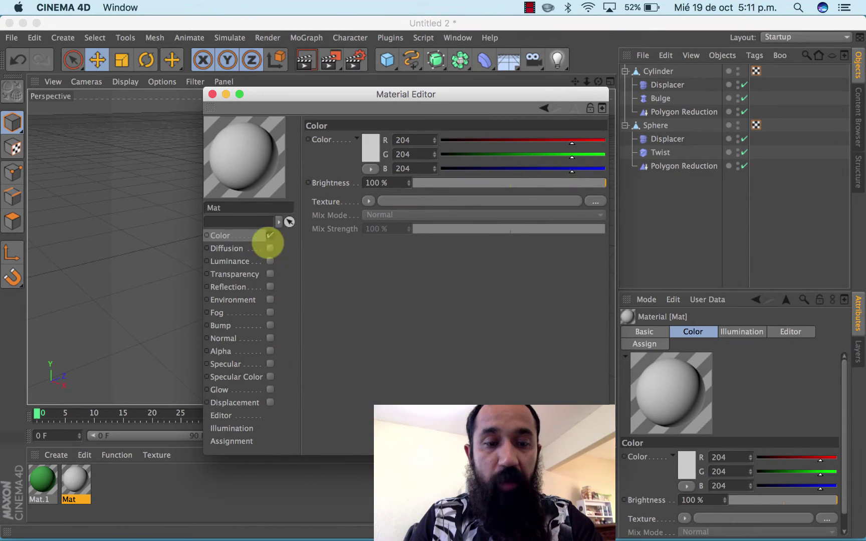
{"action": "left_click", "coordinate": [368, 201]}
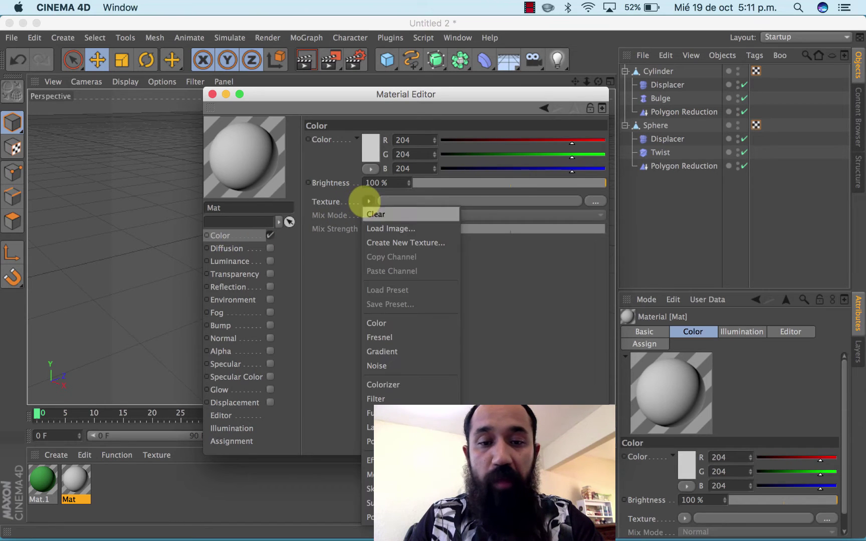
{"action": "left_click", "coordinate": [410, 351]}
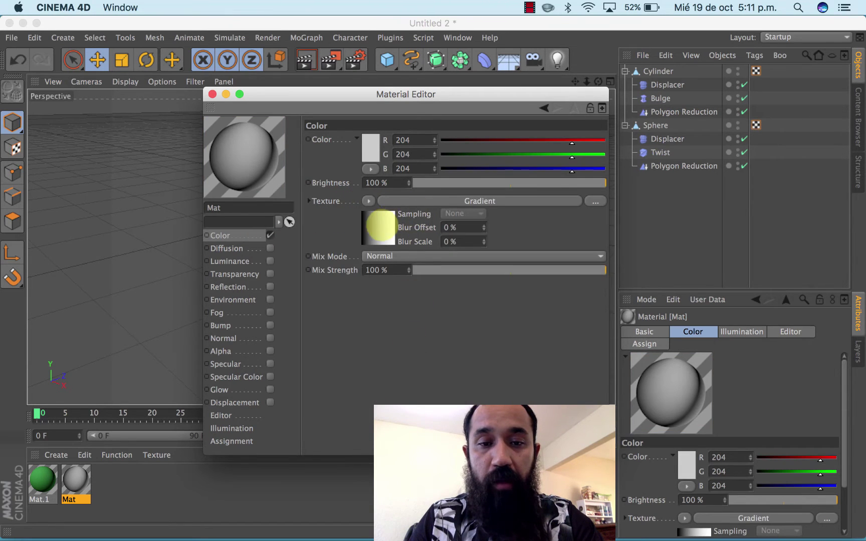
{"action": "left_click", "coordinate": [376, 224]}
{"action": "left_click", "coordinate": [365, 254]}
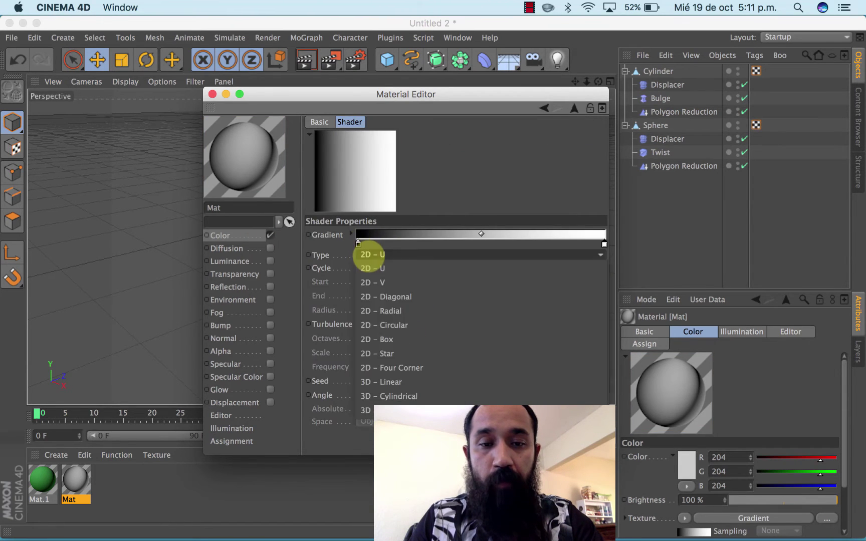
{"action": "left_click", "coordinate": [369, 282]}
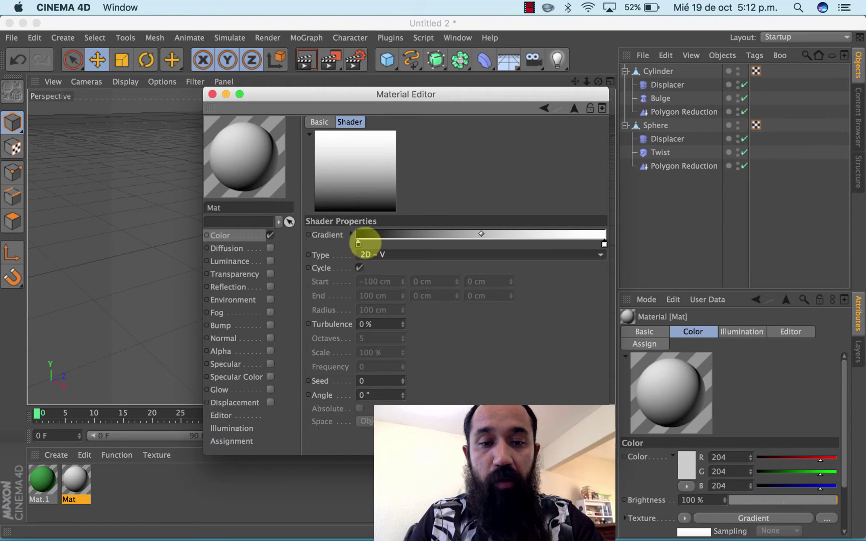
- Set the gradient knots to dark brown (hue 25°) and orange (hue 33°)
{"action": "left_click", "coordinate": [358, 244]}
{"action": "double_click", "coordinate": [358, 244]}
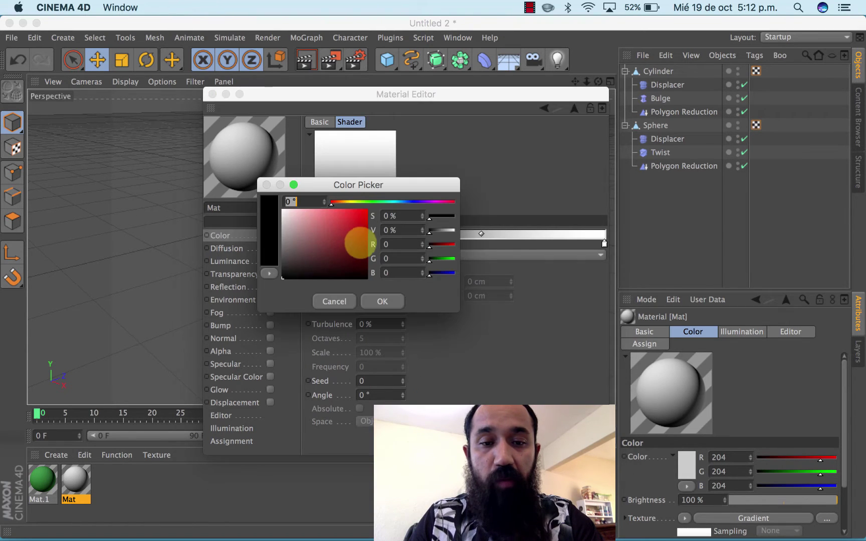
{"action": "left_click", "coordinate": [340, 201]}
{"action": "left_click_drag", "start_coordinate": [325, 253], "coordinate": [336, 252]}
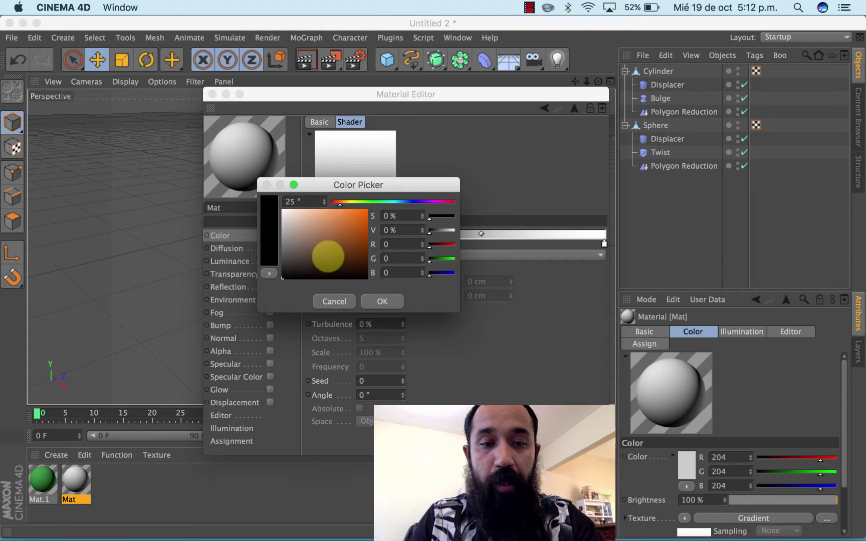
{"action": "left_click", "coordinate": [381, 300]}
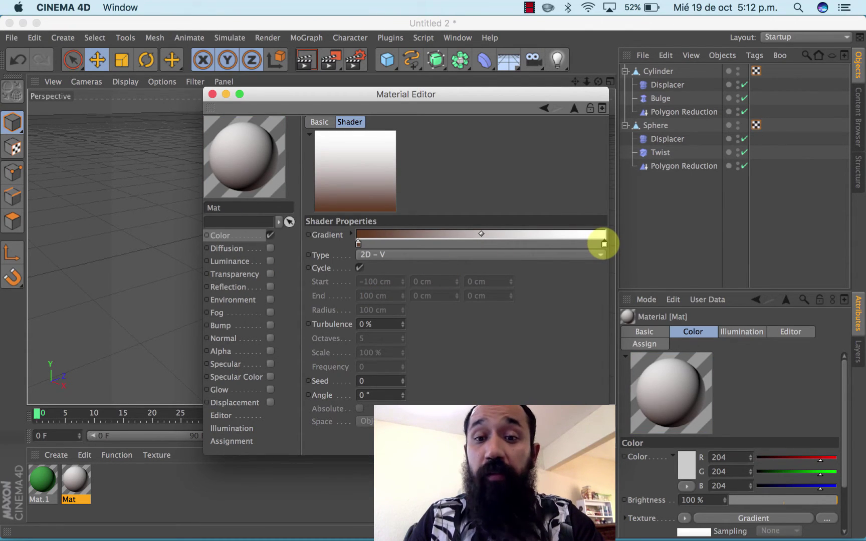
{"action": "double_click", "coordinate": [604, 244]}
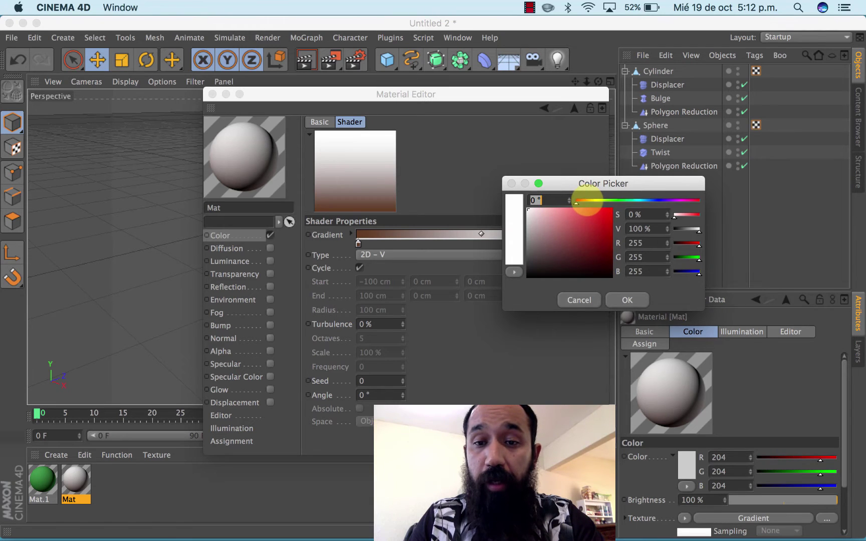
{"action": "left_click", "coordinate": [587, 201]}
{"action": "left_click", "coordinate": [587, 236]}
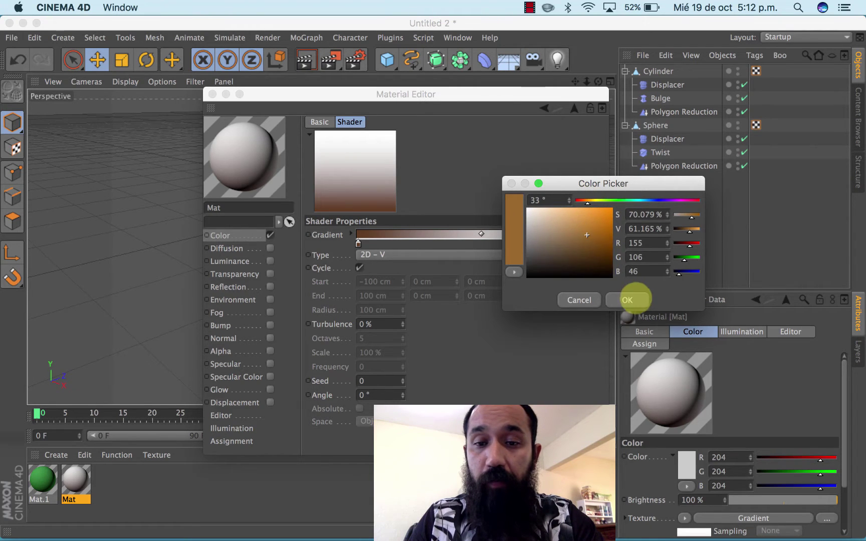
{"action": "left_click", "coordinate": [627, 300]}
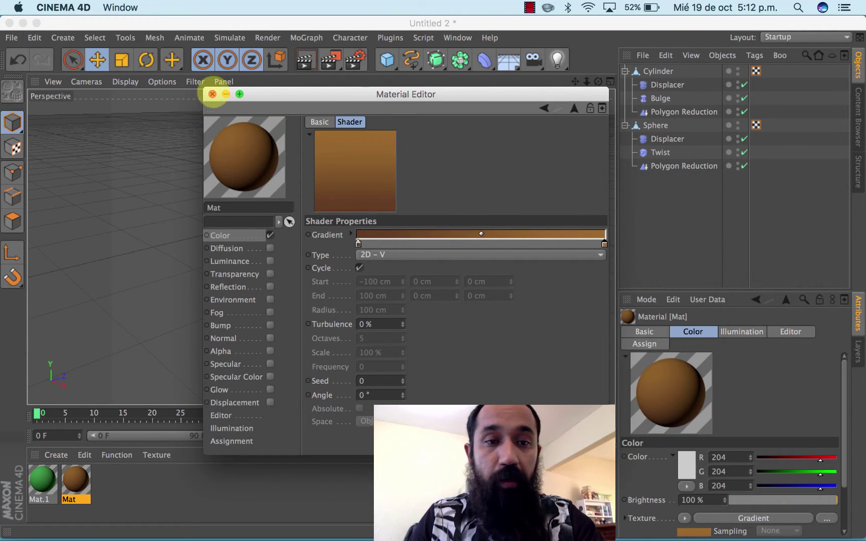
{"action": "left_click", "coordinate": [212, 94]}
- Rename the Sphere to 'árbol' and the Cylinder to 'tronco'
{"action": "left_click", "coordinate": [658, 126]}
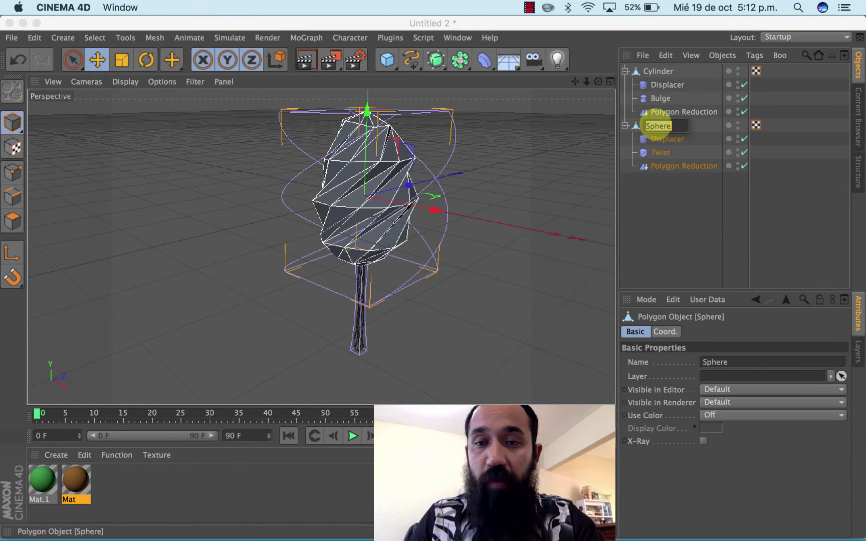
{"action": "type", "text": "árbo"}
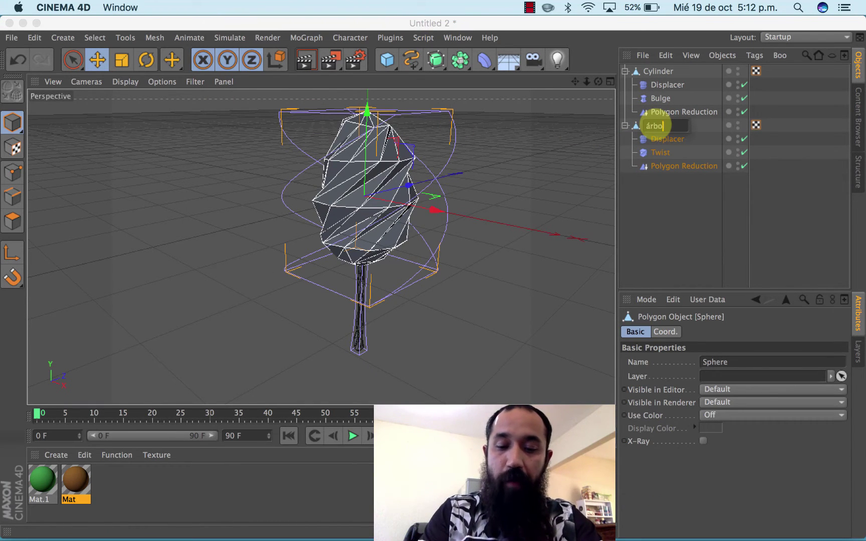
{"action": "type", "text": "l"}
{"action": "key", "text": "Return"}
{"action": "double_click", "coordinate": [661, 72]}
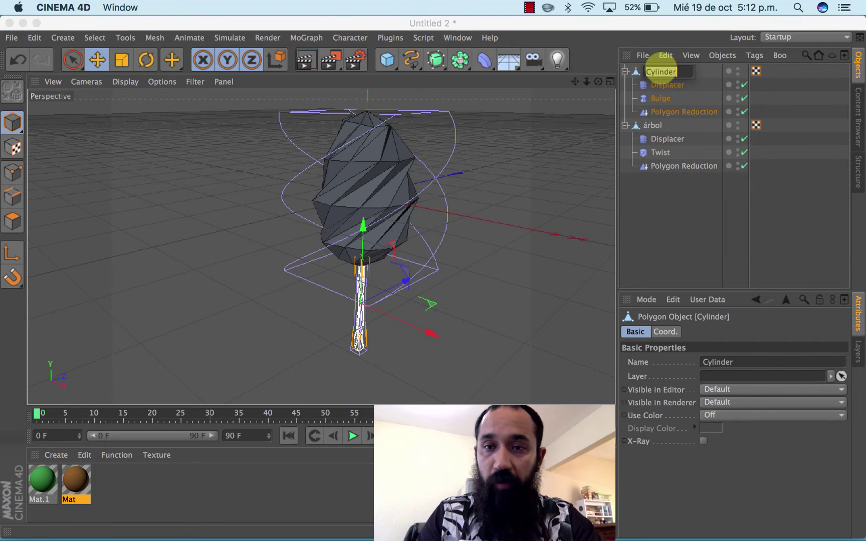
{"action": "type", "text": "tronco"}
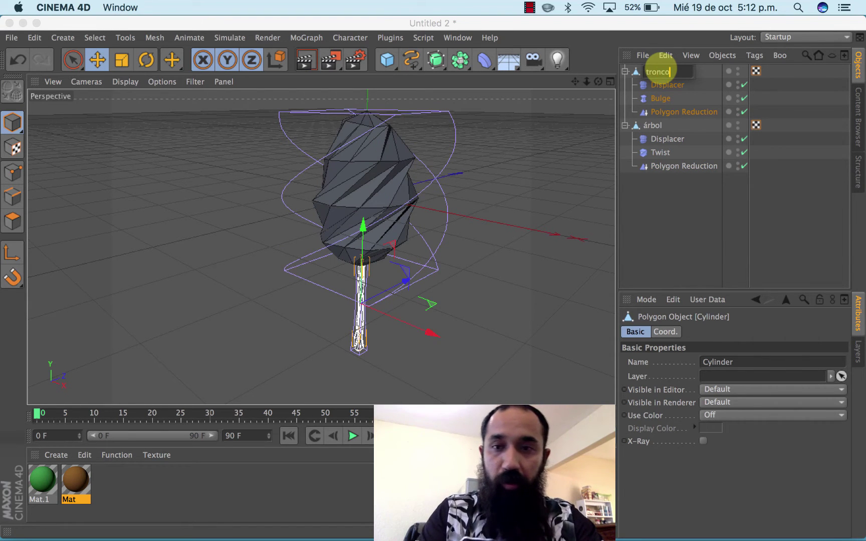
{"action": "key", "text": "Return"}
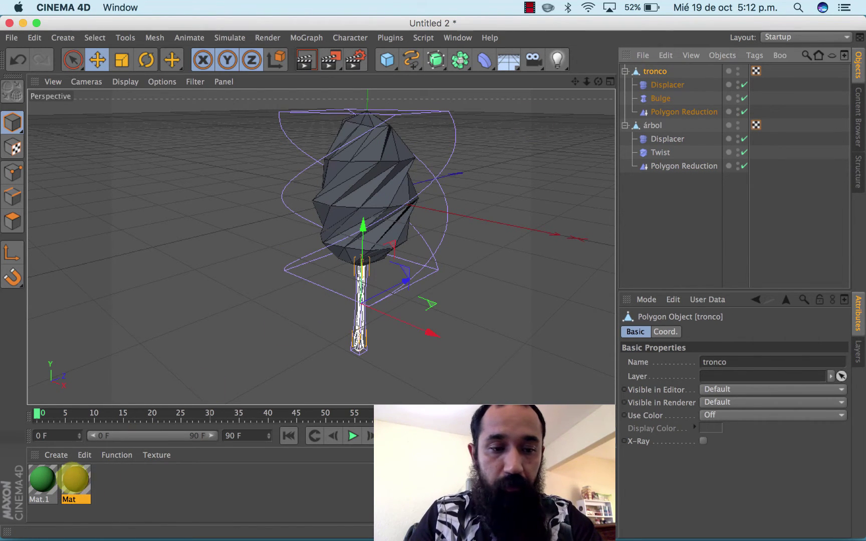
- Apply brown Mat to tronco and green Mat.1 to árbol, then collapse both hierarchies
{"action": "left_click_drag", "start_coordinate": [75, 479], "coordinate": [654, 73]}
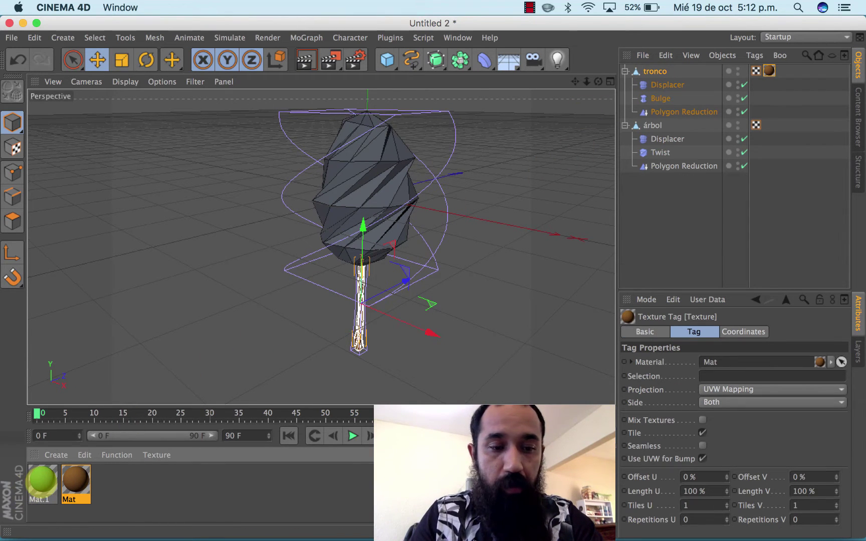
{"action": "left_click_drag", "start_coordinate": [42, 479], "coordinate": [652, 126]}
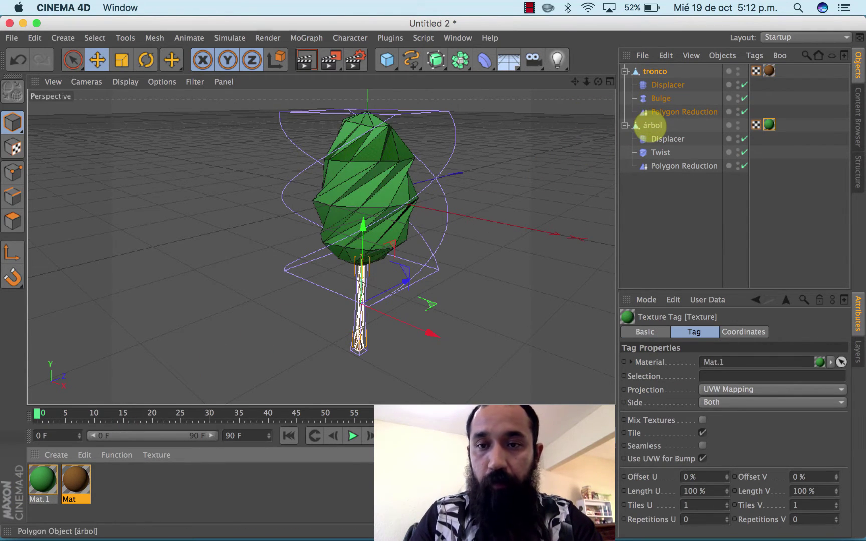
{"action": "left_click", "coordinate": [625, 125]}
{"action": "left_click", "coordinate": [625, 71]}
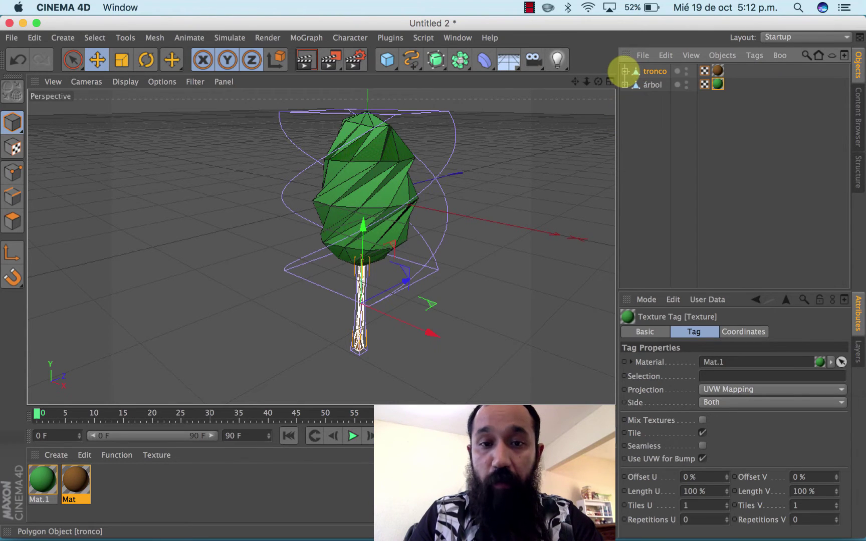
{"action": "left_click", "coordinate": [662, 161]}
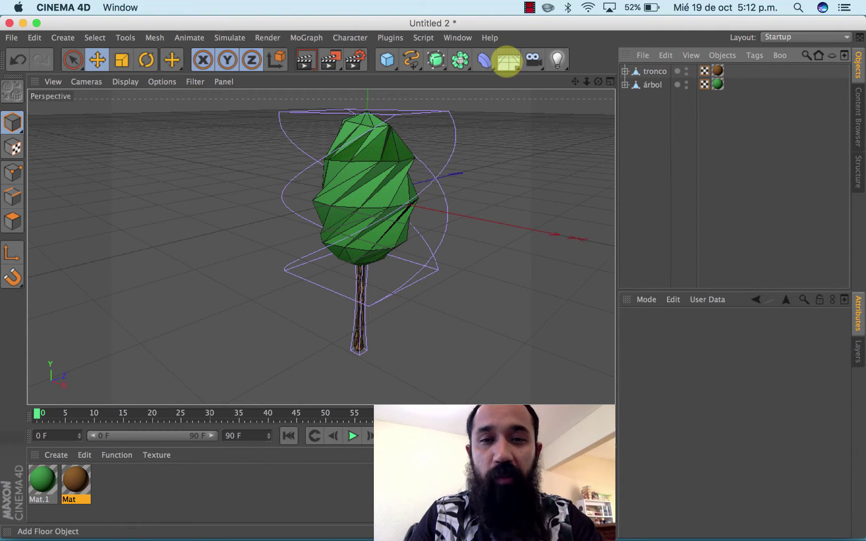
- Add a Physical Sky, leave the render effects unchanged, and render the viewport
{"action": "left_click", "coordinate": [508, 60]}
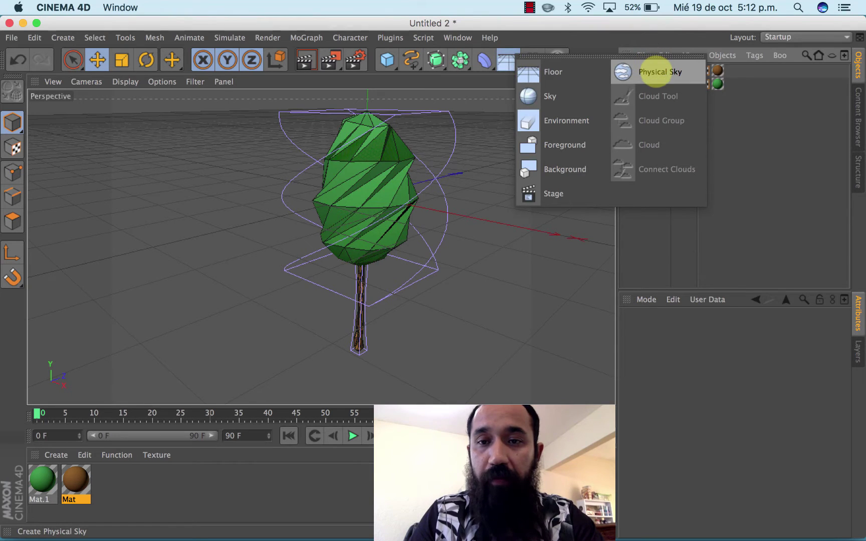
{"action": "left_click", "coordinate": [651, 64]}
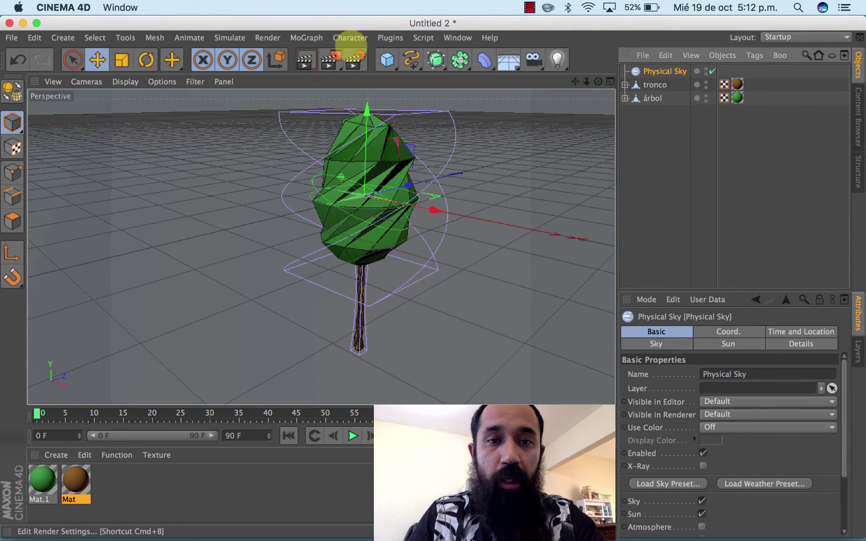
{"action": "left_click", "coordinate": [356, 59]}
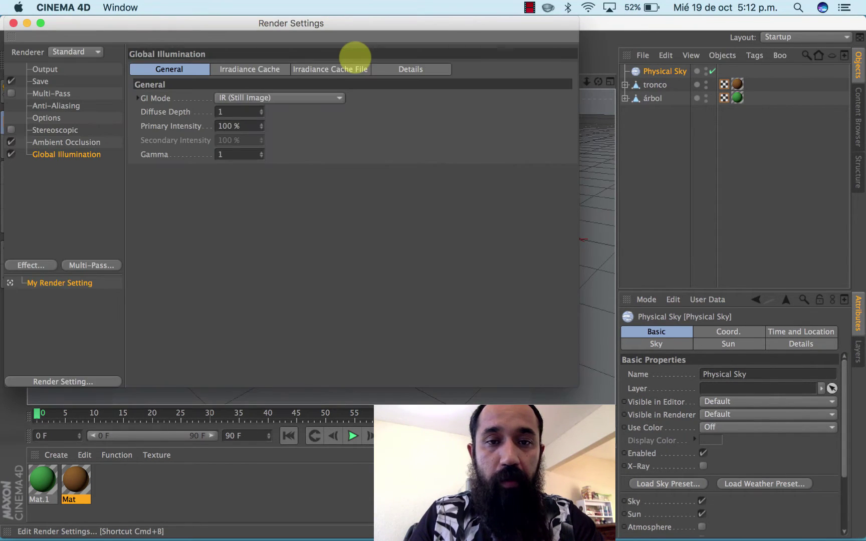
{"action": "left_click", "coordinate": [32, 264]}
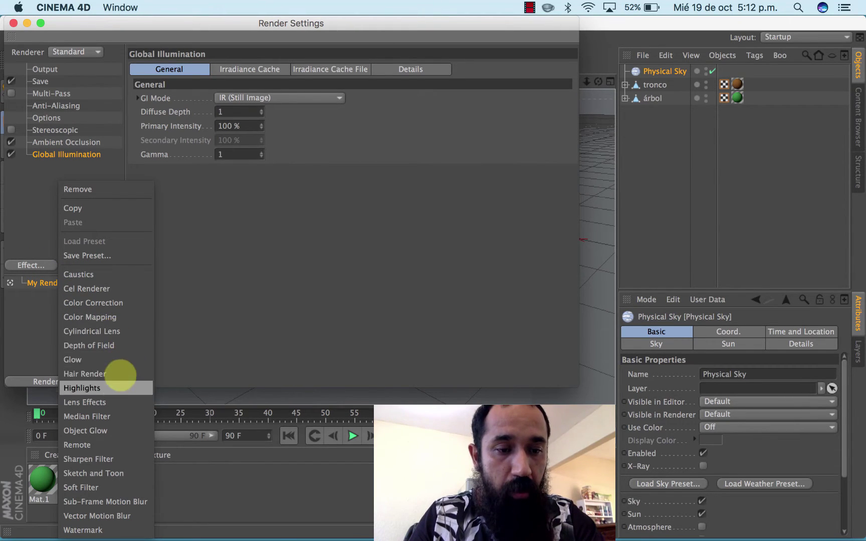
{"action": "left_click", "coordinate": [40, 319]}
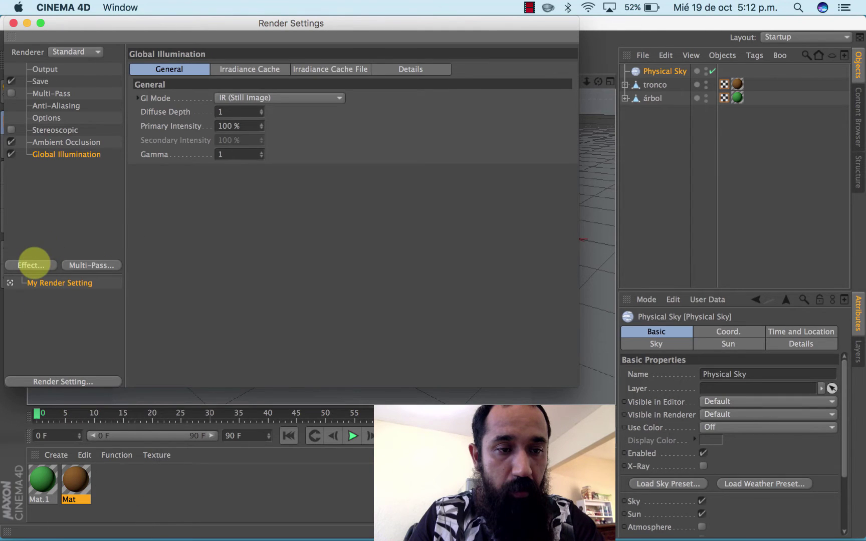
{"action": "left_click", "coordinate": [31, 265]}
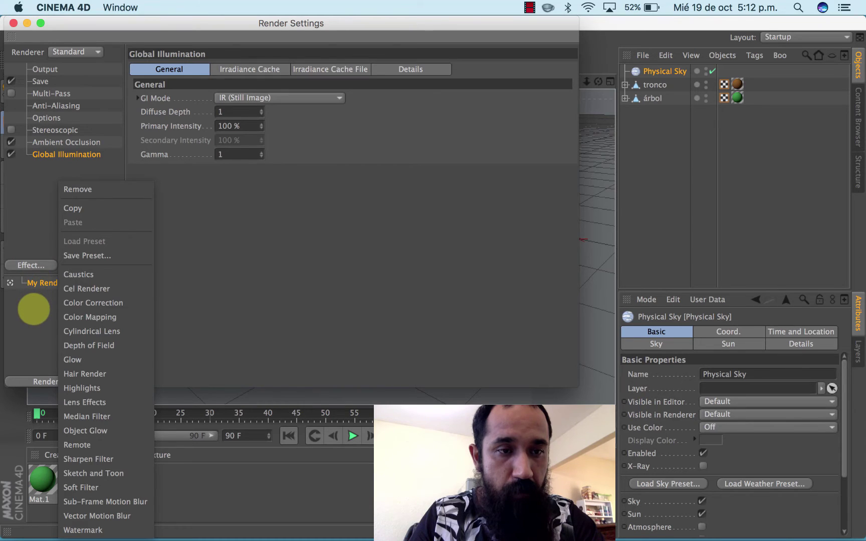
{"action": "left_click", "coordinate": [33, 315]}
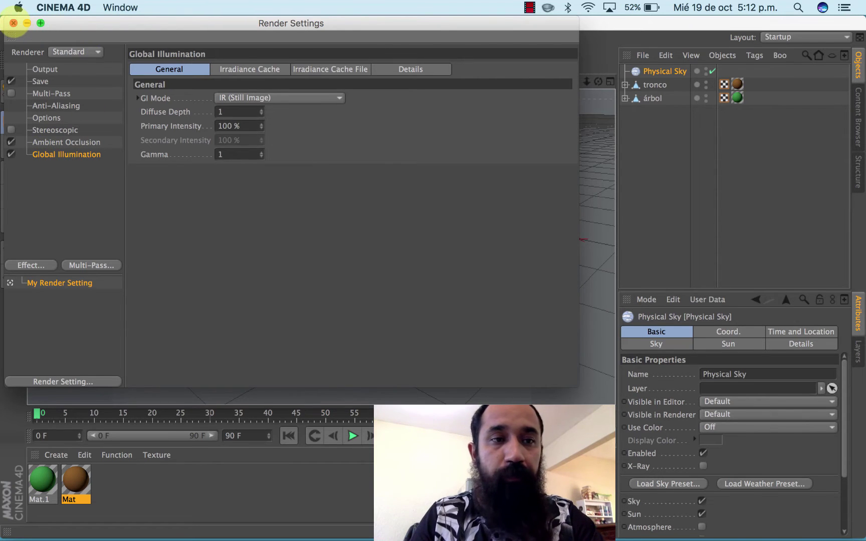
{"action": "left_click", "coordinate": [14, 23]}
{"action": "left_click", "coordinate": [308, 60]}
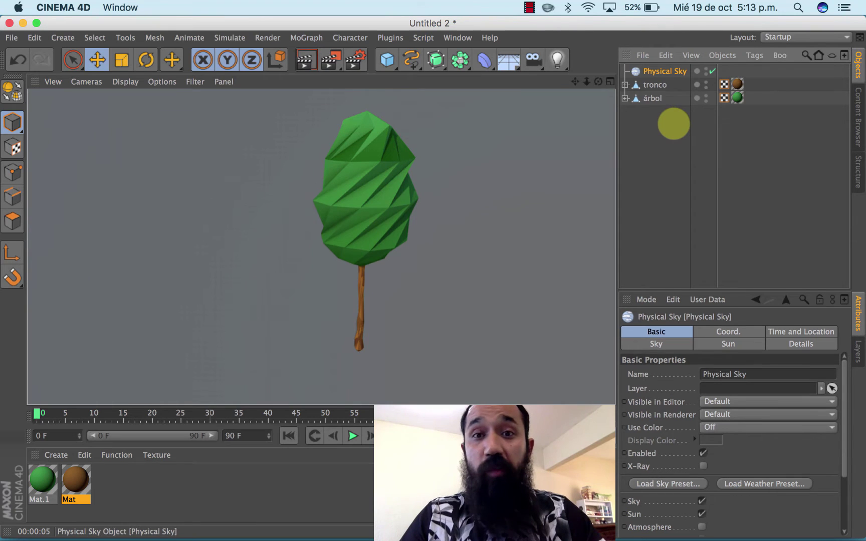
- Group árbol and tronco under a Null and hide that Null in the viewport
{"action": "left_click", "coordinate": [674, 123]}
{"action": "left_click", "coordinate": [654, 98]}
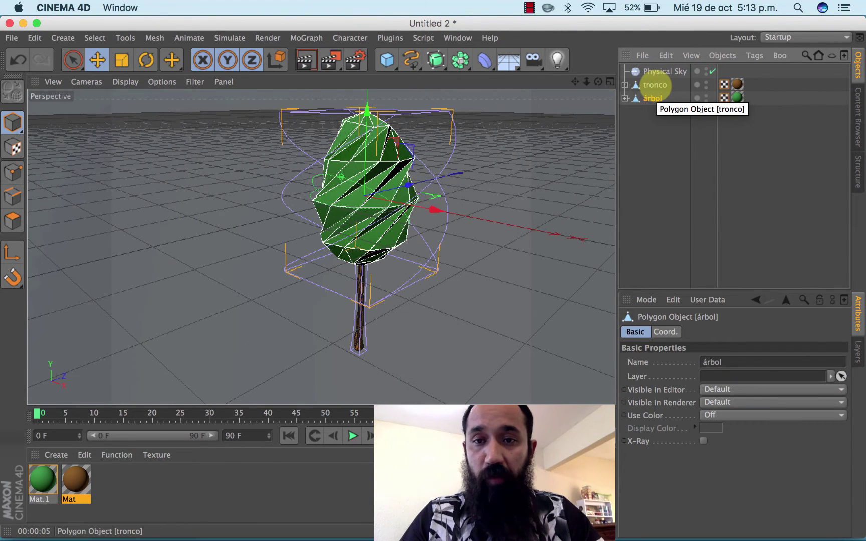
{"action": "left_click", "coordinate": [656, 85], "text": "shift"}
{"action": "right_click", "coordinate": [655, 85]}
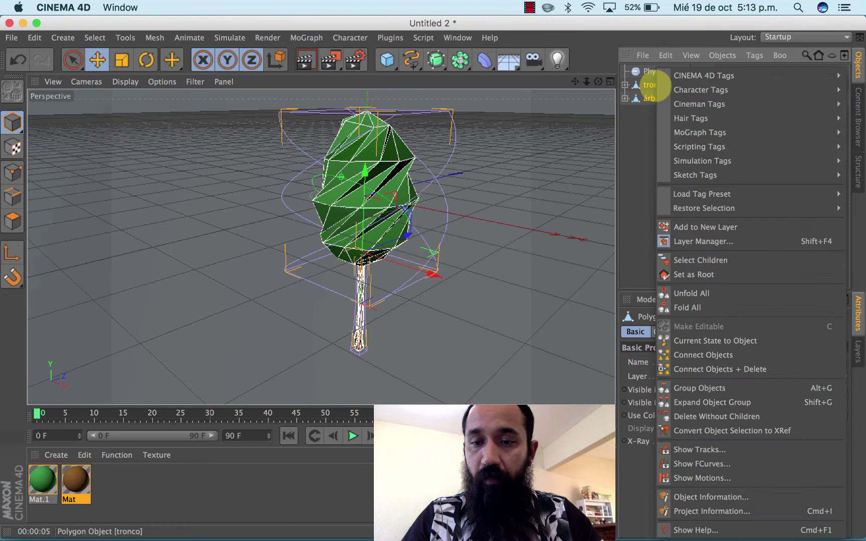
{"action": "left_click", "coordinate": [709, 385]}
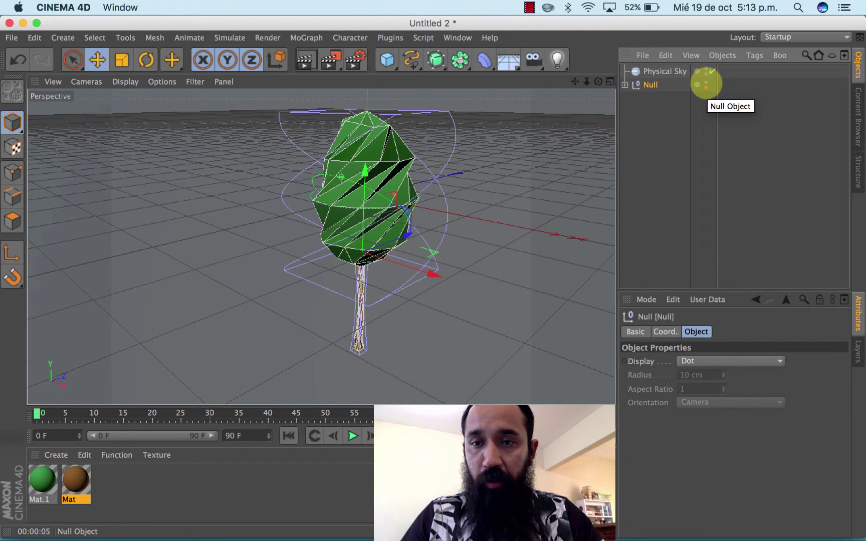
{"action": "left_click", "coordinate": [706, 83]}
{"action": "left_click", "coordinate": [667, 129]}
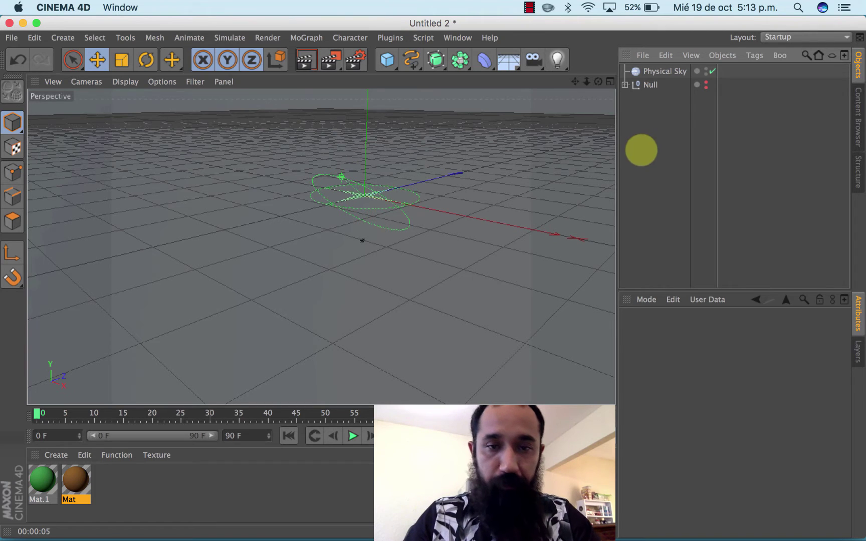
{"action": "left_click_drag", "start_coordinate": [575, 81], "coordinate": [433, 277]}
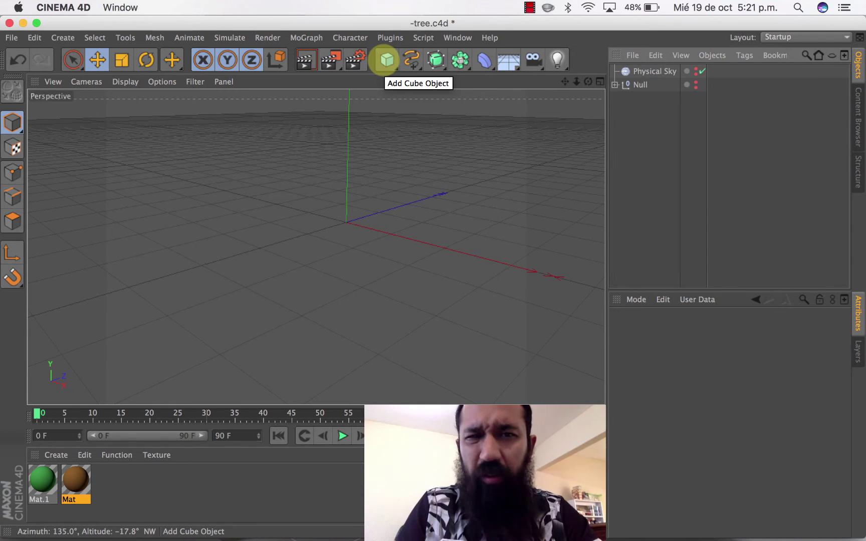
- Add a Cone without its Phong tag, with 5 height and 6 rotation segments
{"action": "left_click", "coordinate": [386, 60]}
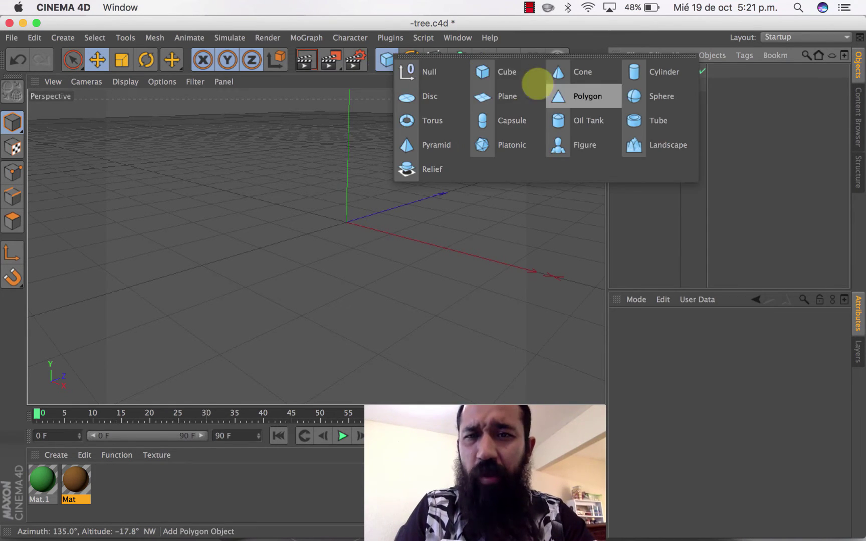
{"action": "left_click", "coordinate": [554, 73]}
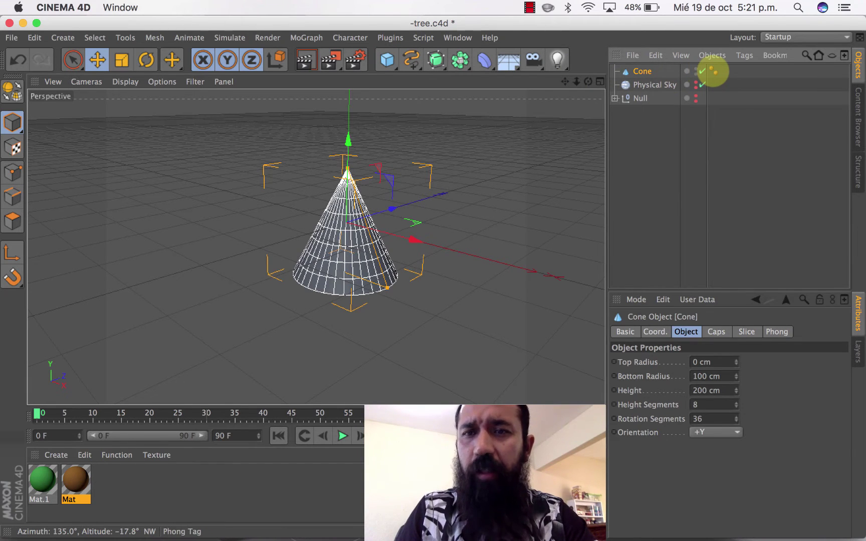
{"action": "left_click", "coordinate": [713, 71]}
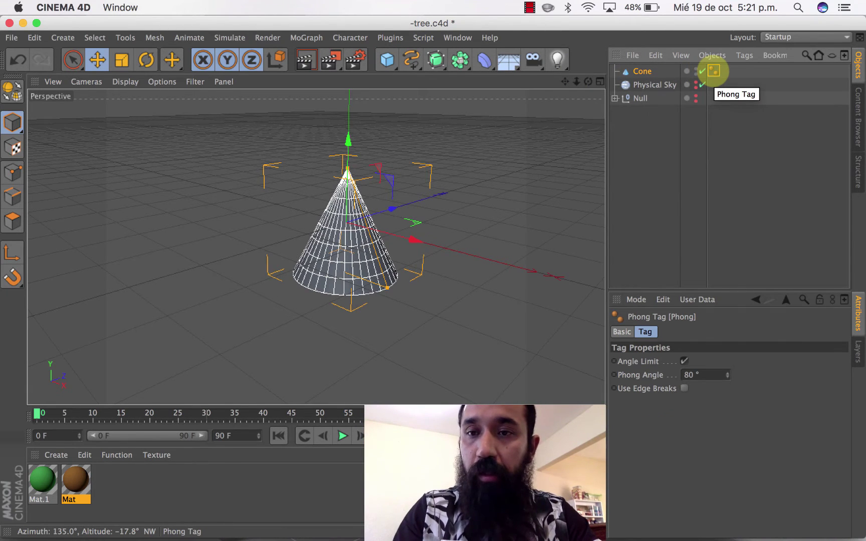
{"action": "key", "text": "Delete"}
{"action": "left_click", "coordinate": [641, 71]}
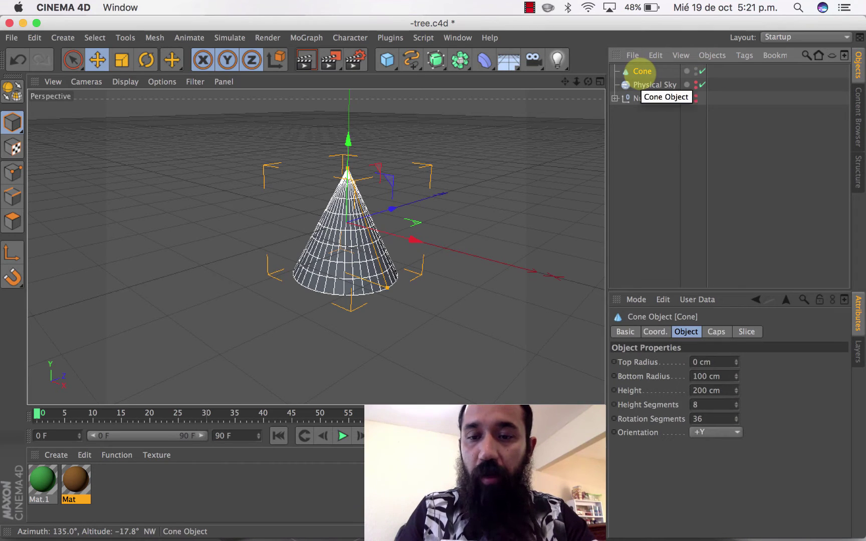
{"action": "left_click", "coordinate": [699, 405]}
{"action": "type", "text": "5"}
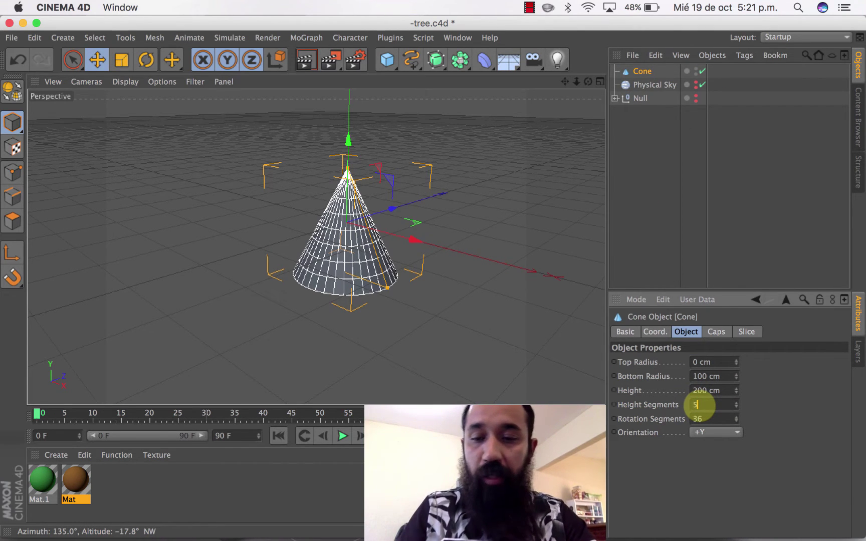
{"action": "left_click", "coordinate": [698, 419]}
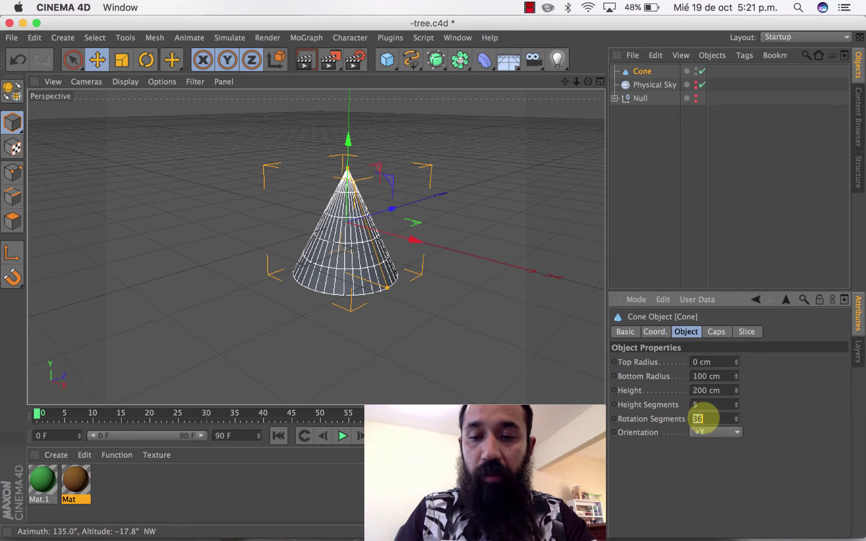
{"action": "type", "text": "6"}
{"action": "key", "text": "Return"}
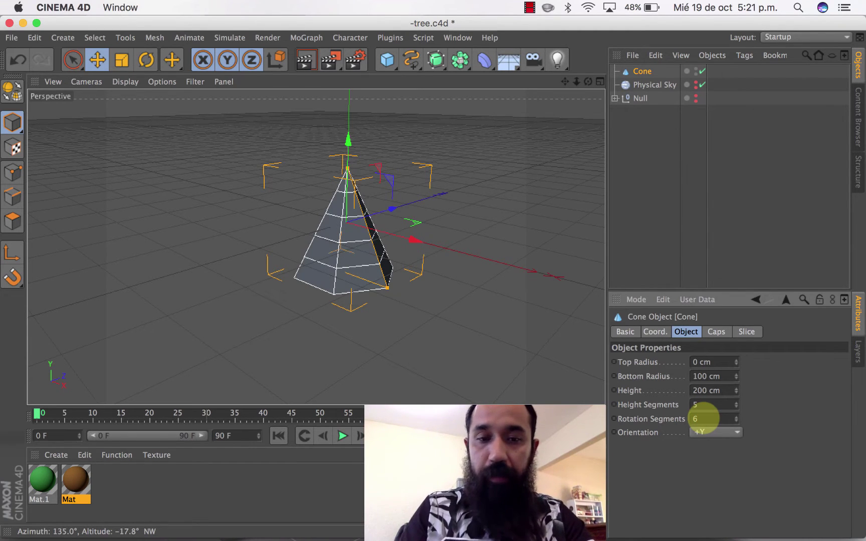
- Stack a copy, Cone.1, above it with 154 cm height and 84 cm bottom radius
{"action": "left_click", "coordinate": [643, 188]}
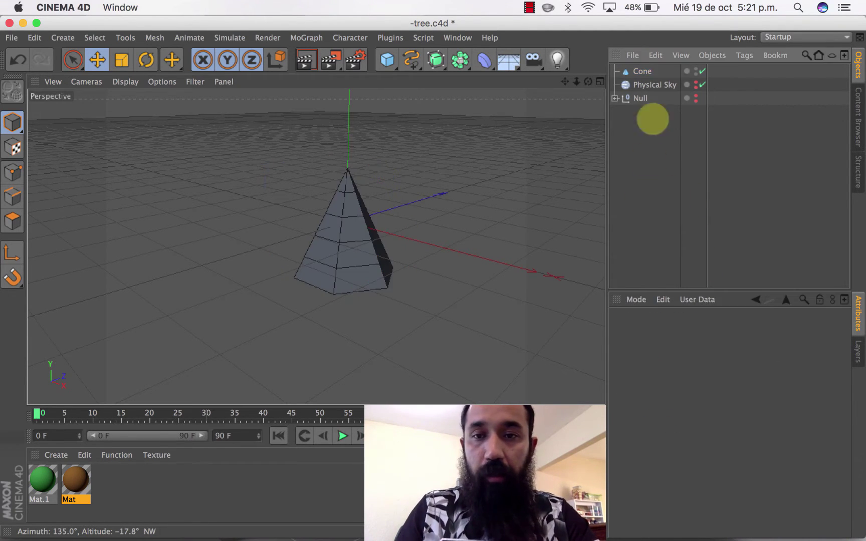
{"action": "left_click", "coordinate": [641, 71]}
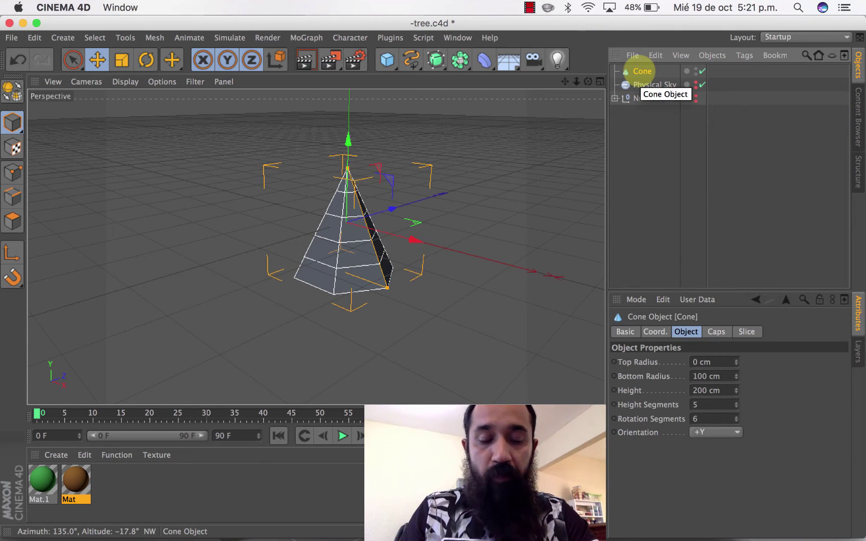
{"action": "key", "text": "super+c"}
{"action": "key", "text": "super+v"}
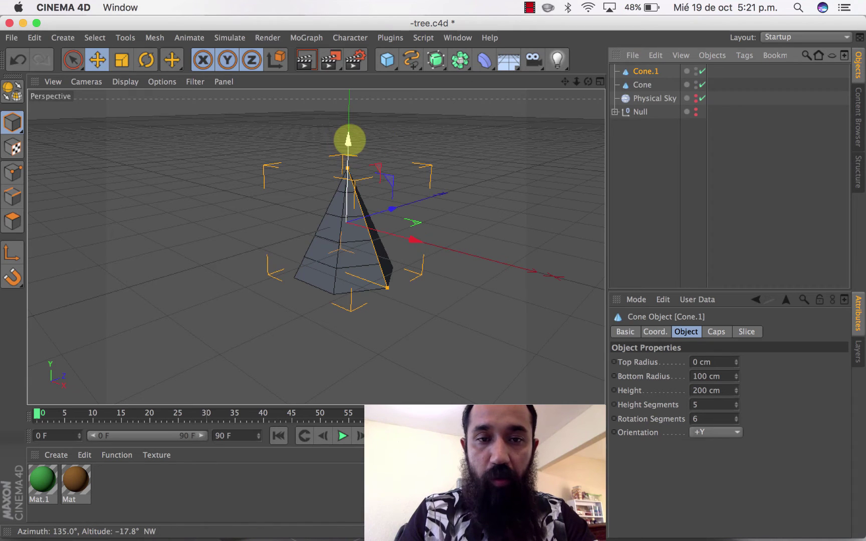
{"action": "left_click_drag", "start_coordinate": [349, 140], "coordinate": [348, 105]}
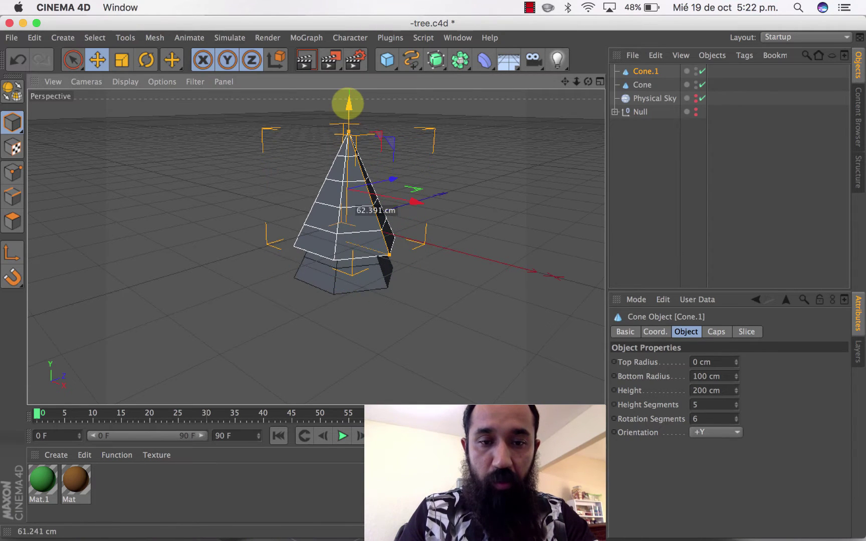
{"action": "mouse_move", "coordinate": [587, 81]}
{"action": "left_mouse_down"}
{"action": "mouse_move", "coordinate": [316, 247]}
{"action": "mouse_move", "coordinate": [434, 277]}
{"action": "left_mouse_up"}
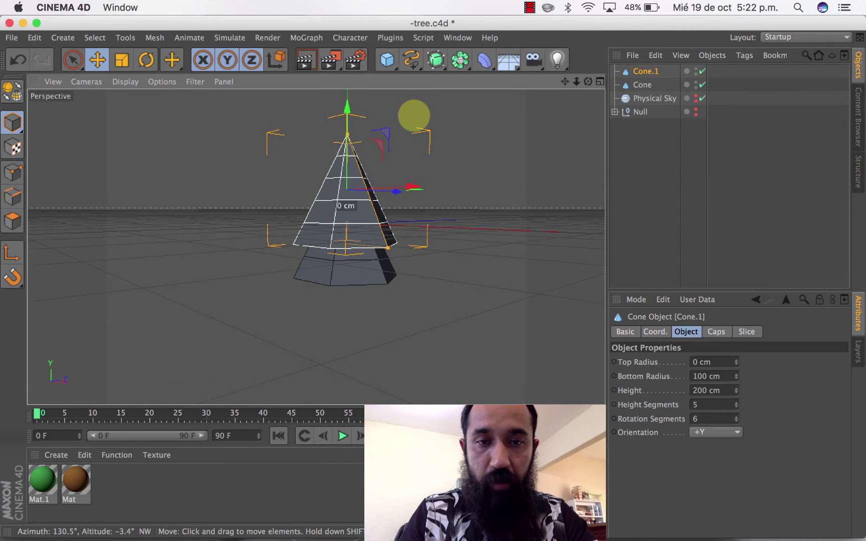
{"action": "left_click_drag", "start_coordinate": [351, 106], "coordinate": [346, 97]}
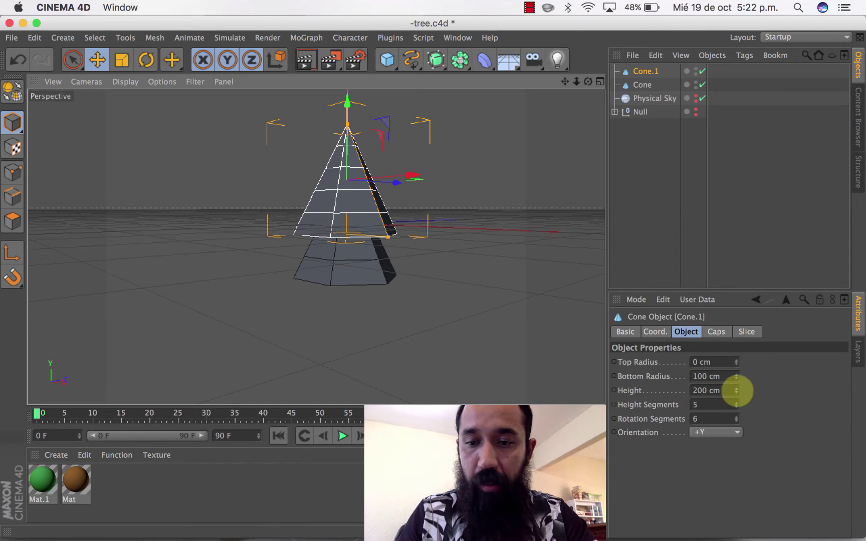
{"action": "left_click_drag", "start_coordinate": [736, 391], "coordinate": [736, 392]}
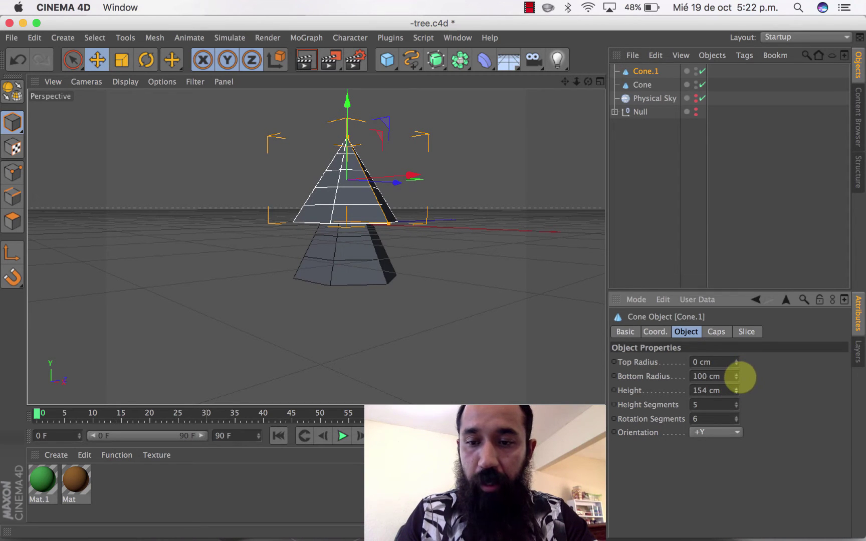
{"action": "left_click_drag", "start_coordinate": [737, 376], "coordinate": [737, 378]}
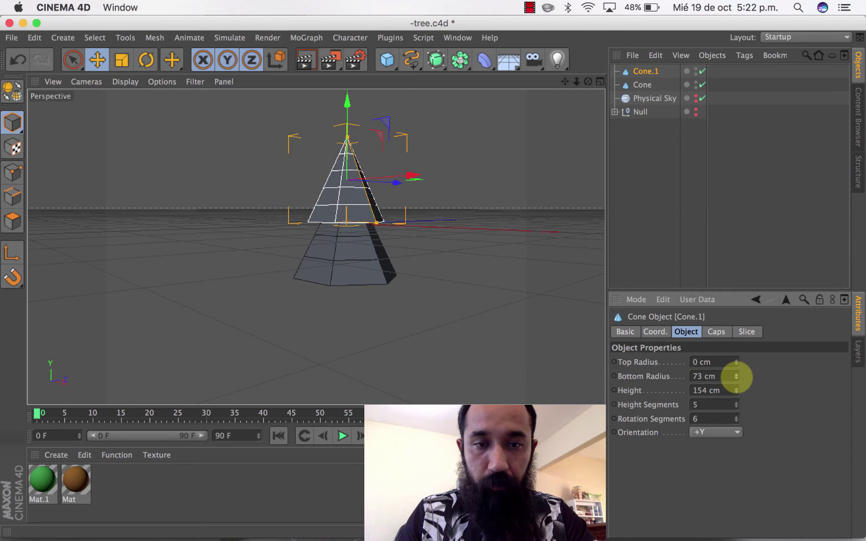
{"action": "left_click_drag", "start_coordinate": [347, 102], "coordinate": [347, 116]}
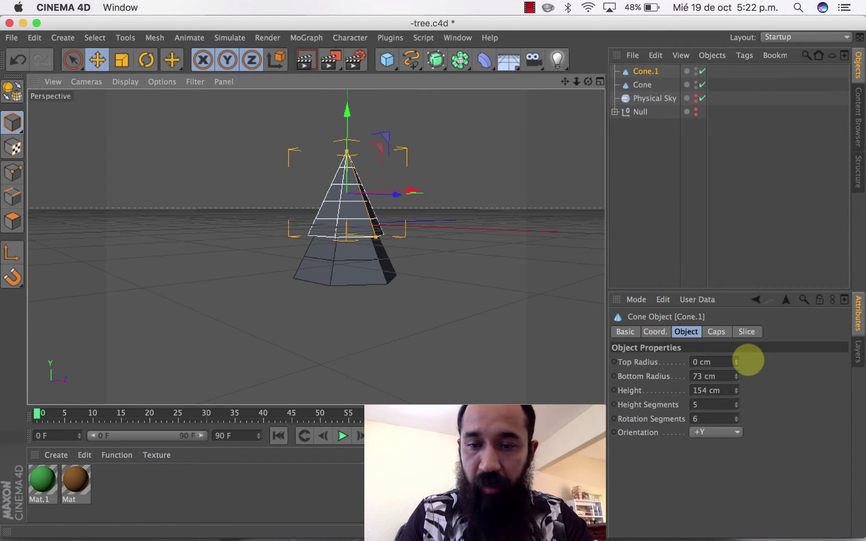
{"action": "left_click_drag", "start_coordinate": [737, 376], "coordinate": [736, 375]}
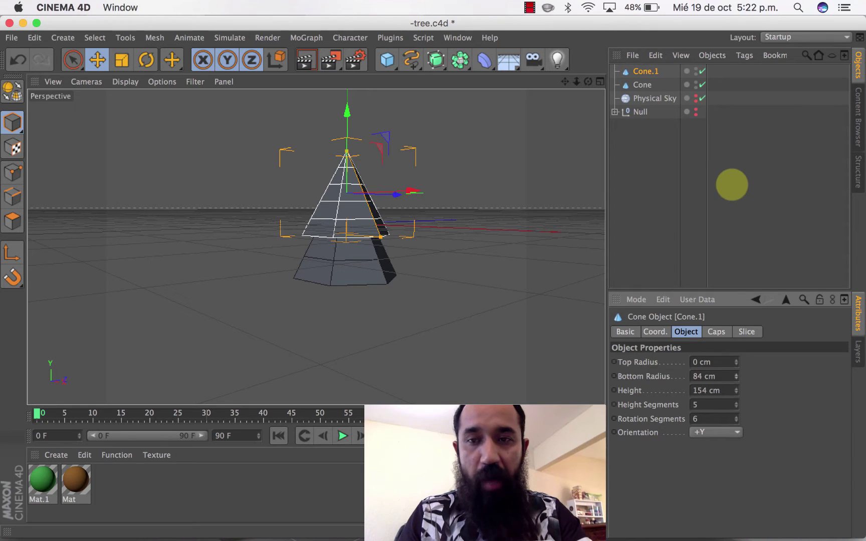
- Add a third cone, Cone.2, with 71 cm base radius and 121 cm height, on top
{"action": "left_click", "coordinate": [644, 145]}
{"action": "left_click", "coordinate": [646, 71]}
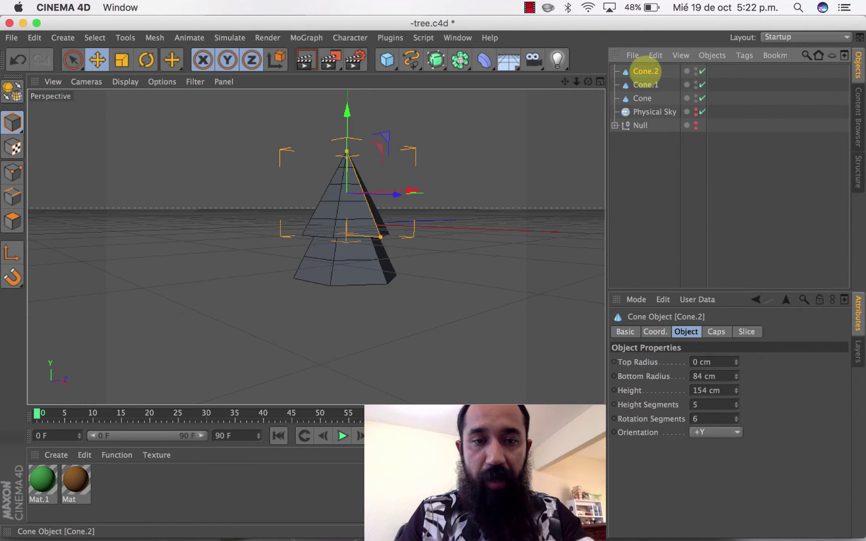
{"action": "key", "text": "super+c"}
{"action": "key", "text": "super+v"}
{"action": "left_click_drag", "start_coordinate": [347, 114], "coordinate": [347, 84]}
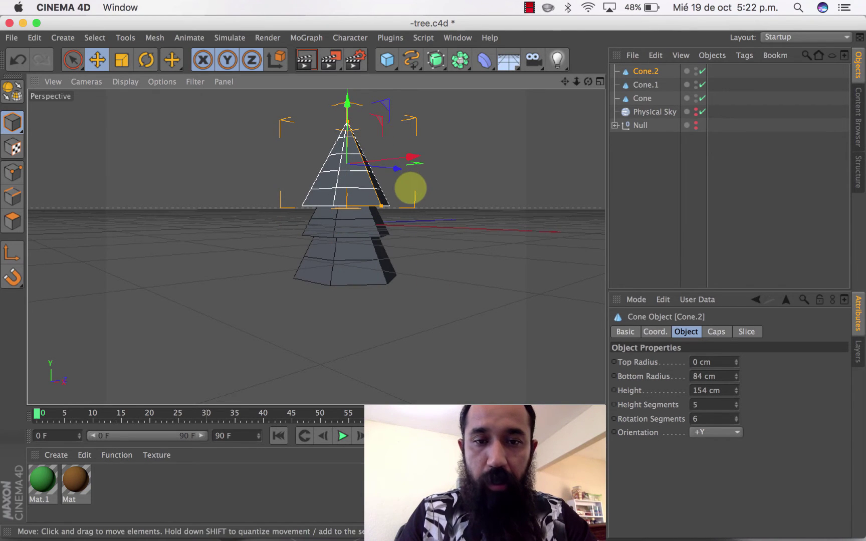
{"action": "left_click", "coordinate": [645, 71]}
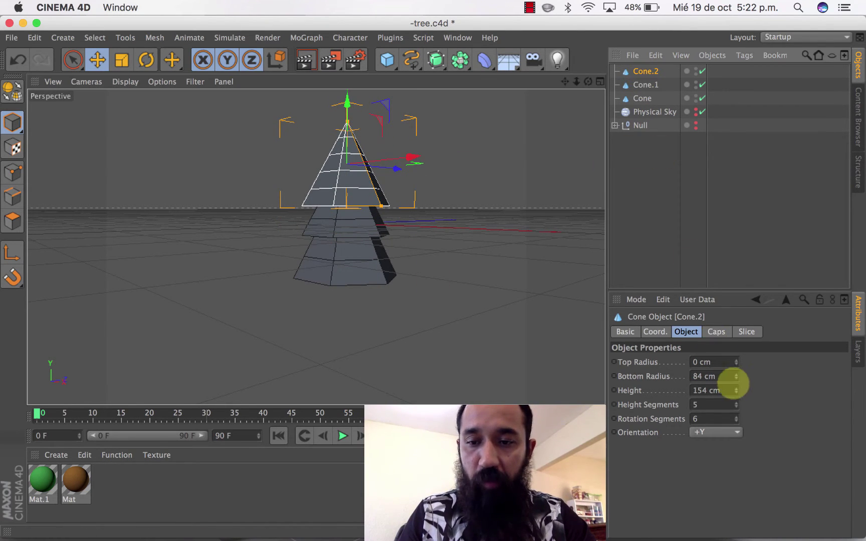
{"action": "left_click_drag", "start_coordinate": [736, 376], "coordinate": [735, 378]}
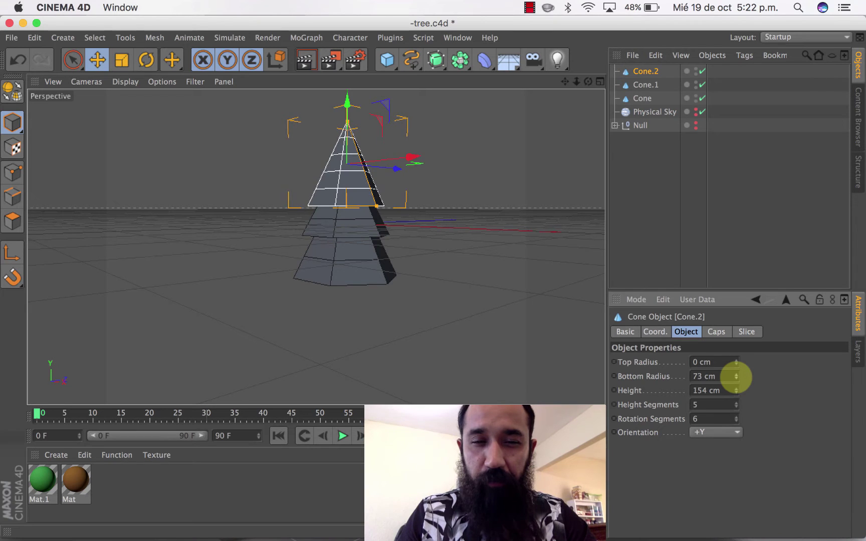
{"action": "left_click", "coordinate": [735, 377]}
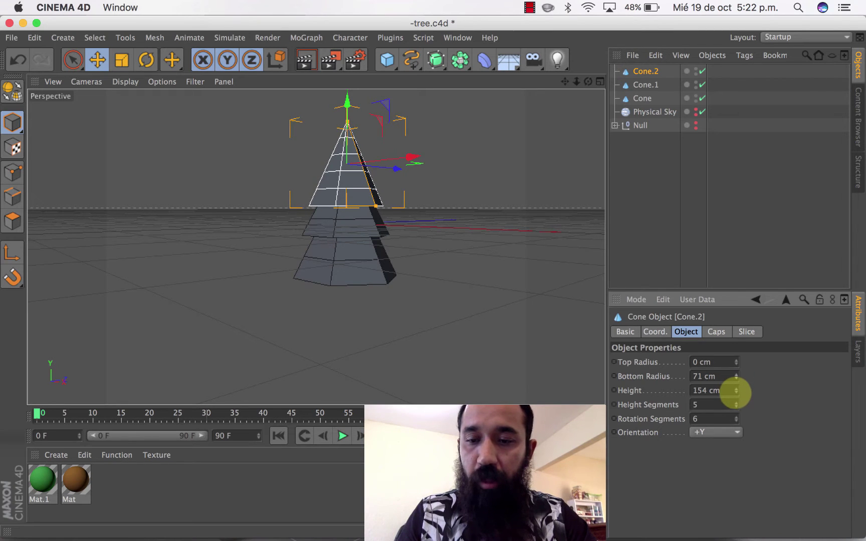
{"action": "left_click_drag", "start_coordinate": [735, 390], "coordinate": [736, 390]}
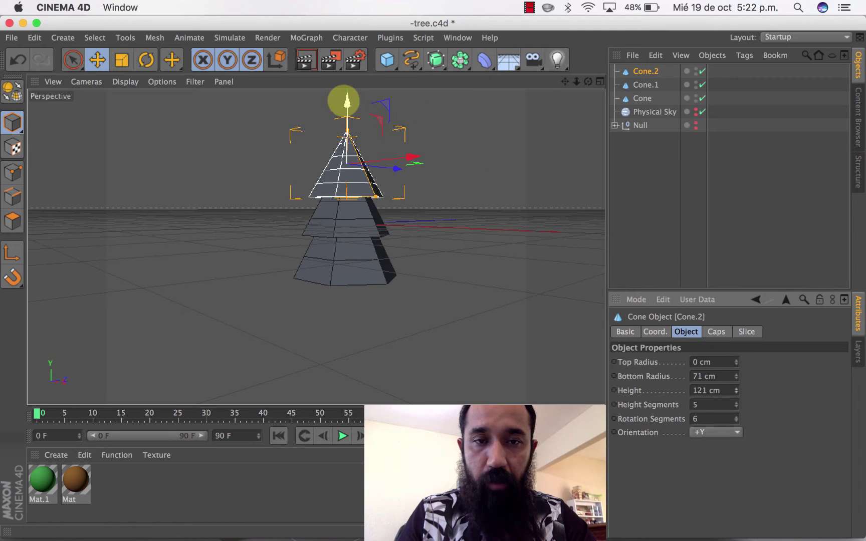
{"action": "mouse_move", "coordinate": [348, 101]}
{"action": "left_mouse_down"}
{"action": "mouse_move", "coordinate": [346, 131]}
{"action": "mouse_move", "coordinate": [344, 102]}
{"action": "left_mouse_up"}
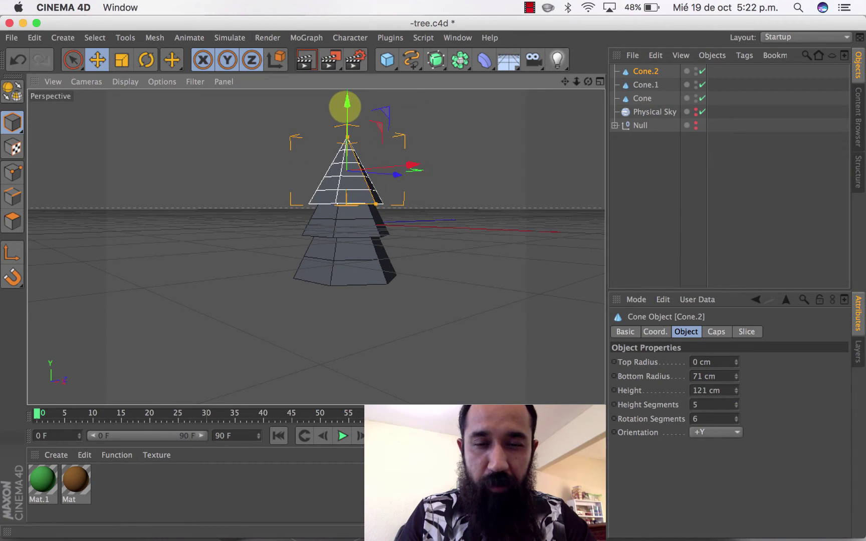
{"action": "left_click", "coordinate": [642, 187]}
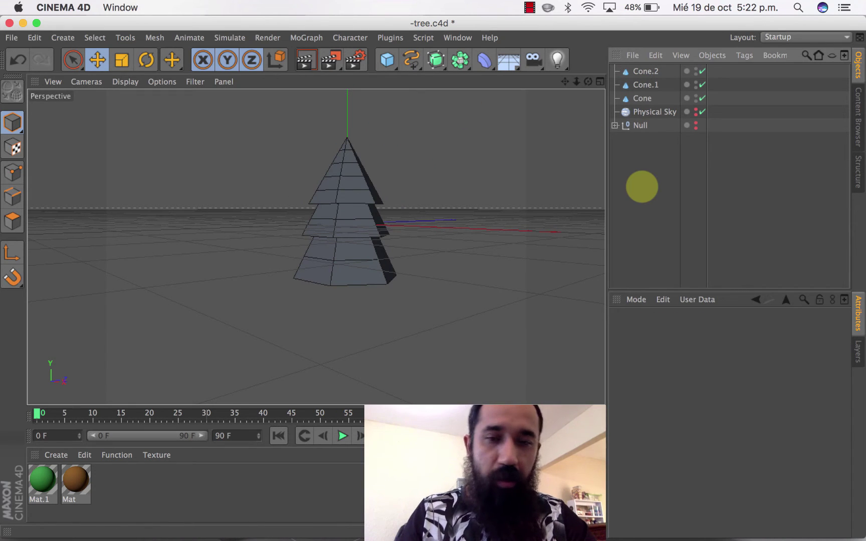
- Twist Cone.1 about -10° and Cone.2 about 17° around their vertical axes
{"action": "left_click", "coordinate": [645, 85]}
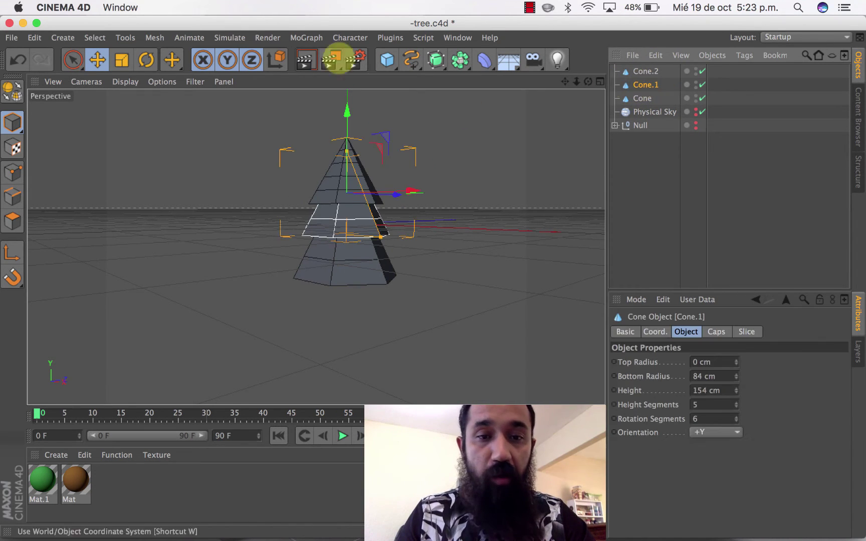
{"action": "left_click", "coordinate": [145, 59]}
{"action": "left_click_drag", "start_coordinate": [371, 193], "coordinate": [329, 192]}
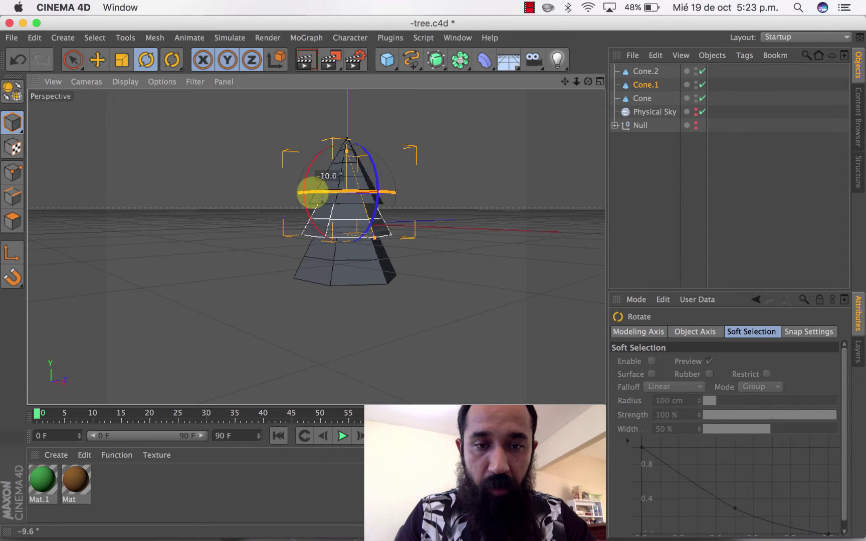
{"action": "left_click_drag", "start_coordinate": [329, 192], "coordinate": [304, 193]}
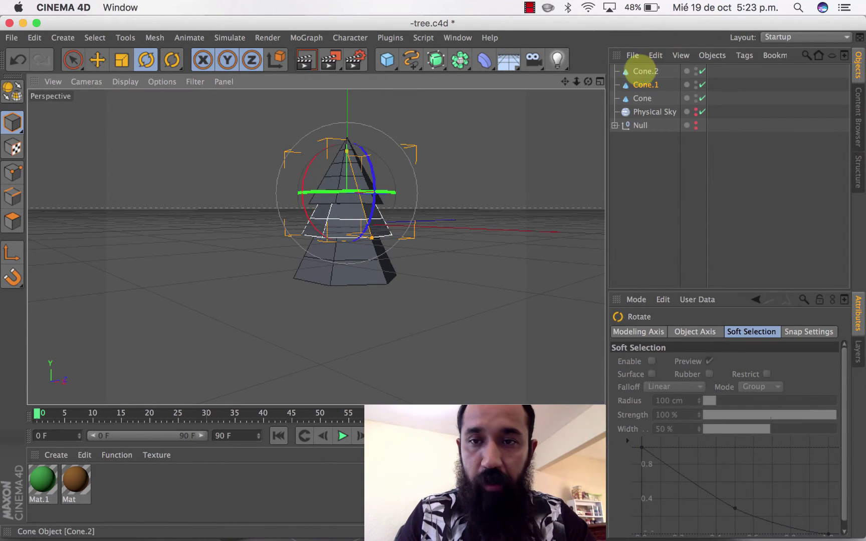
{"action": "left_click", "coordinate": [643, 71]}
{"action": "left_click_drag", "start_coordinate": [371, 164], "coordinate": [394, 166]}
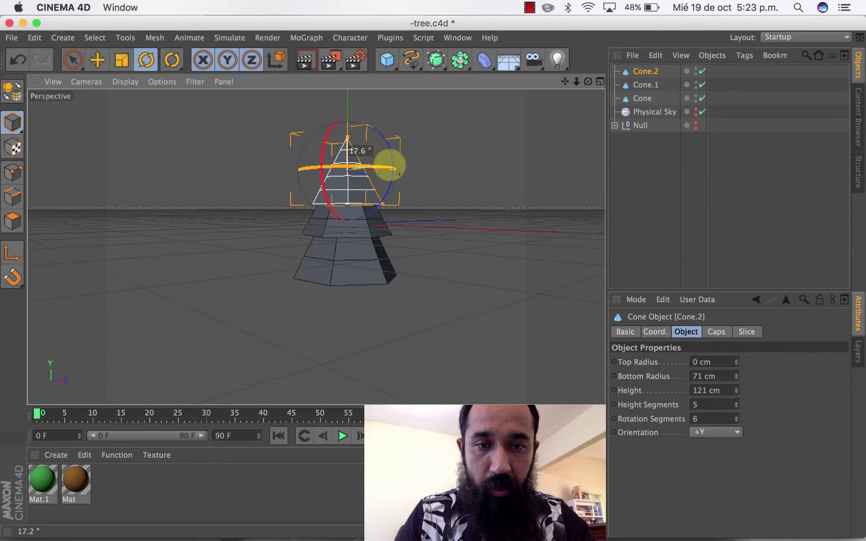
{"action": "left_click", "coordinate": [631, 165]}
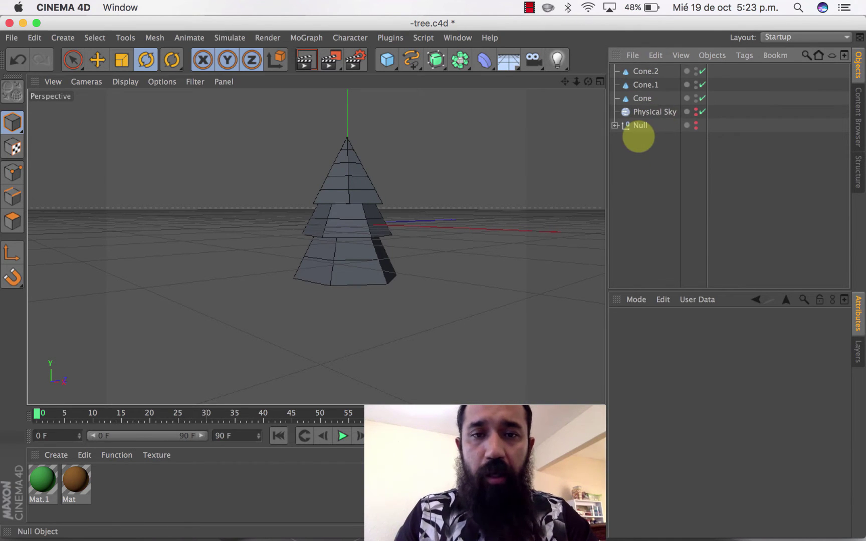
{"action": "left_click", "coordinate": [640, 72]}
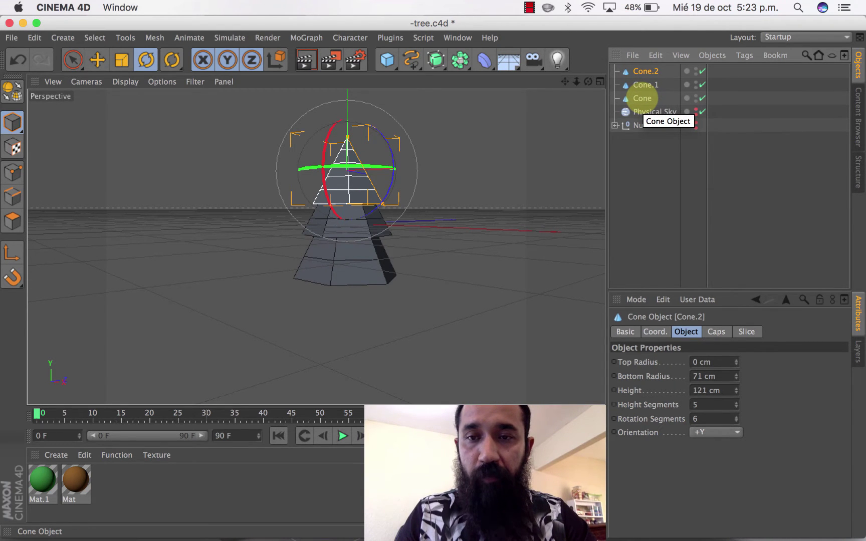
- Make all three cones editable and merge them with Connect Objects + Delete into Cone.3
{"action": "left_click", "coordinate": [98, 59]}
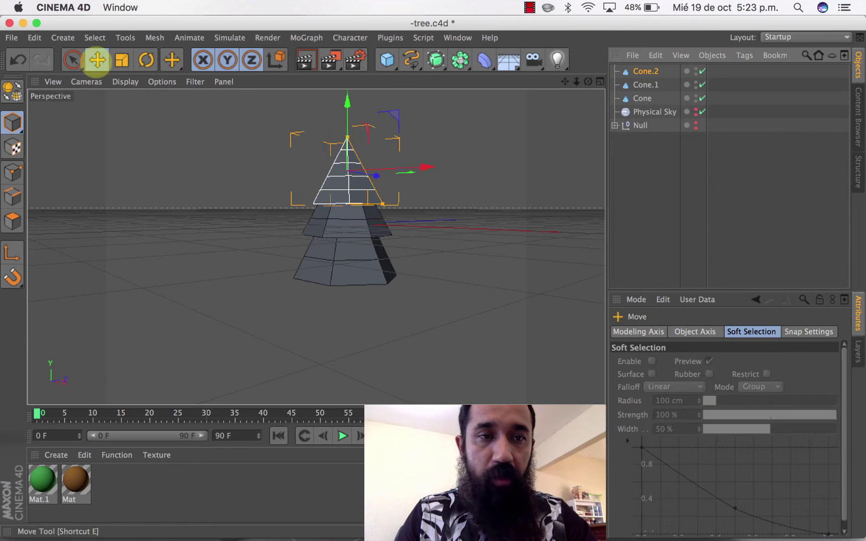
{"action": "left_click", "coordinate": [652, 150]}
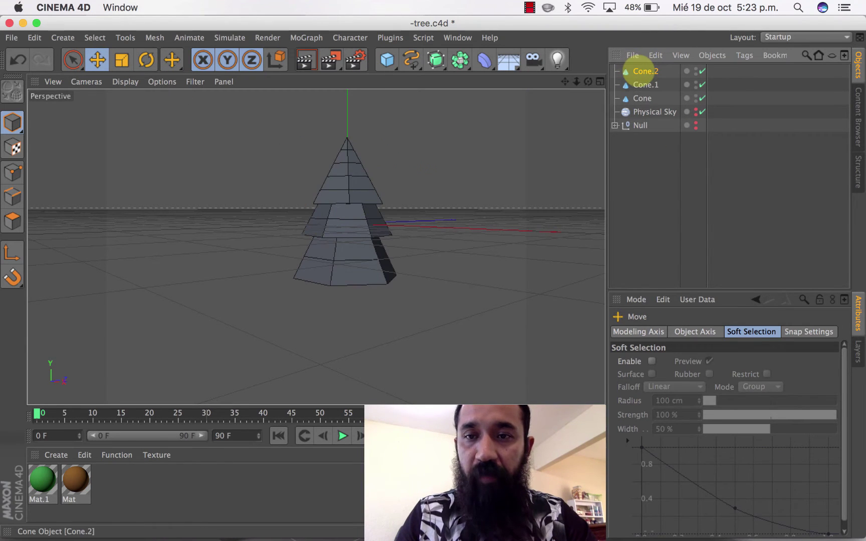
{"action": "left_click", "coordinate": [640, 72]}
{"action": "left_click", "coordinate": [643, 99], "text": "shift"}
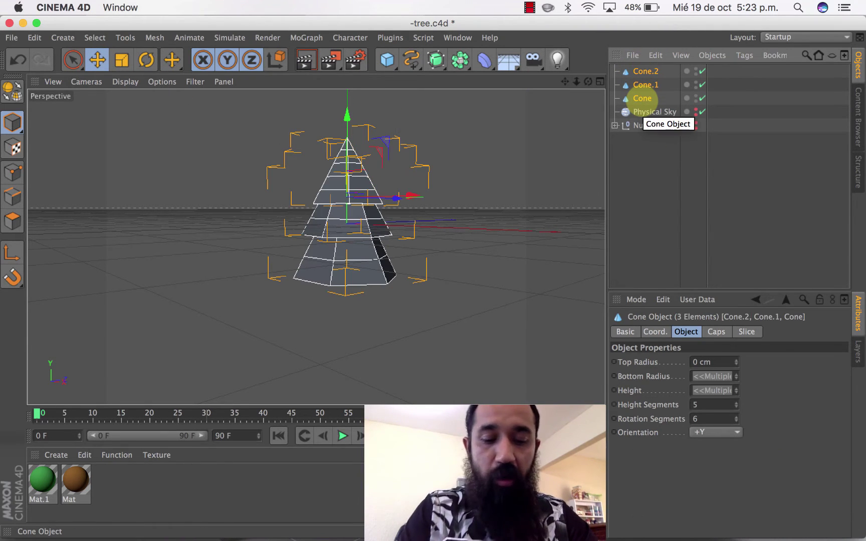
{"action": "key", "text": "c"}
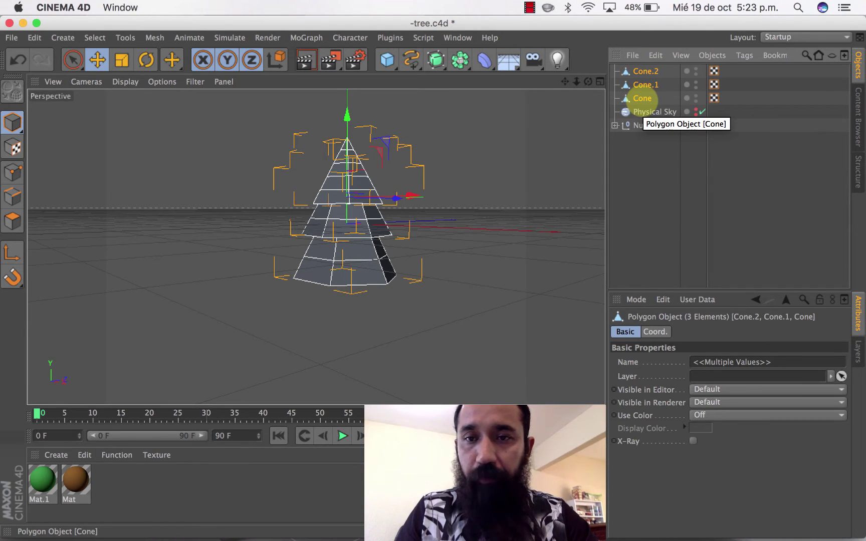
{"action": "right_click", "coordinate": [643, 100]}
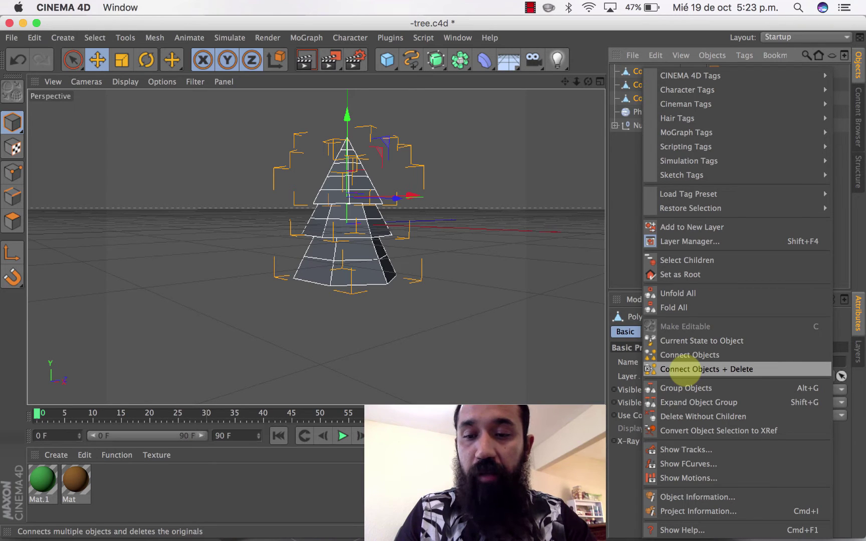
{"action": "left_click", "coordinate": [685, 369]}
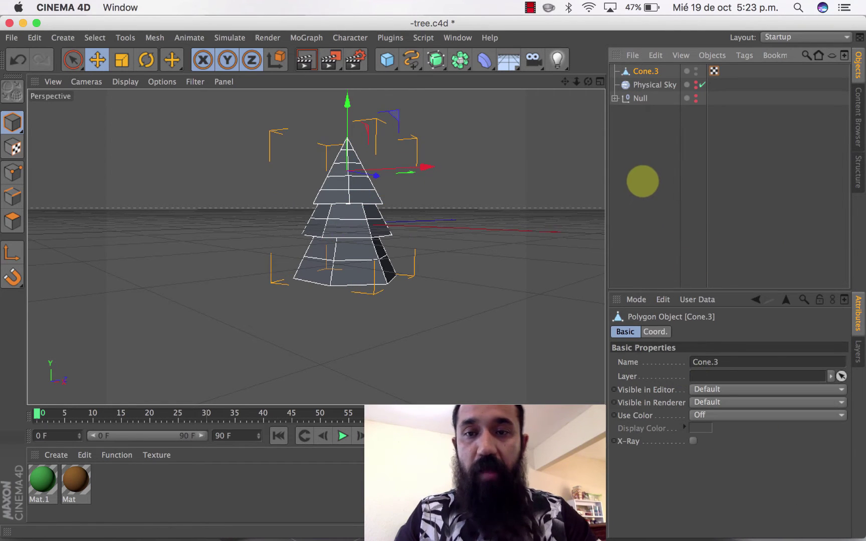
{"action": "left_click", "coordinate": [642, 180]}
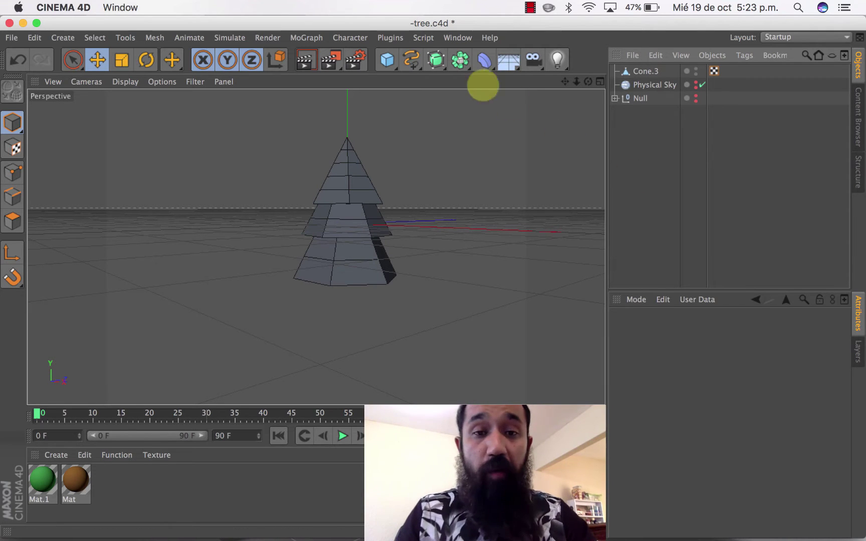
- Add a Cylinder with 25 cm radius and 110 cm height
{"action": "left_click", "coordinate": [391, 65]}
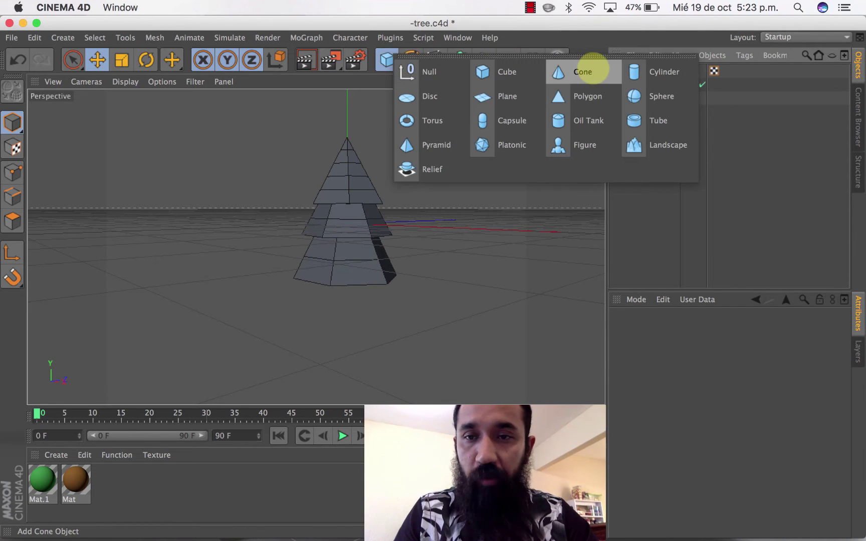
{"action": "left_click", "coordinate": [657, 72]}
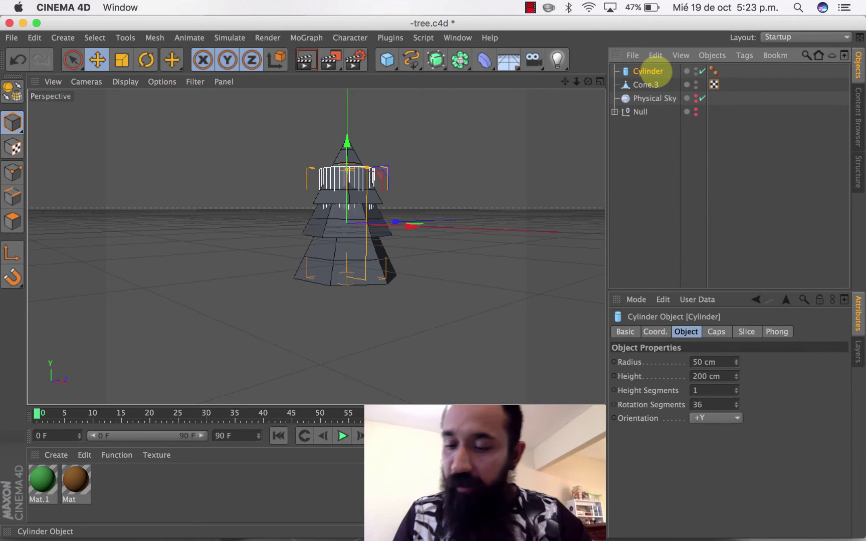
{"action": "left_click", "coordinate": [698, 362]}
{"action": "type", "text": "25"}
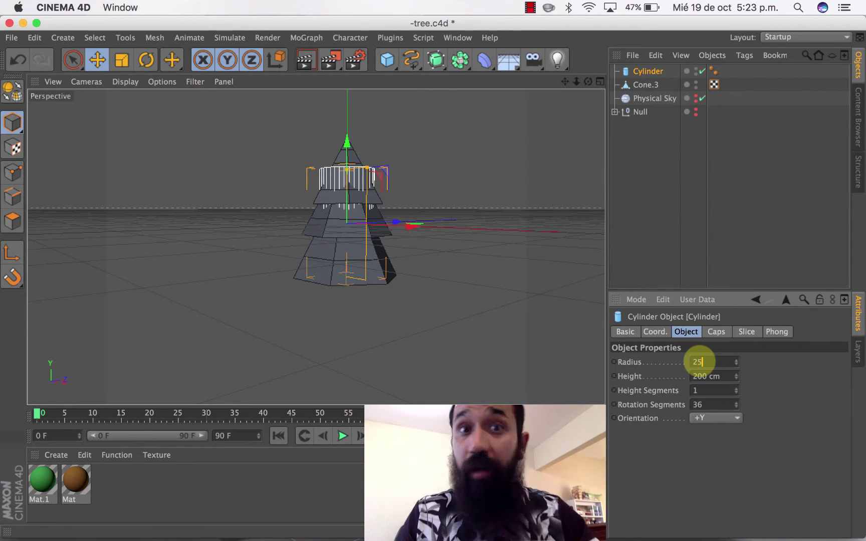
{"action": "key", "text": "Return"}
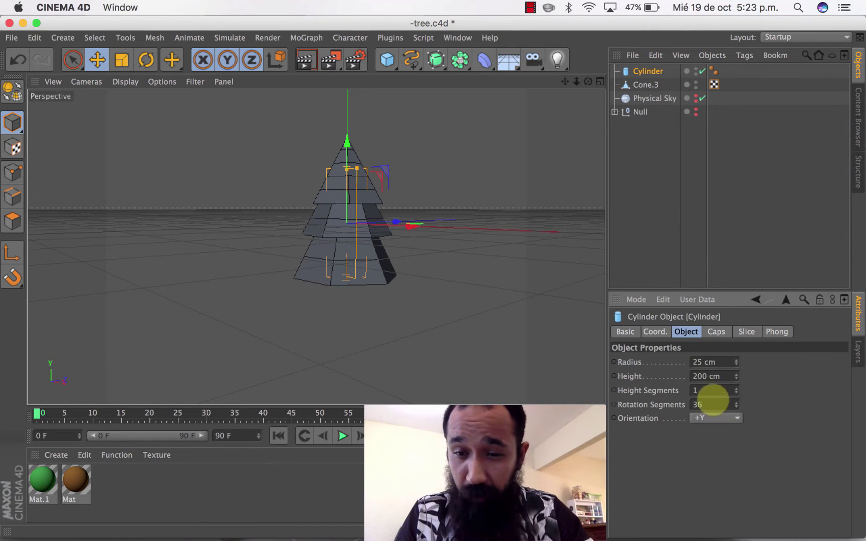
{"action": "left_click", "coordinate": [701, 376]}
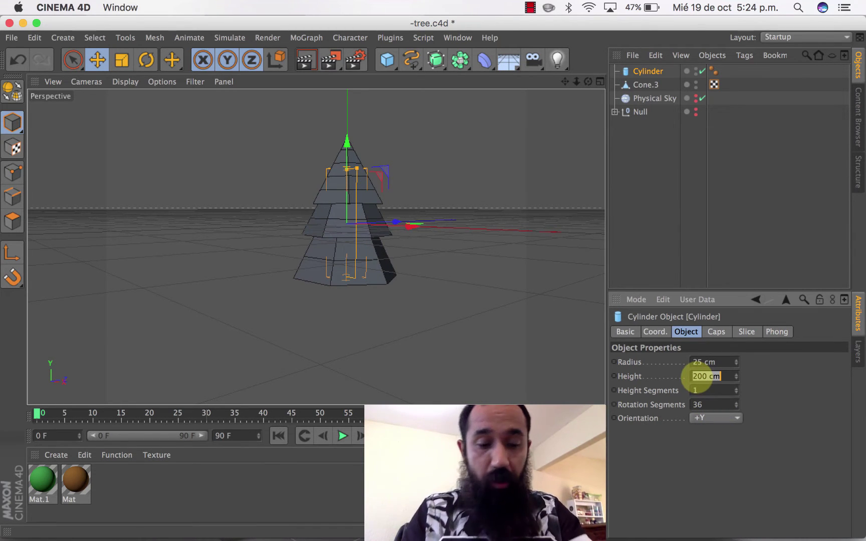
{"action": "type", "text": "110"}
{"action": "key", "text": "Return"}
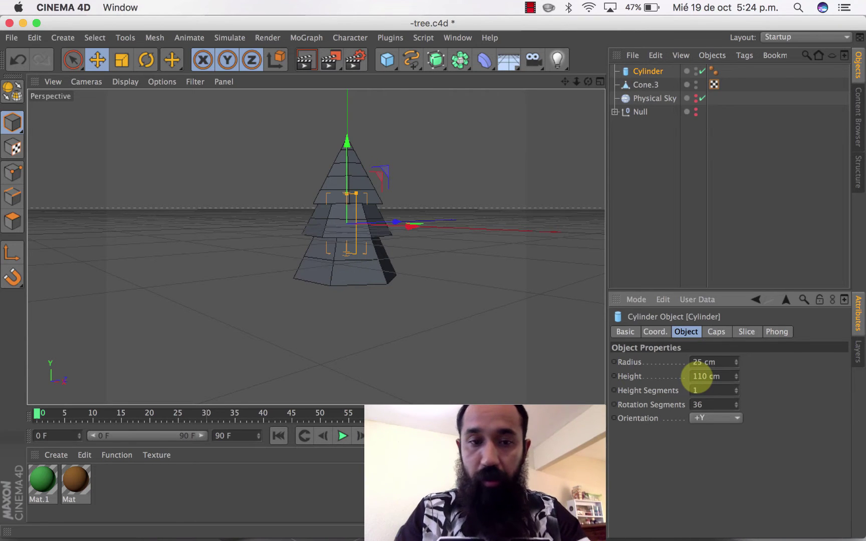
- Lower the cylinder beneath the stacked cones as the trunk, checking it in side view
{"action": "left_click_drag", "start_coordinate": [347, 140], "coordinate": [341, 195]}
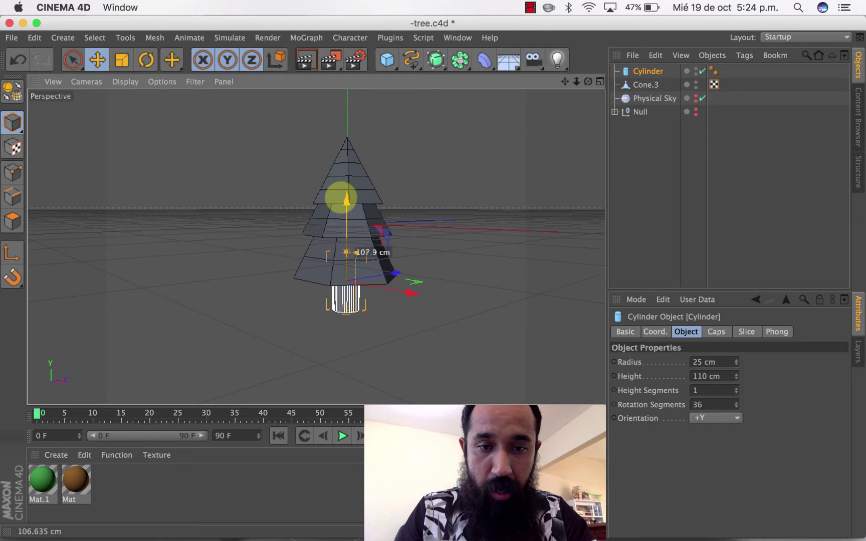
{"action": "left_click", "coordinate": [600, 81]}
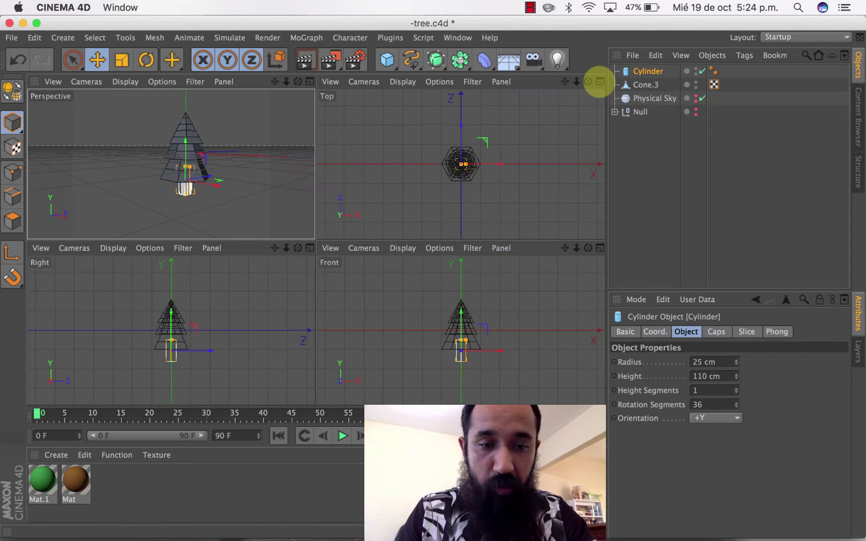
{"action": "left_click", "coordinate": [309, 249]}
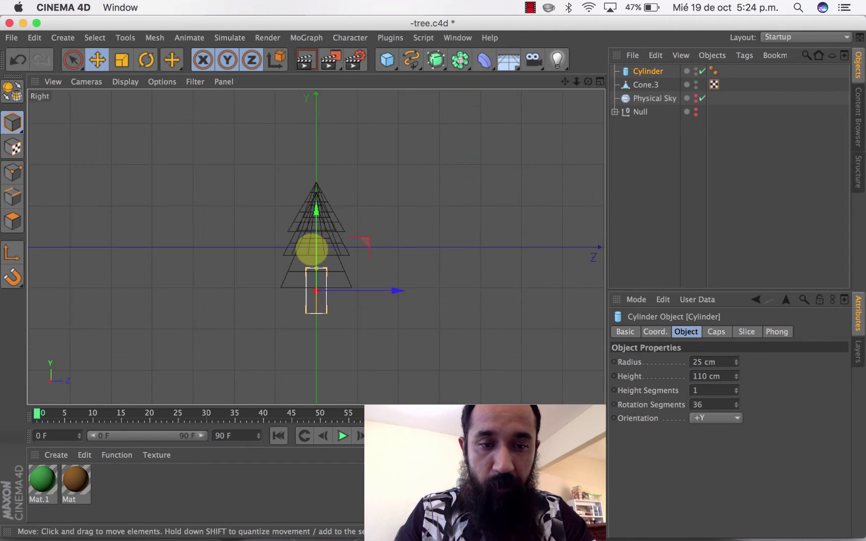
{"action": "left_click_drag", "start_coordinate": [316, 225], "coordinate": [317, 235]}
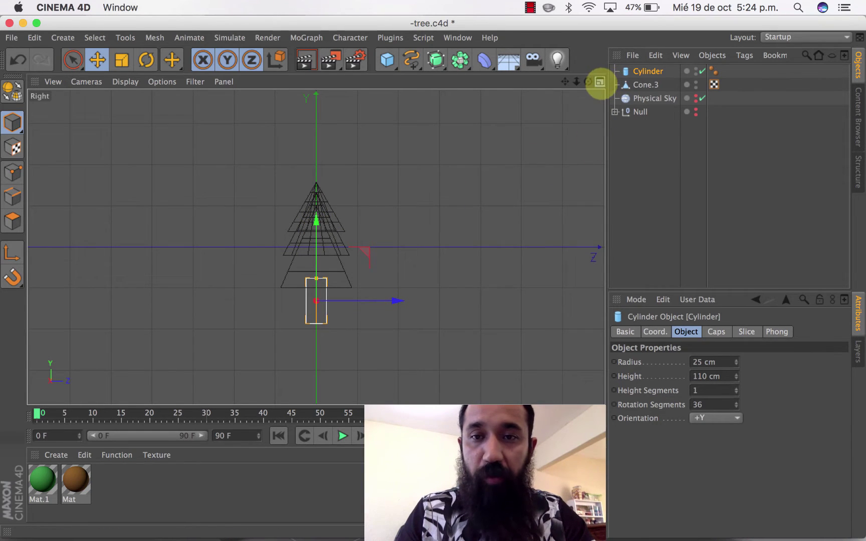
{"action": "left_click", "coordinate": [600, 81]}
{"action": "left_click", "coordinate": [309, 81]}
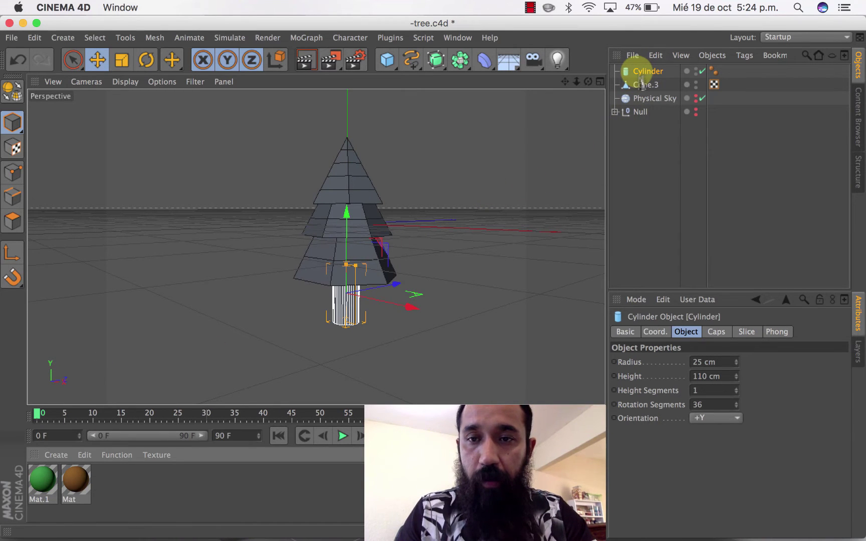
- Give Cone.3 green Mat.1 and the trunk brown Mat, show the Physical Sky, and render
{"action": "left_click_drag", "start_coordinate": [641, 82], "coordinate": [647, 84]}
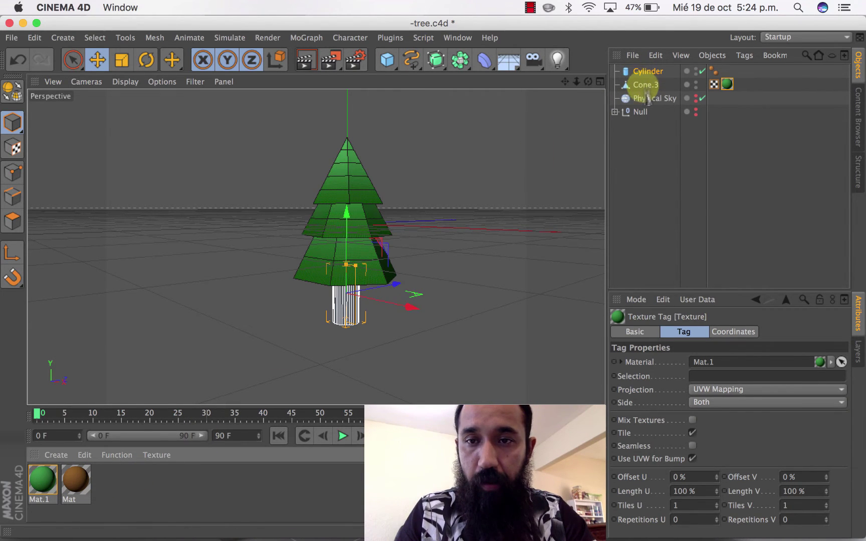
{"action": "left_click_drag", "start_coordinate": [644, 80], "coordinate": [647, 71]}
{"action": "left_click", "coordinate": [636, 162]}
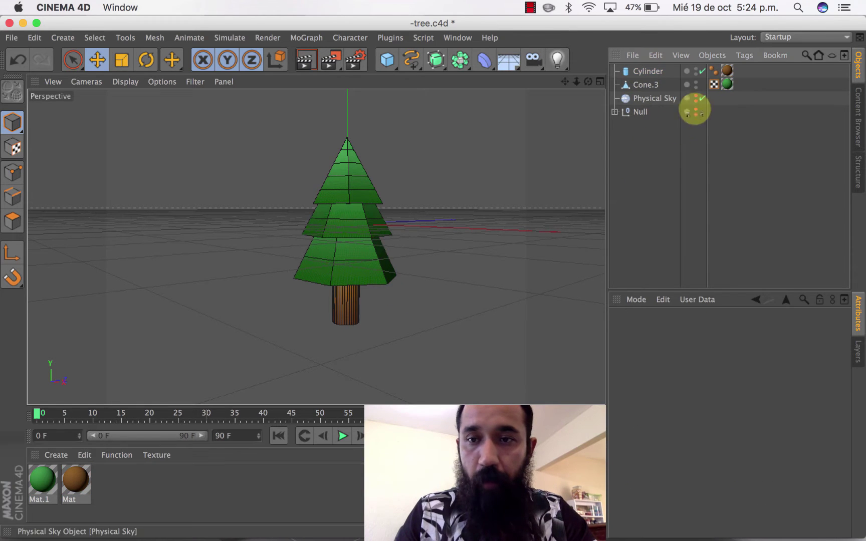
{"action": "left_click", "coordinate": [696, 96]}
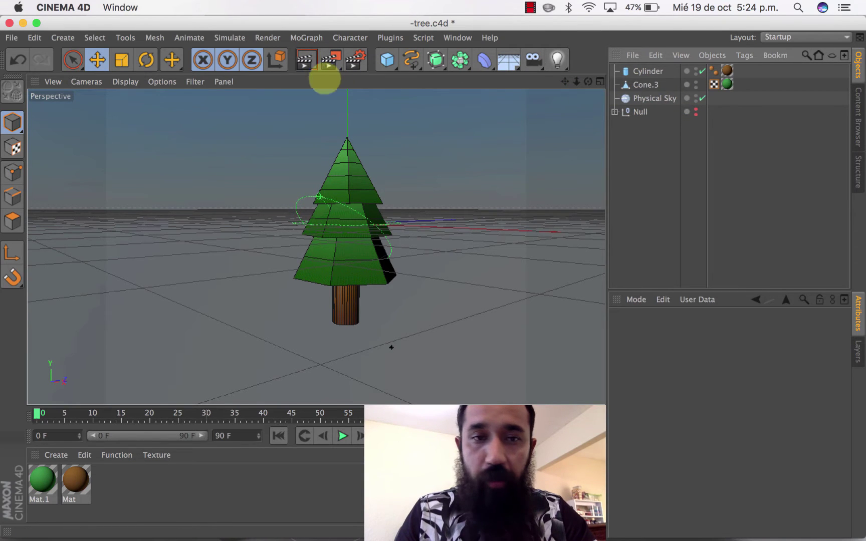
{"action": "left_click", "coordinate": [305, 62]}
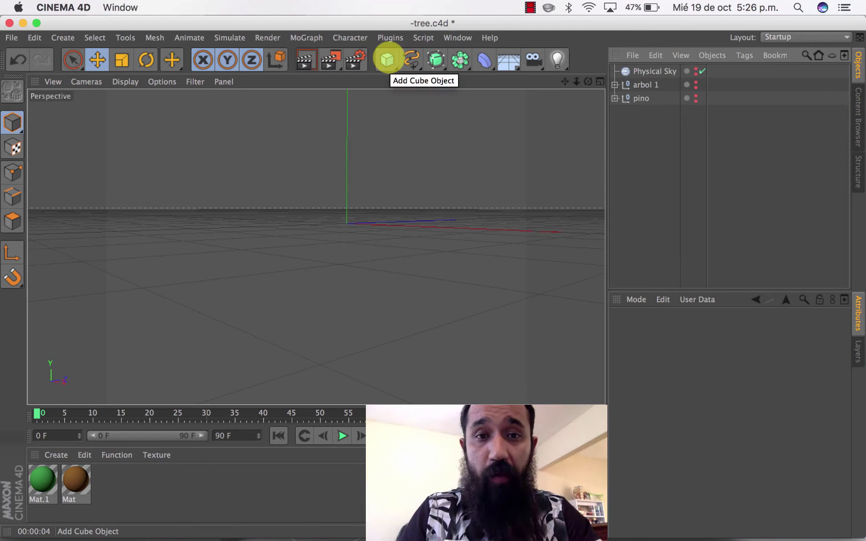
- Add a cube sized 40 × 400 × 40 cm as a tall post and duplicate it as Cube.1
{"action": "left_click", "coordinate": [387, 60]}
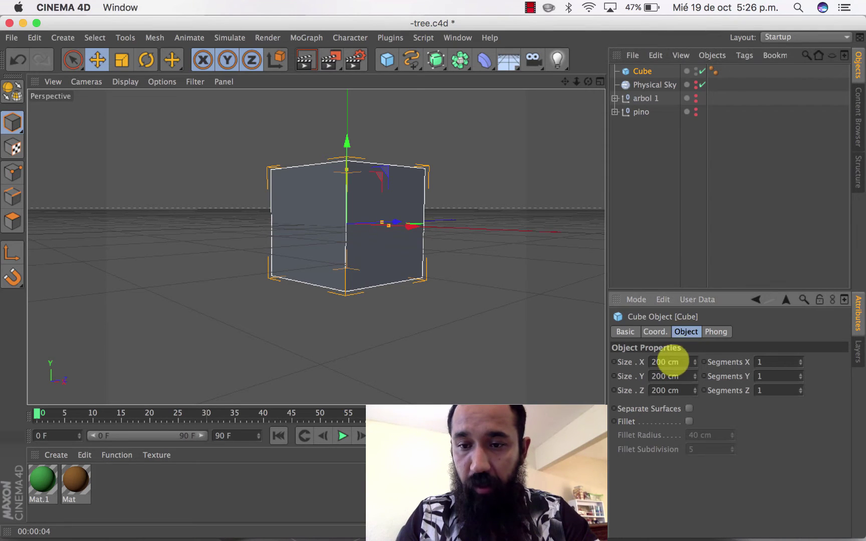
{"action": "left_click", "coordinate": [657, 362]}
{"action": "double_click", "coordinate": [657, 362]}
{"action": "type", "text": "40"}
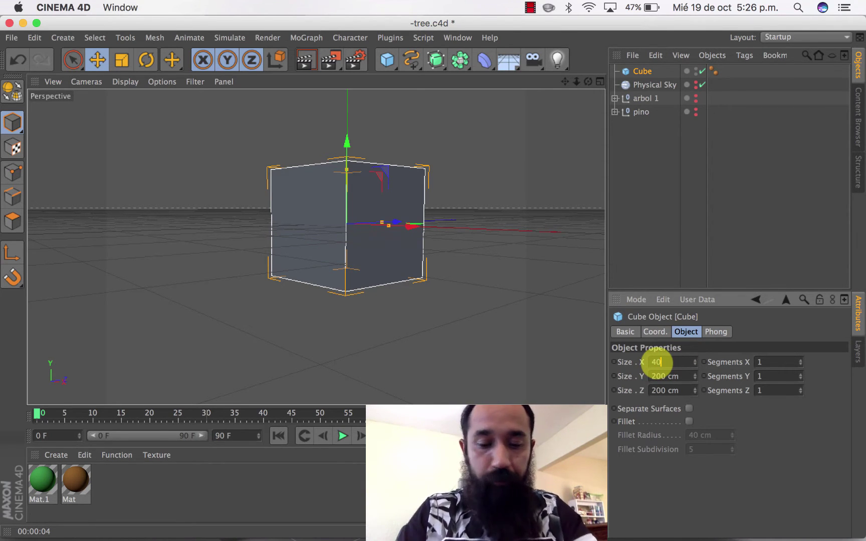
{"action": "key", "text": "Tab"}
{"action": "type", "text": "400"}
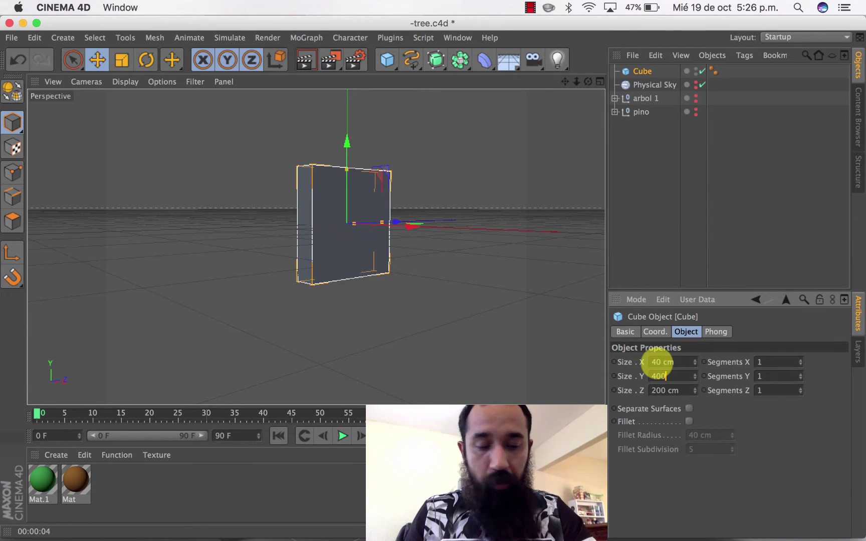
{"action": "key", "text": "Tab"}
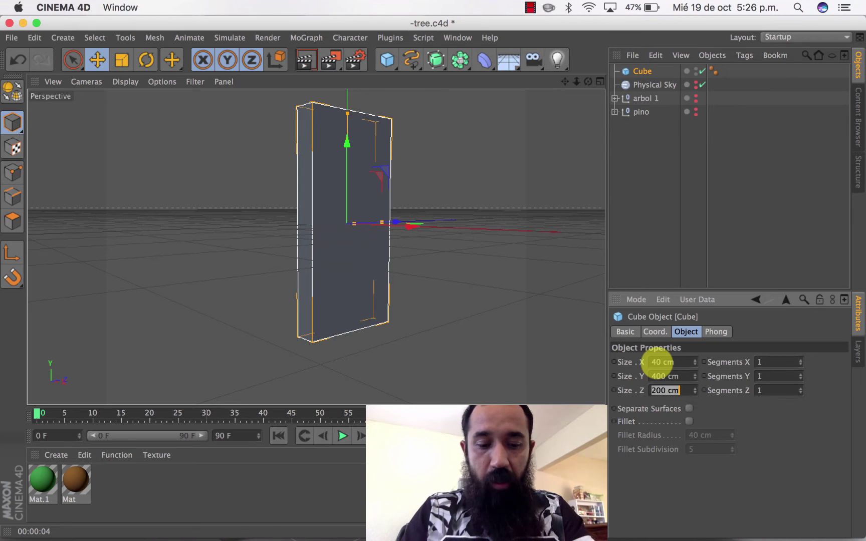
{"action": "type", "text": "40"}
{"action": "key", "text": "Return"}
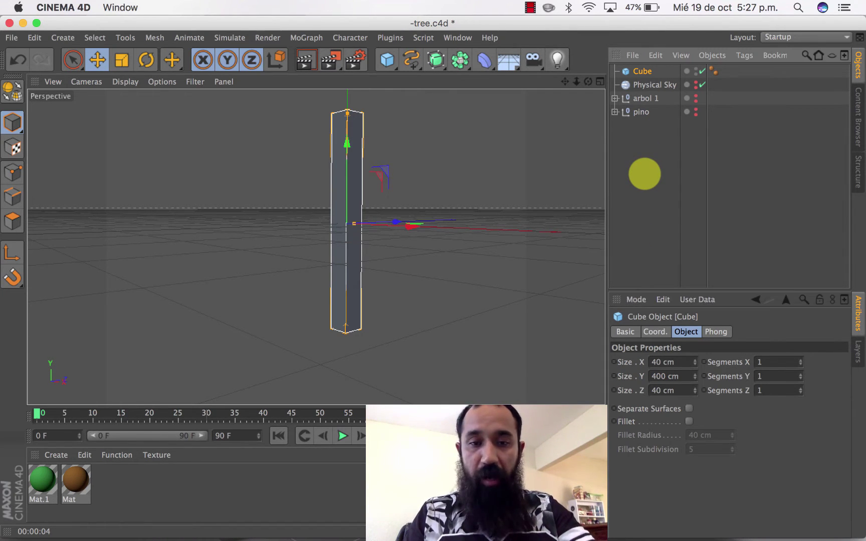
{"action": "key", "text": "super+c"}
{"action": "key", "text": "super+v"}
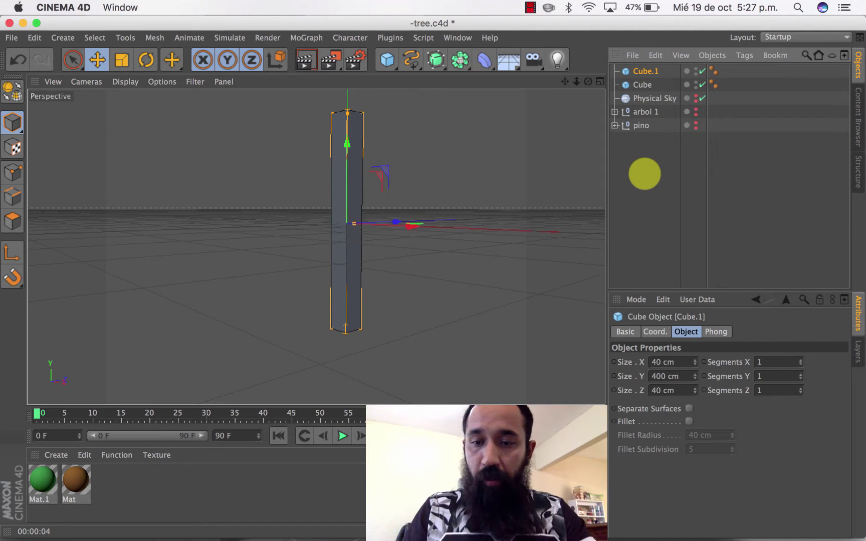
- Pitch Cube.1 90° to lie horizontal and raise it to about 103.5 cm on the column
{"action": "left_click", "coordinate": [655, 331]}
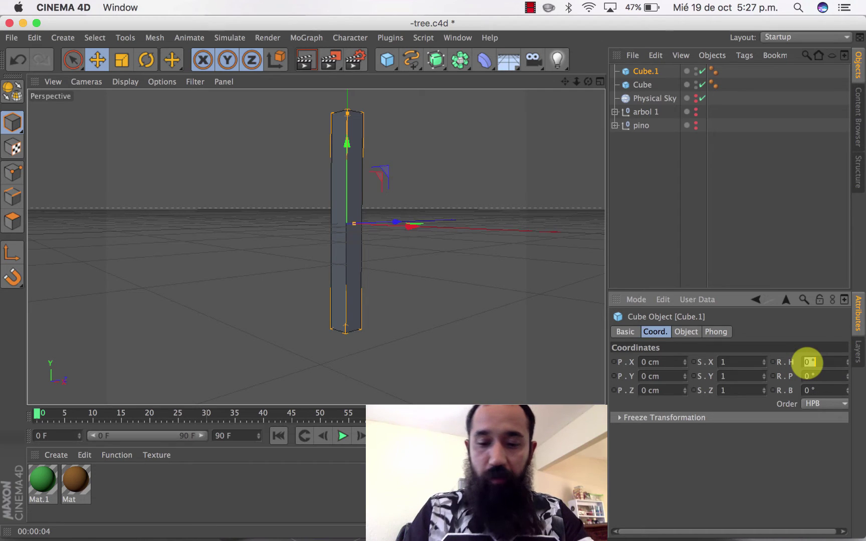
{"action": "type", "text": "90"}
{"action": "key", "text": "Return"}
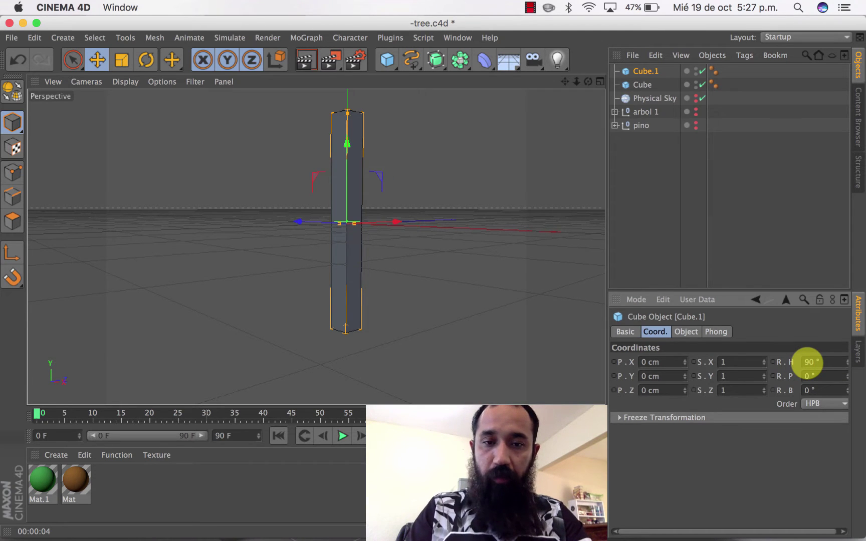
{"action": "key", "text": "super+z"}
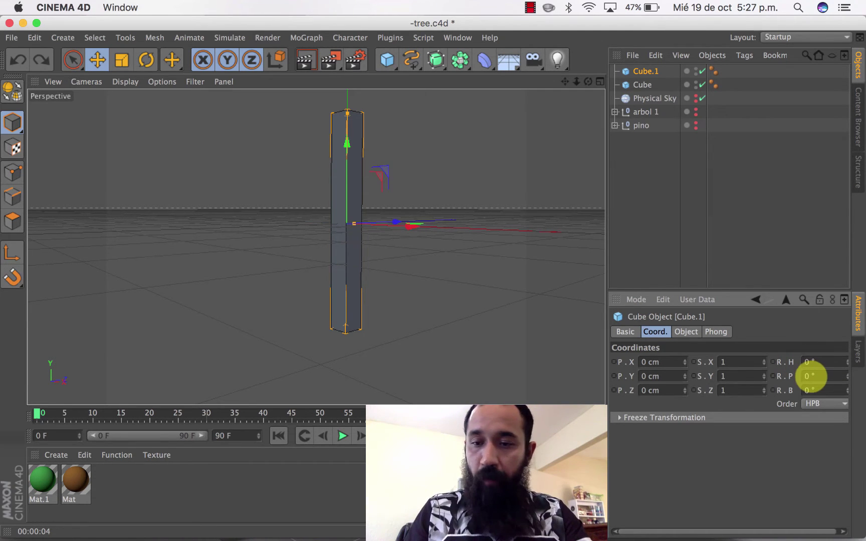
{"action": "type", "text": "90"}
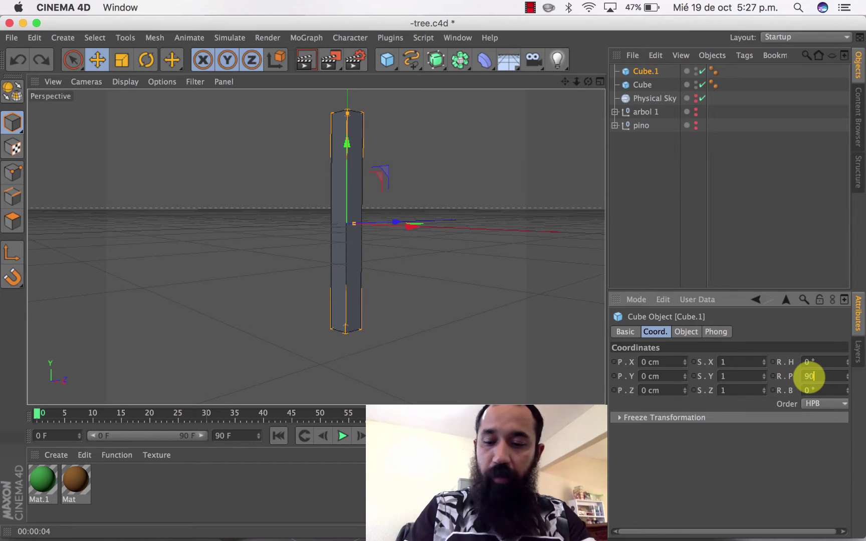
{"action": "key", "text": "Return"}
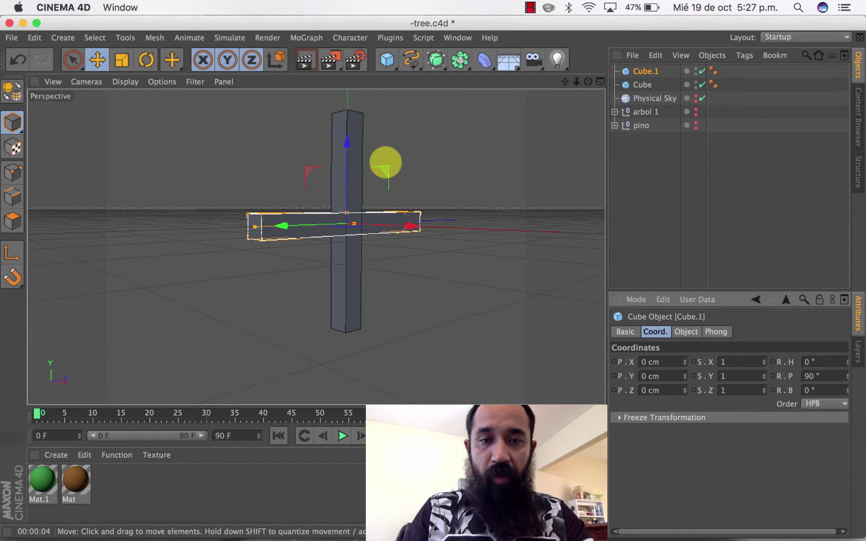
{"action": "left_click_drag", "start_coordinate": [346, 143], "coordinate": [347, 84]}
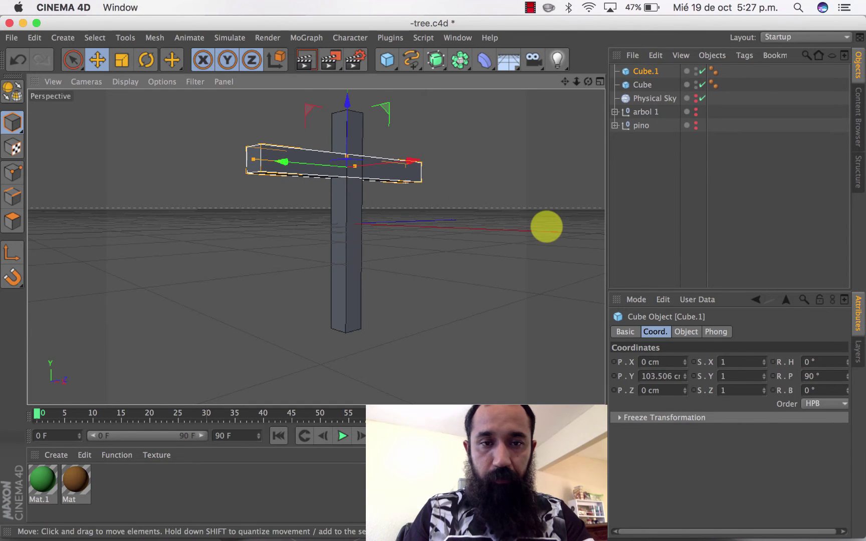
{"action": "left_click", "coordinate": [639, 168]}
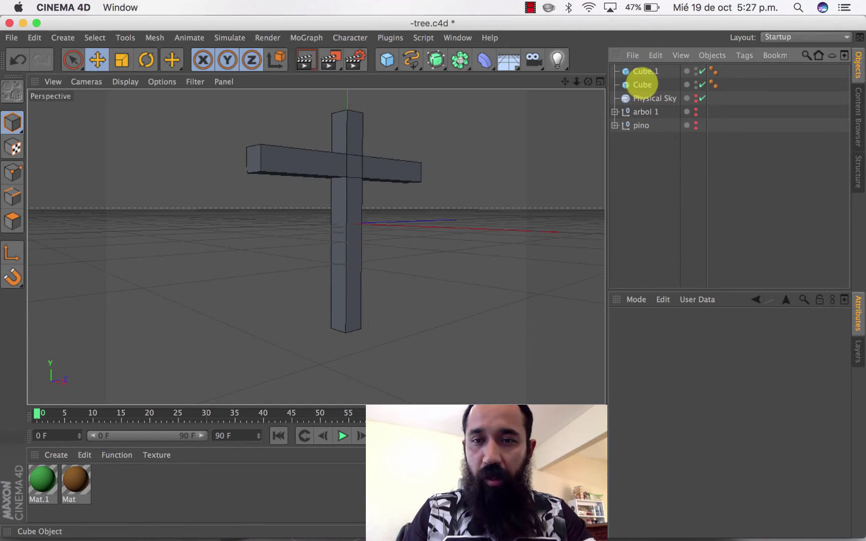
- Enable Fillet with a 4 cm radius on both Cube and Cube.1
{"action": "left_click", "coordinate": [642, 83]}
{"action": "left_click", "coordinate": [643, 71], "text": "shift"}
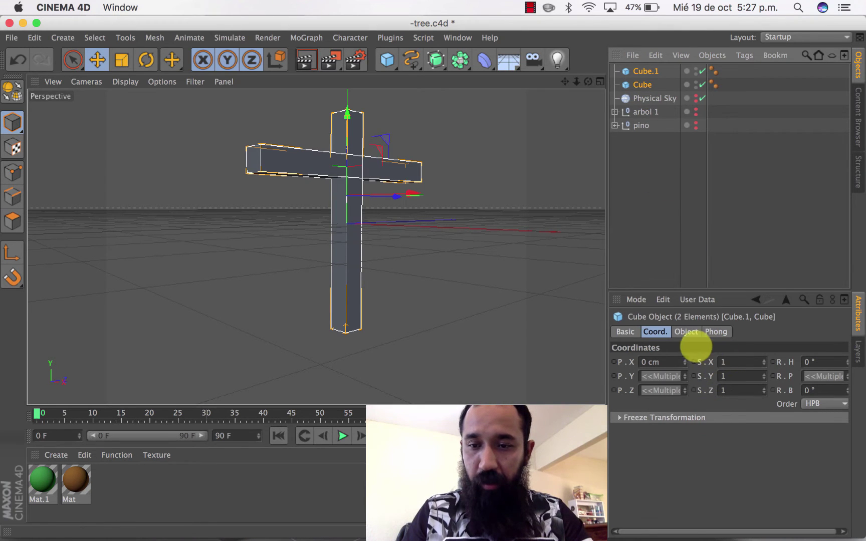
{"action": "left_click", "coordinate": [686, 331]}
{"action": "left_click", "coordinate": [689, 422]}
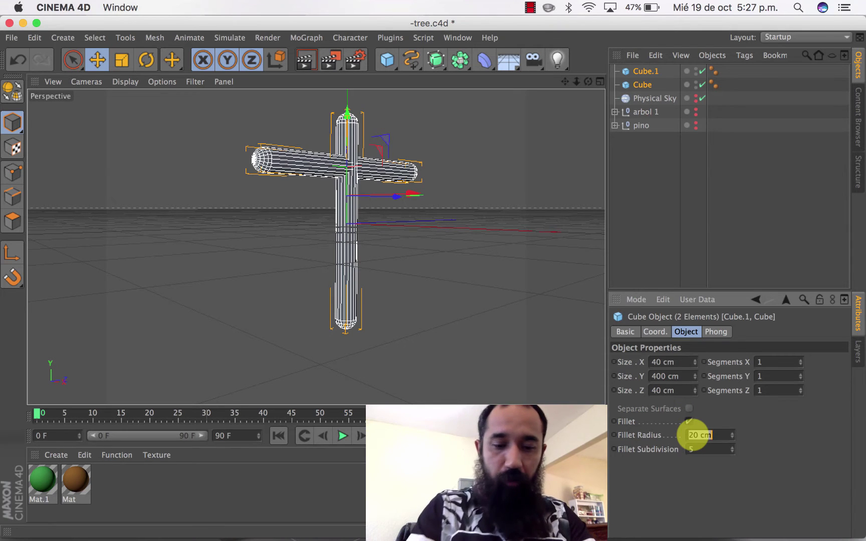
{"action": "type", "text": "4"}
{"action": "key", "text": "Return"}
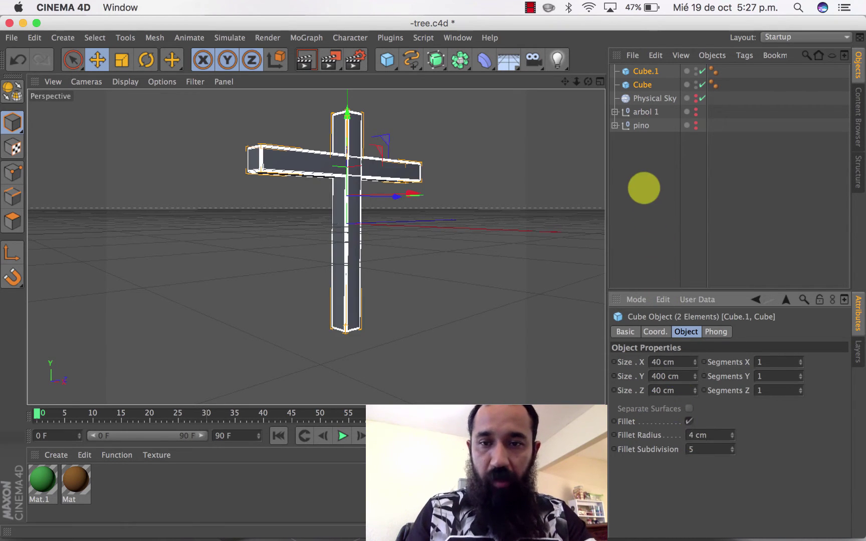
- Duplicate the vertical column box as Cube.2
{"action": "left_click", "coordinate": [638, 160]}
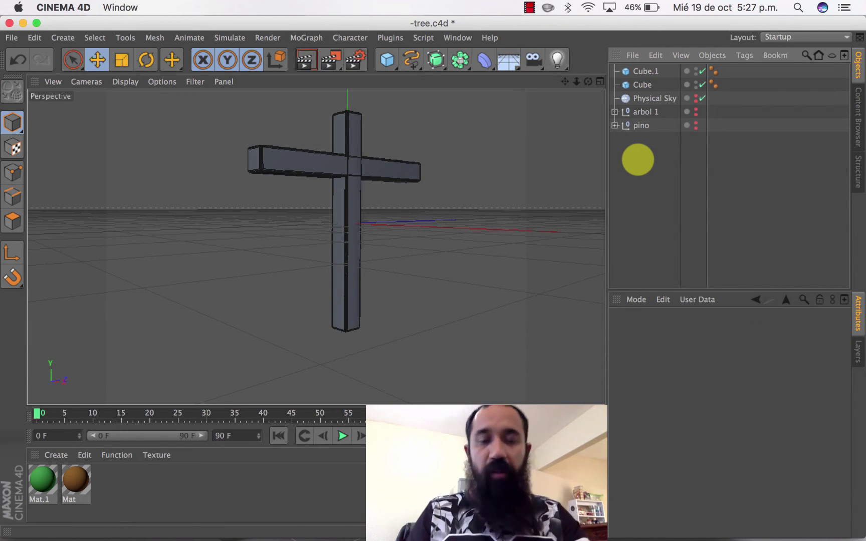
{"action": "left_click", "coordinate": [645, 71]}
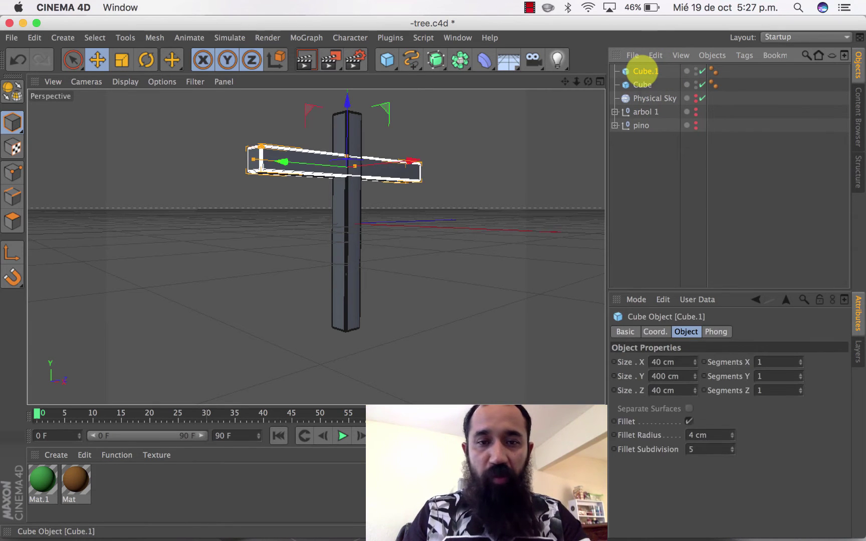
{"action": "left_click", "coordinate": [348, 213]}
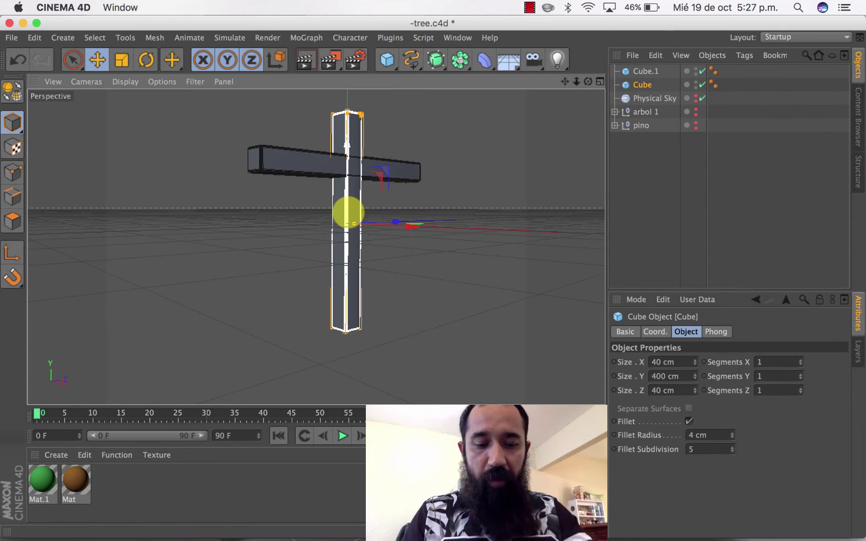
{"action": "key", "text": "super+c"}
{"action": "key", "text": "super+v"}
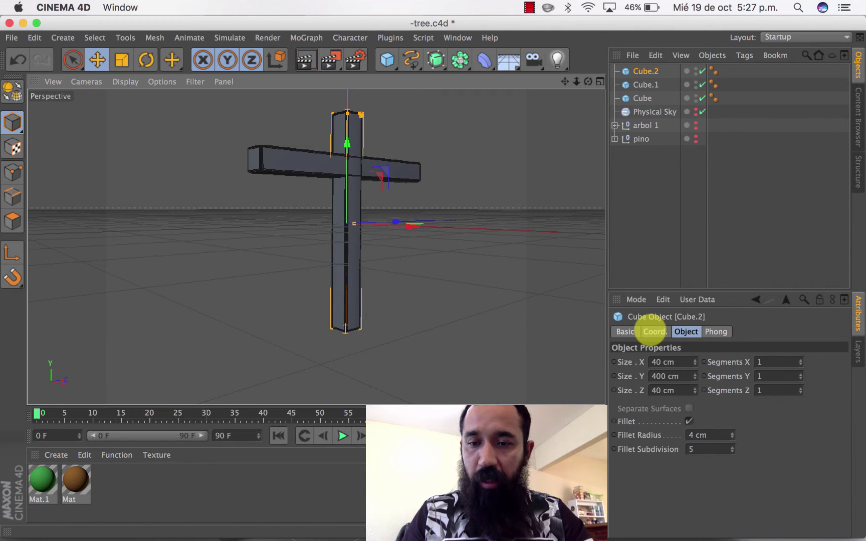
- Try a 90° bank on the Cube.2 column copy, then delete that copy
{"action": "left_click", "coordinate": [652, 331]}
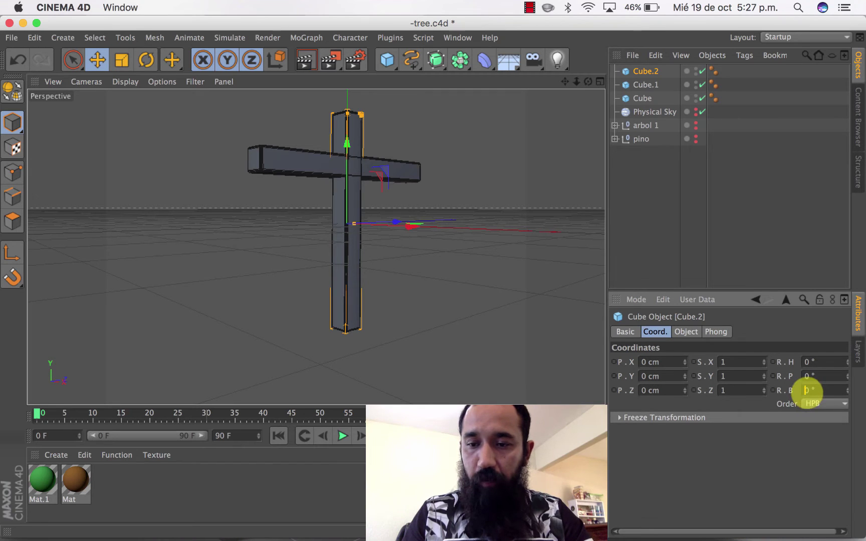
{"action": "type", "text": "90"}
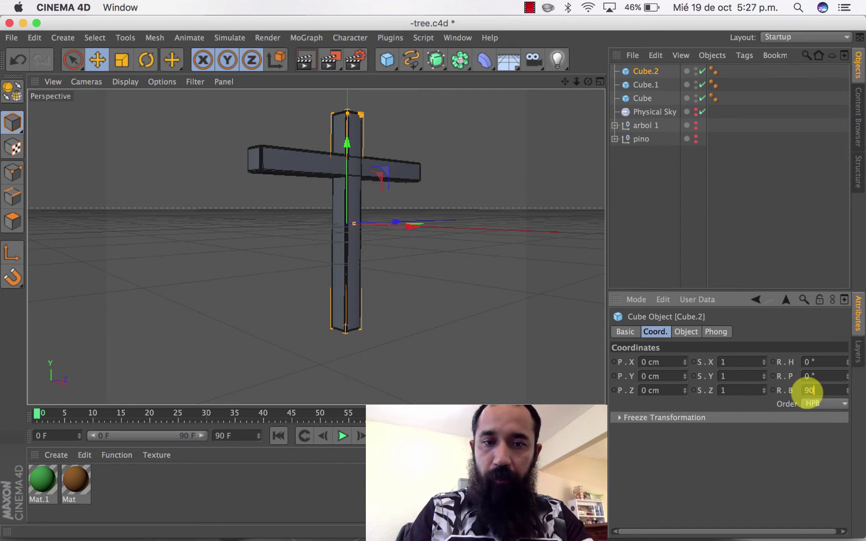
{"action": "key", "text": "Return"}
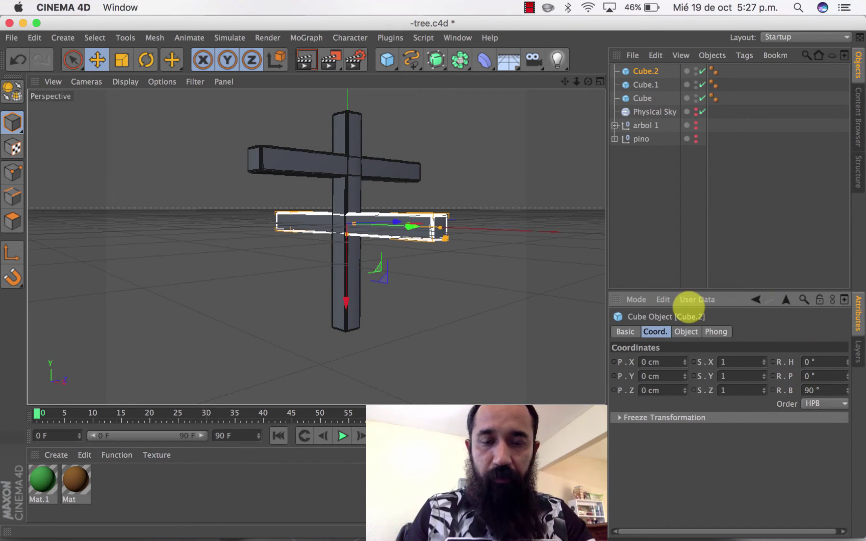
{"action": "key", "text": "Delete"}
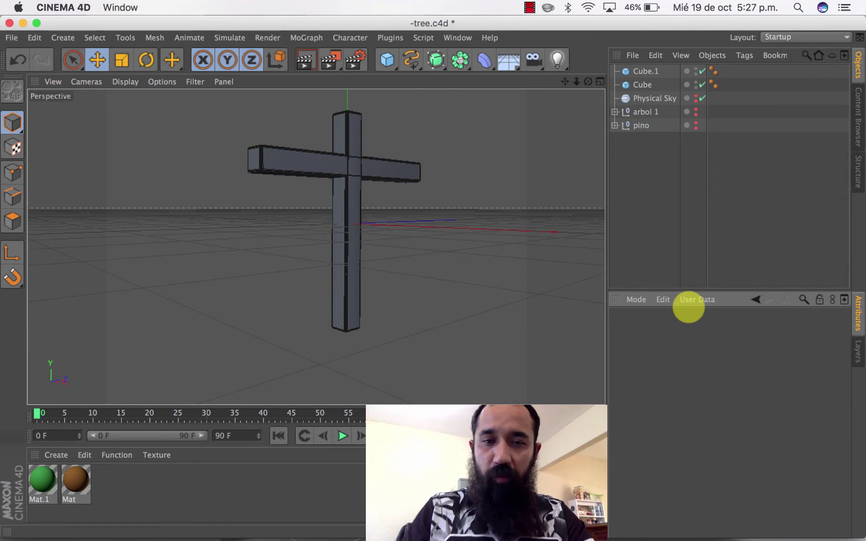
- Duplicate the horizontal branch with pitch 0° and bank 90°, crossing the first at right angles
{"action": "left_click", "coordinate": [395, 170]}
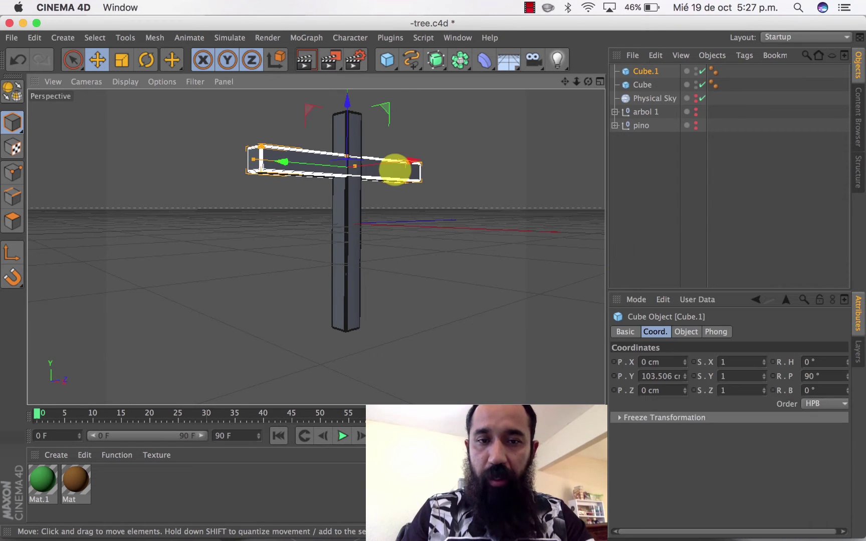
{"action": "left_click_drag", "start_coordinate": [642, 73], "coordinate": [645, 71], "text": "ctrl"}
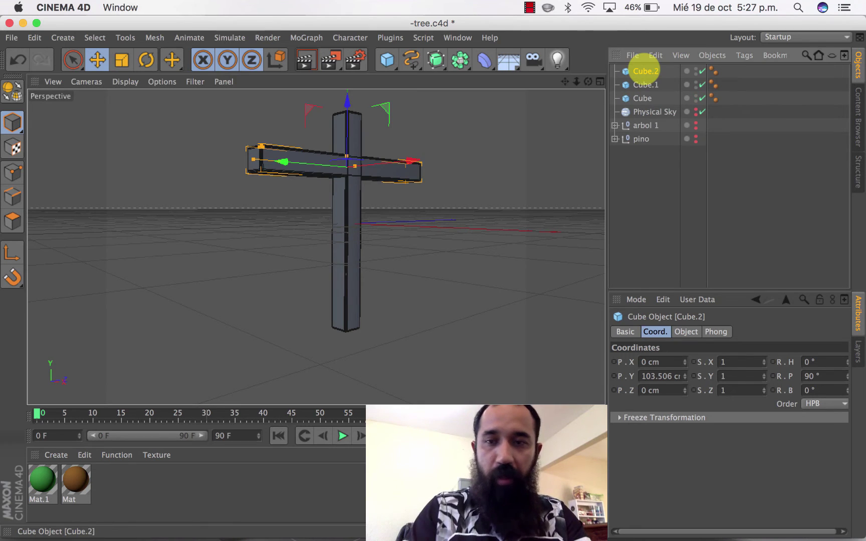
{"action": "double_click", "coordinate": [808, 390]}
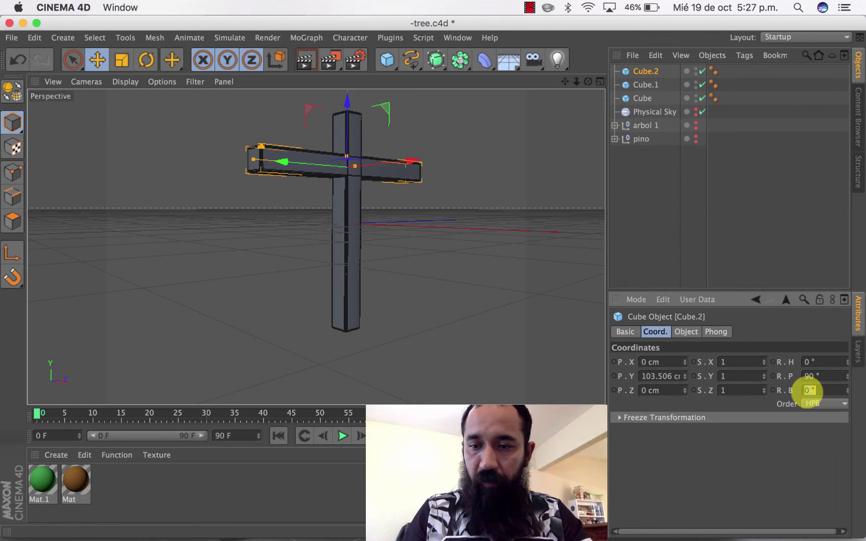
{"action": "left_click", "coordinate": [809, 376]}
{"action": "type", "text": "0"}
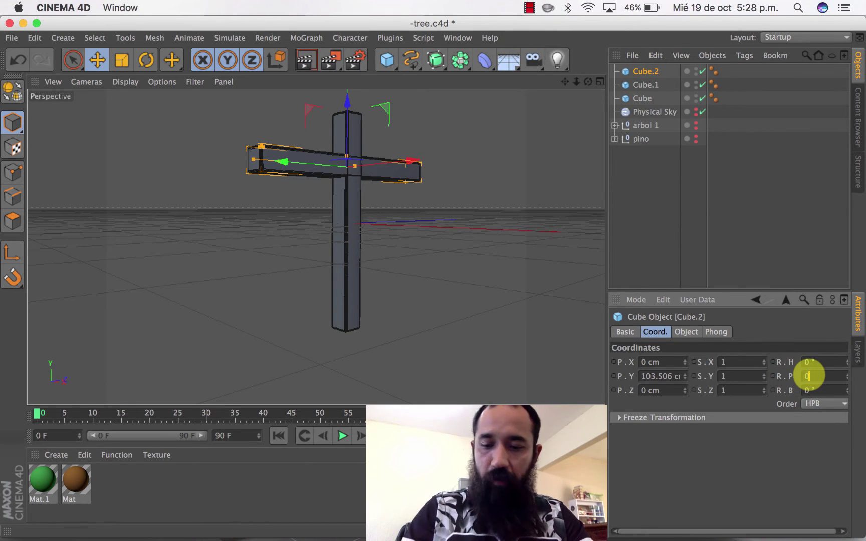
{"action": "type", "text": "90"}
{"action": "key", "text": "Return"}
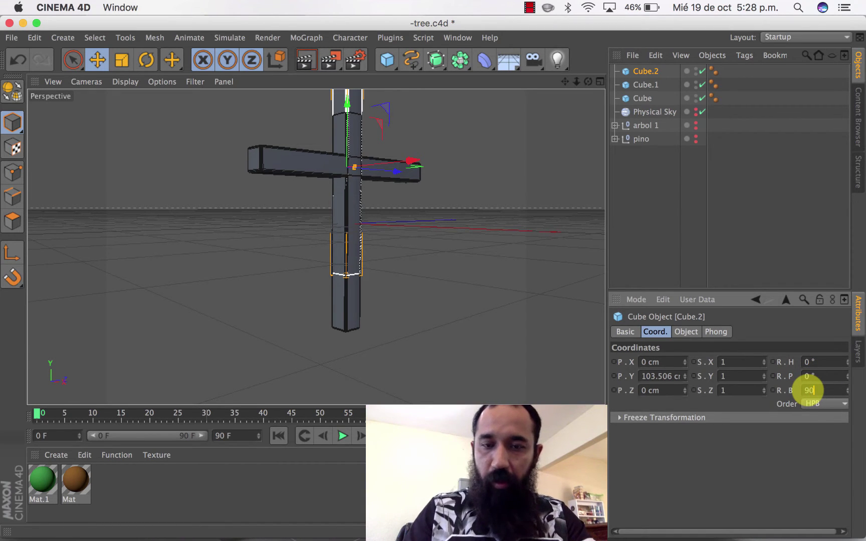
{"action": "key", "text": "Return"}
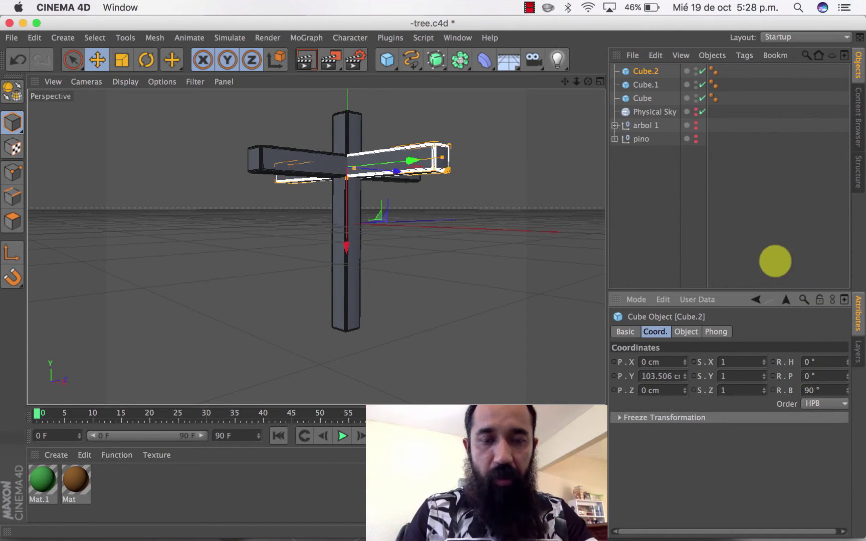
{"action": "left_click_drag", "start_coordinate": [588, 81], "coordinate": [316, 247]}
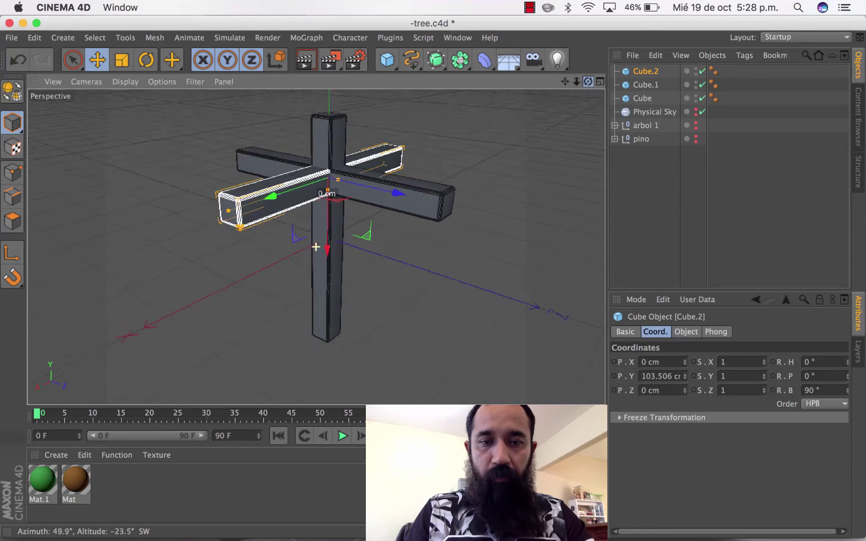
- Lower both crossed branches about 10 cm, then delete a stray trunk copy, Cube.3
{"action": "left_click", "coordinate": [425, 191], "text": "shift"}
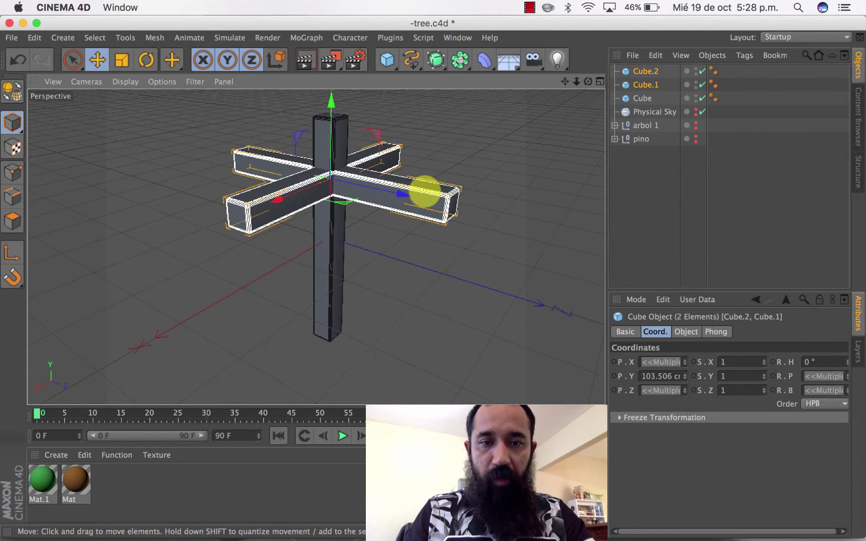
{"action": "left_click_drag", "start_coordinate": [331, 103], "coordinate": [331, 100]}
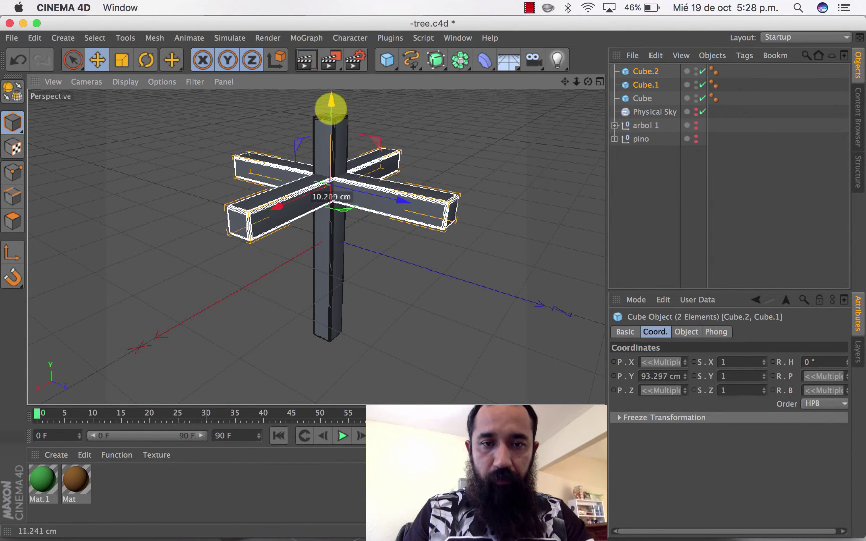
{"action": "left_click", "coordinate": [336, 124]}
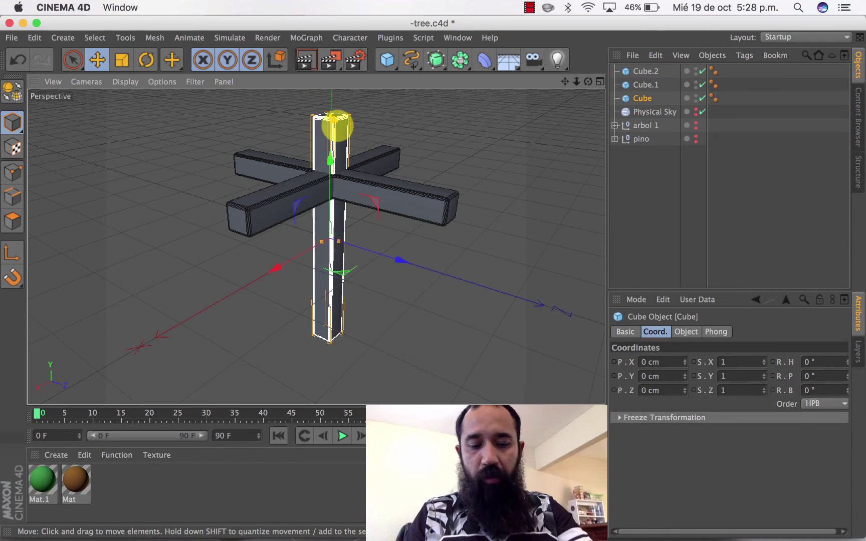
{"action": "key", "text": "super+c"}
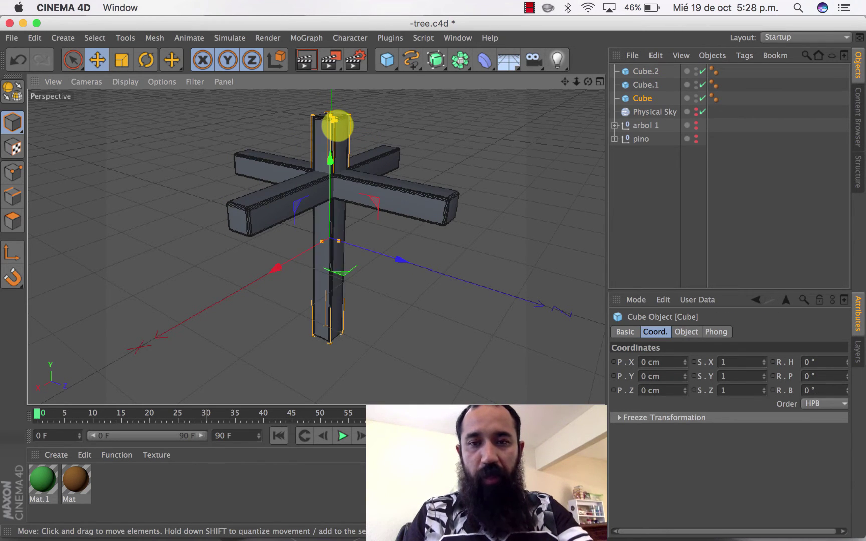
{"action": "key", "text": "super+v"}
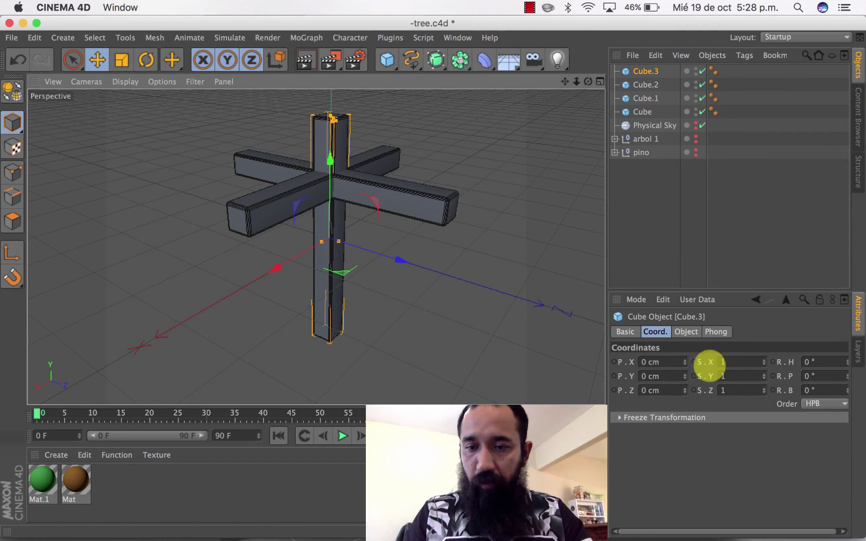
{"action": "left_click", "coordinate": [686, 331]}
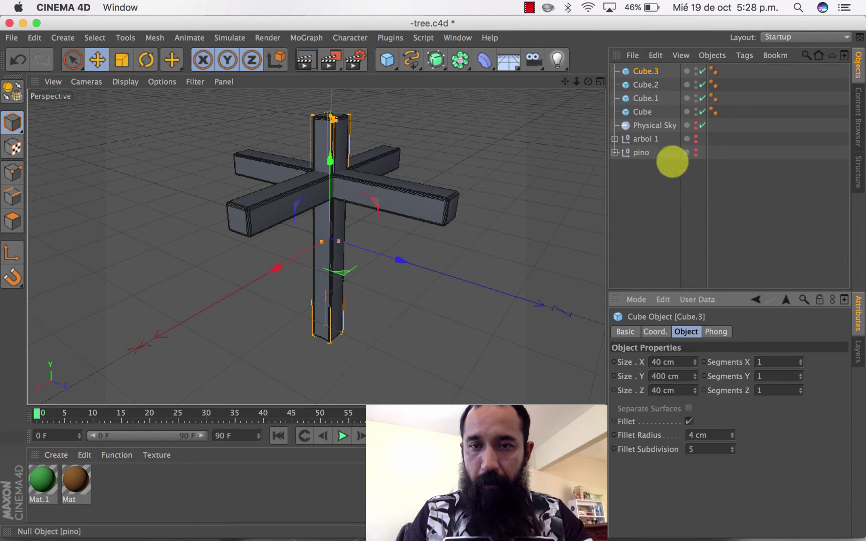
{"action": "key", "text": "Delete"}
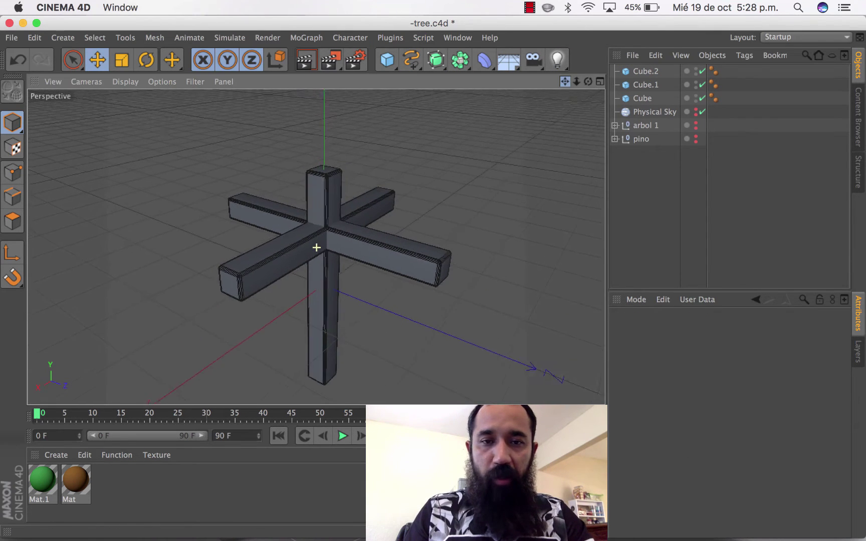
- Add a 150 × 150 × 150 cm cube with 4 cm filleted edges
{"action": "left_click", "coordinate": [386, 60]}
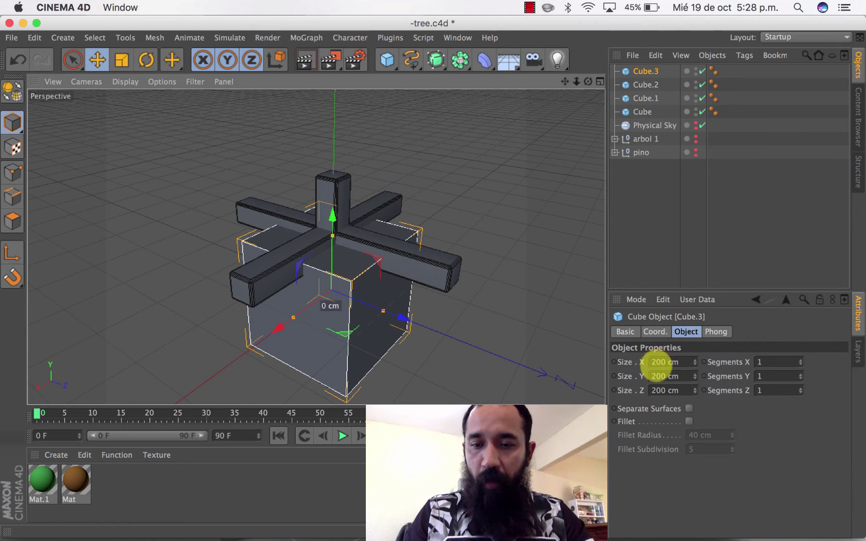
{"action": "double_click", "coordinate": [657, 362]}
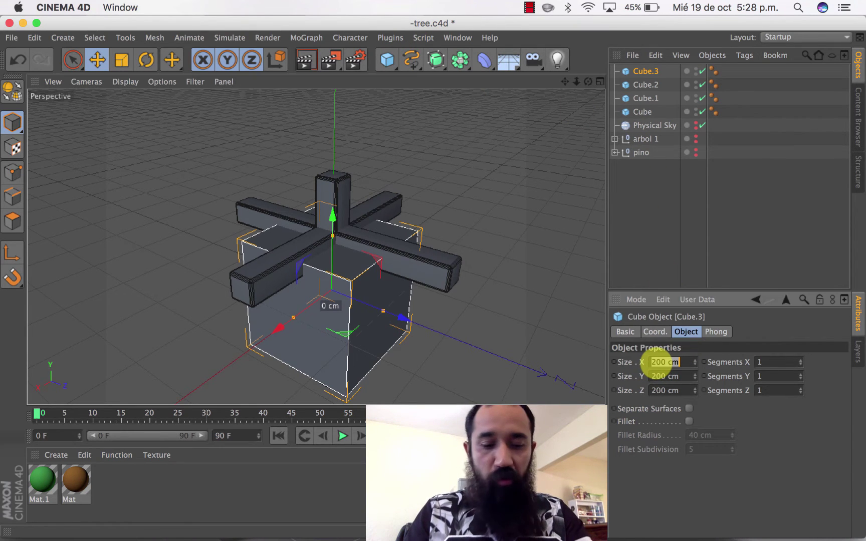
{"action": "type", "text": "150"}
{"action": "key", "text": "Tab"}
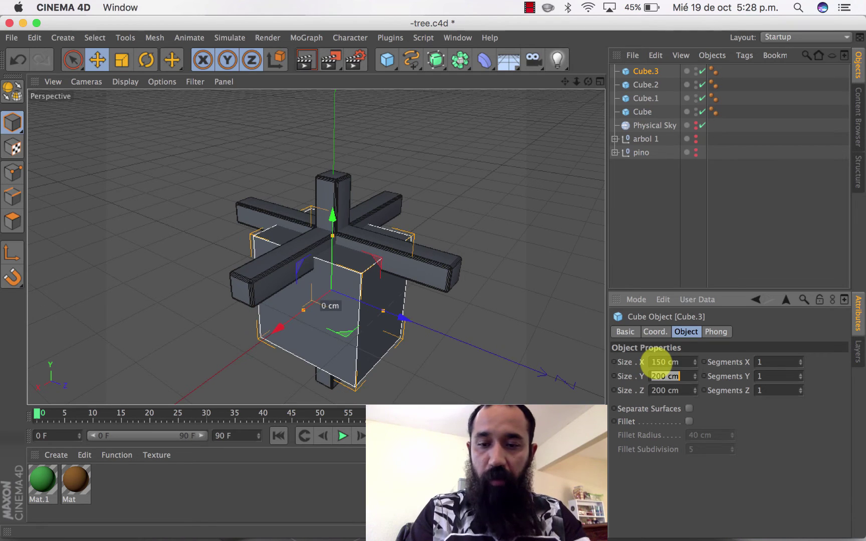
{"action": "type", "text": "1"}
{"action": "key", "text": "Tab"}
{"action": "type", "text": "150"}
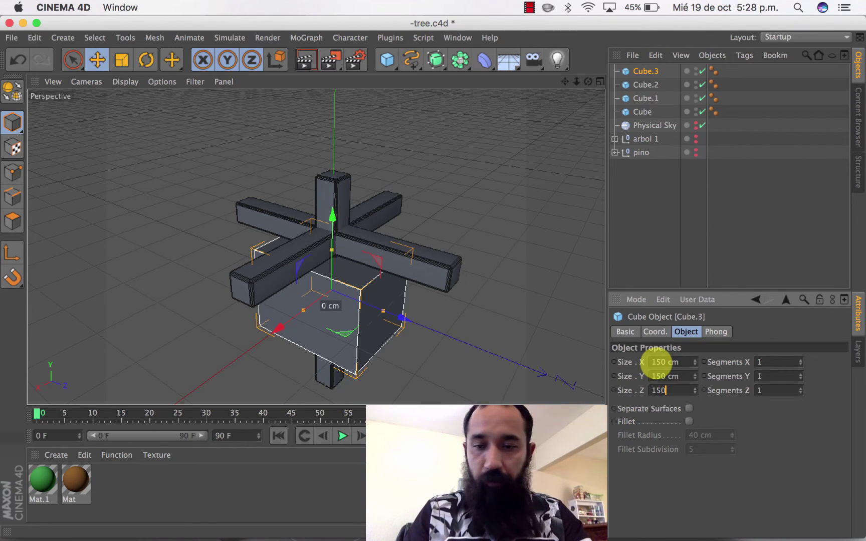
{"action": "key", "text": "Return"}
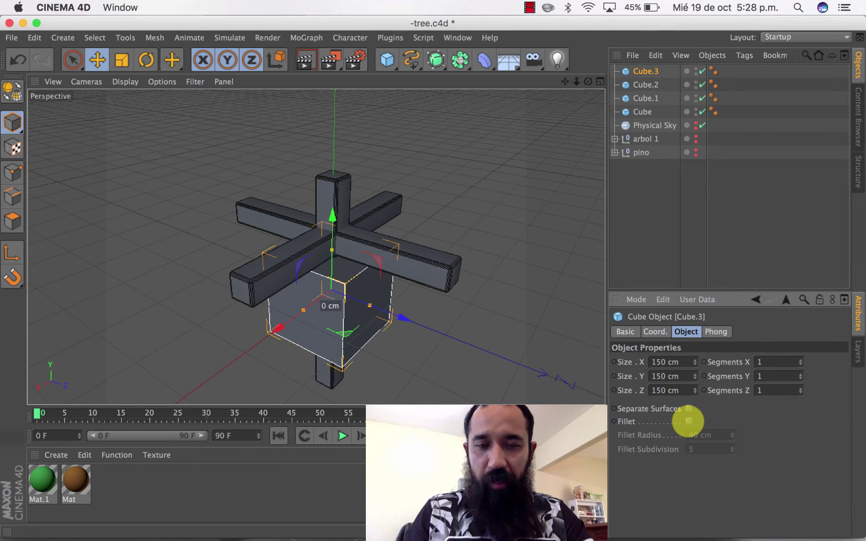
{"action": "left_click", "coordinate": [689, 421]}
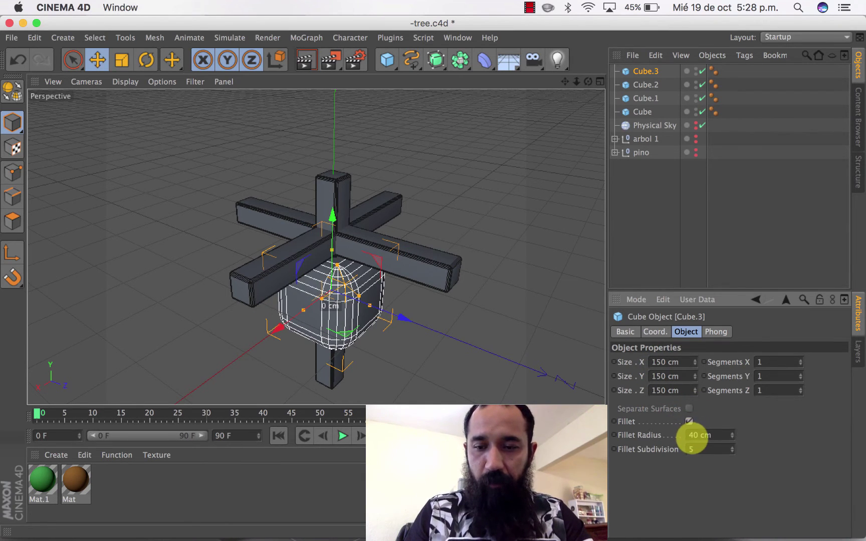
{"action": "left_click", "coordinate": [692, 435]}
{"action": "type", "text": "4"}
{"action": "key", "text": "Return"}
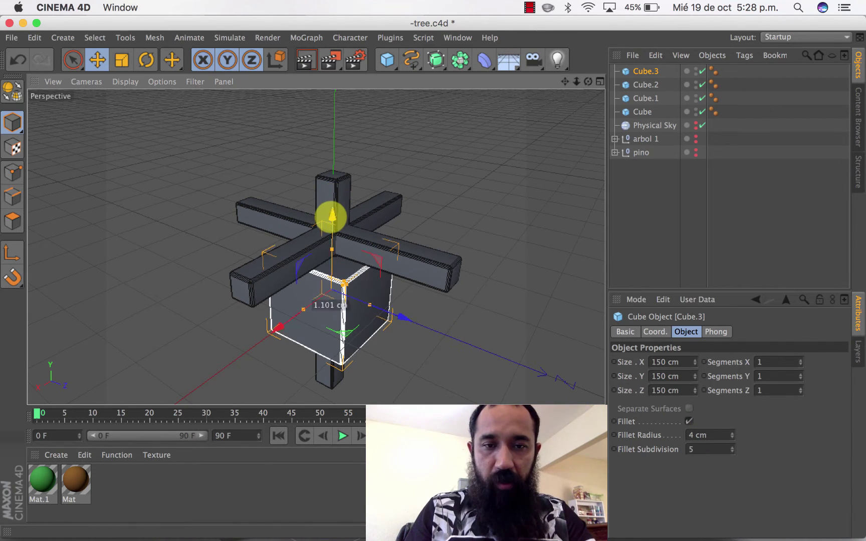
- Raise the 150 cm cube to sit just above the crossed branches as the crown
{"action": "left_click_drag", "start_coordinate": [331, 219], "coordinate": [333, 80]}
{"action": "left_click_drag", "start_coordinate": [349, 130], "coordinate": [350, 94]}
{"action": "left_click_drag", "start_coordinate": [346, 221], "coordinate": [338, 223]}
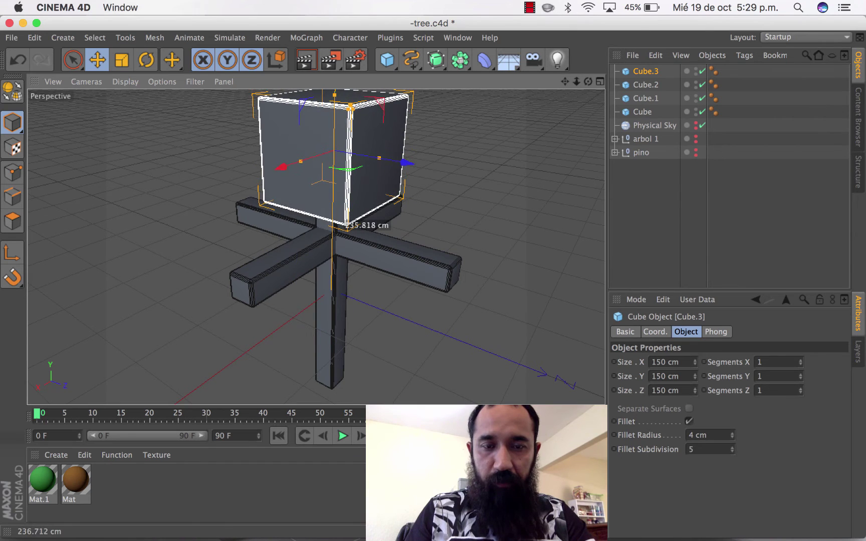
{"action": "left_click_drag", "start_coordinate": [576, 81], "coordinate": [576, 82]}
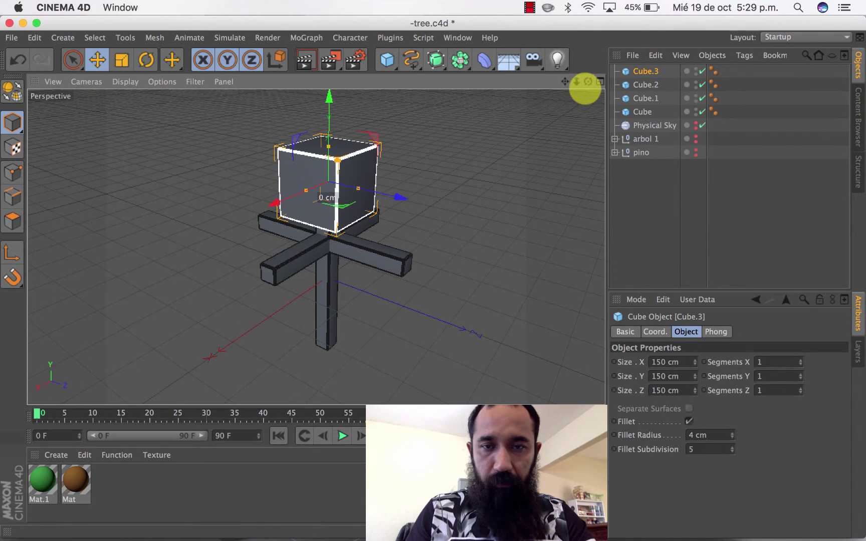
{"action": "left_click_drag", "start_coordinate": [588, 82], "coordinate": [589, 83]}
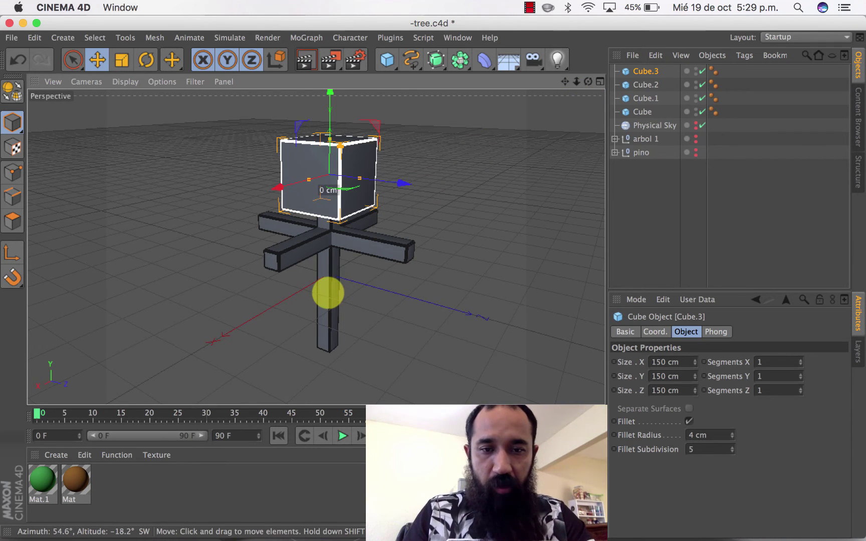
- Duplicate the 40 × 400 × 40 cm trunk as Cube.4
{"action": "left_click", "coordinate": [328, 293]}
{"action": "key", "text": "ctrl+c"}
{"action": "key", "text": "ctrl+v"}
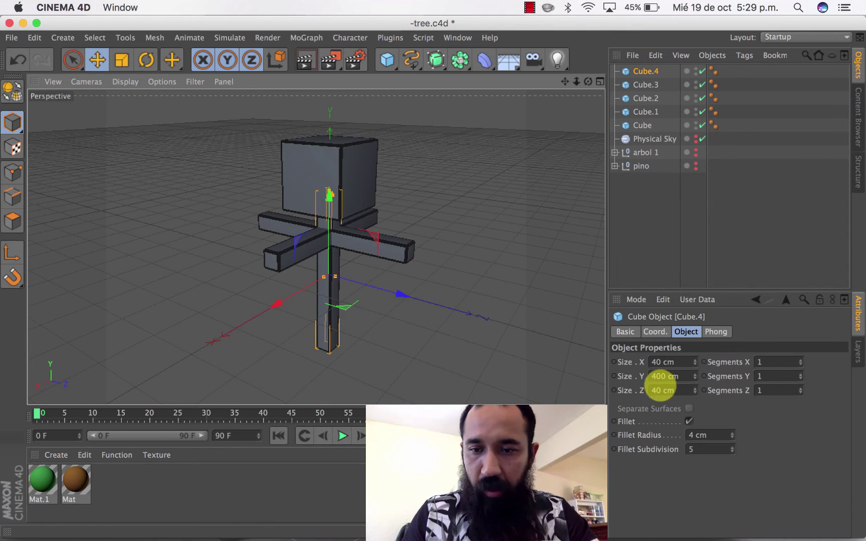
{"action": "left_click", "coordinate": [661, 379]}
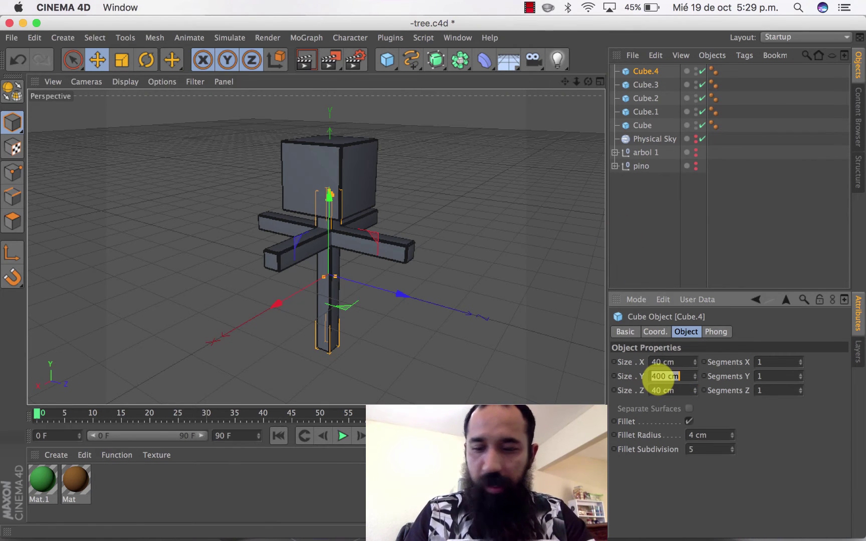
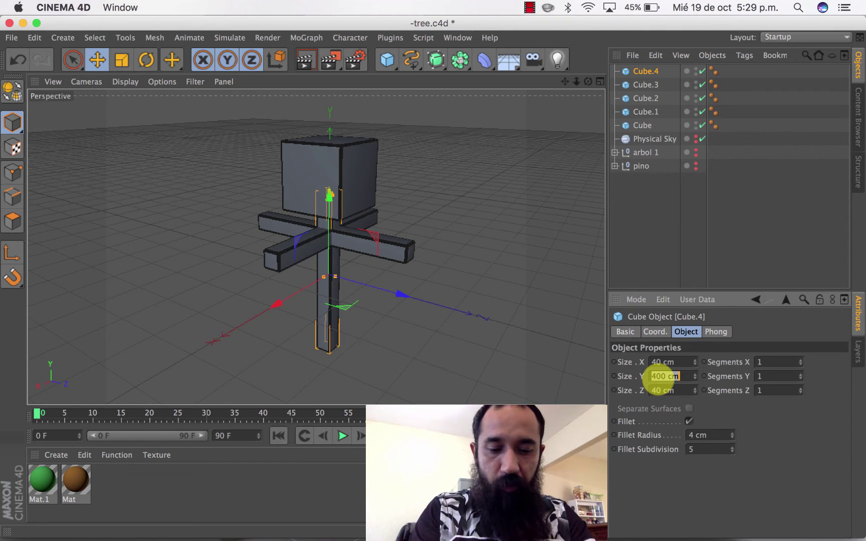
{"action": "type", "text": "200"}
- Confirm the piece at 200 cm, raise it into the top cube, and slide it toward the branch end in Front view
{"action": "key", "text": "Return"}
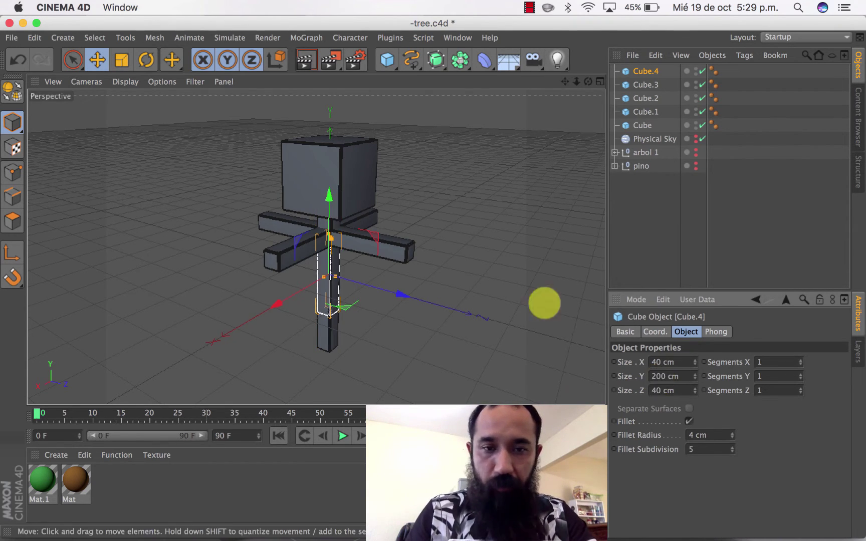
{"action": "left_click_drag", "start_coordinate": [329, 199], "coordinate": [323, 116]}
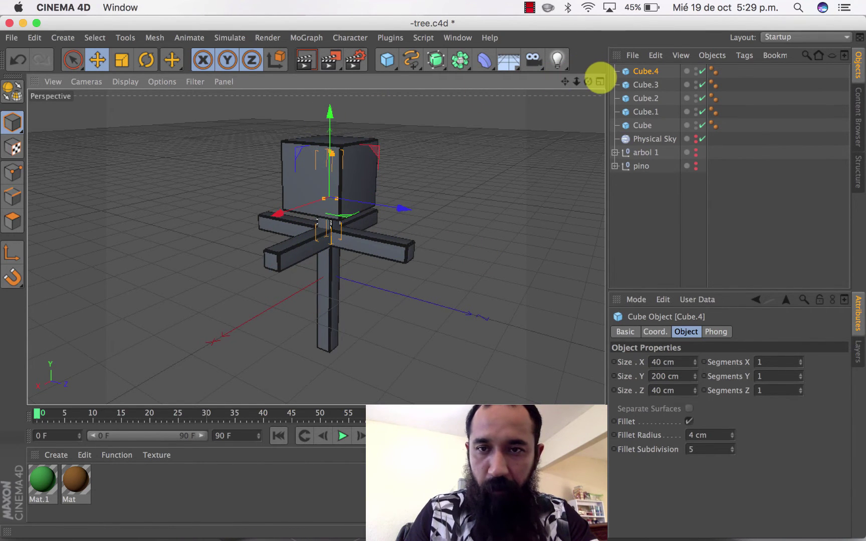
{"action": "left_click", "coordinate": [600, 81]}
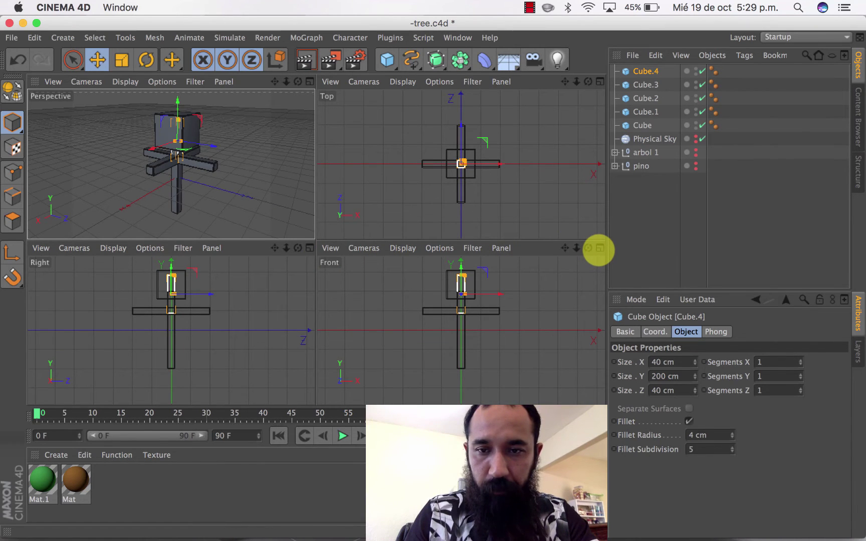
{"action": "left_click", "coordinate": [600, 248]}
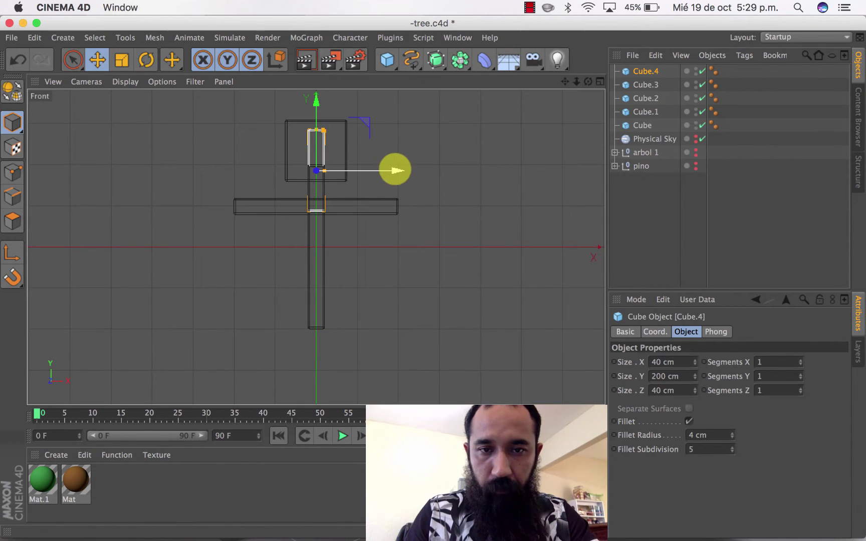
{"action": "left_click_drag", "start_coordinate": [395, 169], "coordinate": [467, 170]}
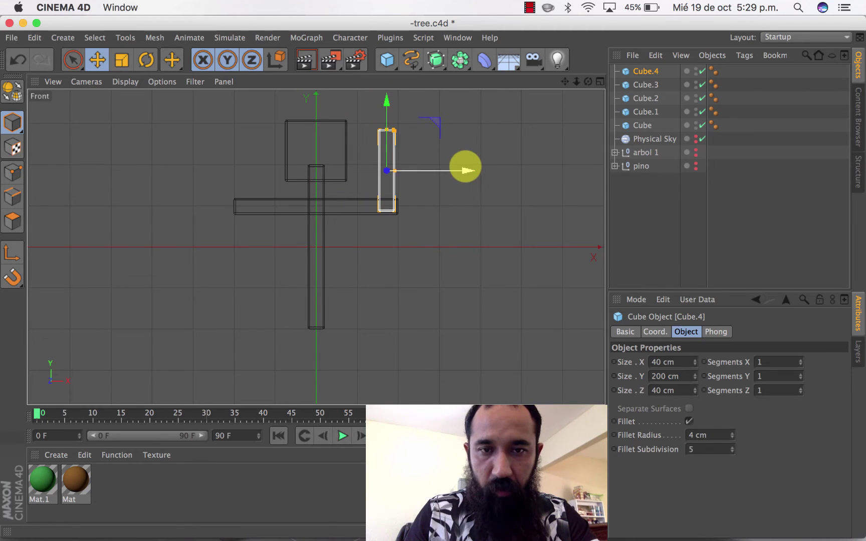
- Make the post 150 cm tall, seat it on the right branch end, and duplicate it
{"action": "double_click", "coordinate": [661, 375]}
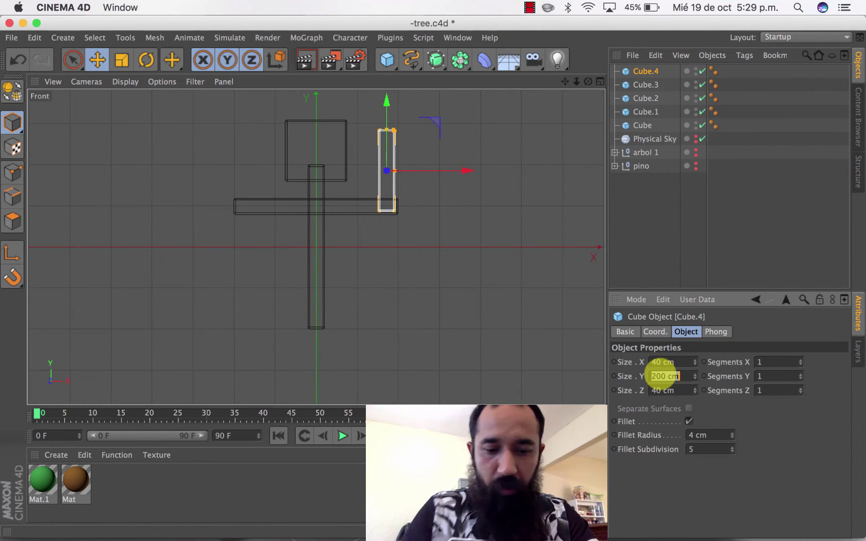
{"action": "type", "text": "150"}
{"action": "key", "text": "Return"}
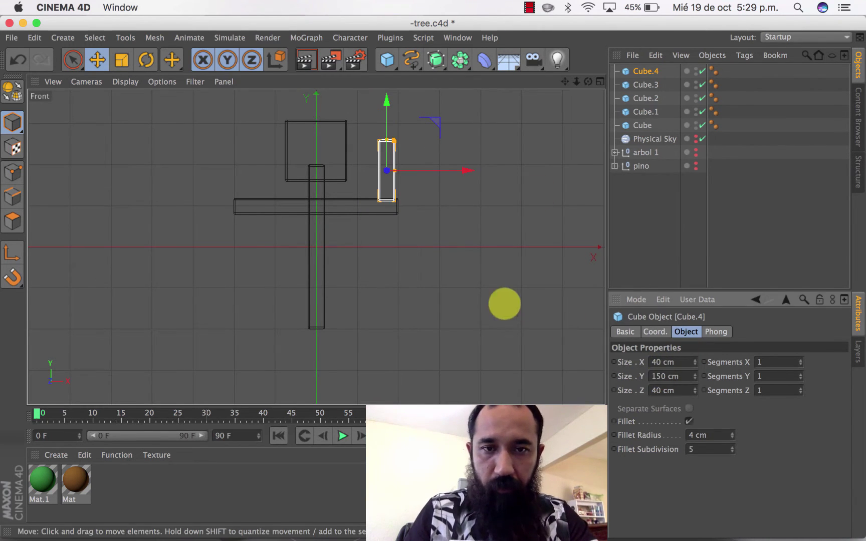
{"action": "left_click_drag", "start_coordinate": [386, 99], "coordinate": [386, 105]}
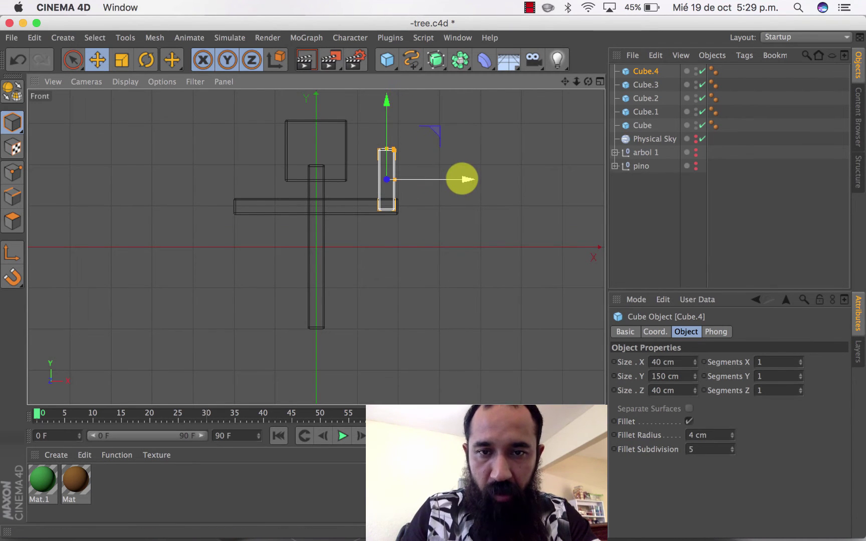
{"action": "left_click_drag", "start_coordinate": [460, 179], "coordinate": [464, 179]}
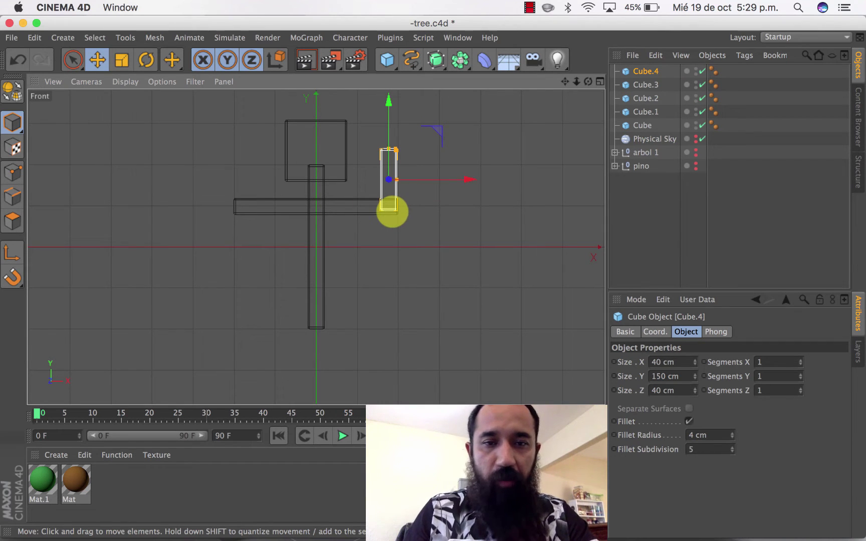
{"action": "key", "text": "super+c"}
{"action": "key", "text": "super+v"}
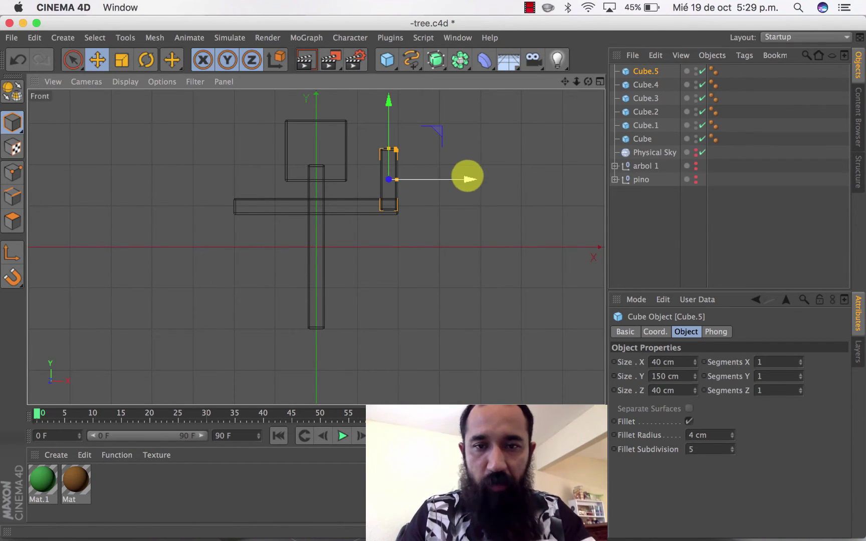
- Move the duplicate post to the left branch end and set its height to 110 cm
{"action": "left_click_drag", "start_coordinate": [469, 179], "coordinate": [323, 178]}
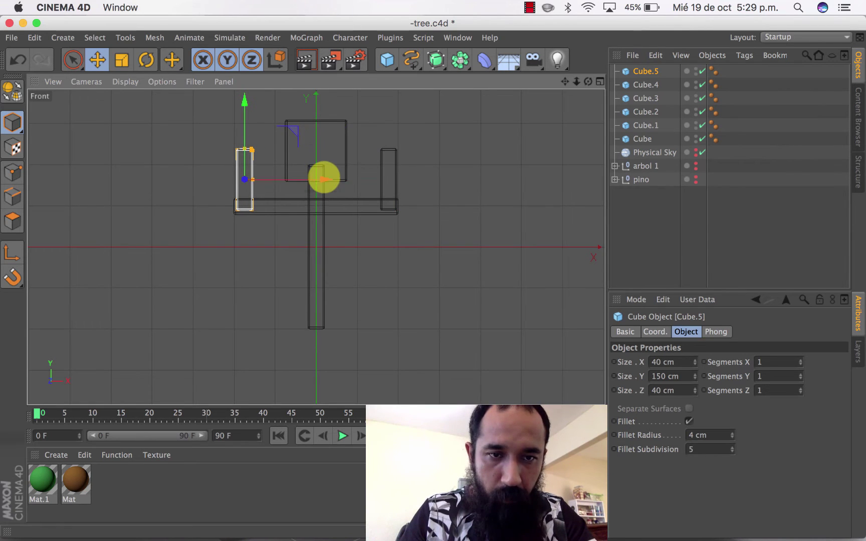
{"action": "double_click", "coordinate": [660, 376]}
{"action": "type", "text": "110"}
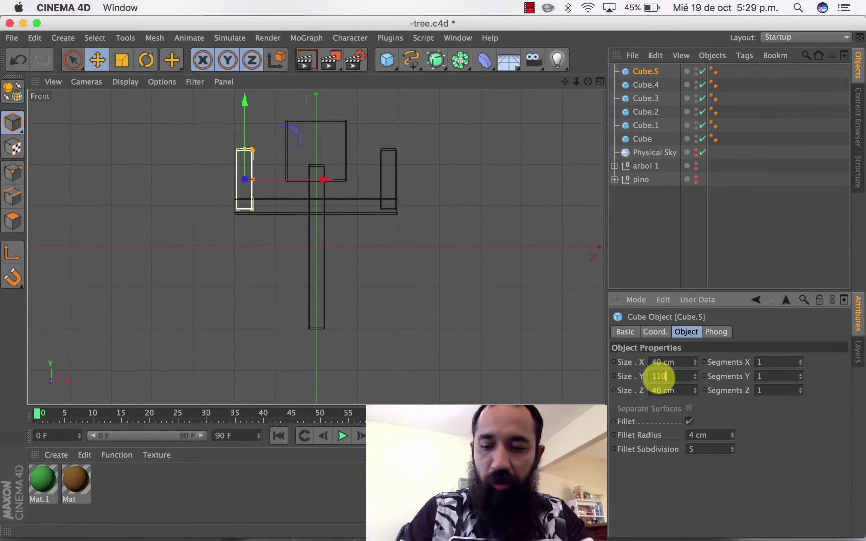
{"action": "key", "text": "Return"}
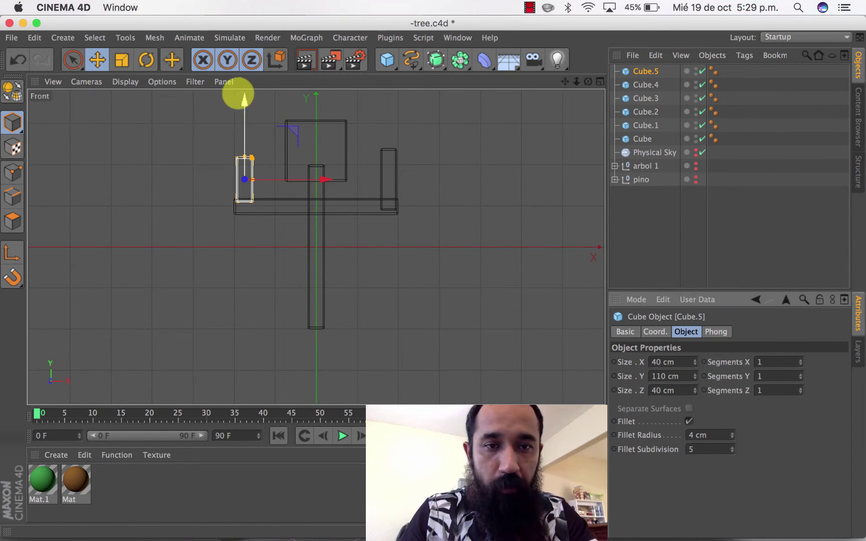
{"action": "left_click_drag", "start_coordinate": [244, 98], "coordinate": [244, 107]}
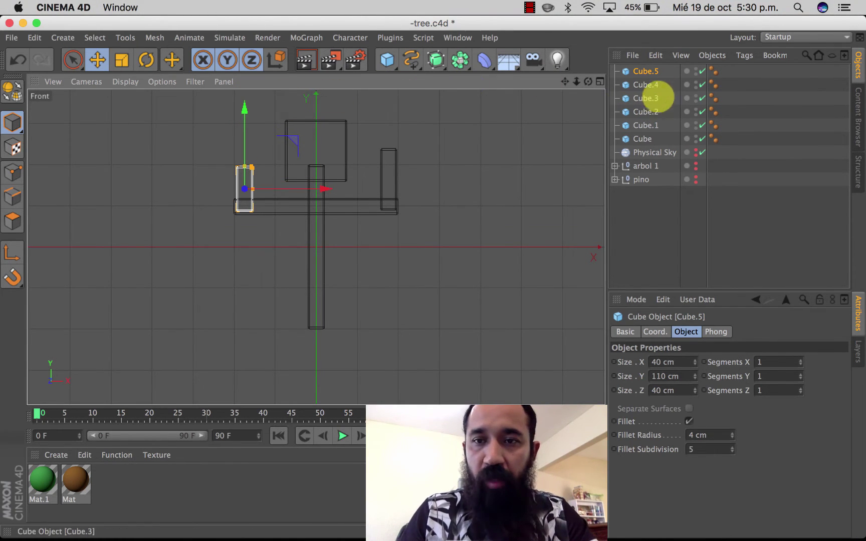
- Duplicate the big cube at the tree top
{"action": "left_click", "coordinate": [345, 139]}
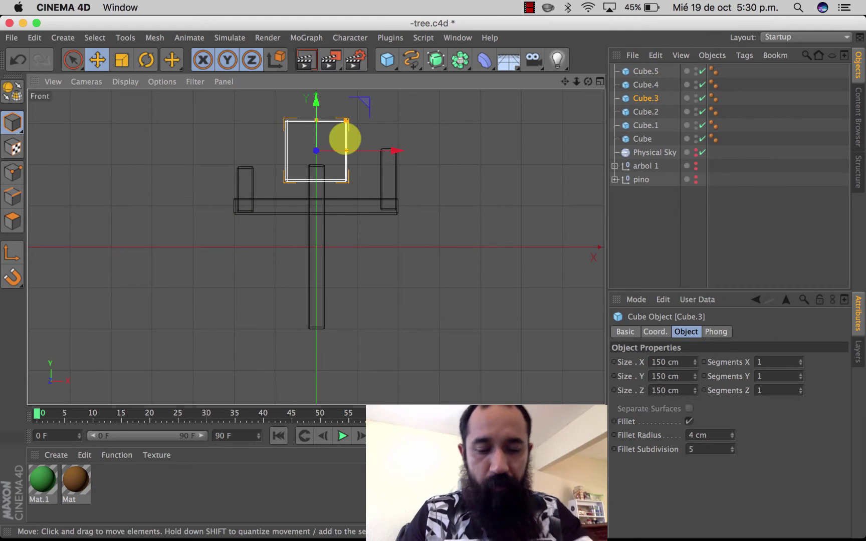
{"action": "key", "text": "ctrl+c"}
{"action": "key", "text": "ctrl+v"}
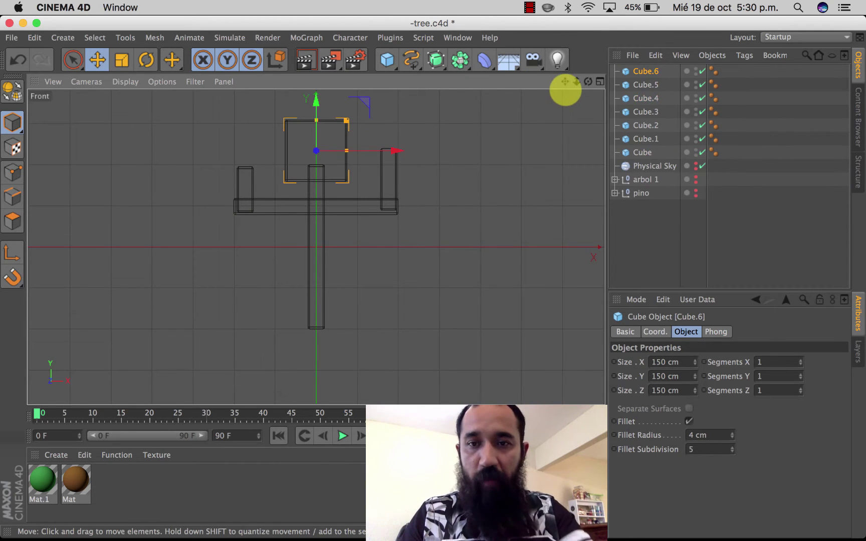
{"action": "left_click", "coordinate": [600, 82]}
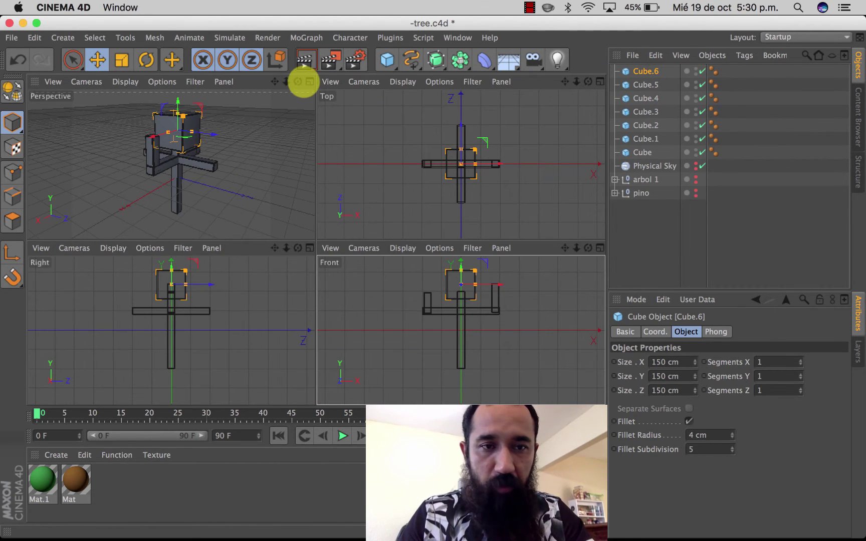
{"action": "mouse_move", "coordinate": [298, 82]}
{"action": "left_mouse_down"}
{"action": "mouse_move", "coordinate": [171, 165]}
{"action": "mouse_move", "coordinate": [183, 174]}
{"action": "left_mouse_up"}
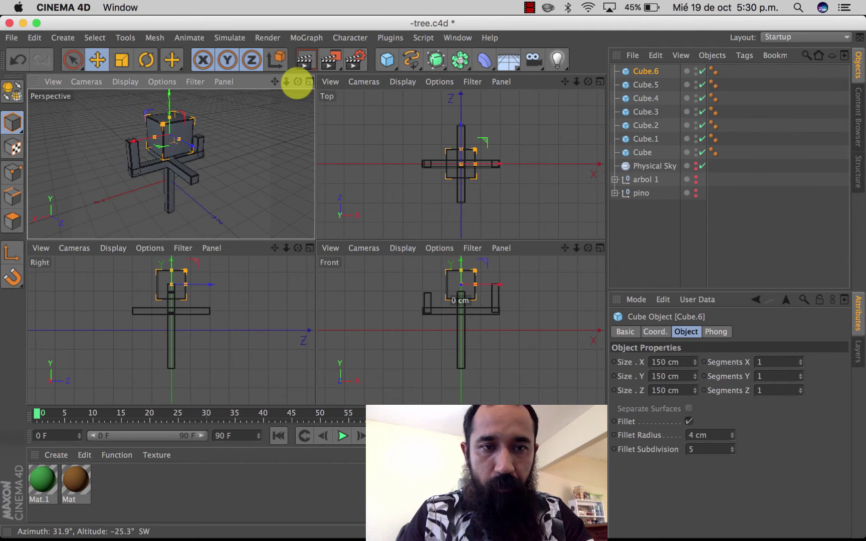
- Resize the duplicated cube to 100 cm on every side and move it over the left post
{"action": "left_click", "coordinate": [656, 375]}
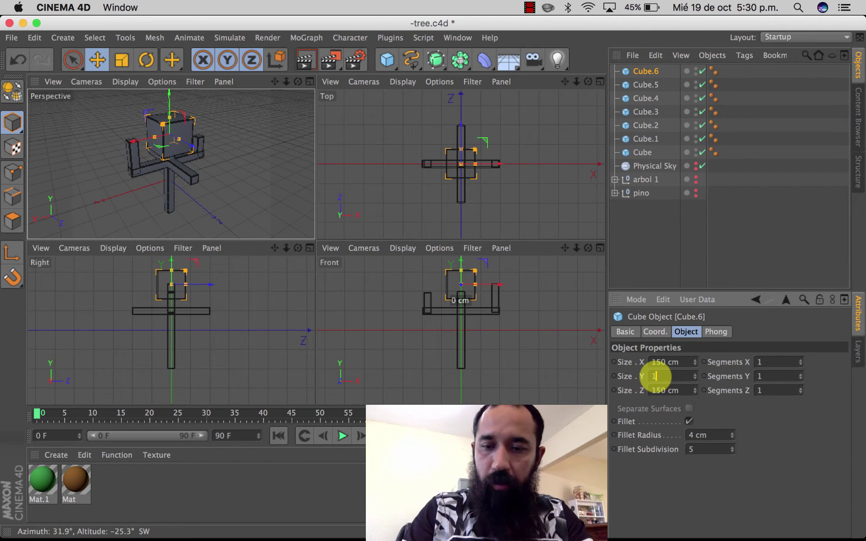
{"action": "type", "text": "5"}
{"action": "left_click", "coordinate": [656, 362]}
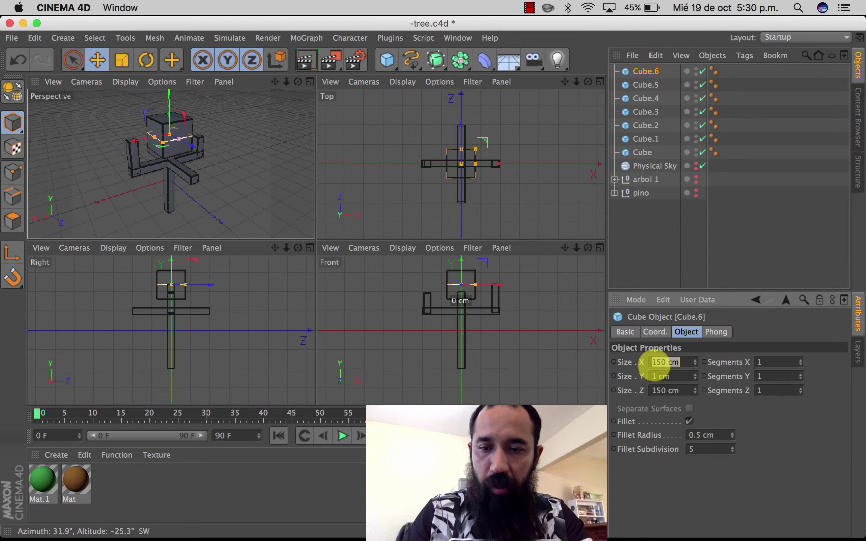
{"action": "type", "text": "100"}
{"action": "key", "text": "Tab"}
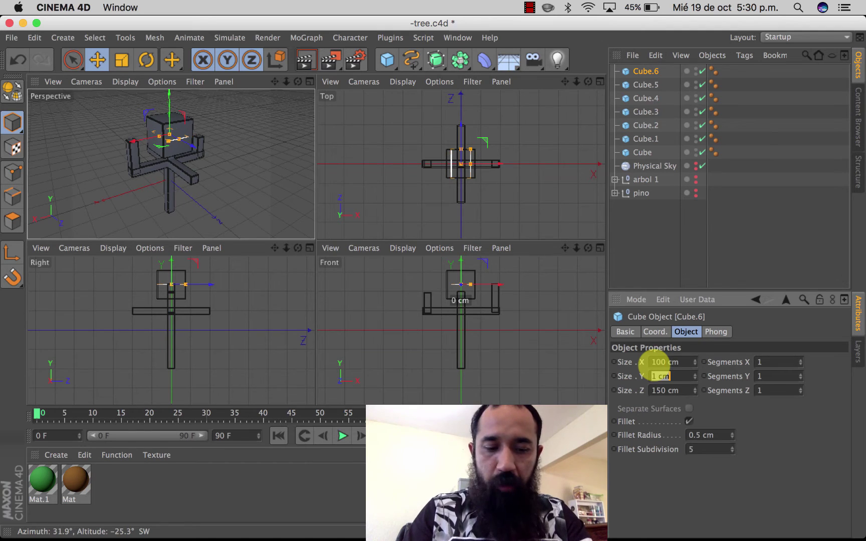
{"action": "type", "text": "100"}
{"action": "key", "text": "Tab"}
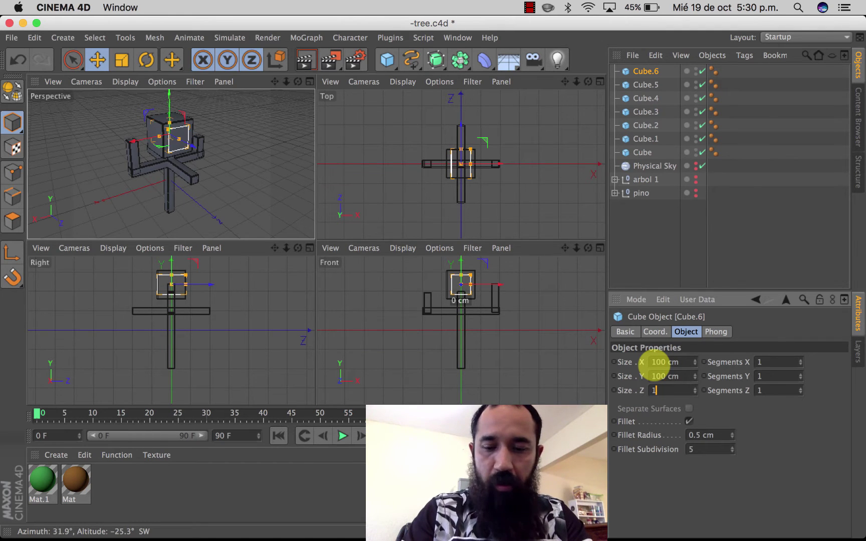
{"action": "type", "text": "00"}
{"action": "key", "text": "Return"}
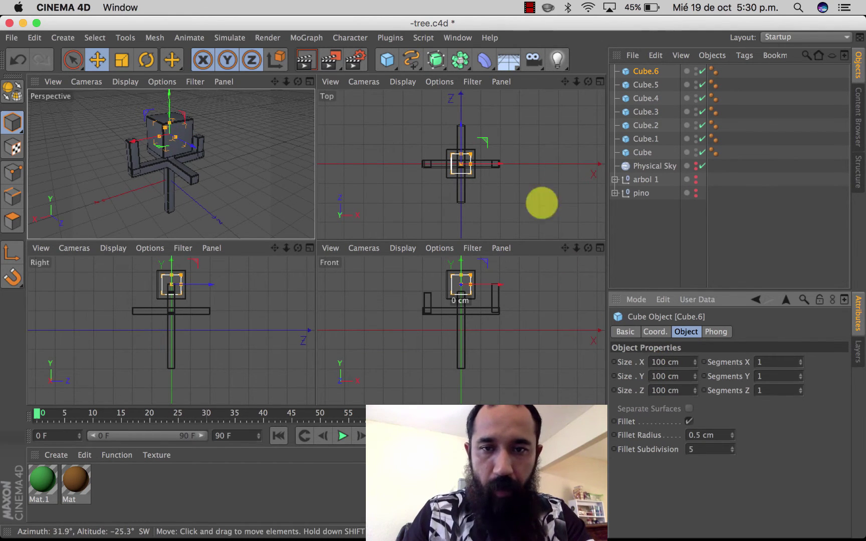
{"action": "left_click_drag", "start_coordinate": [500, 163], "coordinate": [467, 163]}
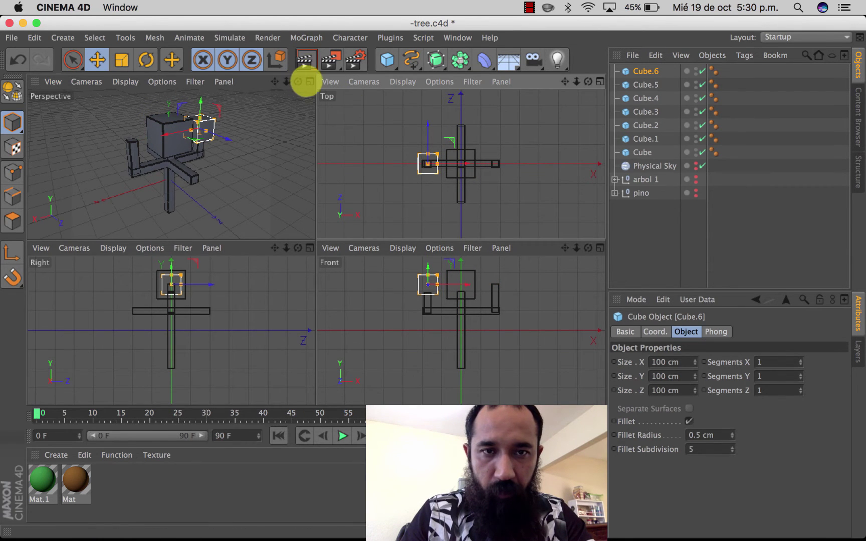
{"action": "left_click", "coordinate": [308, 83]}
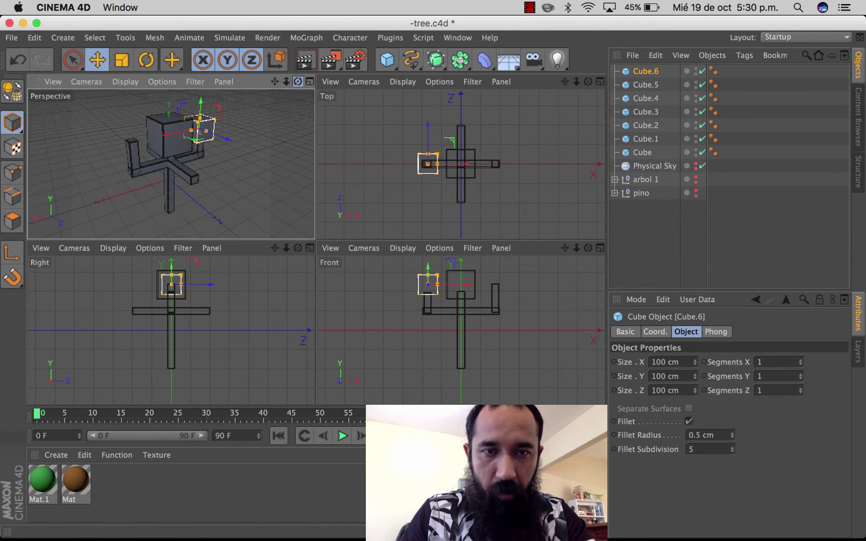
{"action": "mouse_move", "coordinate": [298, 81]}
{"action": "left_mouse_down"}
{"action": "mouse_move", "coordinate": [170, 165]}
{"action": "mouse_move", "coordinate": [314, 237]}
{"action": "left_mouse_up"}
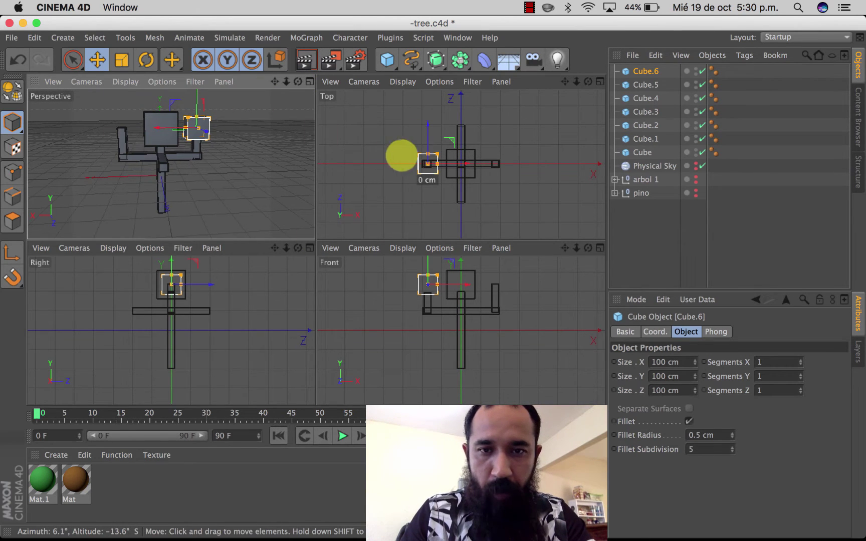
- Duplicate the small cube, move it over the other post, and make it 120 cm on every side
{"action": "key", "text": "super+c"}
{"action": "key", "text": "super+v"}
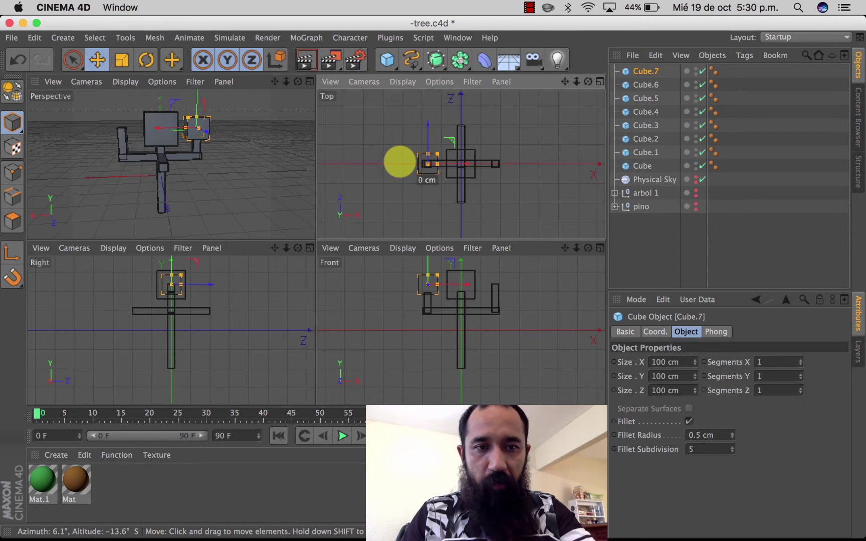
{"action": "left_click_drag", "start_coordinate": [156, 127], "coordinate": [78, 123]}
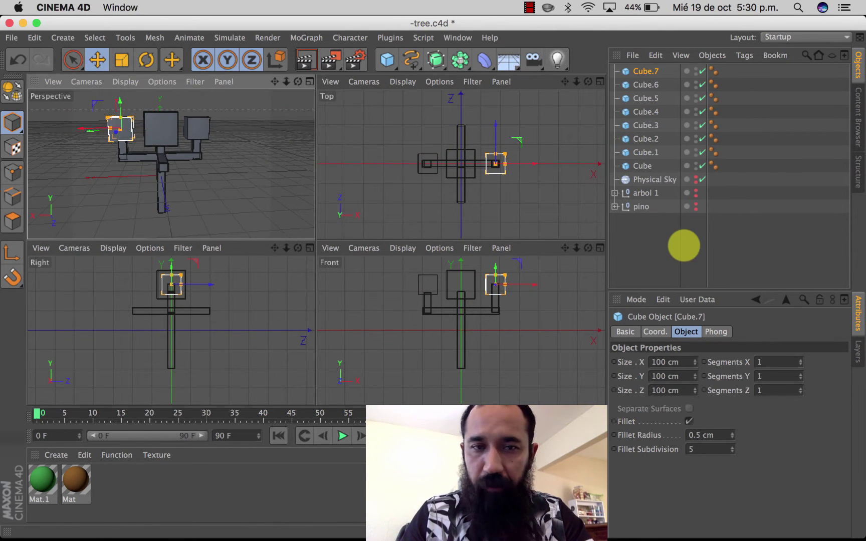
{"action": "left_click", "coordinate": [660, 362]}
{"action": "type", "text": "120"}
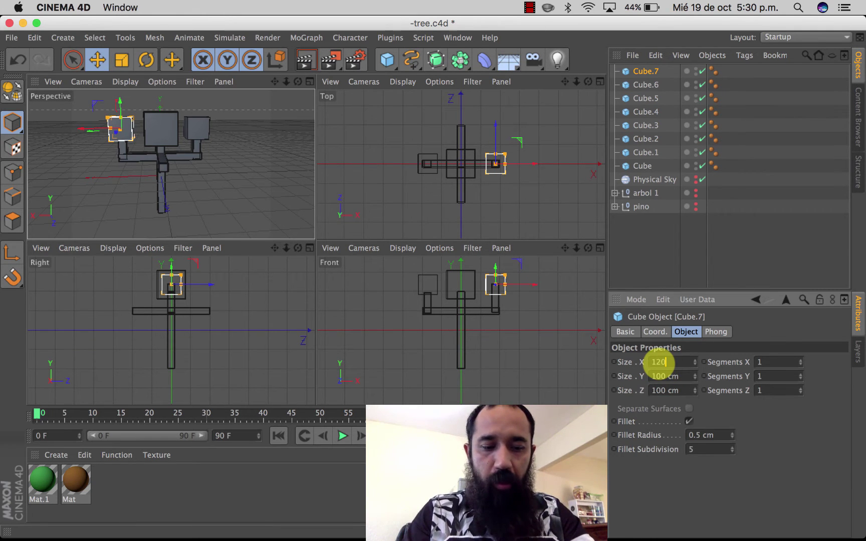
{"action": "key", "text": "Tab"}
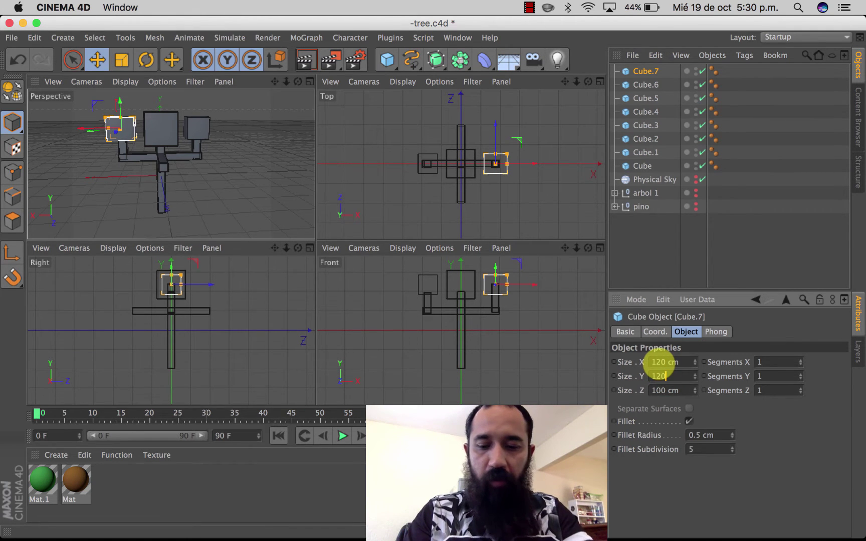
{"action": "key", "text": "Tab"}
{"action": "type", "text": "120"}
{"action": "key", "text": "Return"}
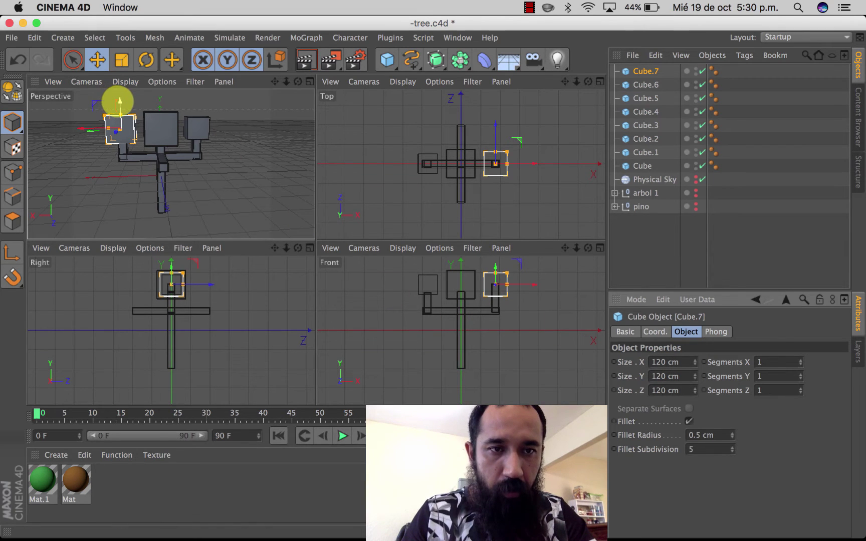
- Raise Cube.7 into place above the branch post and select the trunk cube
{"action": "mouse_move", "coordinate": [119, 102]}
{"action": "left_mouse_down"}
{"action": "mouse_move", "coordinate": [119, 83]}
{"action": "mouse_move", "coordinate": [119, 102]}
{"action": "left_mouse_up"}
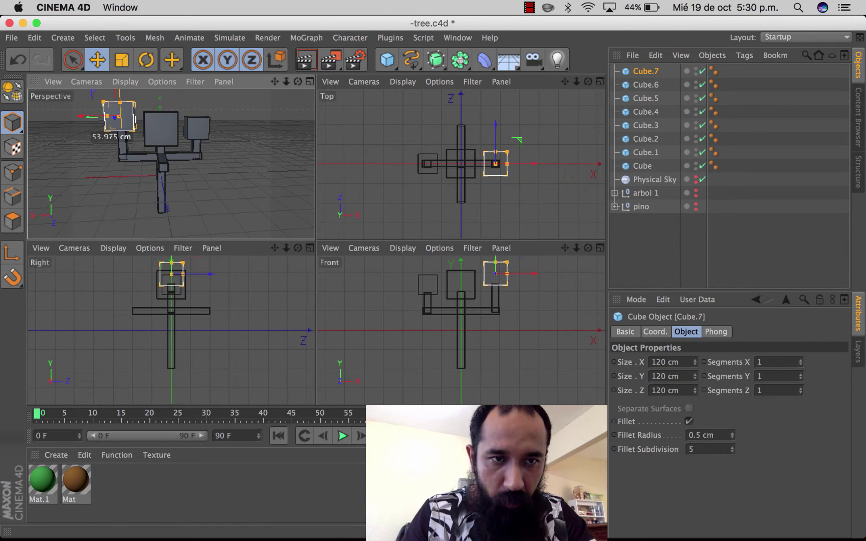
{"action": "left_click_drag", "start_coordinate": [429, 268], "coordinate": [429, 273]}
{"action": "left_click_drag", "start_coordinate": [122, 90], "coordinate": [122, 94]}
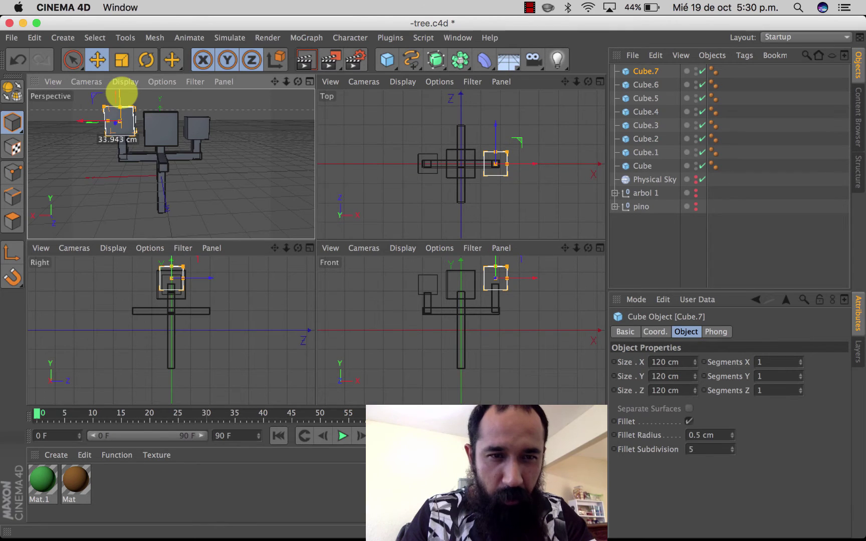
{"action": "left_click", "coordinate": [162, 197]}
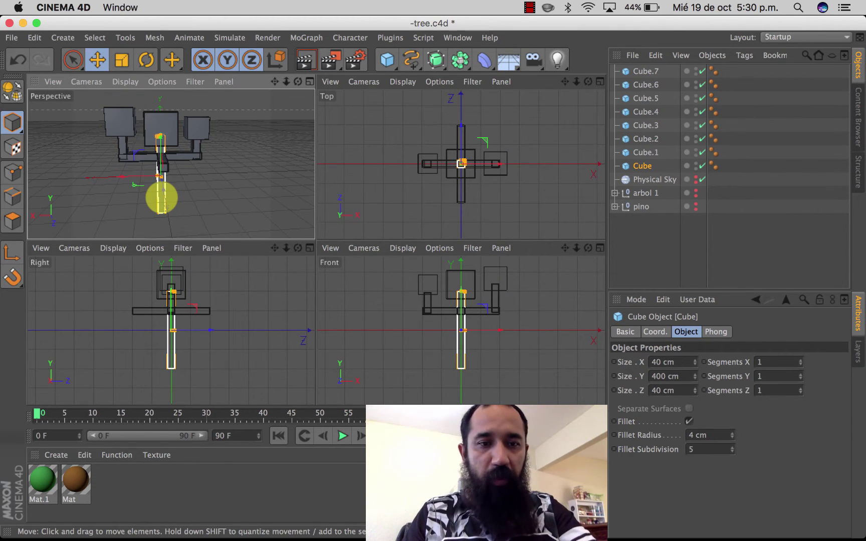
- Make a copy of the trunk cube with a height of 130 cm
{"action": "key", "text": "ctrl+c"}
{"action": "key", "text": "ctrl+v"}
{"action": "left_click_drag", "start_coordinate": [298, 81], "coordinate": [300, 85]}
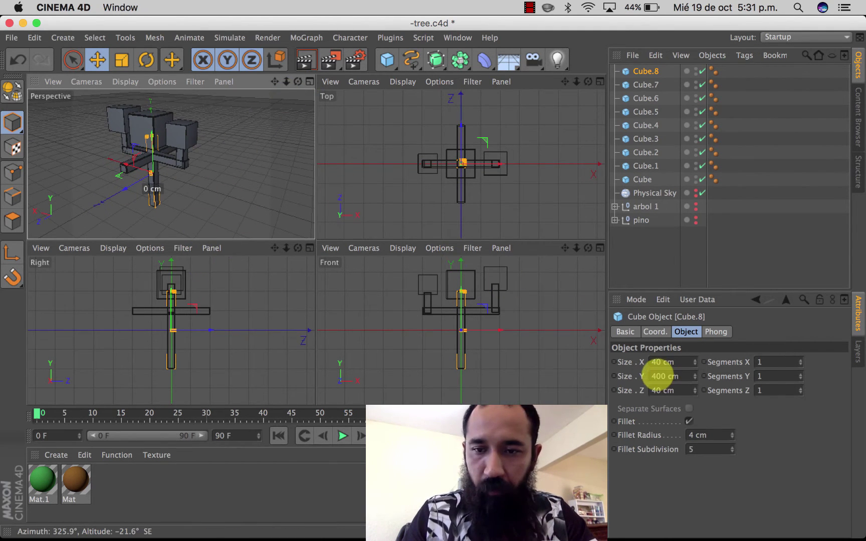
{"action": "left_click", "coordinate": [657, 376]}
{"action": "type", "text": "130"}
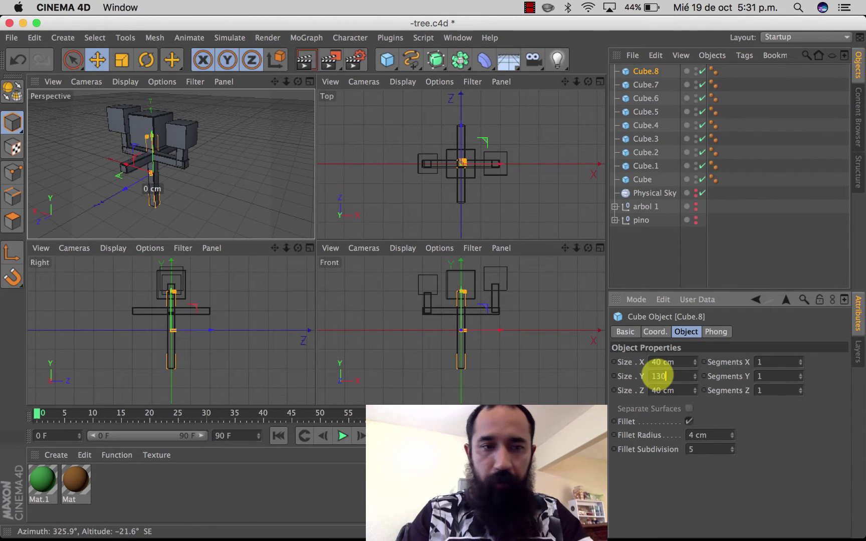
{"action": "key", "text": "Return"}
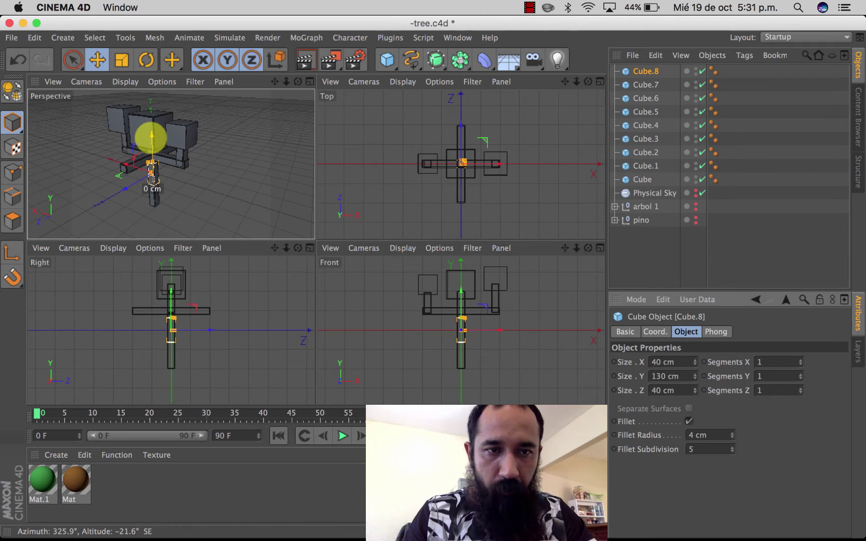
- Raise the new branch piece, slide it out along Z, and copy Cube.3 above it
{"action": "left_click_drag", "start_coordinate": [151, 135], "coordinate": [145, 106]}
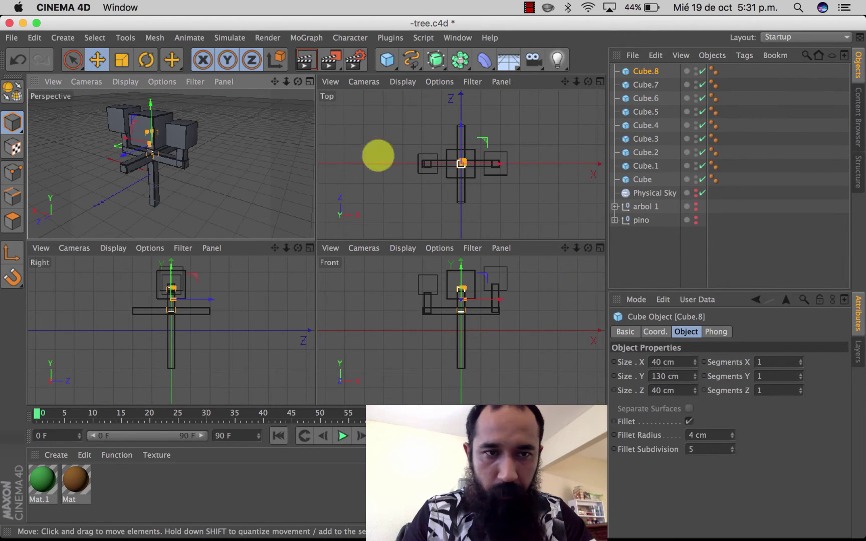
{"action": "left_click_drag", "start_coordinate": [123, 152], "coordinate": [93, 160]}
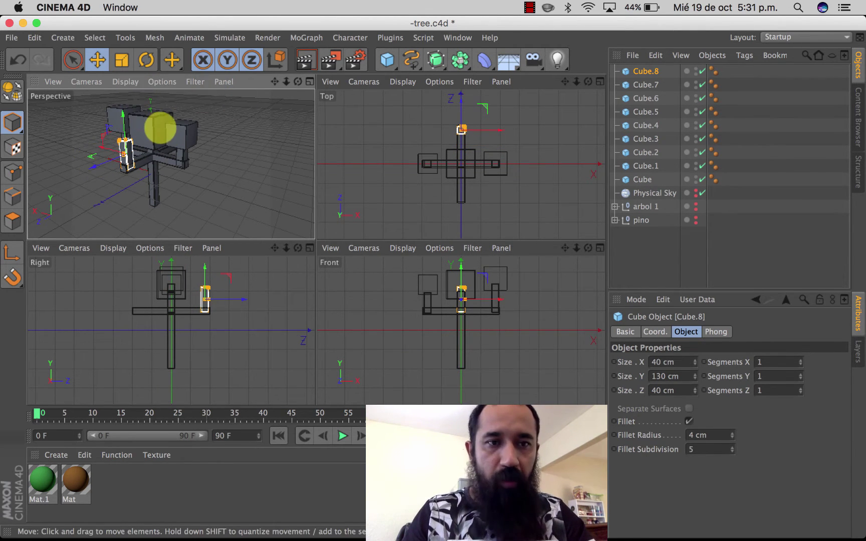
{"action": "left_click", "coordinate": [160, 128]}
{"action": "left_click_drag", "start_coordinate": [159, 128], "coordinate": [130, 135], "text": "ctrl"}
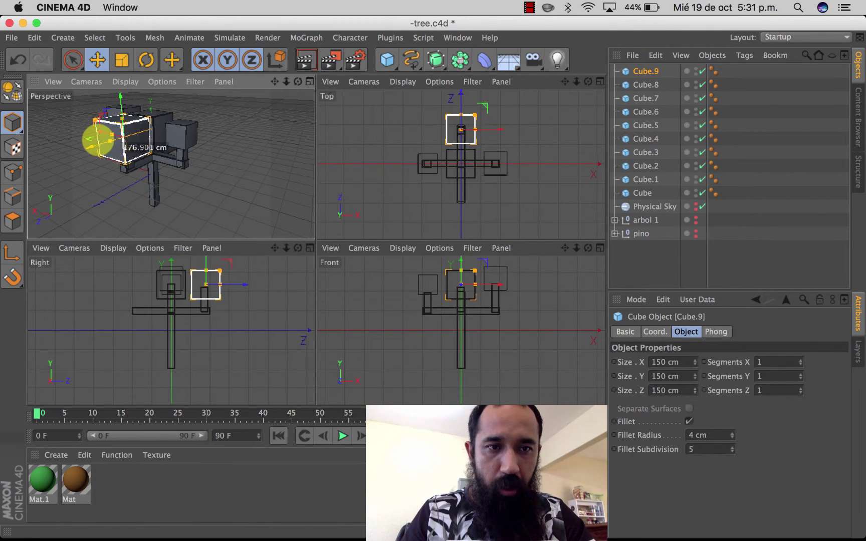
- Place the copied cube above the new branch and size it 70 cm on all sides
{"action": "left_click_drag", "start_coordinate": [131, 134], "coordinate": [103, 138], "text": "ctrl"}
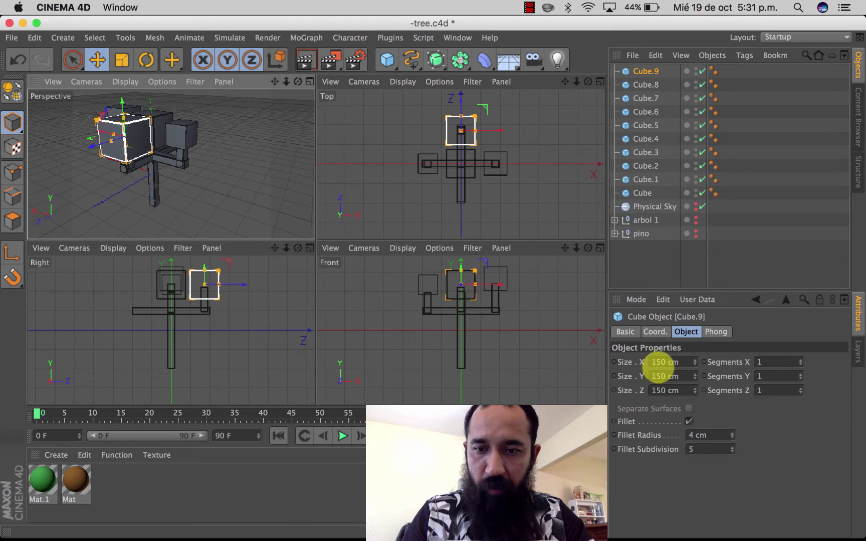
{"action": "left_click", "coordinate": [661, 361]}
{"action": "type", "text": "70"}
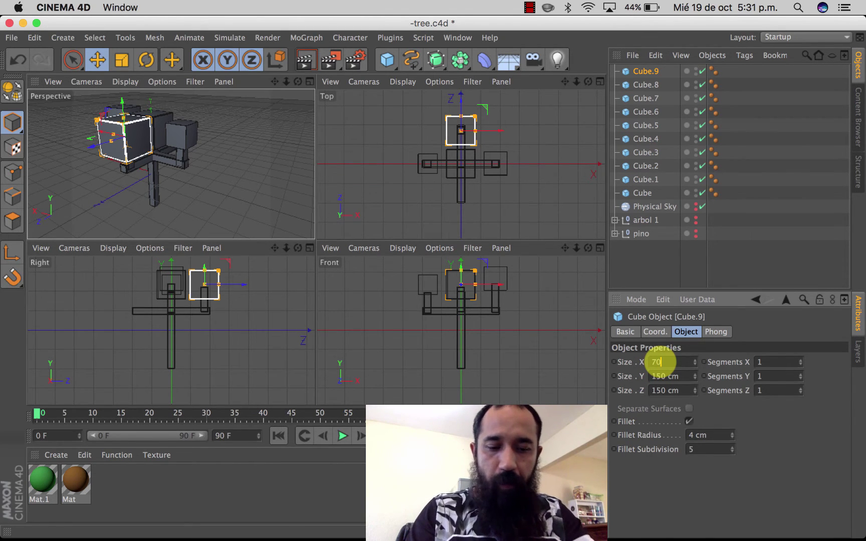
{"action": "key", "text": "Tab"}
{"action": "type", "text": "0"}
{"action": "key", "text": "Tab"}
{"action": "type", "text": "70"}
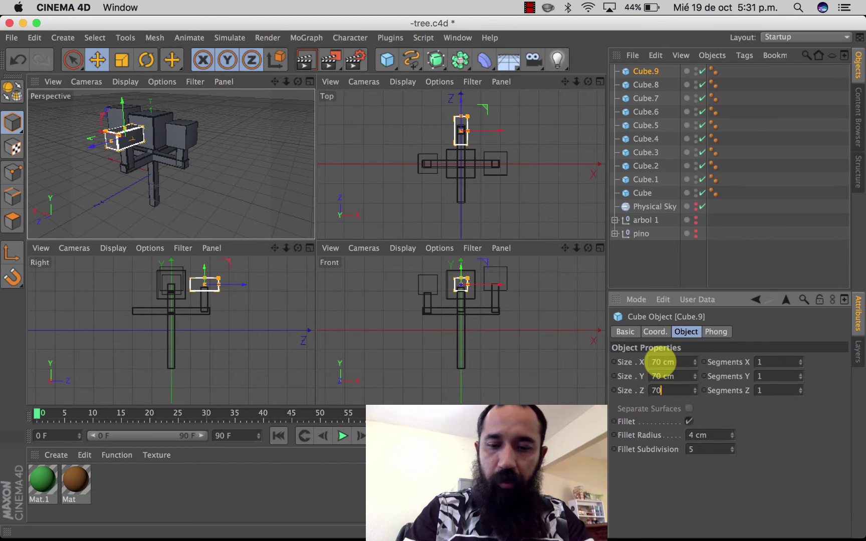
{"action": "key", "text": "Return"}
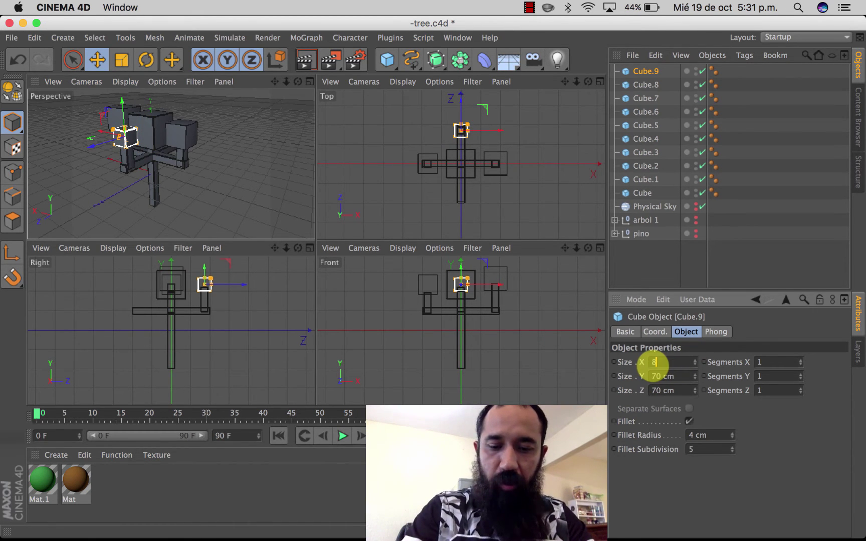
- Change the cube to 85 cm on every side and maximize the Perspective view
{"action": "key", "text": "Tab"}
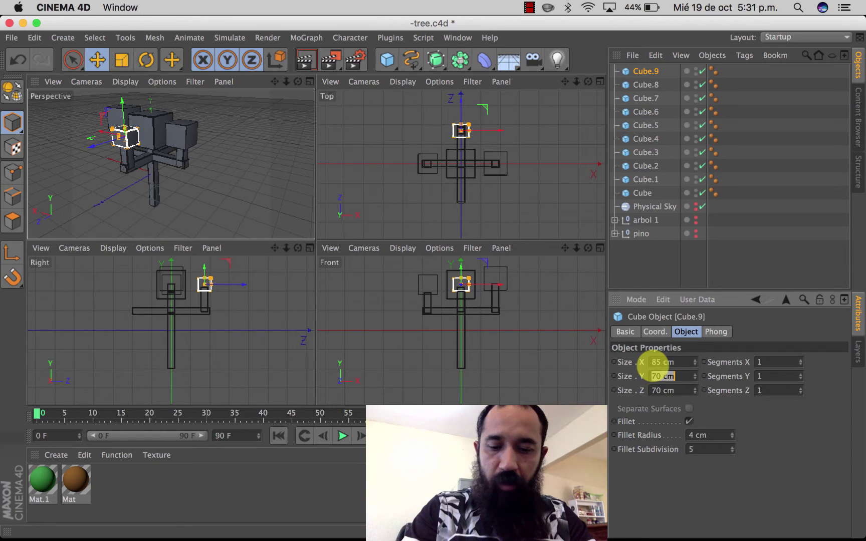
{"action": "type", "text": "85"}
{"action": "key", "text": "Tab"}
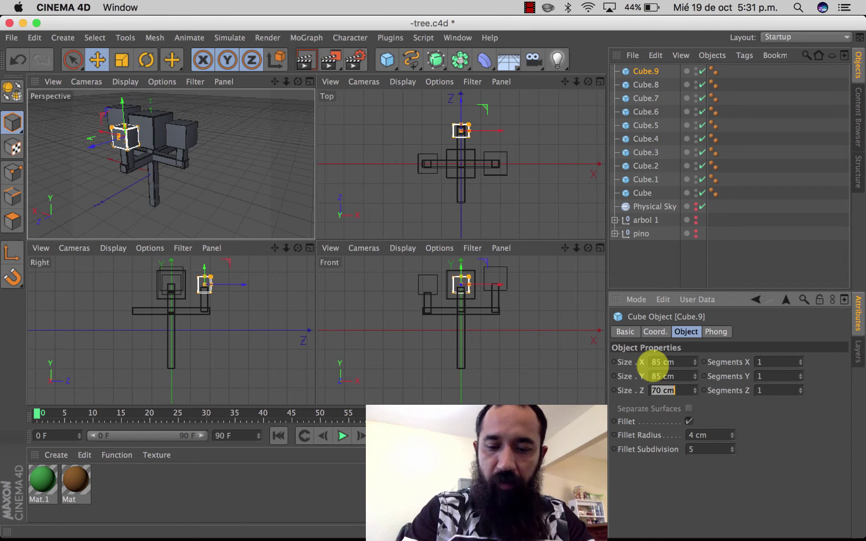
{"action": "type", "text": "85"}
{"action": "key", "text": "Return"}
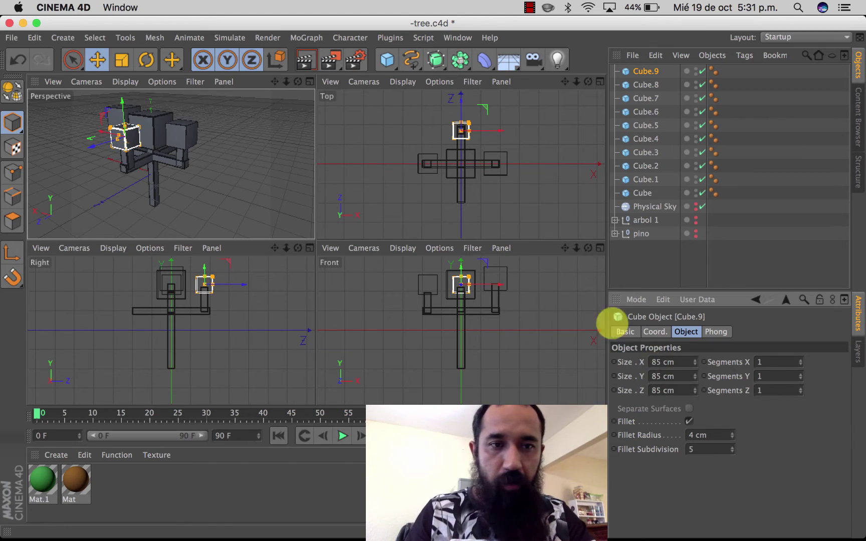
{"action": "left_click", "coordinate": [310, 81]}
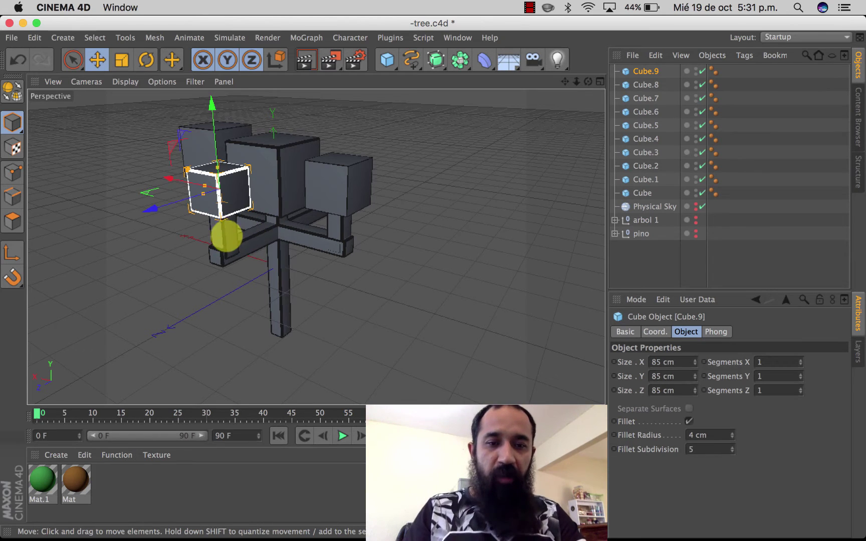
- Nudge branch pieces Cube.8 and Cube.5 slightly along X under their leaf cubes
{"action": "left_click", "coordinate": [228, 241]}
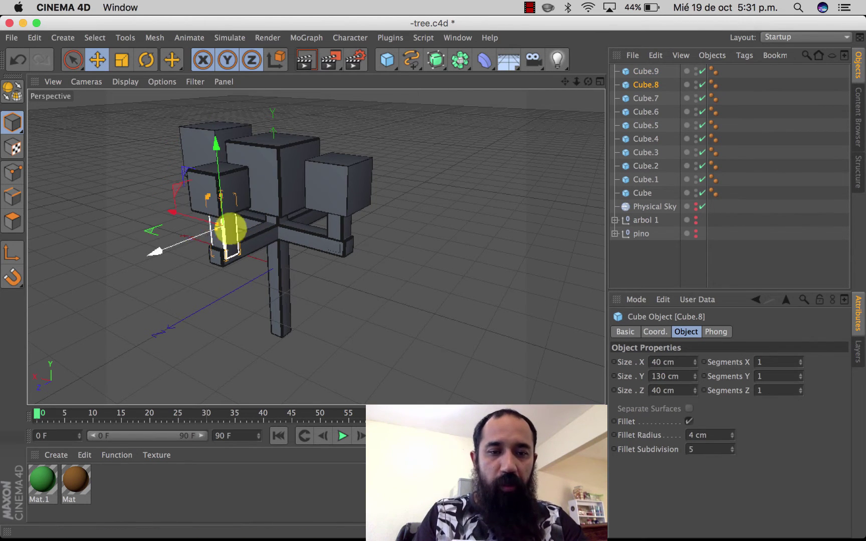
{"action": "left_click_drag", "start_coordinate": [184, 241], "coordinate": [180, 242]}
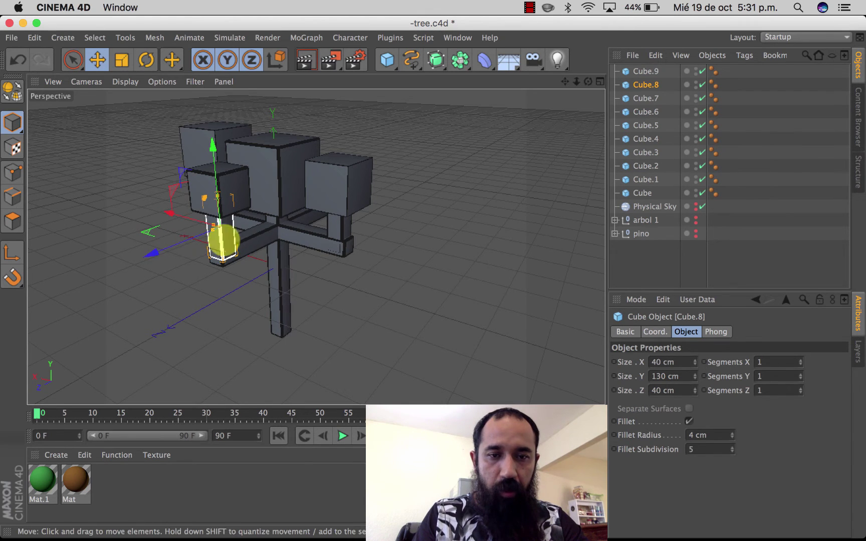
{"action": "left_click", "coordinate": [342, 226]}
{"action": "left_click_drag", "start_coordinate": [277, 213], "coordinate": [282, 213]}
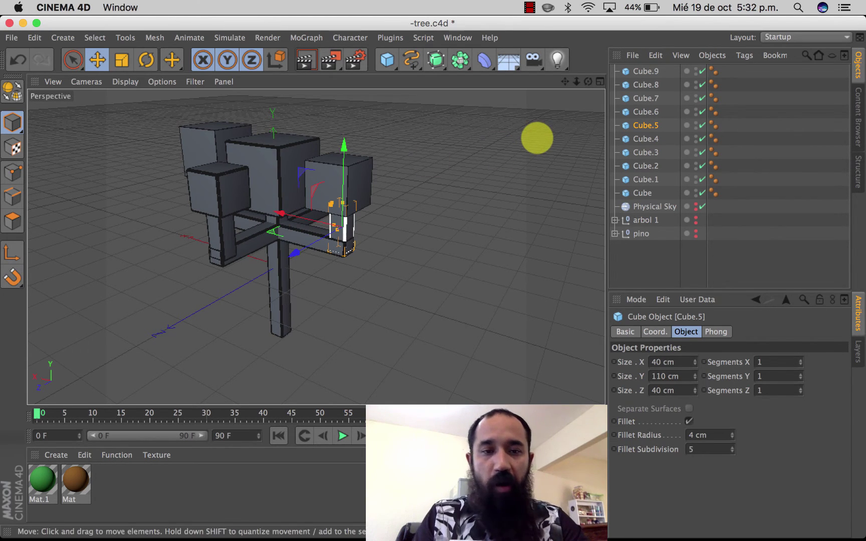
- Select the four leaf cubes together
{"action": "left_click", "coordinate": [337, 170]}
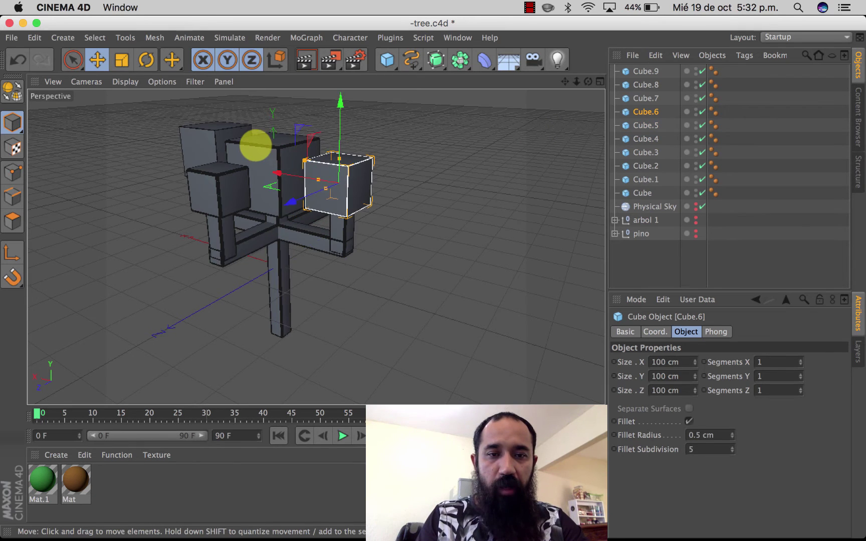
{"action": "left_click", "coordinate": [256, 145], "text": "shift"}
{"action": "left_click", "coordinate": [199, 139], "text": "shift"}
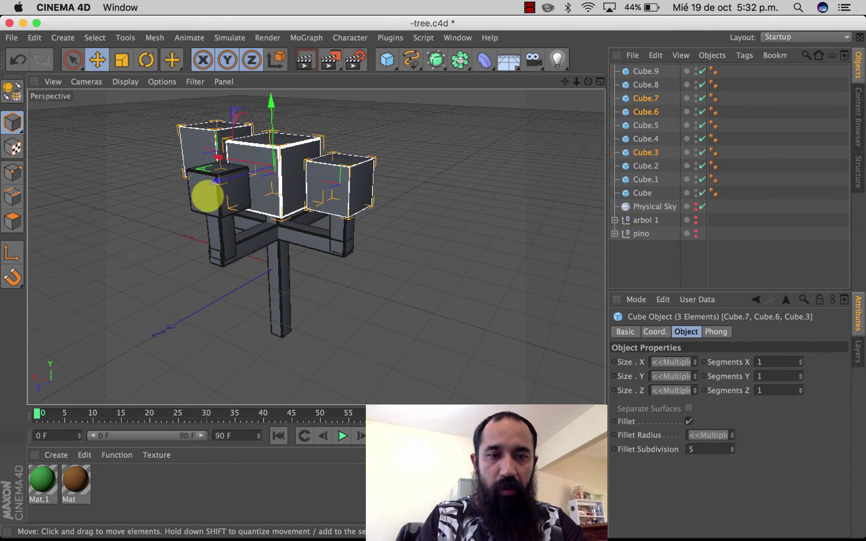
{"action": "left_click", "coordinate": [213, 197], "text": "shift"}
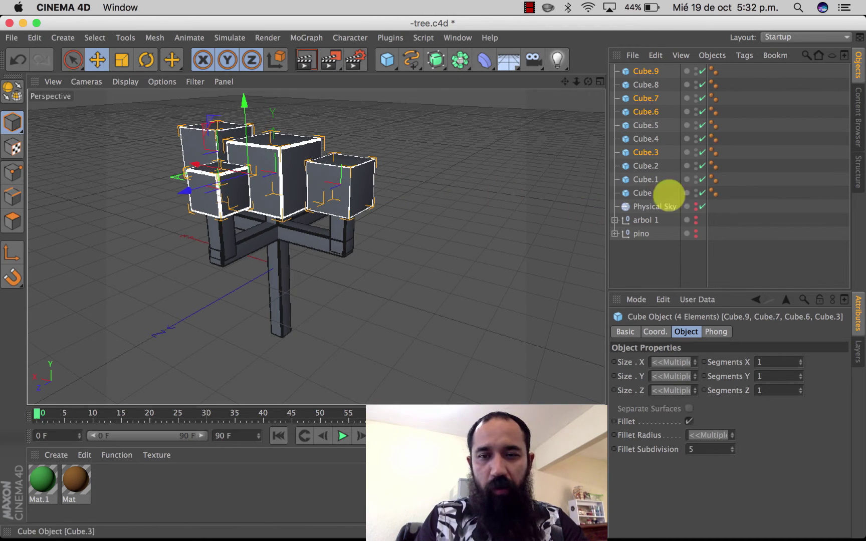
- Make the four leaf cubes editable and connect them into one foliage object
{"action": "key", "text": "c"}
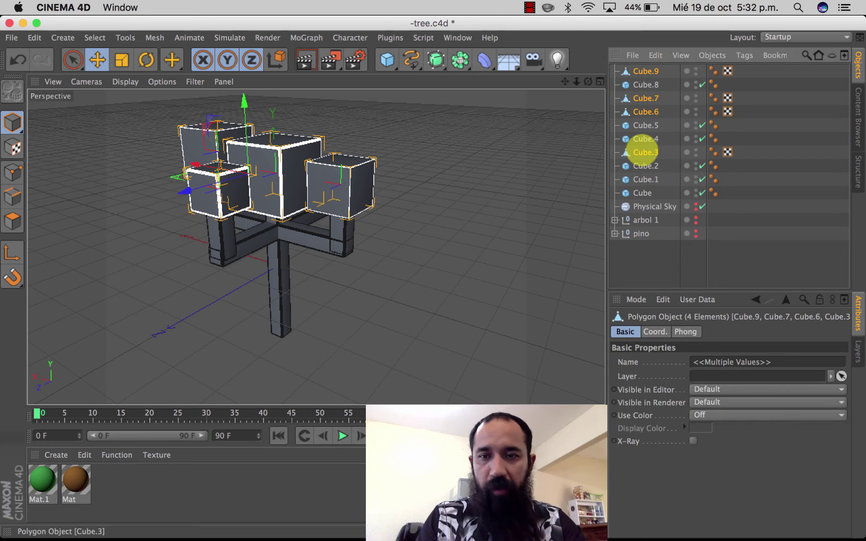
{"action": "right_click", "coordinate": [646, 150]}
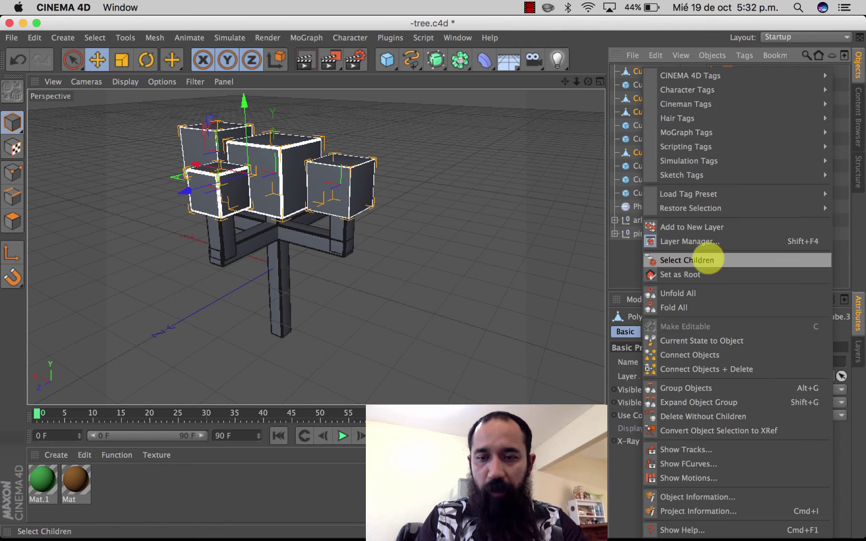
{"action": "left_click", "coordinate": [705, 363]}
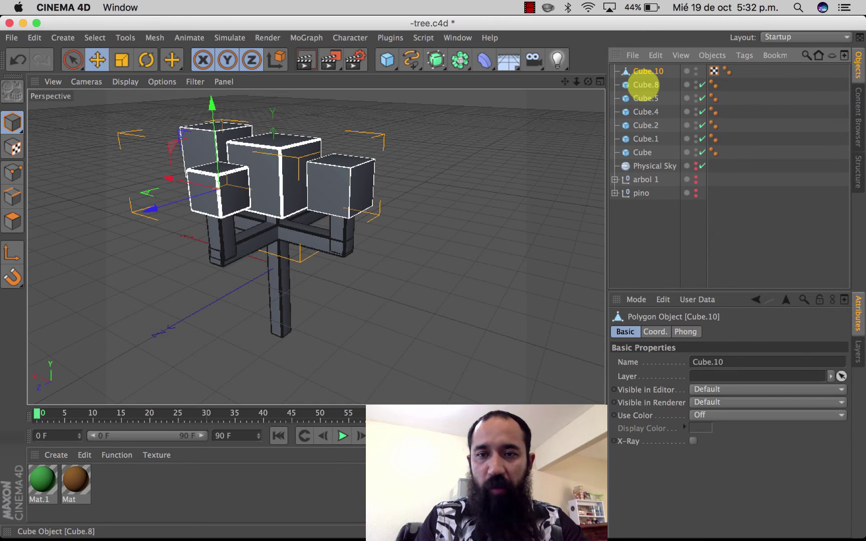
- Select the six trunk and branch cubes and try merging them, undoing both attempts
{"action": "left_click", "coordinate": [646, 84]}
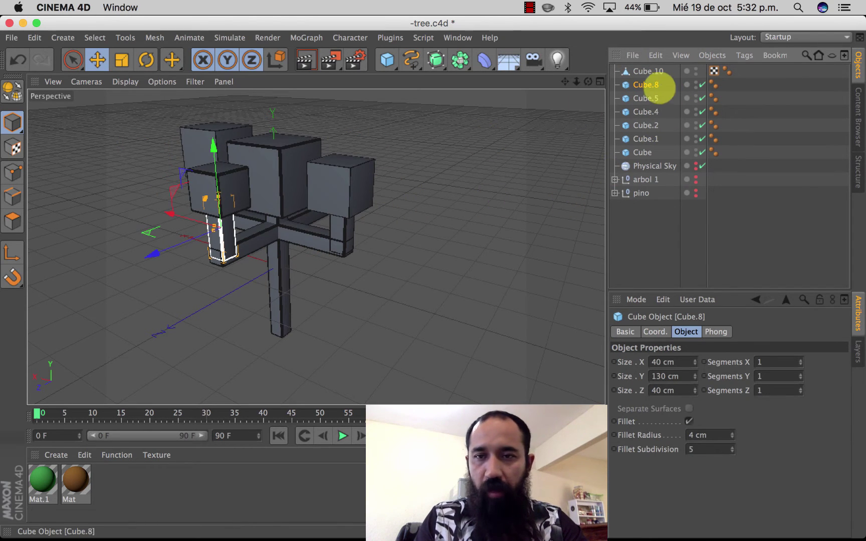
{"action": "left_click", "coordinate": [642, 152], "text": "shift"}
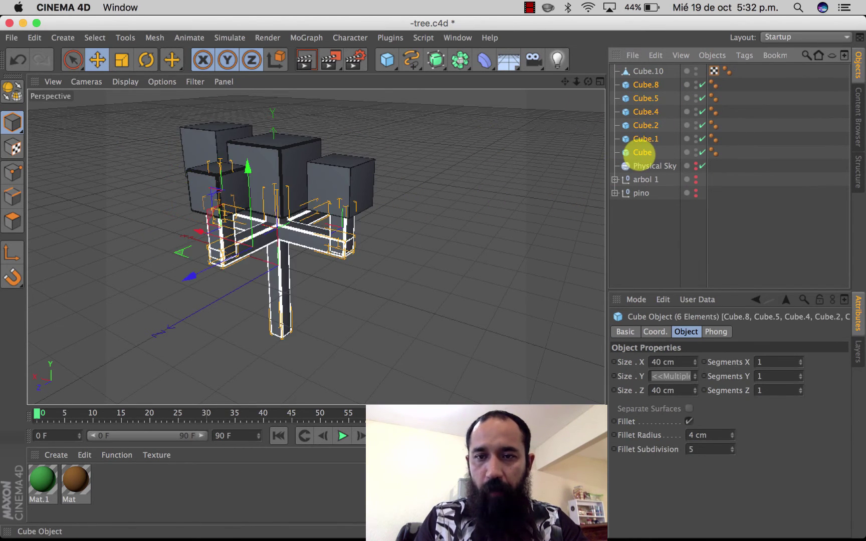
{"action": "right_click", "coordinate": [642, 112]}
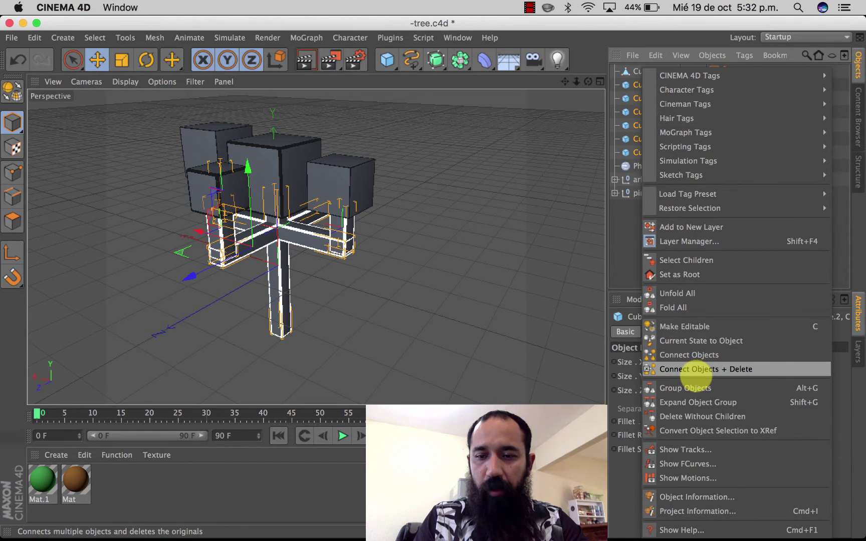
{"action": "left_click", "coordinate": [697, 370]}
{"action": "key", "text": "super+z"}
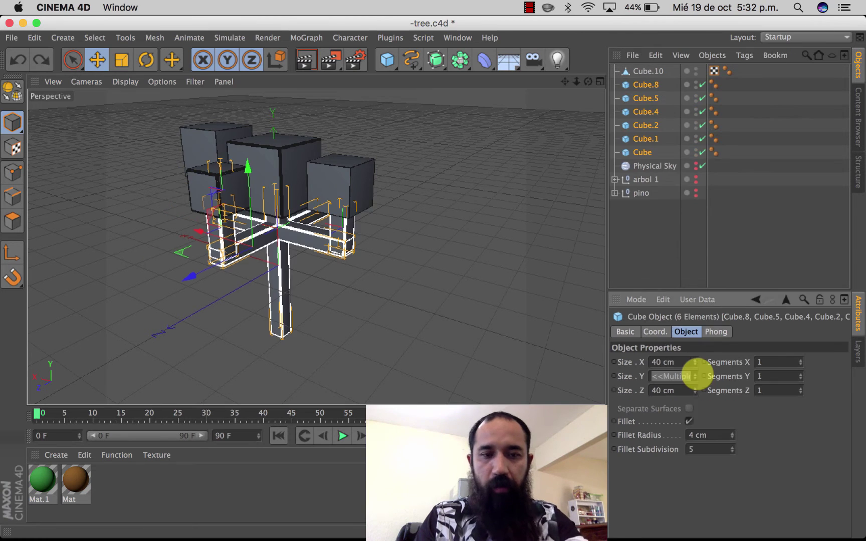
{"action": "right_click", "coordinate": [641, 122]}
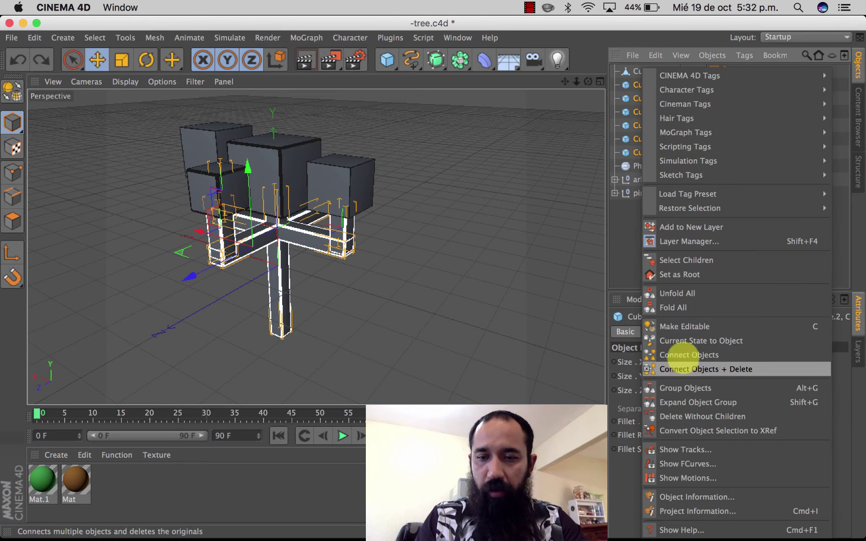
{"action": "left_click", "coordinate": [686, 370]}
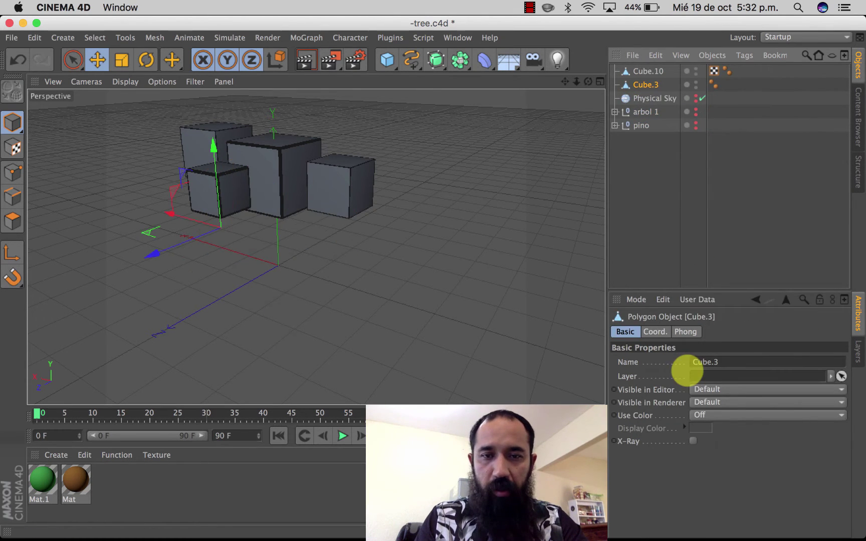
{"action": "key", "text": "super+z"}
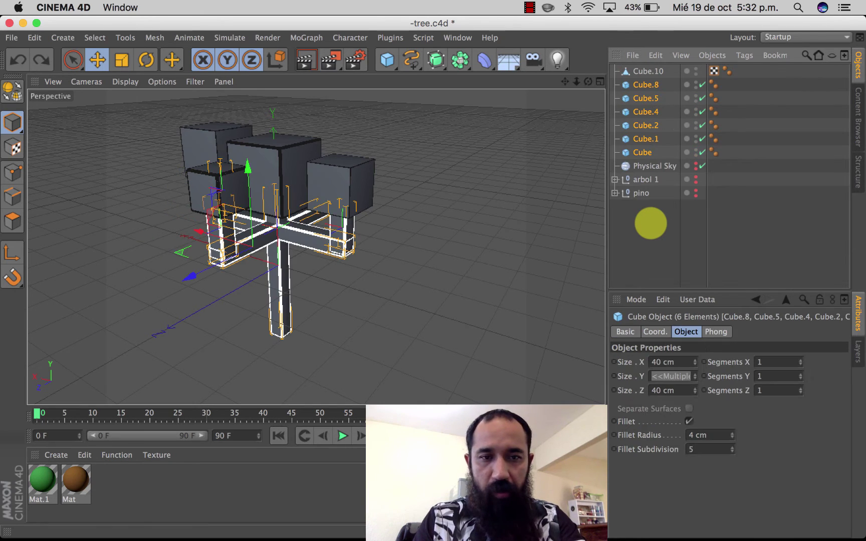
{"action": "left_click", "coordinate": [652, 213]}
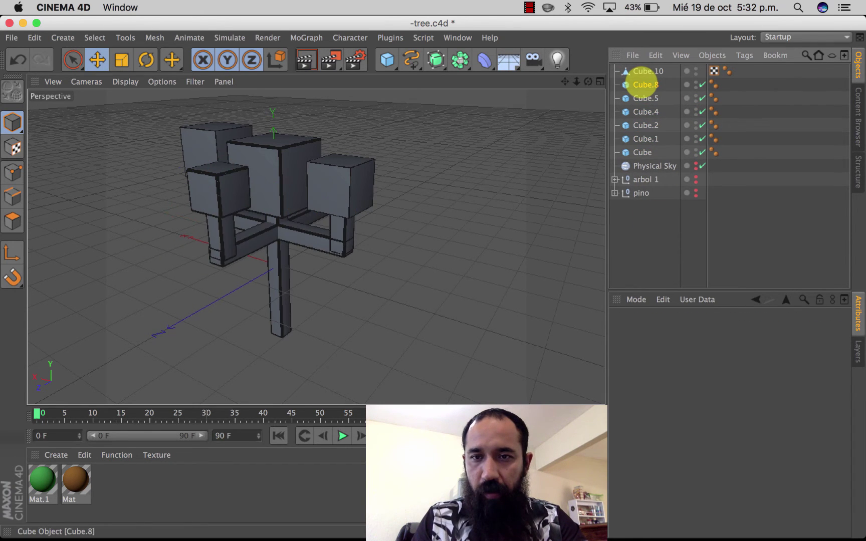
- Make Cube.8 through Cube editable and connect them into one trunk object
{"action": "left_click", "coordinate": [646, 84]}
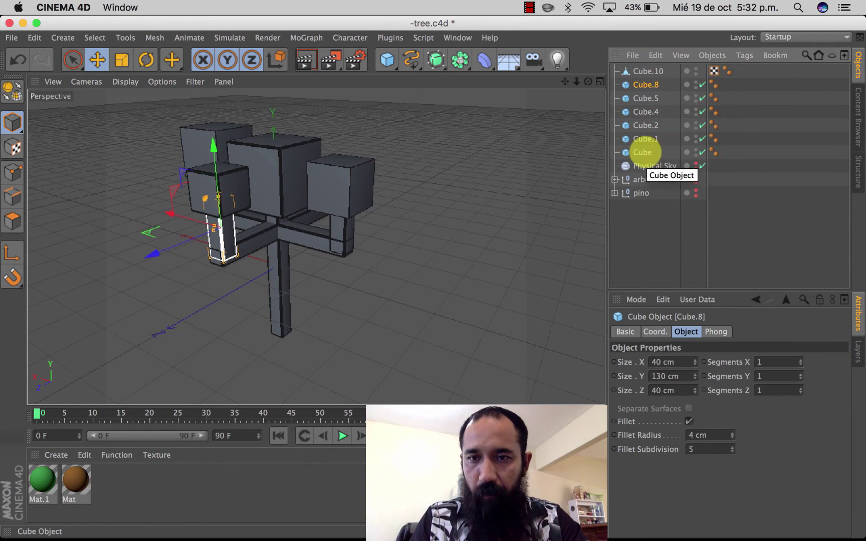
{"action": "left_click", "coordinate": [647, 152], "text": "shift"}
{"action": "key", "text": "c"}
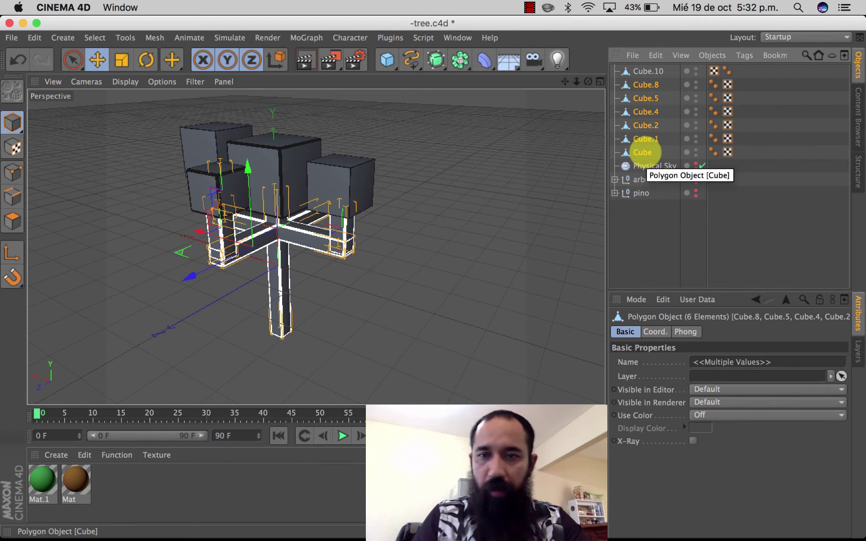
{"action": "right_click", "coordinate": [642, 140]}
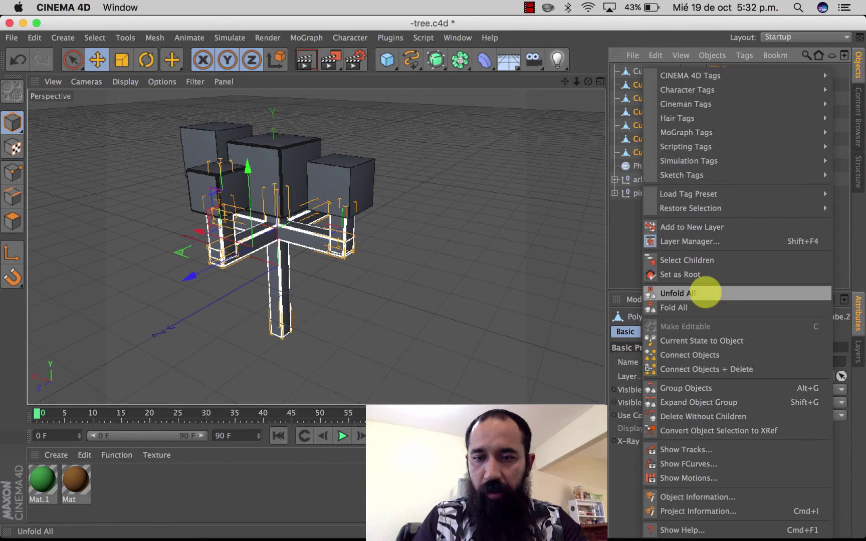
{"action": "left_click", "coordinate": [696, 369]}
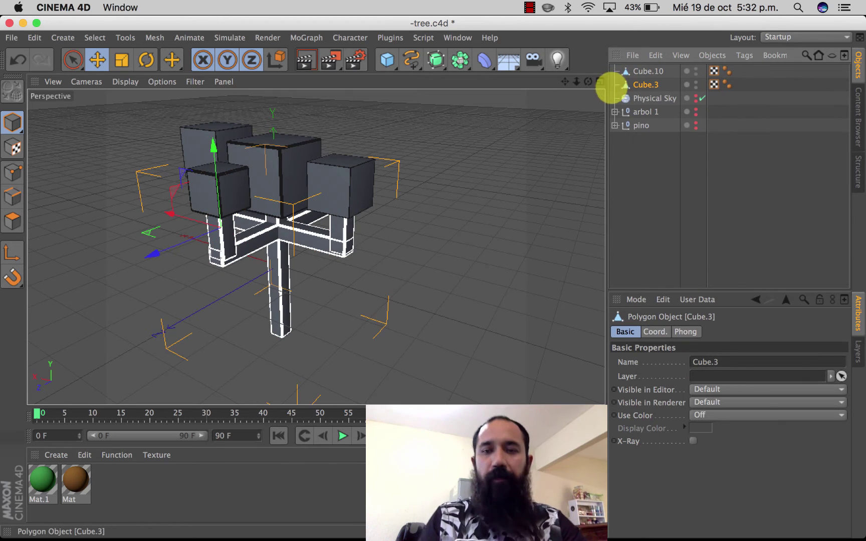
{"action": "left_click", "coordinate": [652, 186]}
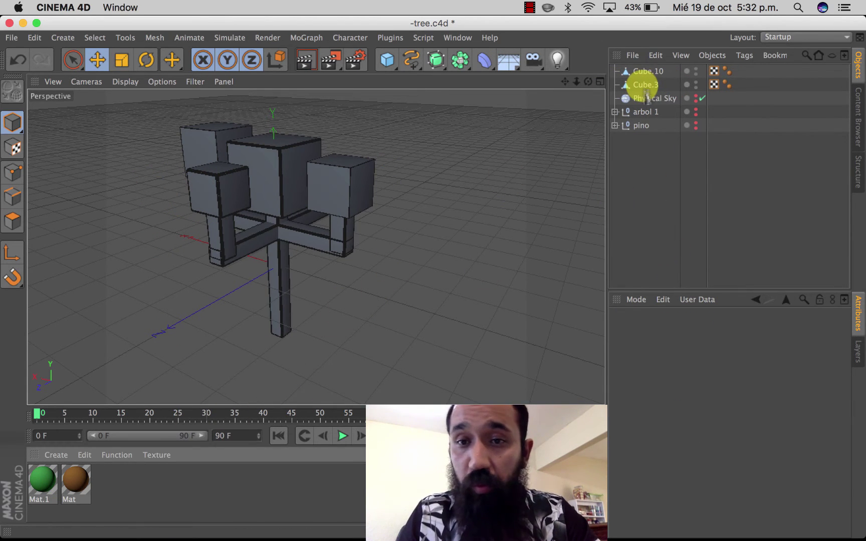
- Apply brown Mat to trunk Cube.3 and green Mat.1 to foliage Cube.10, enable Physical Sky, and render
{"action": "left_click_drag", "start_coordinate": [662, 86], "coordinate": [647, 84]}
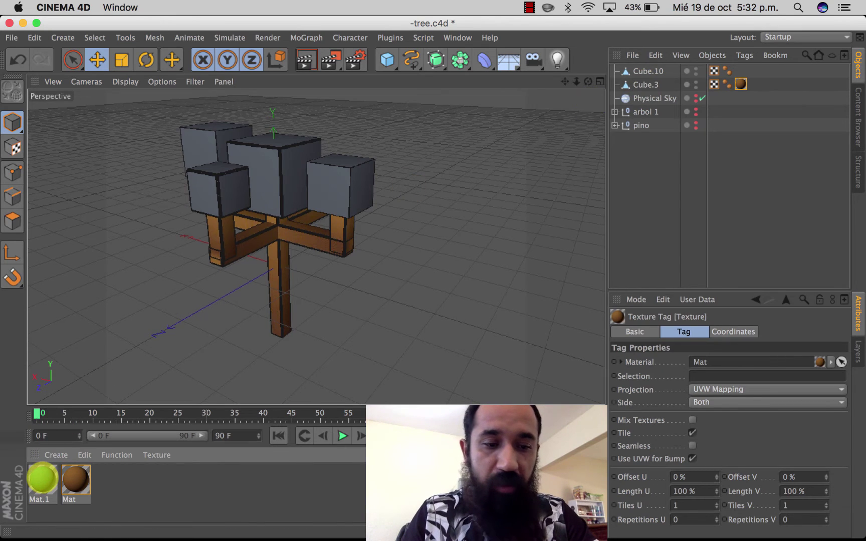
{"action": "left_click_drag", "start_coordinate": [645, 73], "coordinate": [644, 71]}
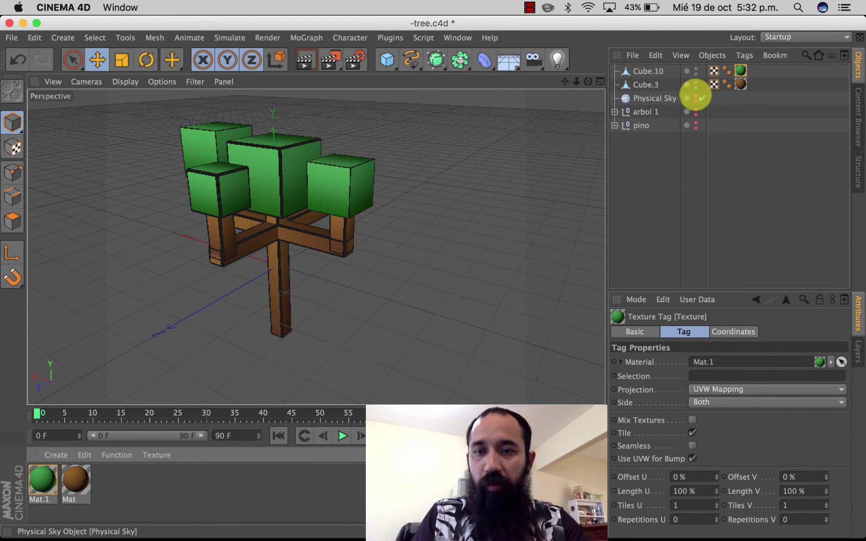
{"action": "left_click", "coordinate": [699, 99]}
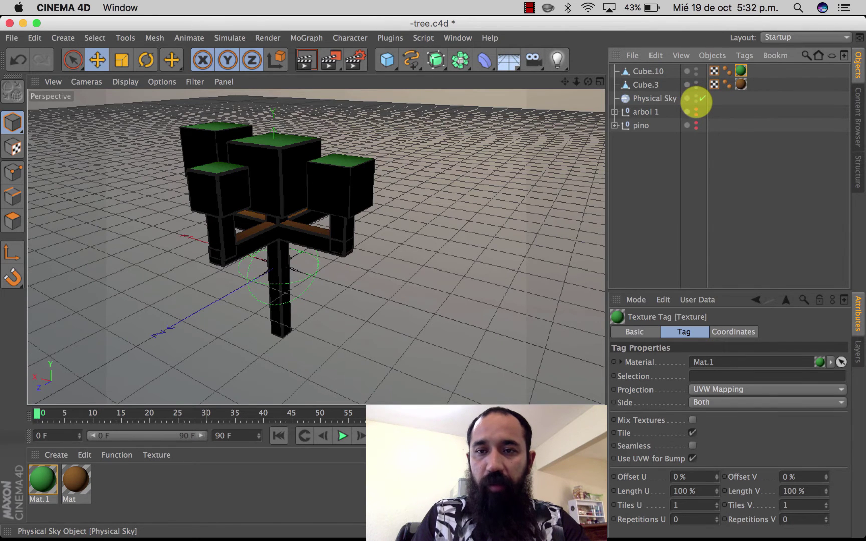
{"action": "left_click", "coordinate": [304, 60]}
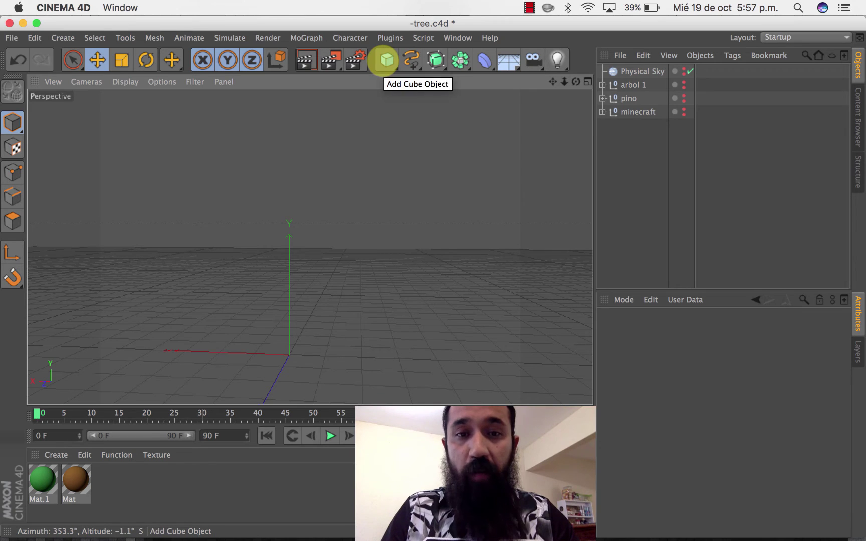
- Add a flat cube sized 100 × 25 × 100 cm and view it from above
{"action": "left_click", "coordinate": [386, 59]}
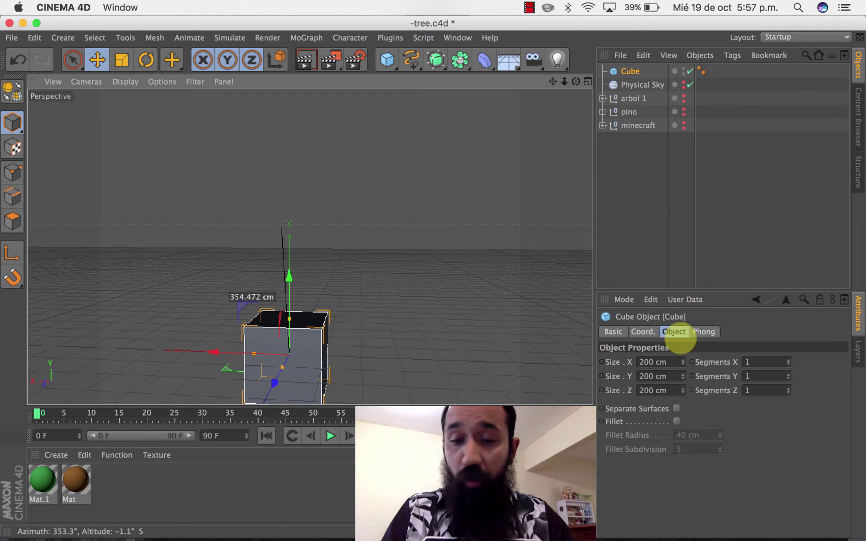
{"action": "left_click", "coordinate": [647, 362]}
{"action": "type", "text": "100"}
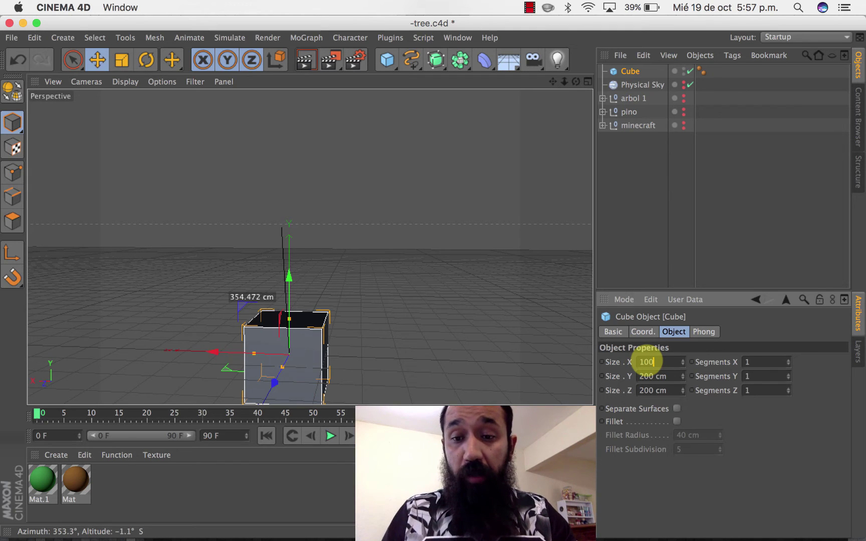
{"action": "key", "text": "Tab"}
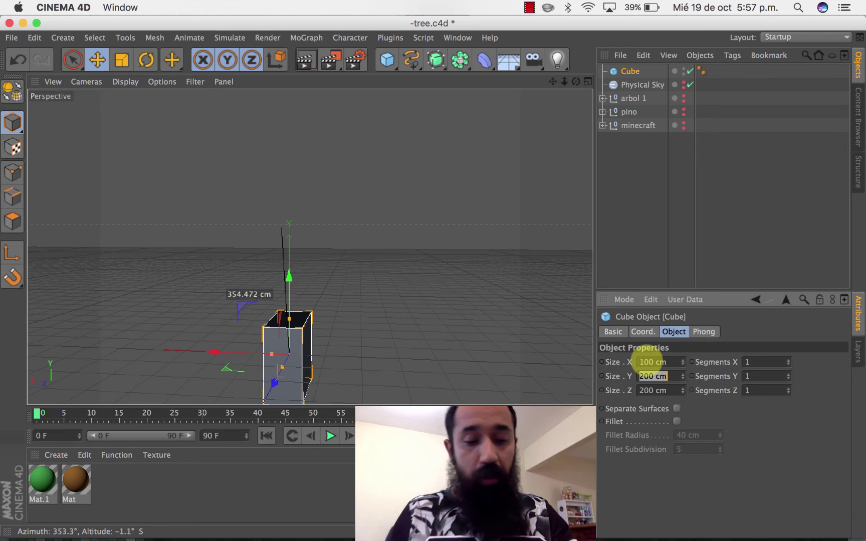
{"action": "type", "text": "25"}
{"action": "key", "text": "Return"}
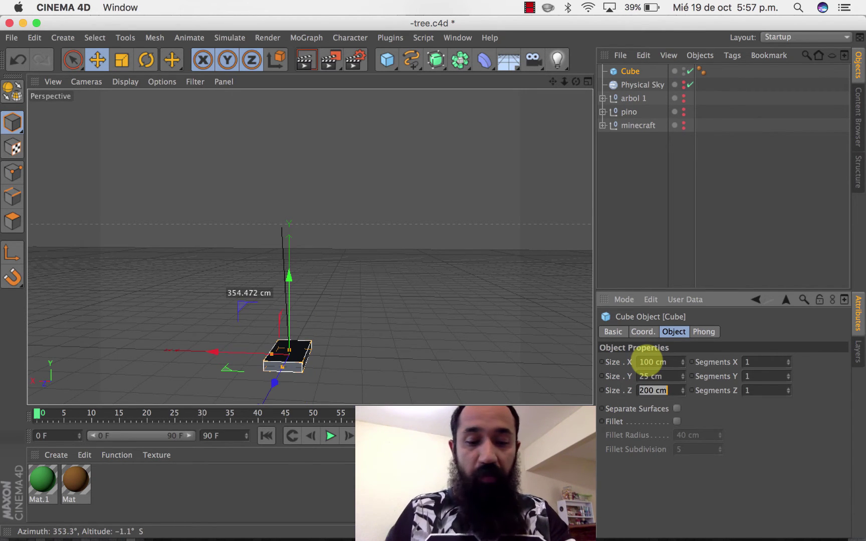
{"action": "type", "text": "100"}
{"action": "key", "text": "Return"}
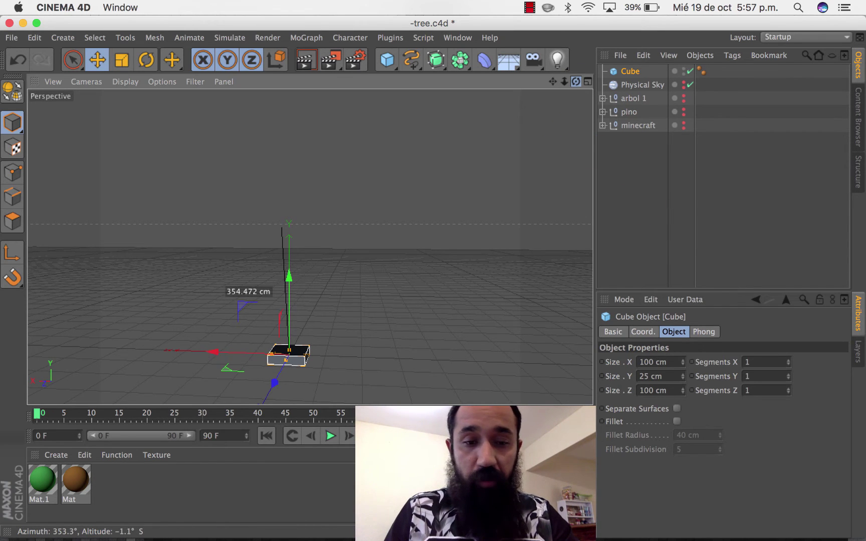
{"action": "left_click_drag", "start_coordinate": [576, 81], "coordinate": [559, 91]}
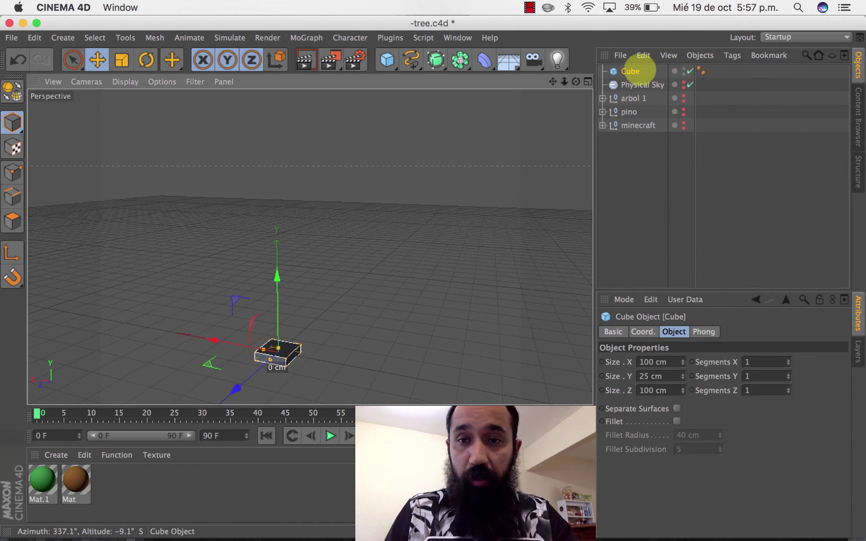
{"action": "left_click", "coordinate": [630, 71]}
- Make the slab editable and extrude its top face upward into a trunk
{"action": "key", "text": "c"}
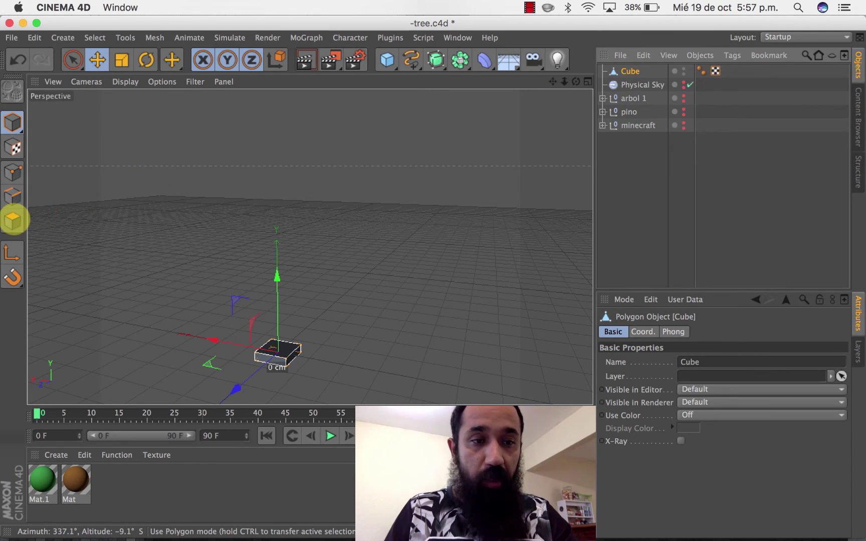
{"action": "left_click", "coordinate": [13, 219]}
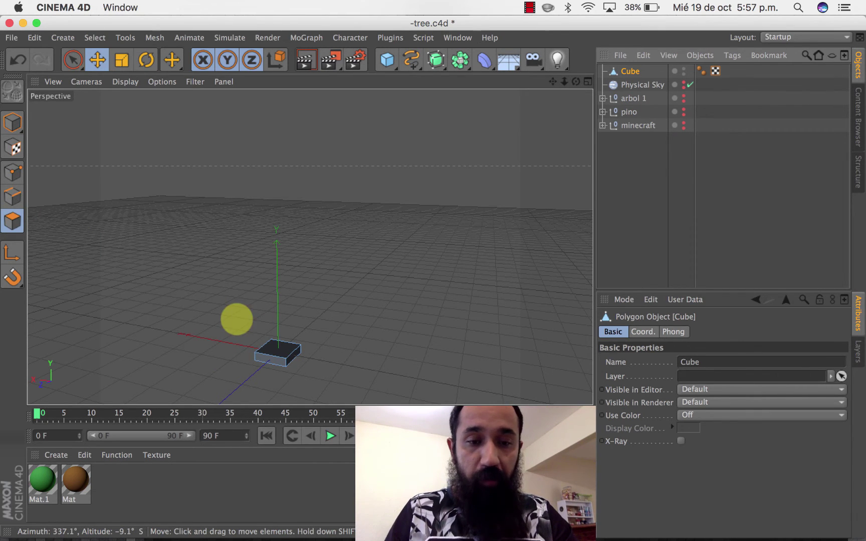
{"action": "left_click", "coordinate": [275, 346]}
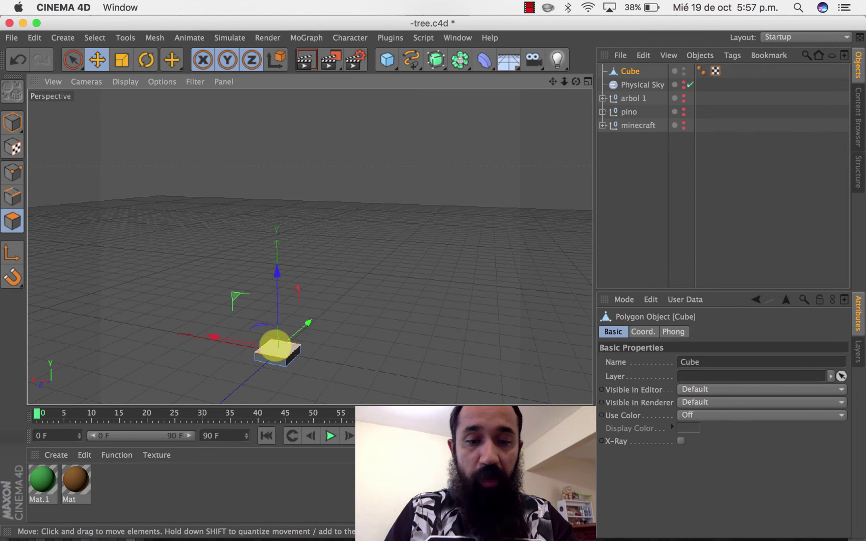
{"action": "right_click", "coordinate": [276, 346]}
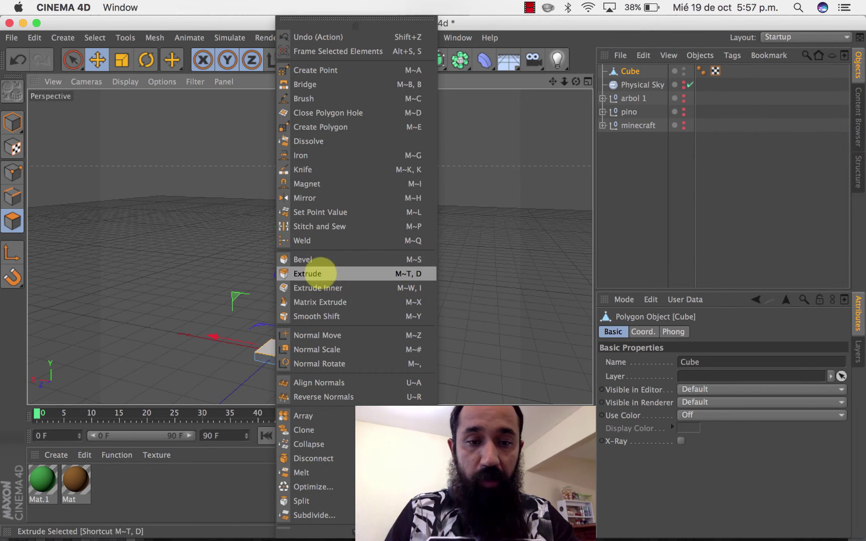
{"action": "left_click", "coordinate": [319, 273]}
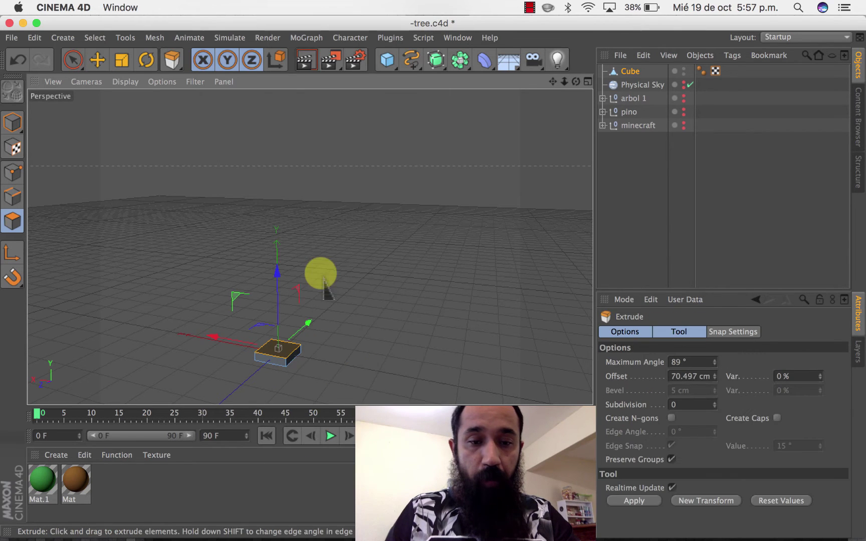
{"action": "left_click_drag", "start_coordinate": [281, 321], "coordinate": [277, 263]}
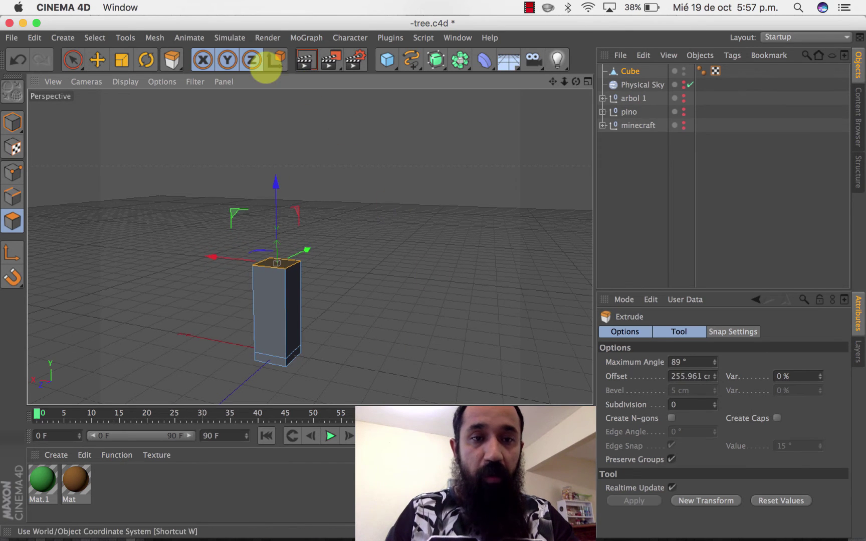
- Scale the top face down to taper the trunk, then extrude another segment
{"action": "left_click", "coordinate": [122, 59]}
{"action": "left_click_drag", "start_coordinate": [402, 273], "coordinate": [198, 286]}
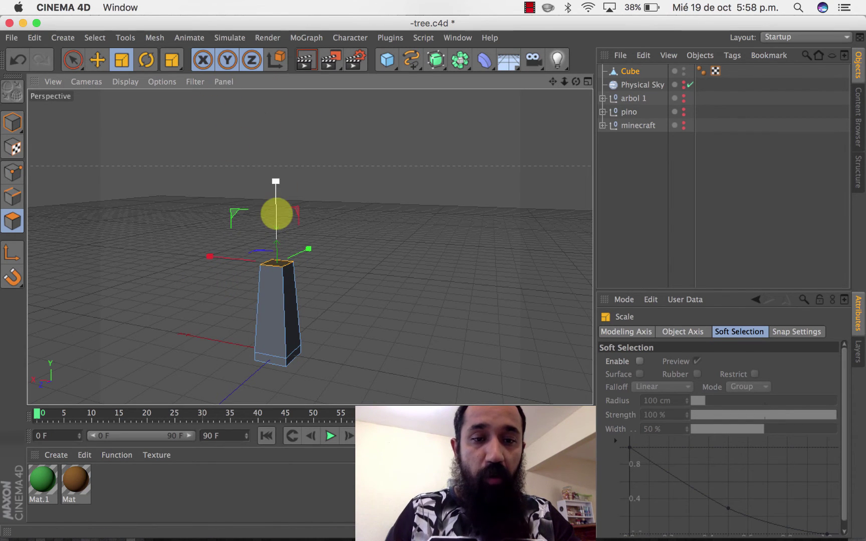
{"action": "right_click", "coordinate": [281, 262]}
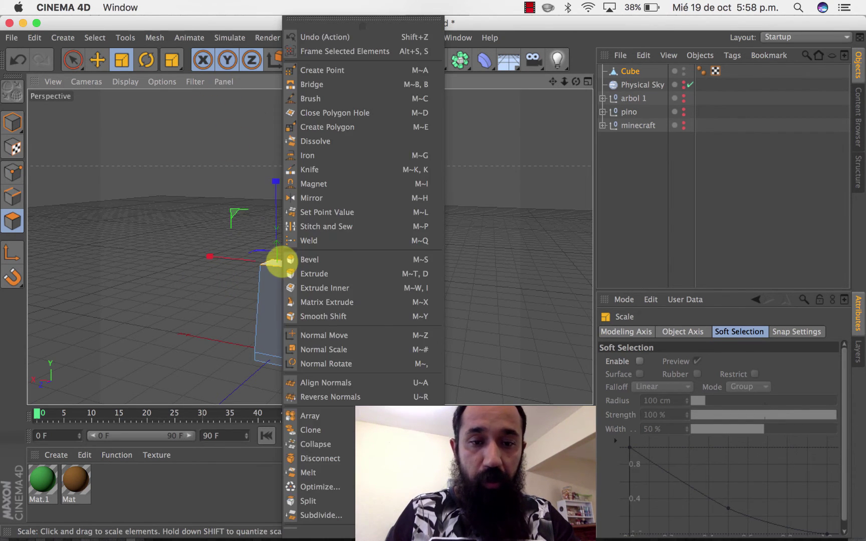
{"action": "left_click", "coordinate": [309, 273]}
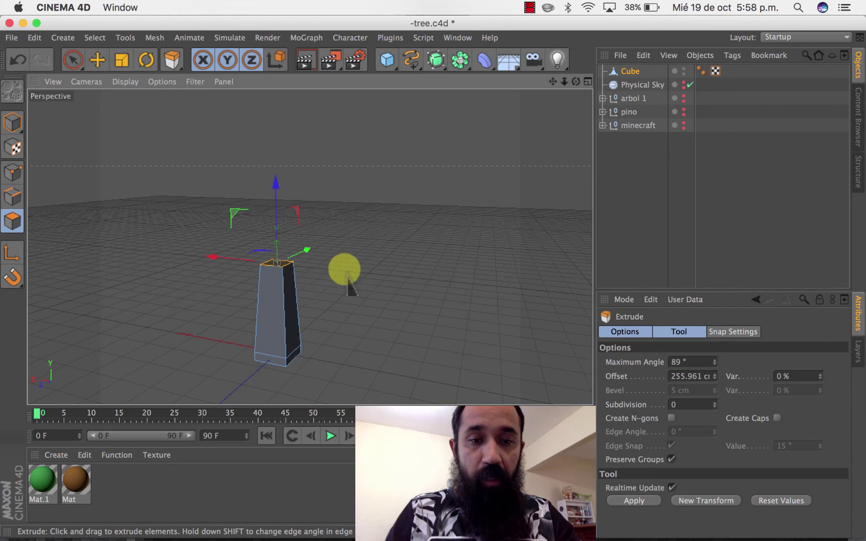
{"action": "left_click_drag", "start_coordinate": [349, 274], "coordinate": [393, 273]}
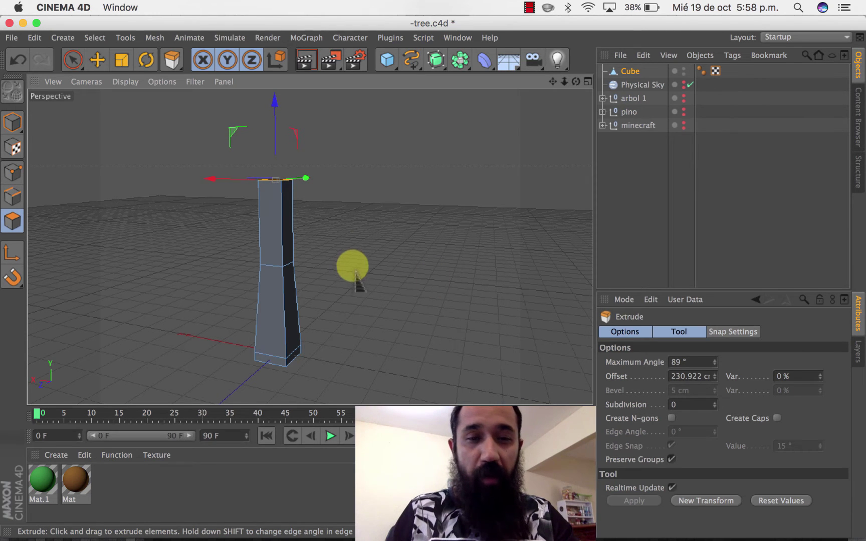
- Shrink the column's top face and shift it sideways so the column bends
{"action": "left_click", "coordinate": [122, 60]}
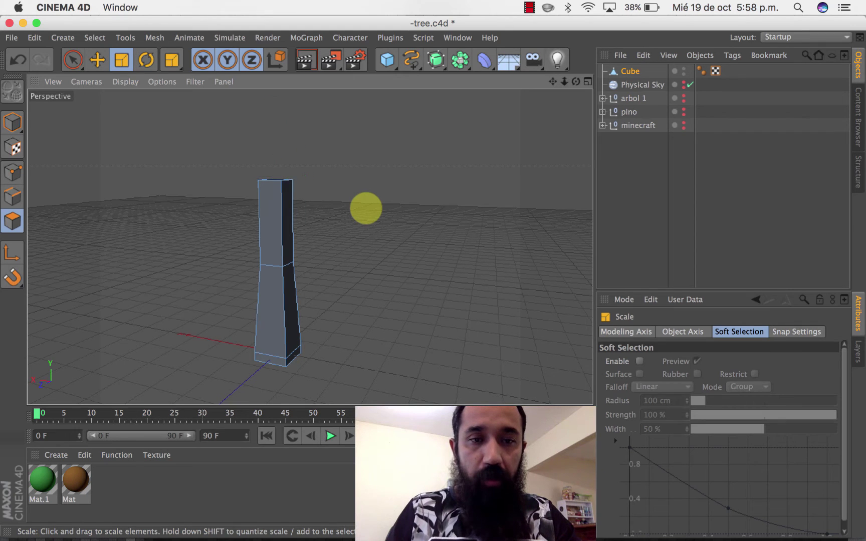
{"action": "key", "text": "super+z"}
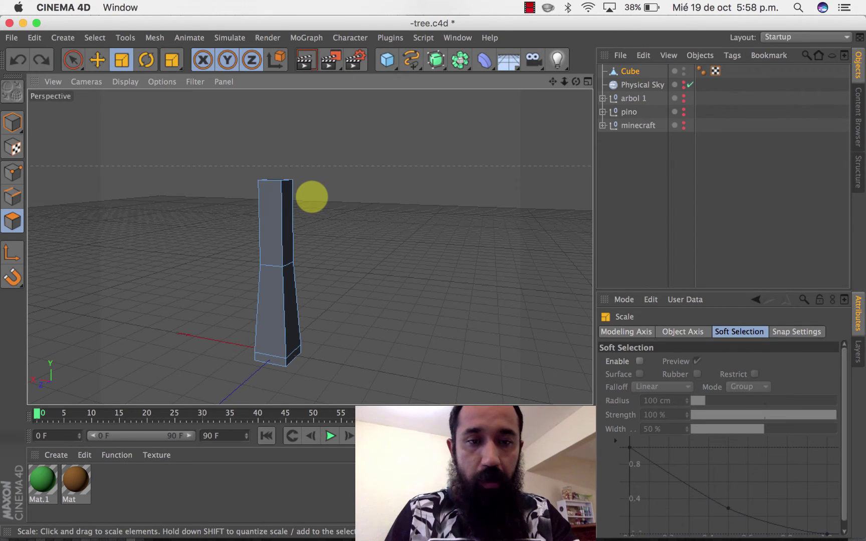
{"action": "mouse_move", "coordinate": [328, 179]}
{"action": "left_mouse_down"}
{"action": "mouse_move", "coordinate": [338, 185]}
{"action": "mouse_move", "coordinate": [101, 216]}
{"action": "left_mouse_up"}
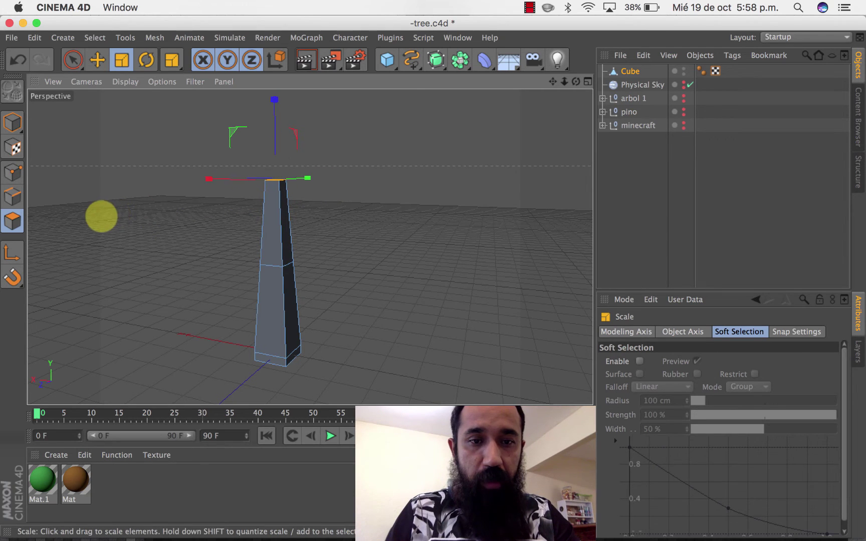
{"action": "left_click", "coordinate": [97, 60]}
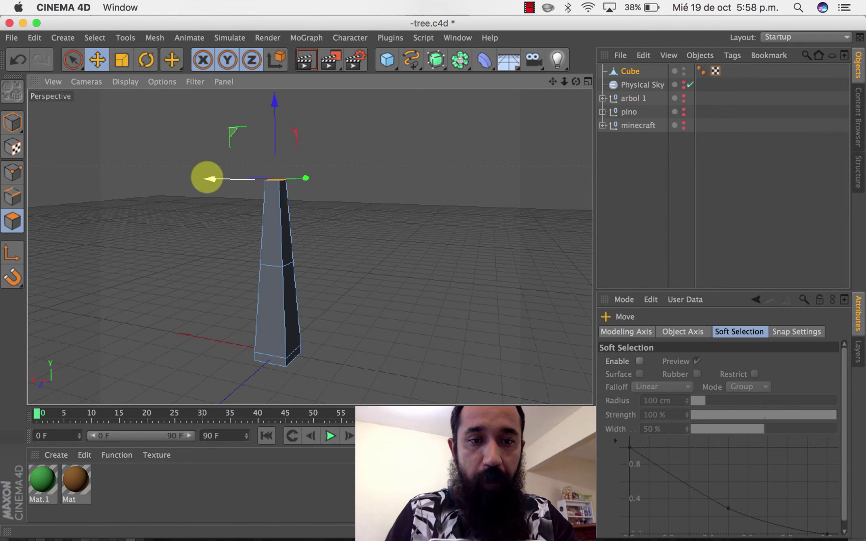
{"action": "left_click_drag", "start_coordinate": [208, 179], "coordinate": [238, 174]}
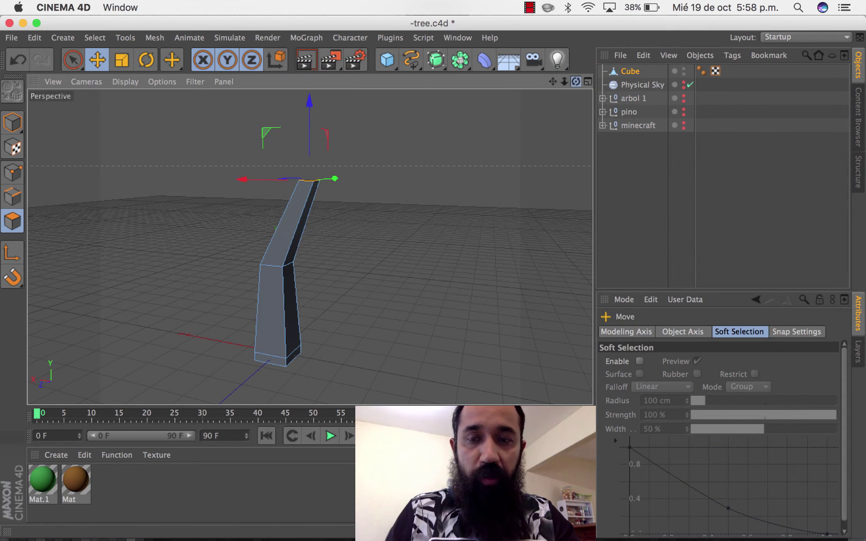
{"action": "left_click_drag", "start_coordinate": [576, 81], "coordinate": [577, 80]}
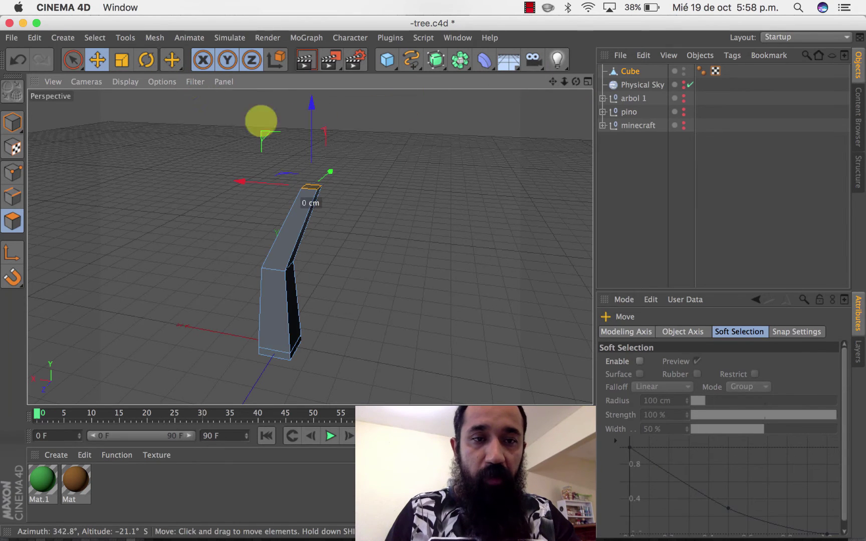
- Extrude a new segment up from the trunk top, scale it to about 75% and shift it left on X
{"action": "right_click", "coordinate": [311, 187]}
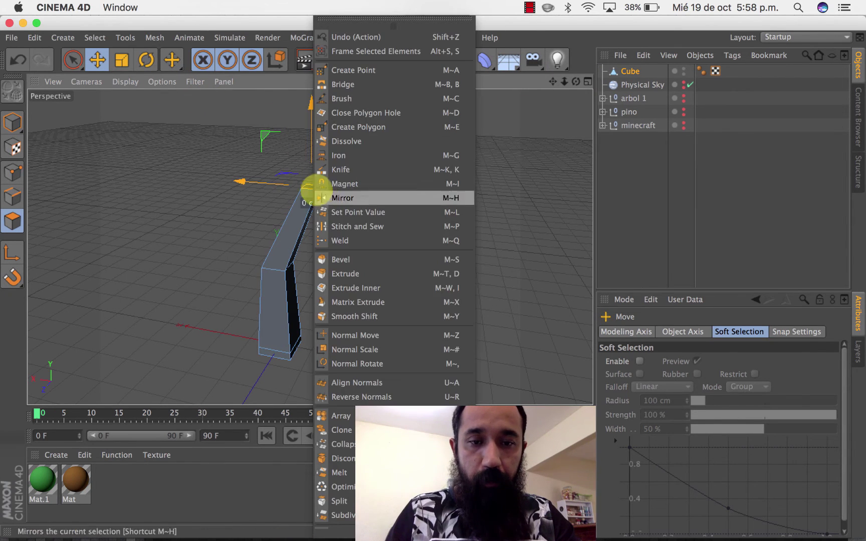
{"action": "left_click", "coordinate": [349, 274]}
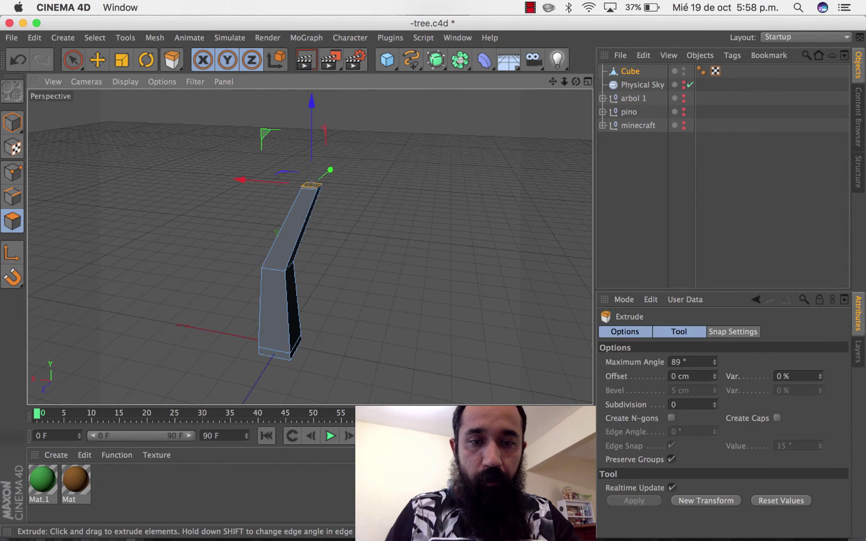
{"action": "left_click_drag", "start_coordinate": [309, 181], "coordinate": [312, 110]}
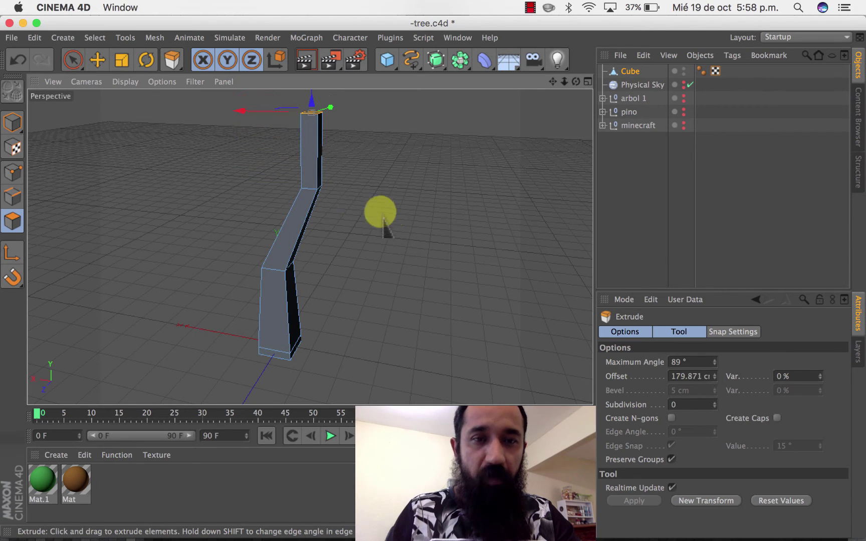
{"action": "left_click", "coordinate": [122, 60]}
{"action": "left_click_drag", "start_coordinate": [211, 164], "coordinate": [59, 187]}
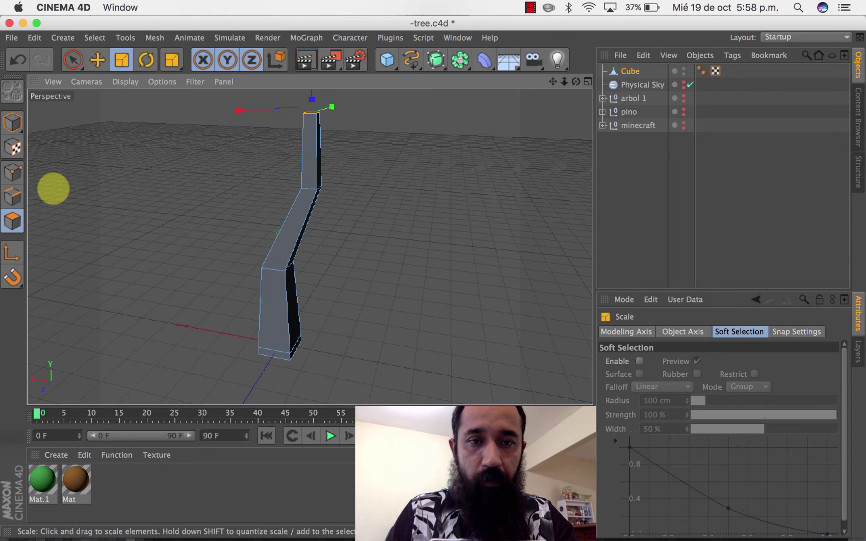
{"action": "left_click", "coordinate": [97, 60]}
{"action": "left_click_drag", "start_coordinate": [251, 102], "coordinate": [224, 101]}
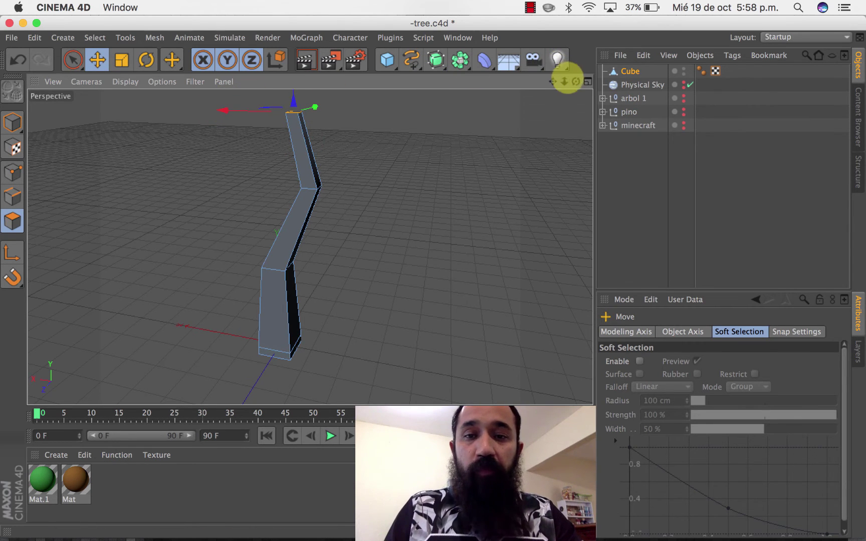
{"action": "left_click_drag", "start_coordinate": [576, 81], "coordinate": [309, 247]}
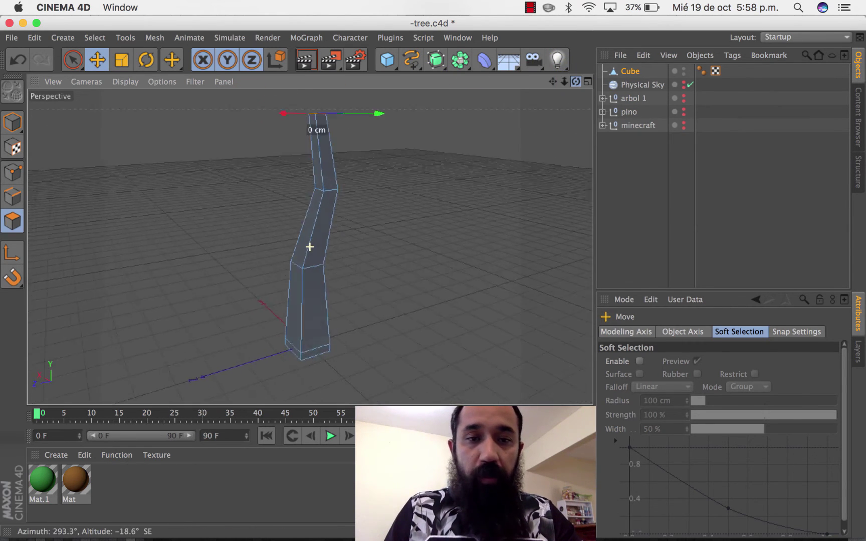
{"action": "left_click_drag", "start_coordinate": [576, 81], "coordinate": [554, 81]}
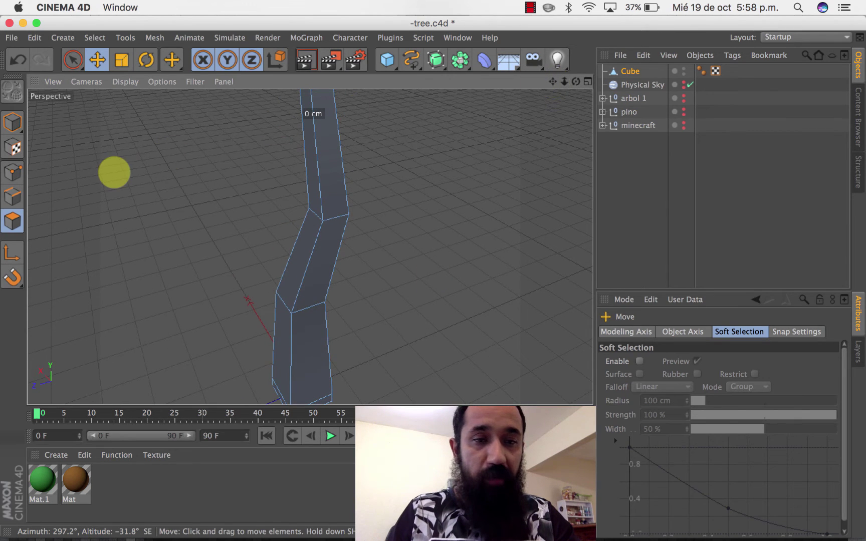
- Knife-cut across two opposite edges of the upper trunk segment just above the bend
{"action": "left_click", "coordinate": [12, 197]}
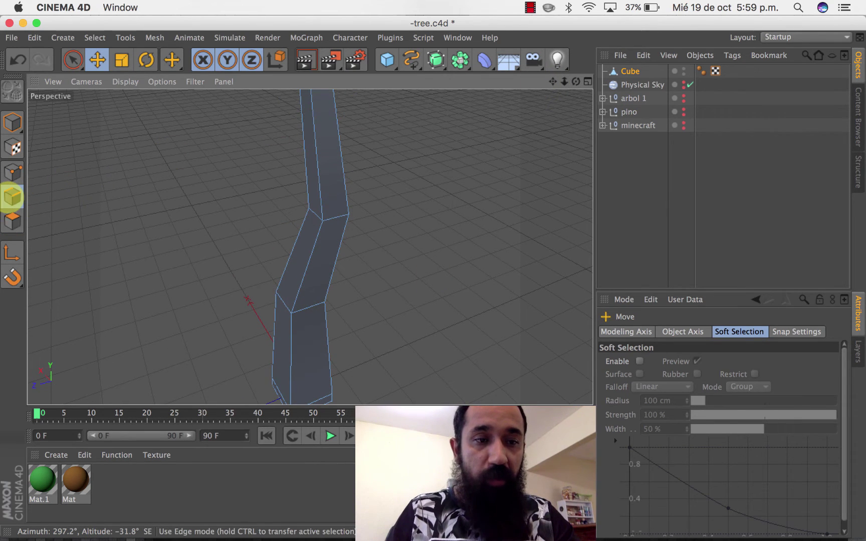
{"action": "left_click", "coordinate": [320, 181]}
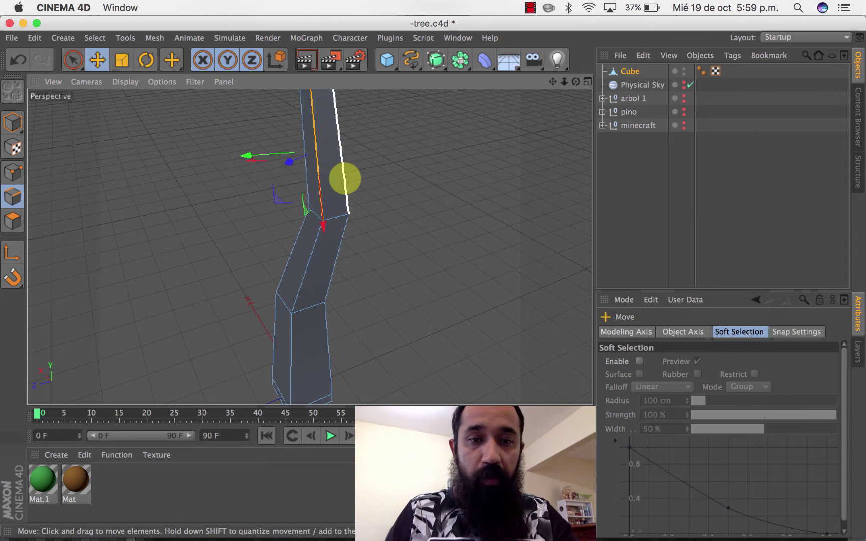
{"action": "left_click", "coordinate": [343, 180], "text": "shift"}
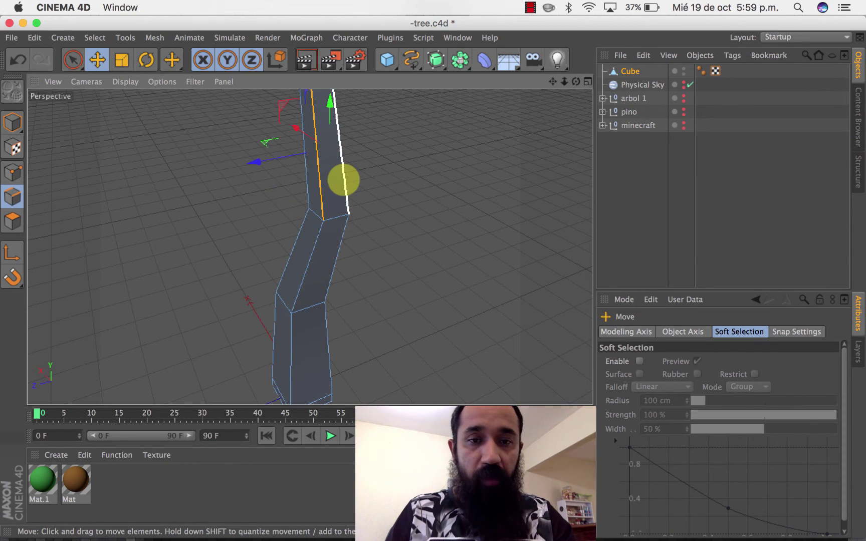
{"action": "right_click", "coordinate": [343, 180]}
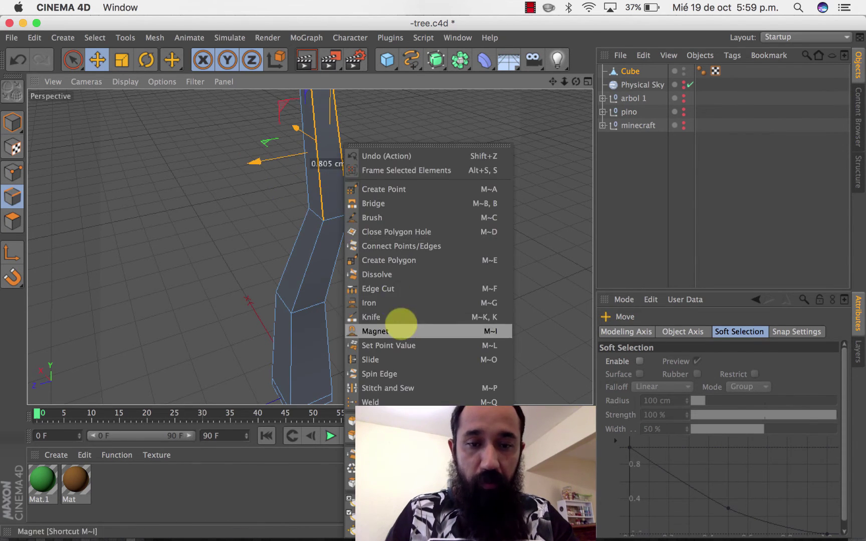
{"action": "left_click", "coordinate": [397, 317]}
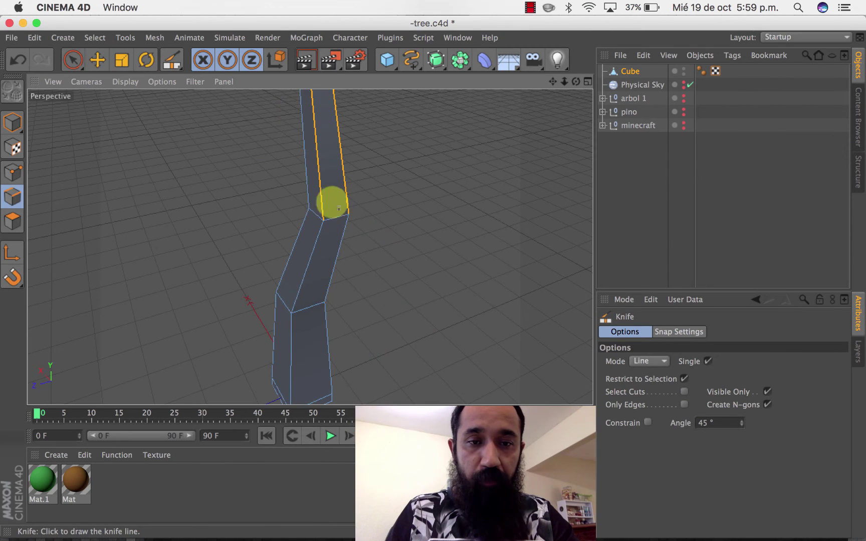
{"action": "left_click_drag", "start_coordinate": [319, 190], "coordinate": [354, 185]}
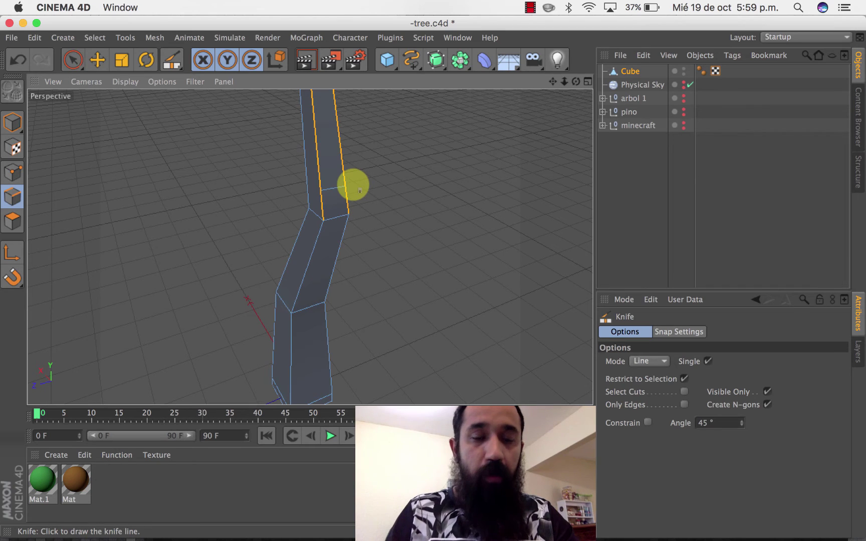
- Select the small new face created by the cut in polygon mode
{"action": "left_click", "coordinate": [97, 59]}
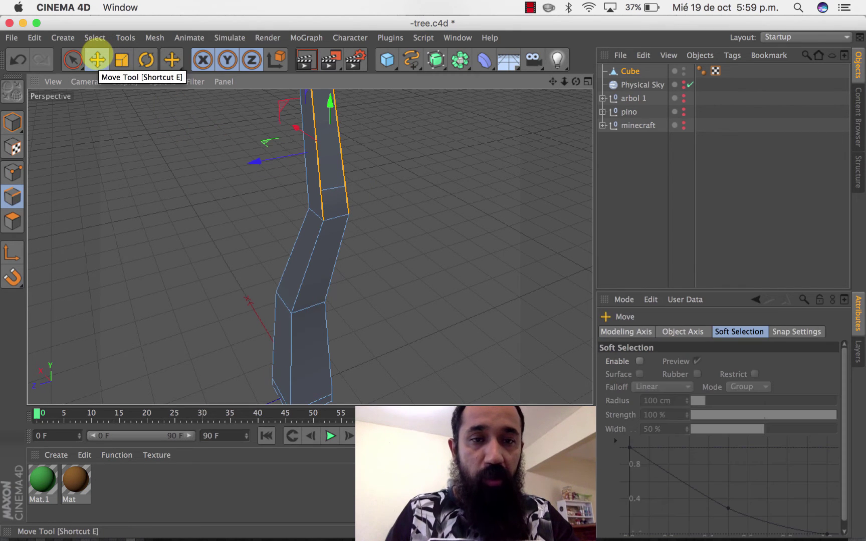
{"action": "left_click", "coordinate": [13, 219]}
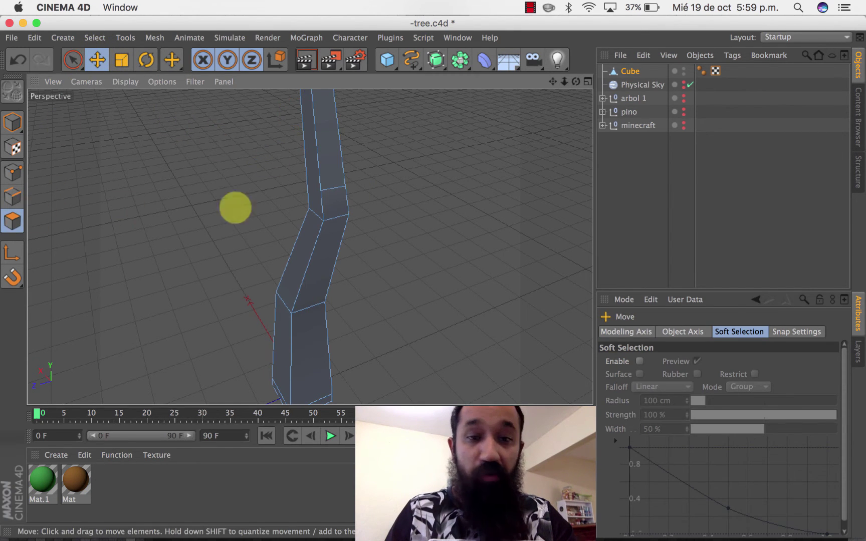
{"action": "left_click", "coordinate": [333, 203]}
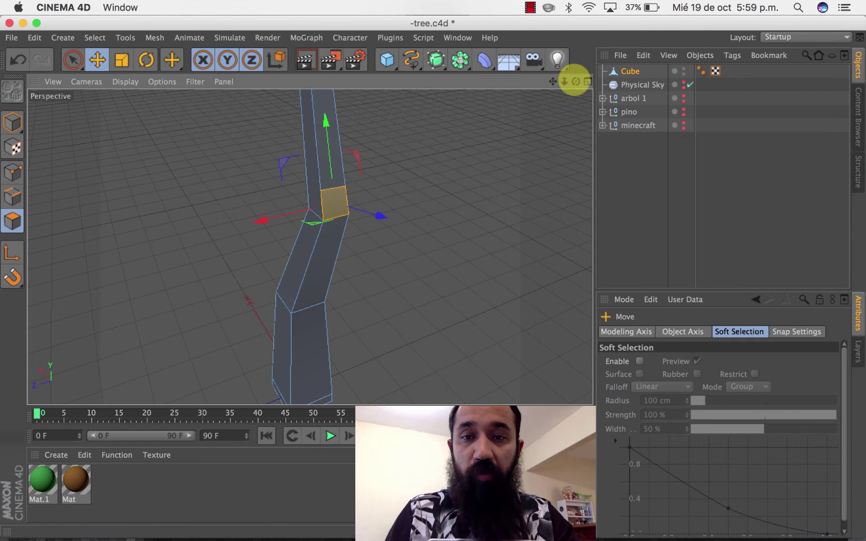
- Extrude the small trunk face outward to the right as a side branch
{"action": "mouse_move", "coordinate": [576, 81]}
{"action": "left_mouse_down"}
{"action": "mouse_move", "coordinate": [587, 75]}
{"action": "mouse_move", "coordinate": [554, 89]}
{"action": "left_mouse_up"}
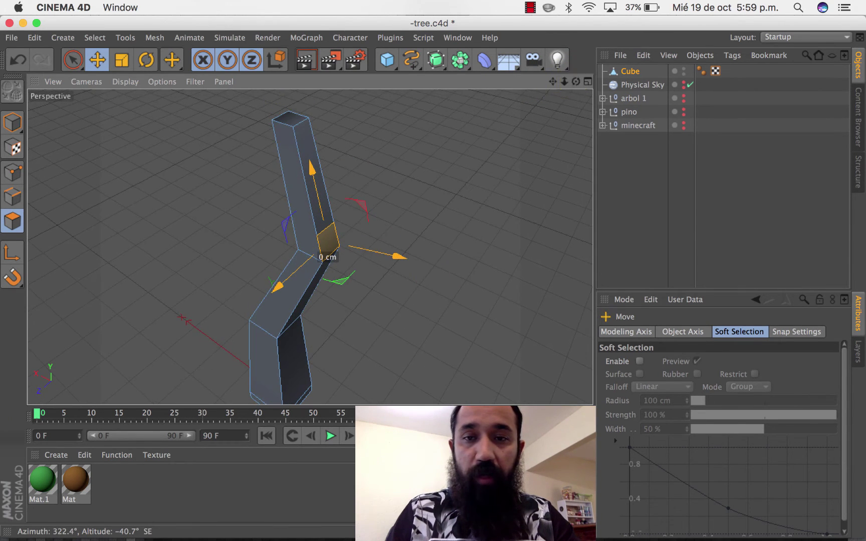
{"action": "left_click_drag", "start_coordinate": [310, 246], "coordinate": [310, 247], "text": "alt"}
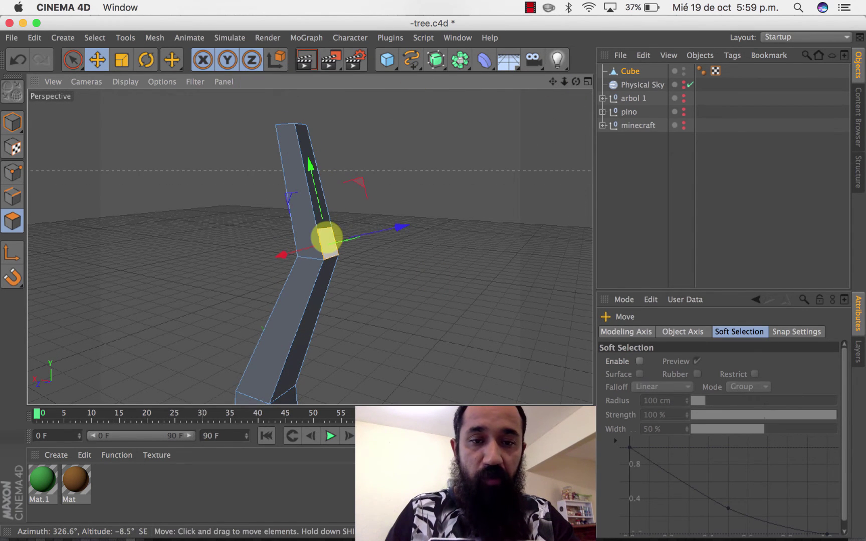
{"action": "right_click", "coordinate": [326, 239]}
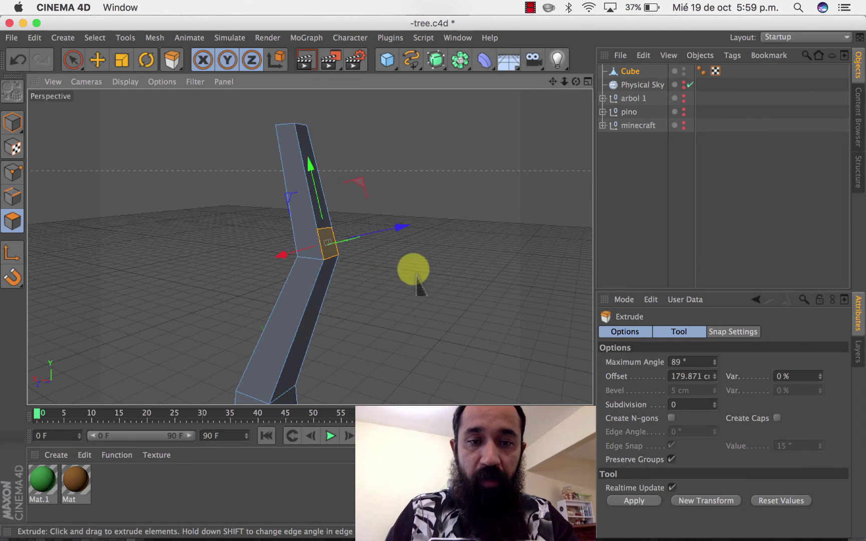
{"action": "left_click_drag", "start_coordinate": [368, 284], "coordinate": [414, 271]}
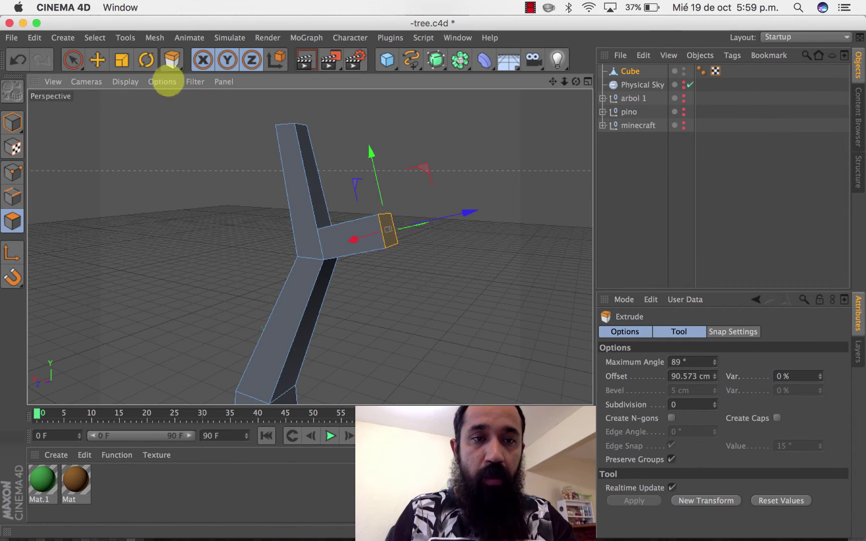
- Narrow the branch end face, tilt it about 32° and raise it up and left
{"action": "left_click", "coordinate": [122, 60]}
{"action": "left_click_drag", "start_coordinate": [446, 260], "coordinate": [227, 297]}
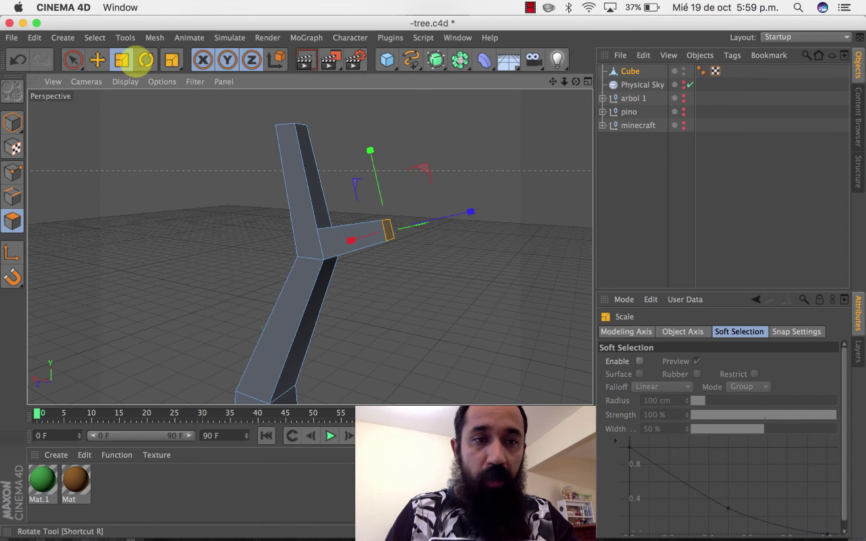
{"action": "left_click", "coordinate": [146, 59]}
{"action": "mouse_move", "coordinate": [354, 193]}
{"action": "left_mouse_down"}
{"action": "mouse_move", "coordinate": [334, 216]}
{"action": "mouse_move", "coordinate": [331, 209]}
{"action": "left_mouse_up"}
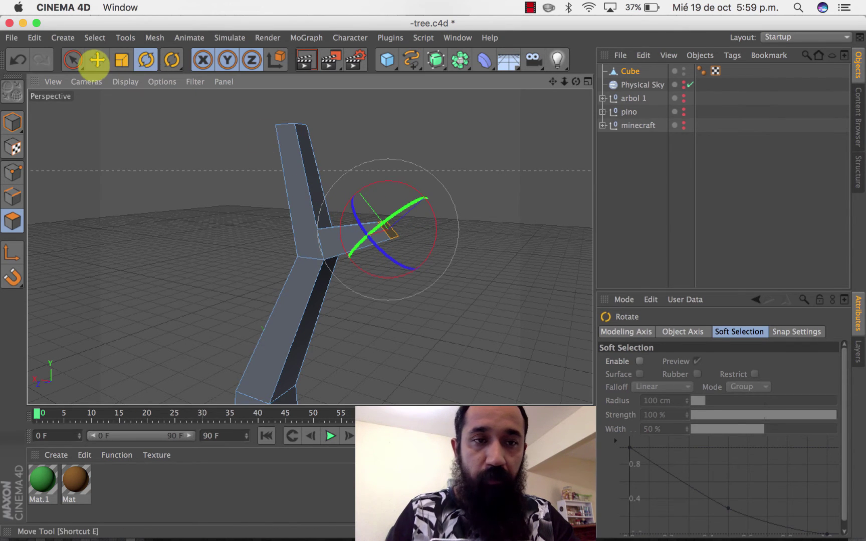
{"action": "left_click", "coordinate": [97, 59]}
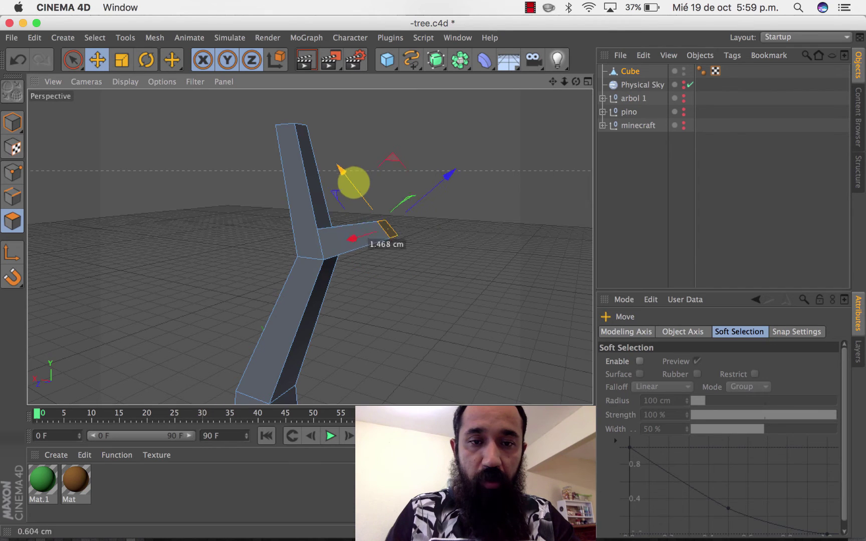
{"action": "left_click_drag", "start_coordinate": [354, 183], "coordinate": [348, 171]}
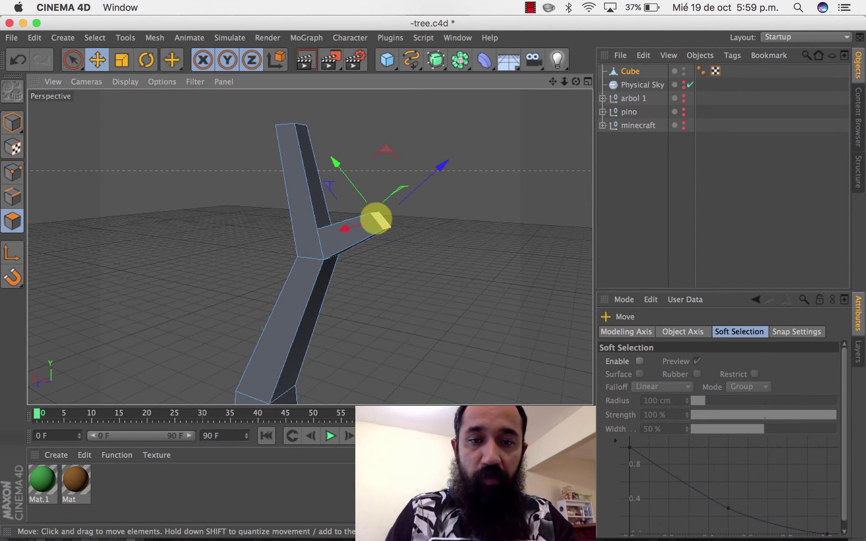
- Extrude the branch tip again, shrinking and slightly tilting the new tip face
{"action": "right_click", "coordinate": [376, 219]}
{"action": "left_click", "coordinate": [430, 282]}
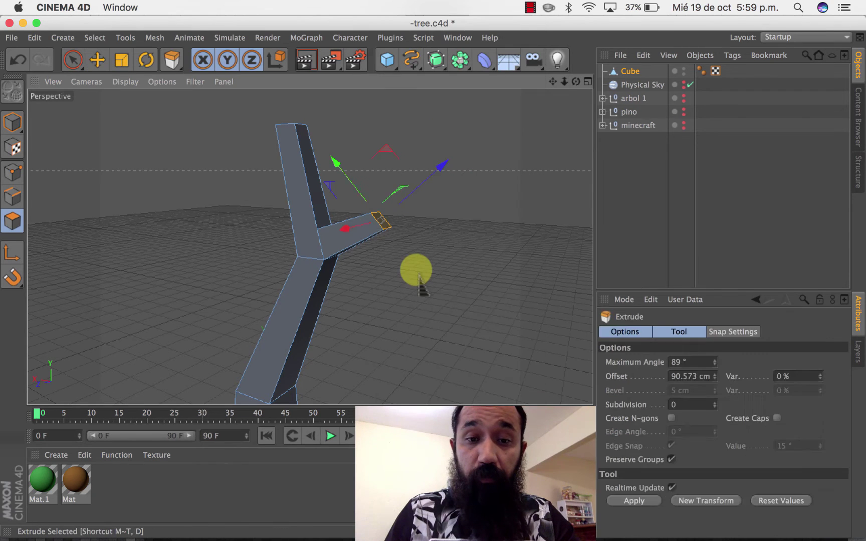
{"action": "left_click_drag", "start_coordinate": [464, 248], "coordinate": [469, 248]}
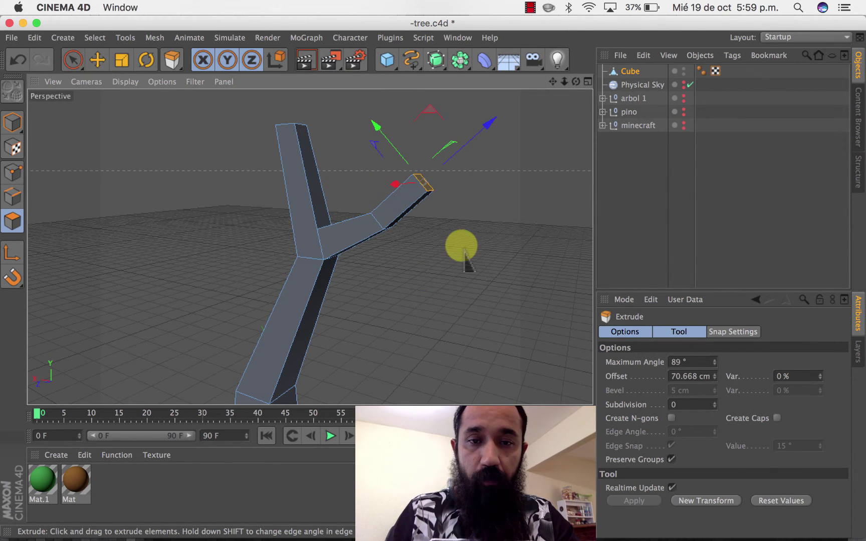
{"action": "left_click", "coordinate": [122, 59]}
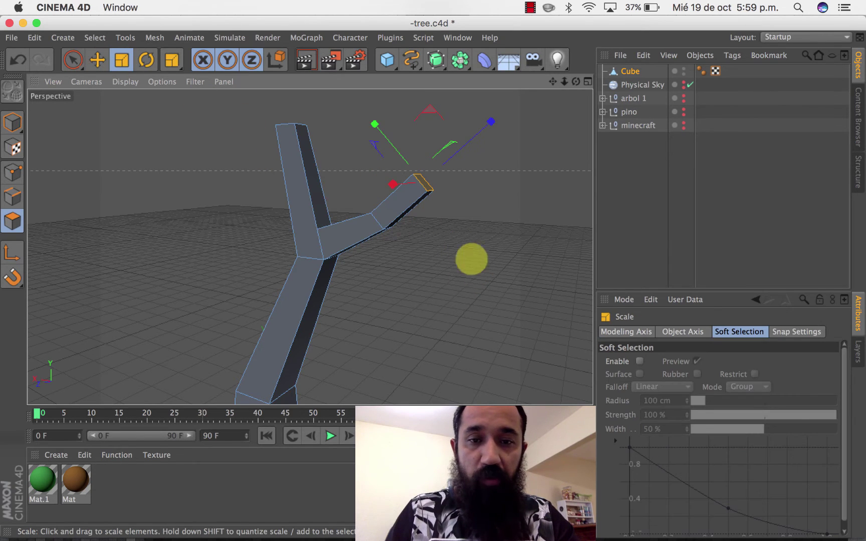
{"action": "left_click_drag", "start_coordinate": [455, 221], "coordinate": [174, 221]}
{"action": "left_click", "coordinate": [146, 59]}
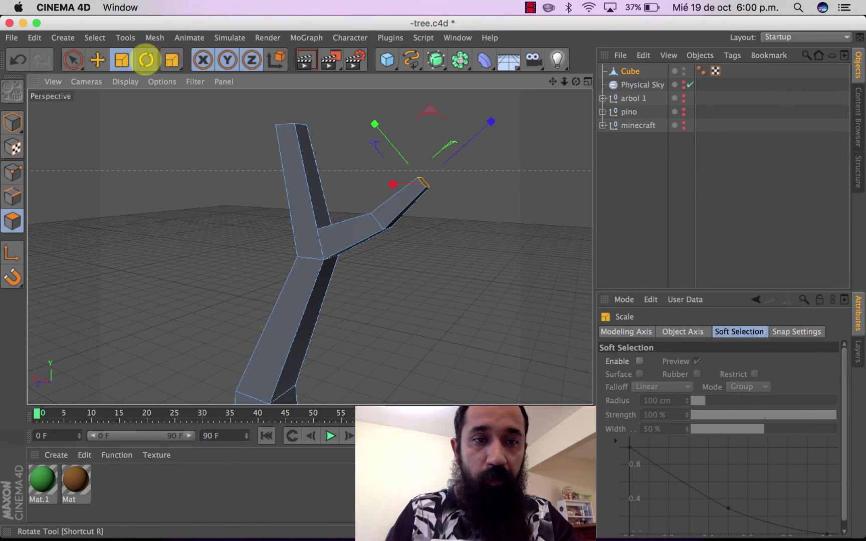
{"action": "left_click_drag", "start_coordinate": [412, 140], "coordinate": [396, 139]}
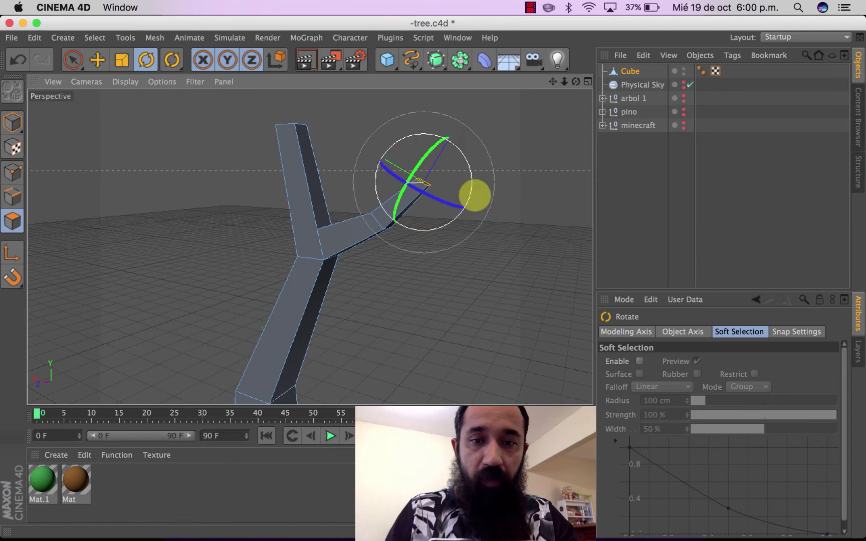
{"action": "left_click", "coordinate": [97, 60]}
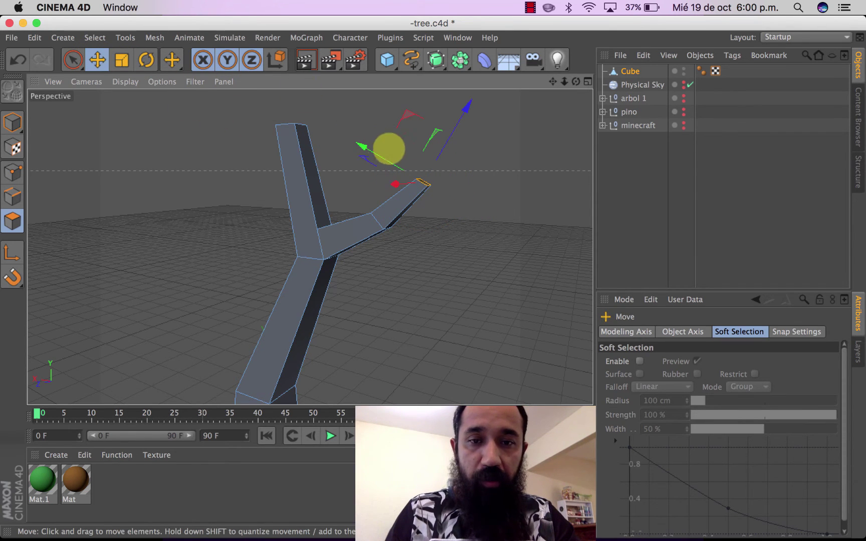
- Extrude a final tapered branch segment and pull its tip further up and out
{"action": "right_click", "coordinate": [425, 183]}
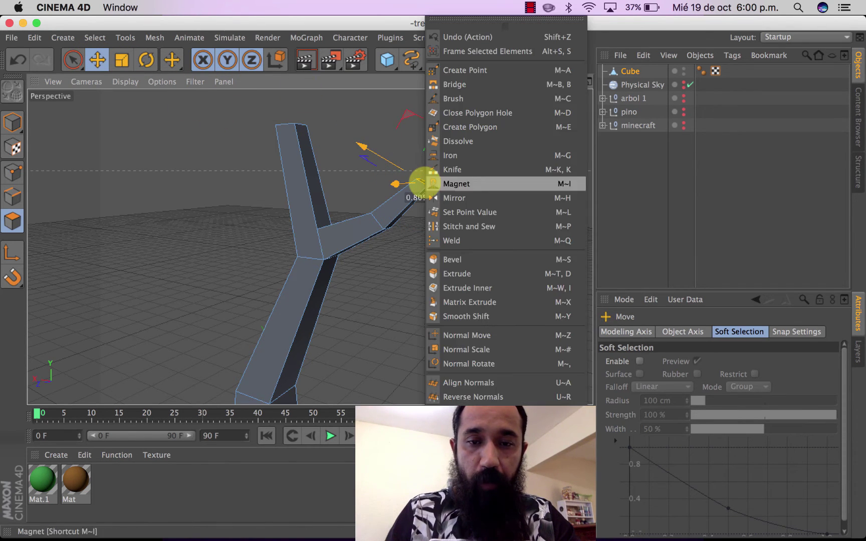
{"action": "left_click", "coordinate": [482, 275]}
{"action": "left_click_drag", "start_coordinate": [473, 221], "coordinate": [466, 220]}
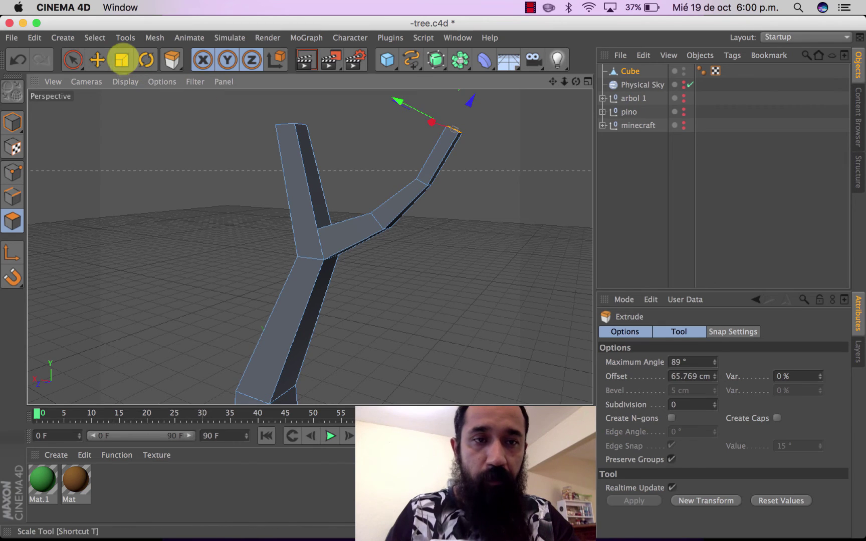
{"action": "left_click", "coordinate": [122, 60]}
{"action": "left_click_drag", "start_coordinate": [461, 158], "coordinate": [257, 173]}
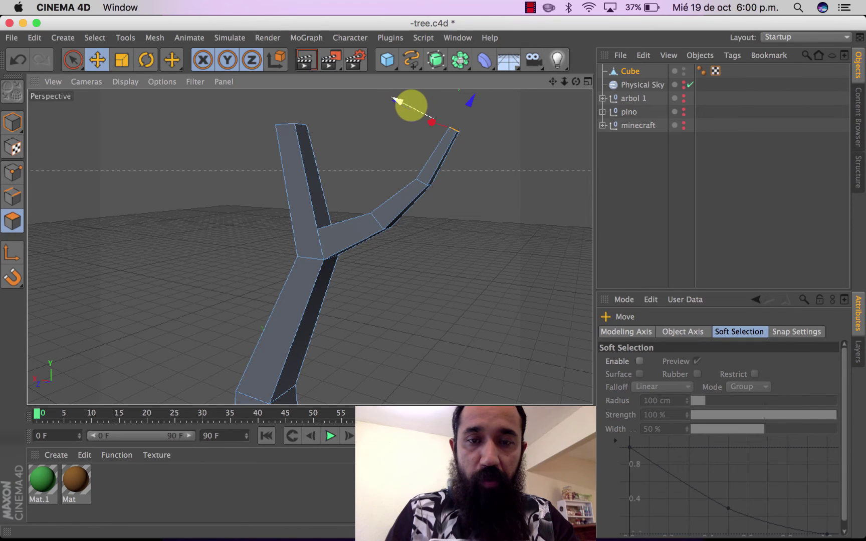
{"action": "left_click_drag", "start_coordinate": [411, 105], "coordinate": [447, 105]}
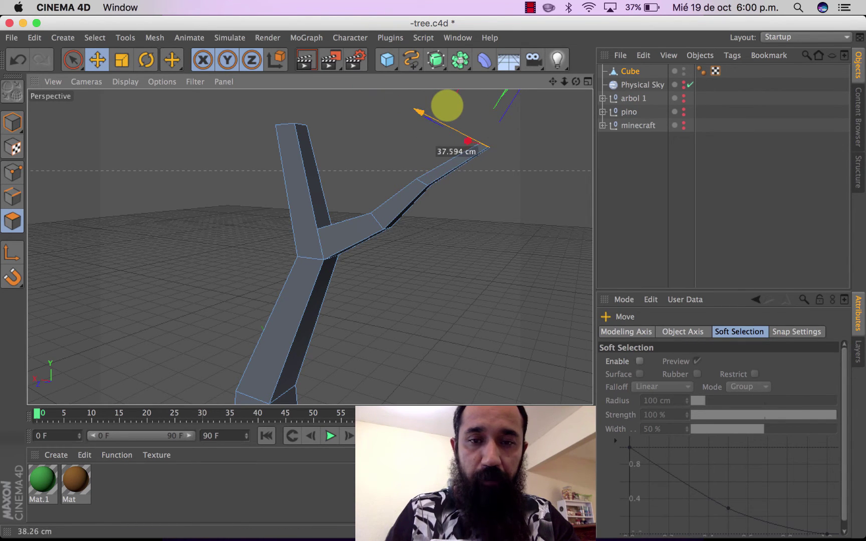
{"action": "left_click_drag", "start_coordinate": [448, 106], "coordinate": [448, 106]}
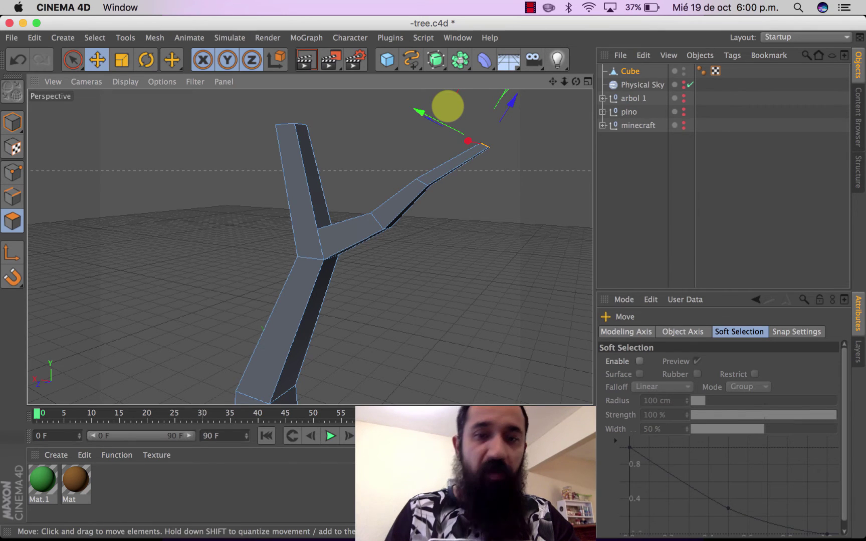
{"action": "left_click_drag", "start_coordinate": [507, 105], "coordinate": [508, 100]}
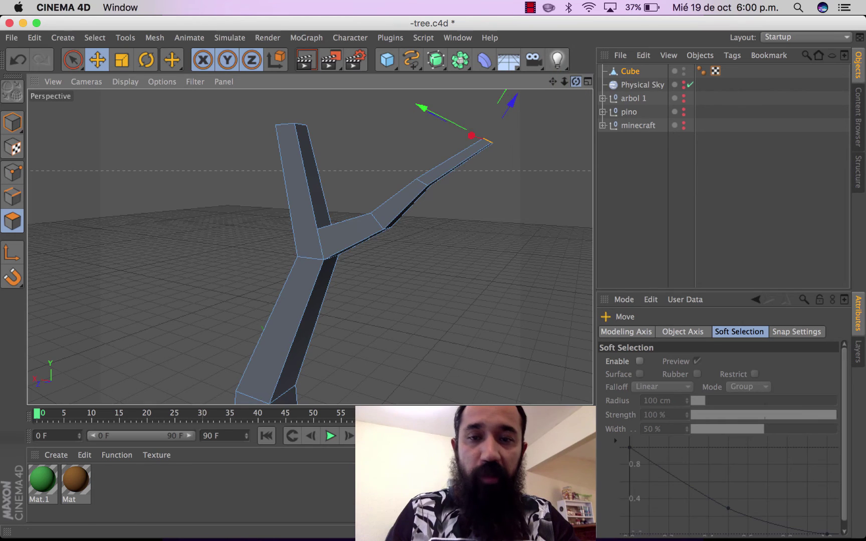
{"action": "left_click_drag", "start_coordinate": [310, 247], "coordinate": [309, 247], "text": "alt"}
- Select the left and inner edges near the trunk base in edge mode
{"action": "left_click", "coordinate": [13, 197]}
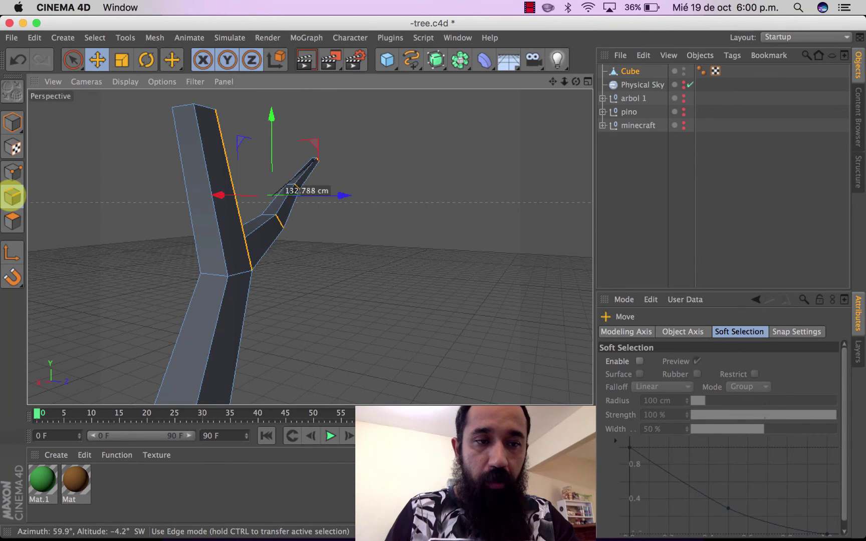
{"action": "left_click", "coordinate": [196, 252]}
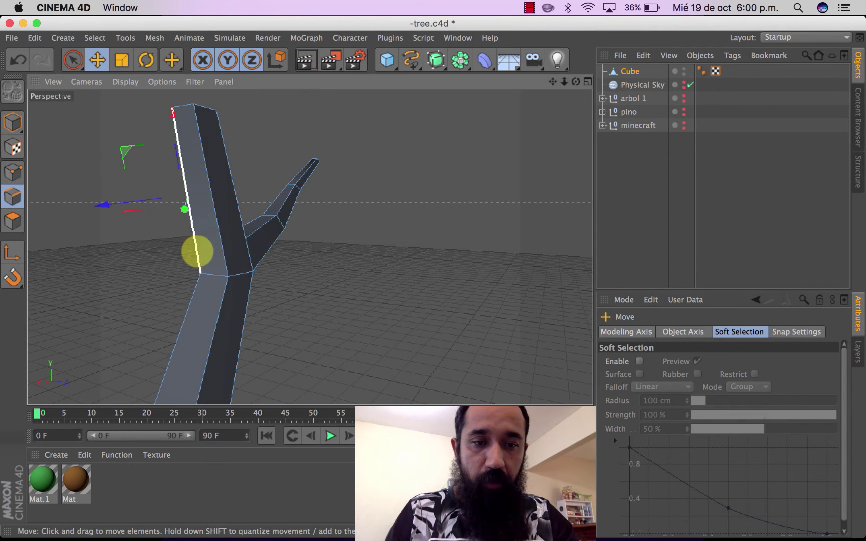
{"action": "left_click", "coordinate": [222, 254], "text": "shift"}
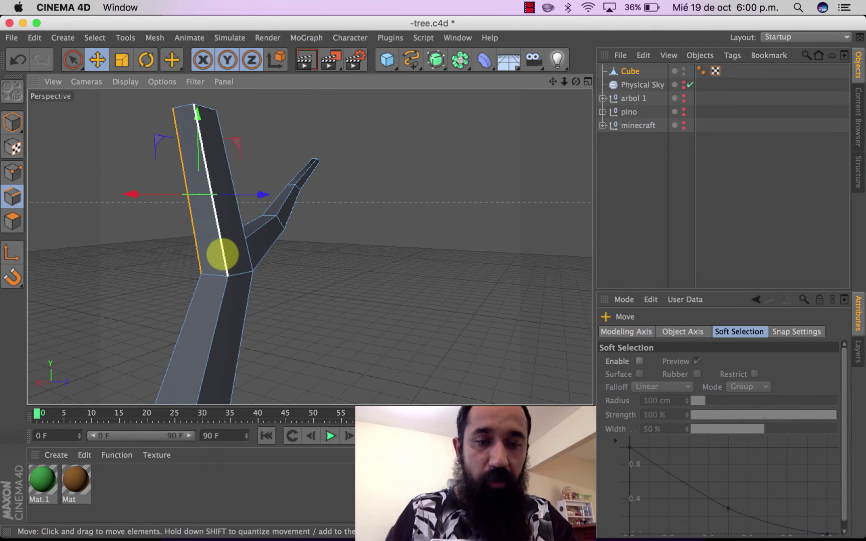
- Knife-cut between the selected trunk edges and select the new small polygon
{"action": "right_click", "coordinate": [222, 254]}
{"action": "left_click", "coordinate": [256, 314]}
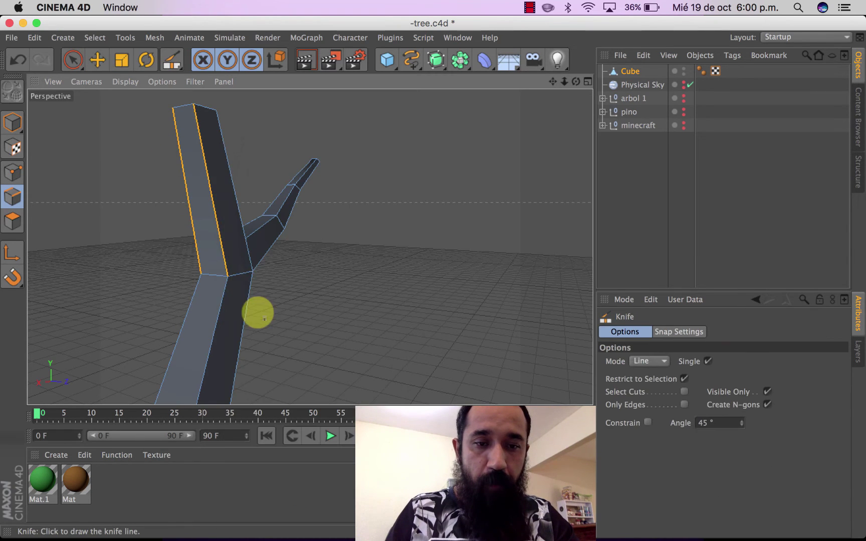
{"action": "left_click", "coordinate": [225, 259]}
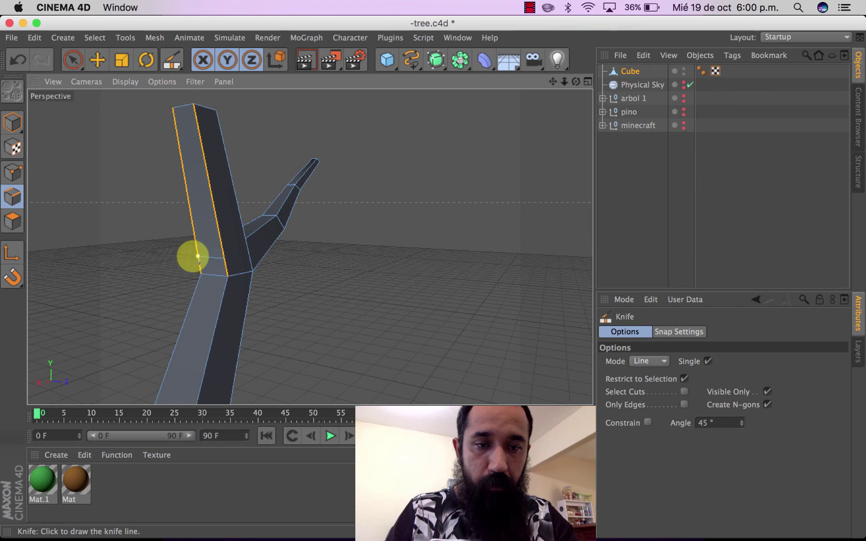
{"action": "left_click", "coordinate": [95, 59]}
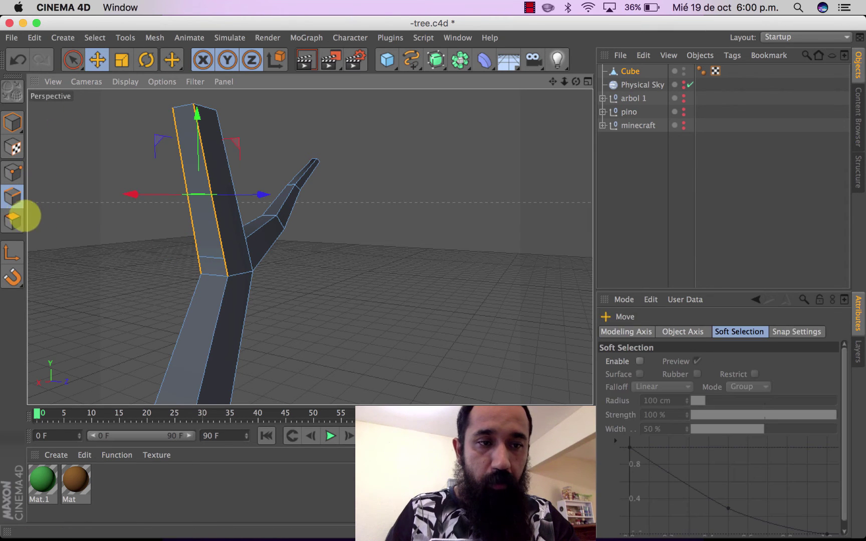
{"action": "left_click", "coordinate": [21, 218]}
{"action": "left_click", "coordinate": [199, 265]}
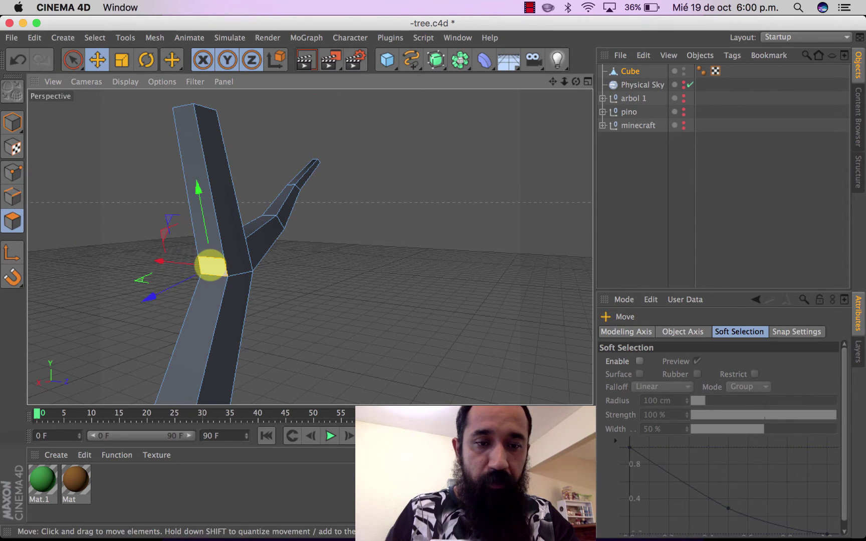
- Extrude the new trunk polygon outward about 76.5 cm as a left branch
{"action": "left_click_drag", "start_coordinate": [576, 81], "coordinate": [589, 83]}
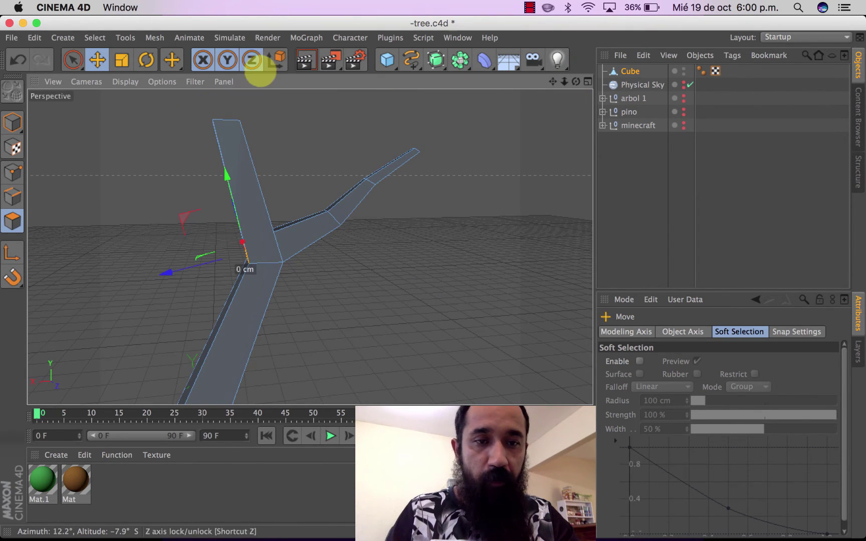
{"action": "left_click_drag", "start_coordinate": [576, 81], "coordinate": [547, 87]}
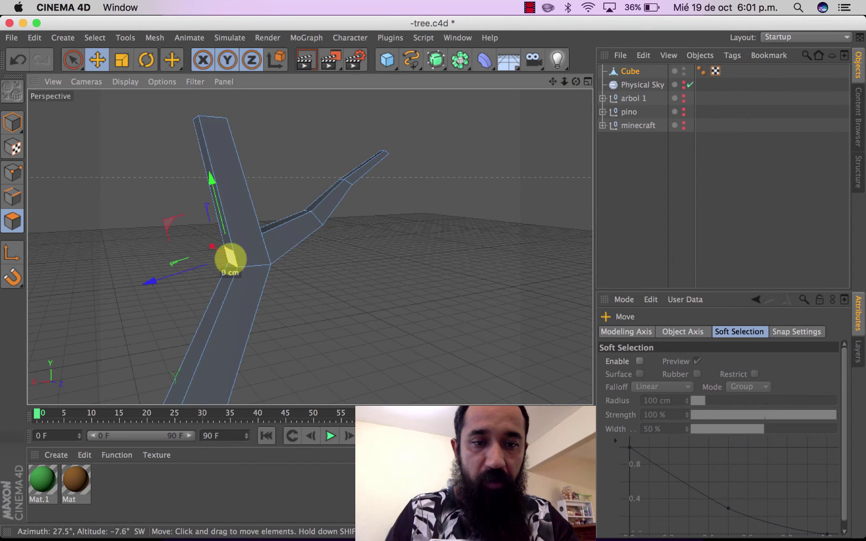
{"action": "right_click", "coordinate": [231, 259]}
{"action": "left_click", "coordinate": [249, 274]}
{"action": "left_click_drag", "start_coordinate": [256, 276], "coordinate": [322, 286]}
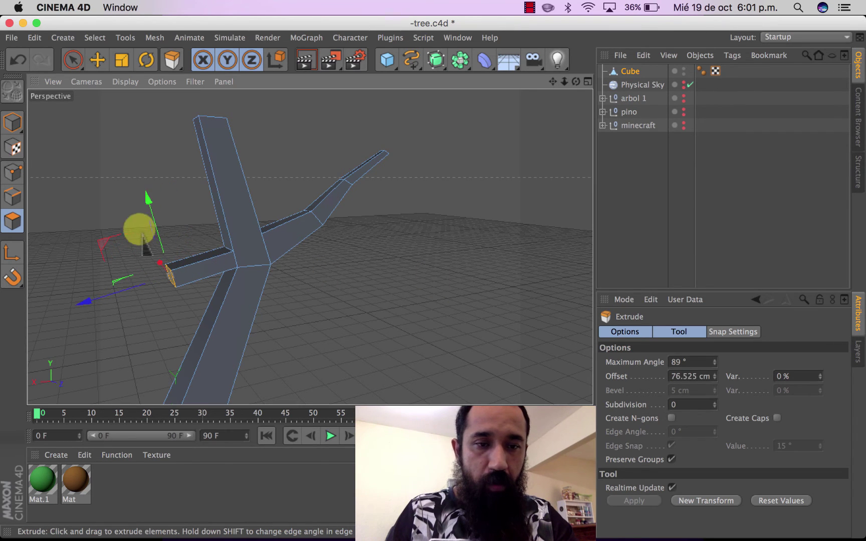
- Shrink the left branch tip face, tilt it slightly and lift it upward
{"action": "left_click", "coordinate": [147, 60]}
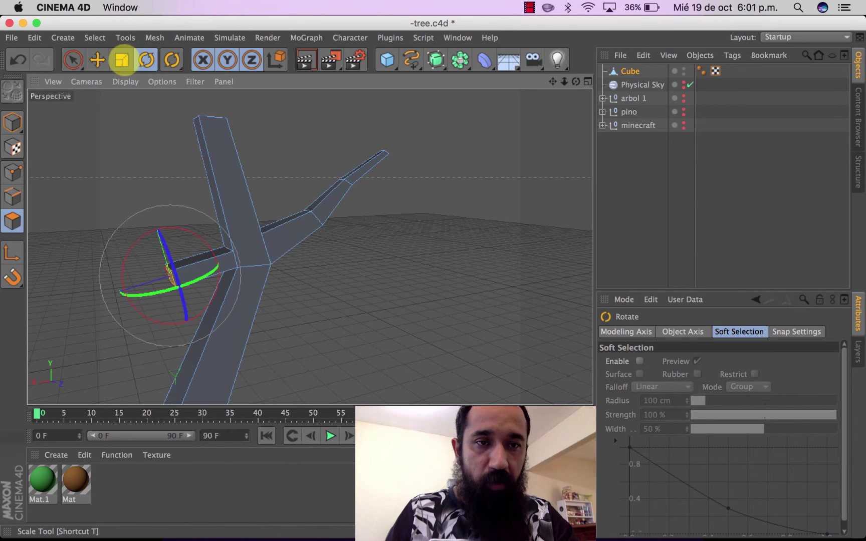
{"action": "left_click", "coordinate": [122, 59]}
{"action": "left_click_drag", "start_coordinate": [188, 212], "coordinate": [87, 278]}
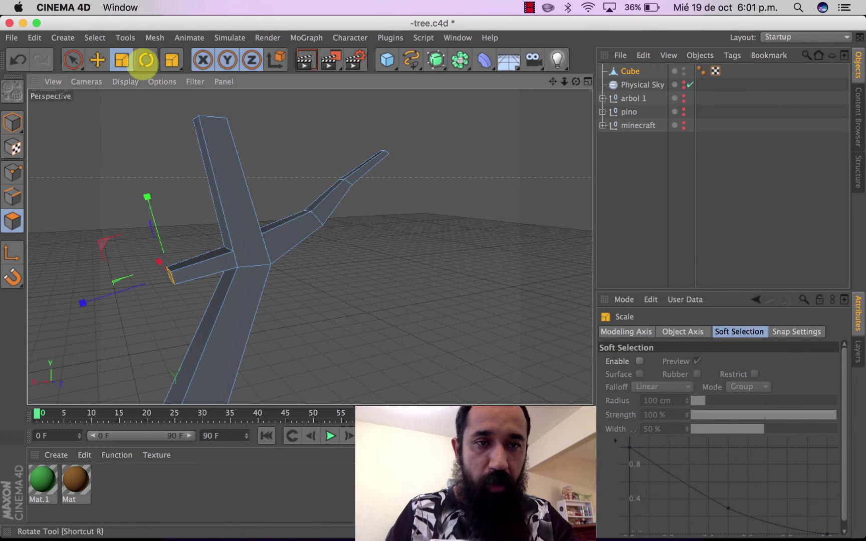
{"action": "left_click", "coordinate": [146, 60]}
{"action": "left_click_drag", "start_coordinate": [187, 226], "coordinate": [228, 242]}
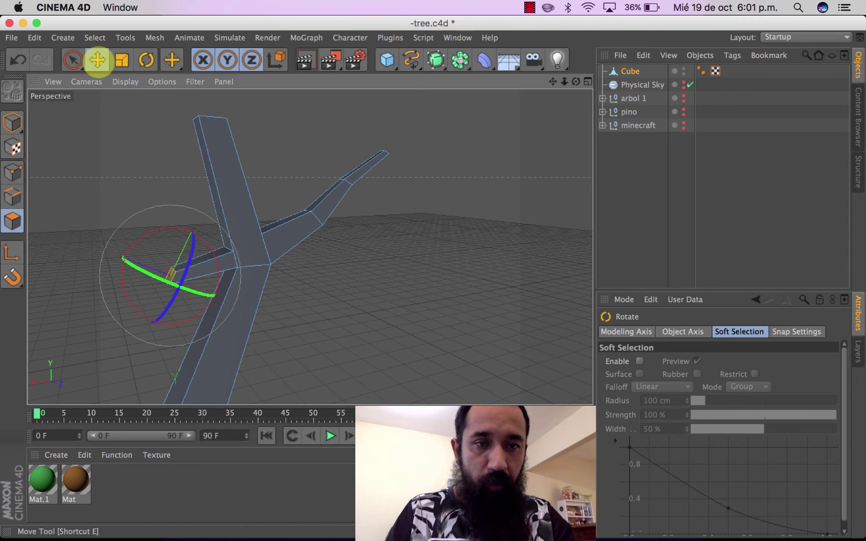
{"action": "left_click", "coordinate": [97, 60]}
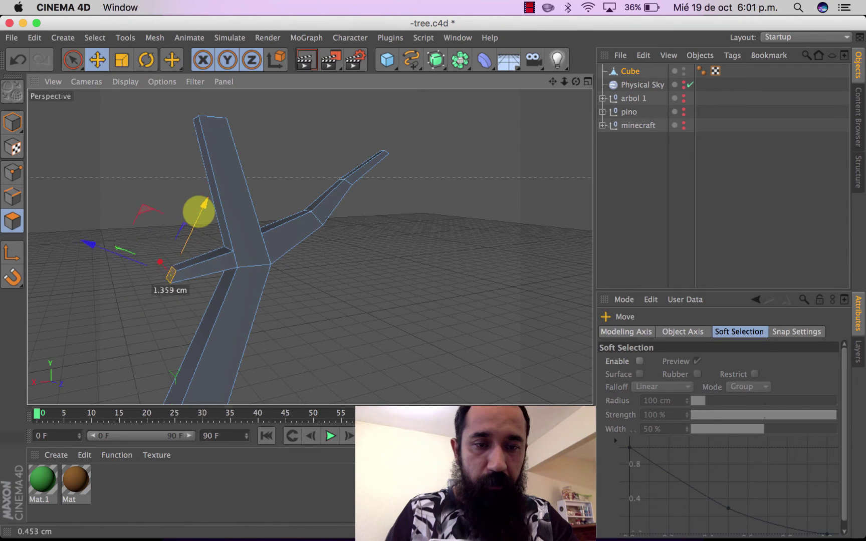
{"action": "mouse_move", "coordinate": [199, 211]}
{"action": "left_mouse_down"}
{"action": "mouse_move", "coordinate": [215, 183]}
{"action": "mouse_move", "coordinate": [205, 195]}
{"action": "left_mouse_up"}
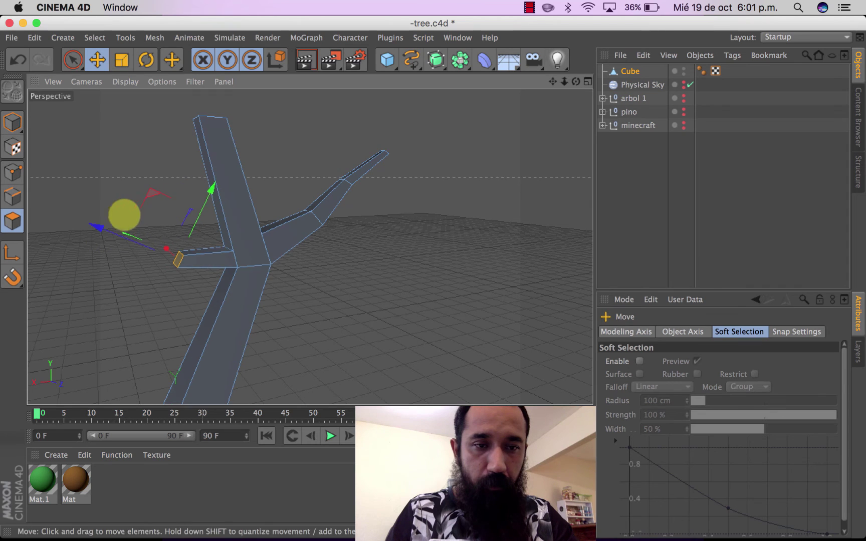
{"action": "left_click_drag", "start_coordinate": [100, 228], "coordinate": [76, 214]}
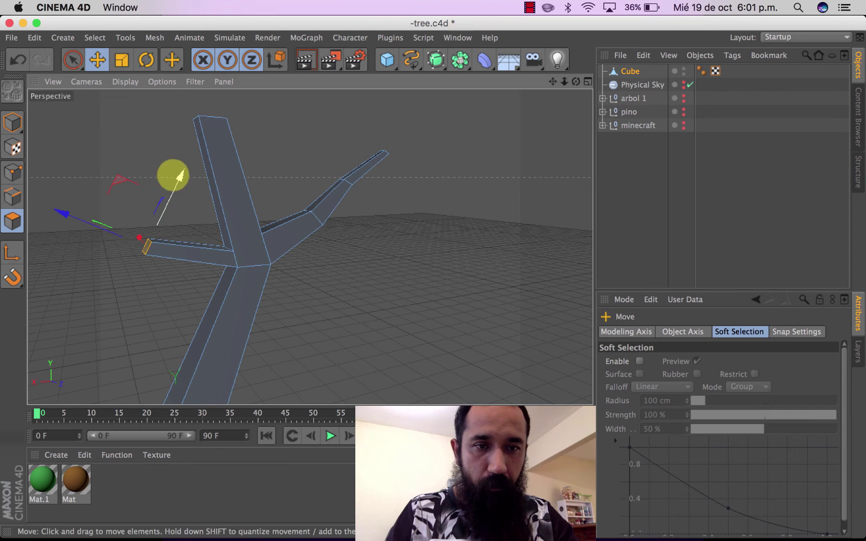
{"action": "left_click_drag", "start_coordinate": [180, 176], "coordinate": [183, 169]}
{"action": "left_click", "coordinate": [147, 60]}
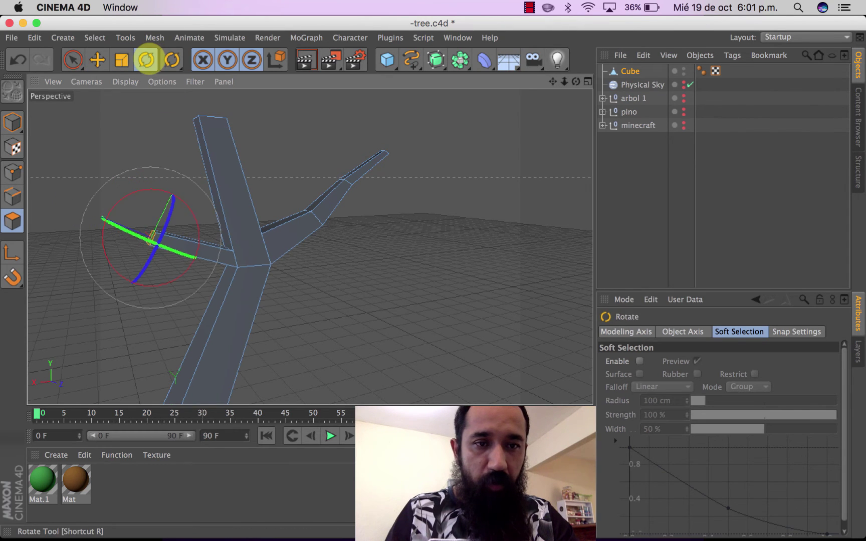
{"action": "left_click_drag", "start_coordinate": [187, 203], "coordinate": [201, 213]}
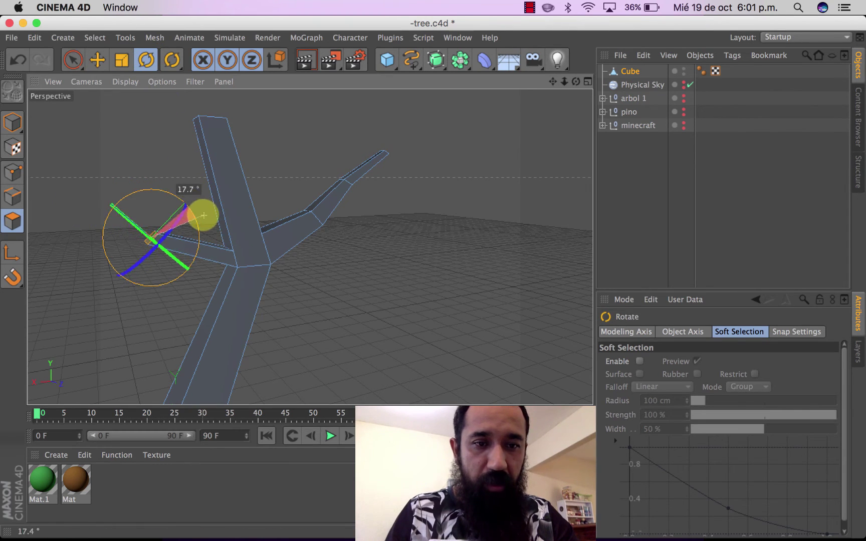
{"action": "left_click", "coordinate": [98, 60]}
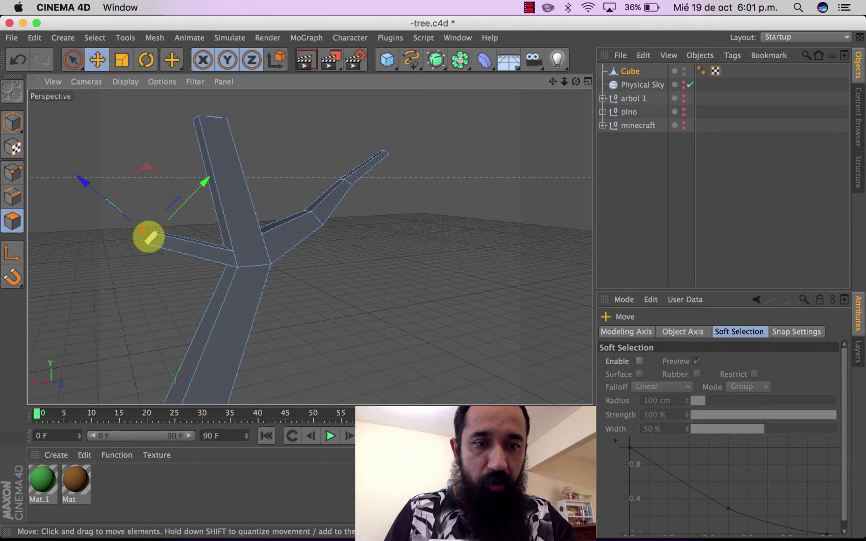
- Extrude another left-branch segment toward the upper left, narrow it and rotate it about 37°
{"action": "right_click", "coordinate": [148, 237]}
{"action": "left_click", "coordinate": [163, 272]}
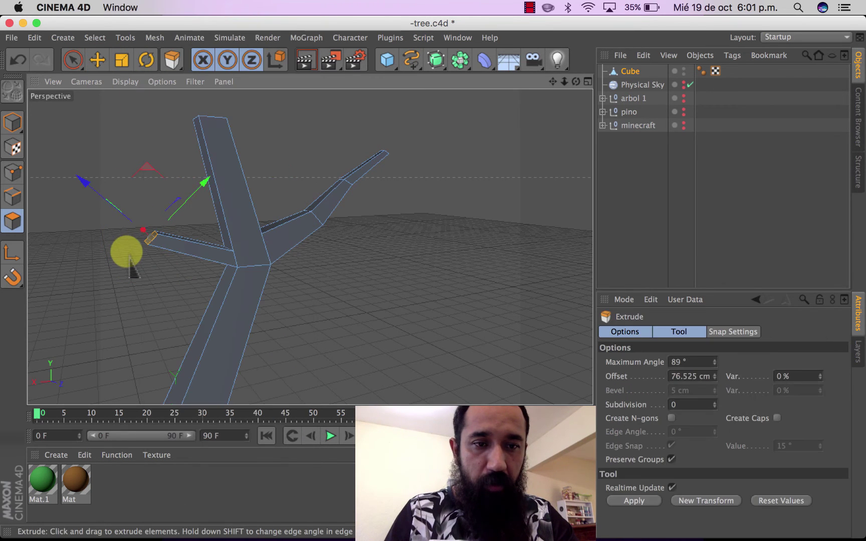
{"action": "left_click_drag", "start_coordinate": [131, 223], "coordinate": [103, 199]}
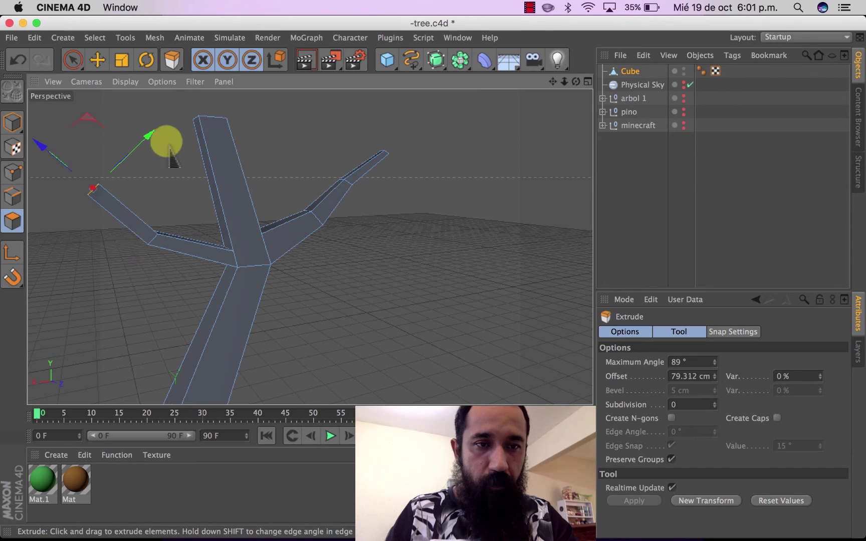
{"action": "left_click", "coordinate": [98, 59]}
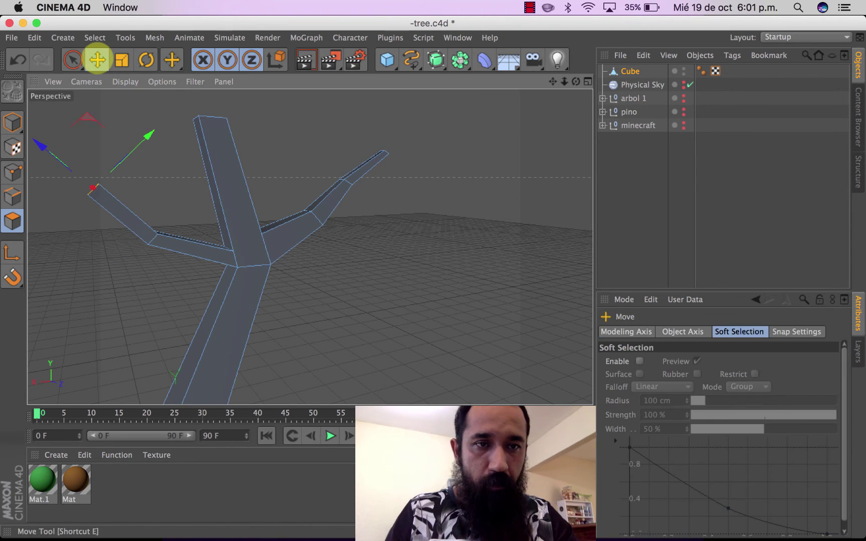
{"action": "left_click_drag", "start_coordinate": [149, 131], "coordinate": [167, 119]}
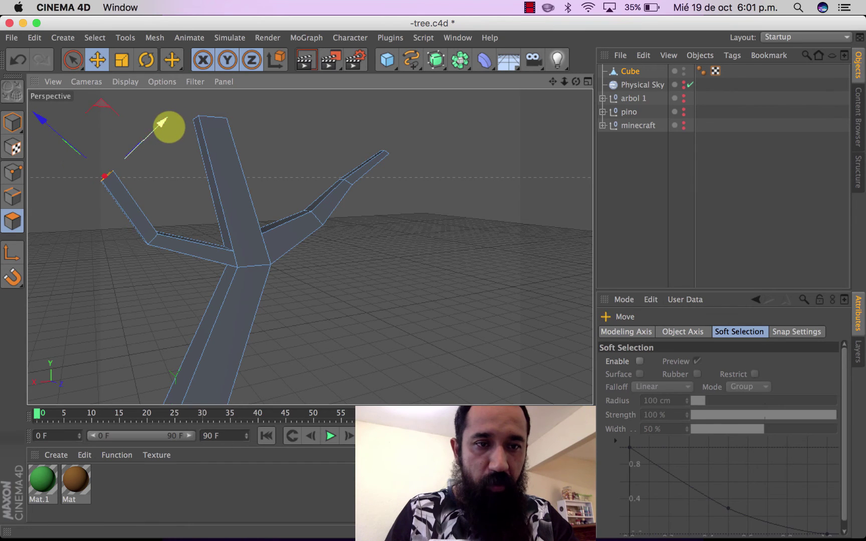
{"action": "left_click", "coordinate": [121, 59]}
{"action": "left_click_drag", "start_coordinate": [174, 194], "coordinate": [63, 285]}
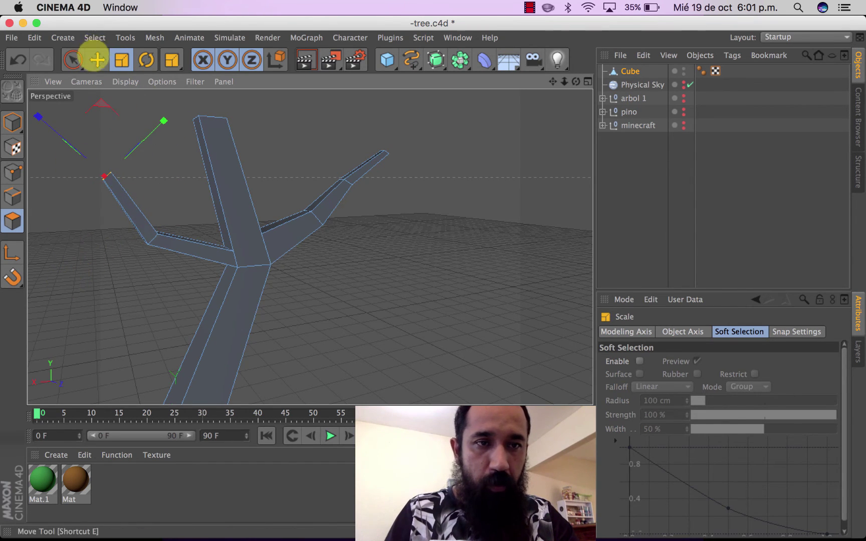
{"action": "left_click", "coordinate": [145, 59]}
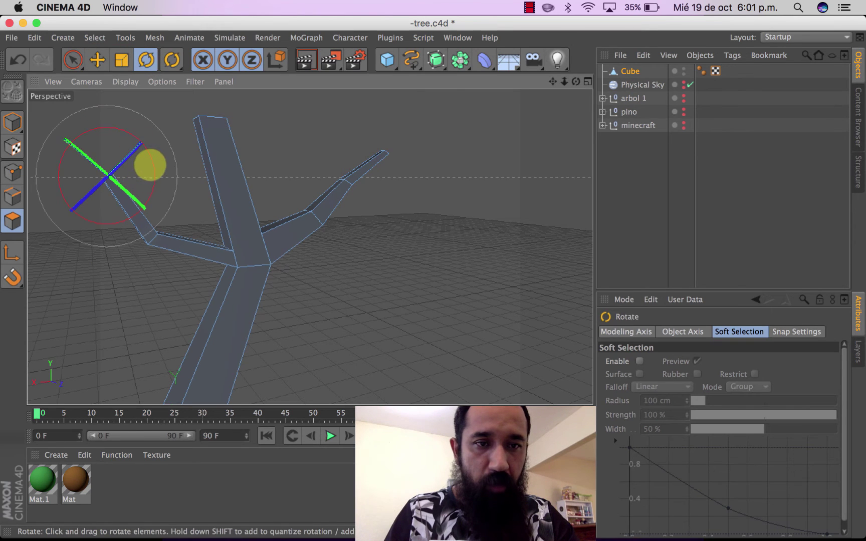
{"action": "left_click_drag", "start_coordinate": [151, 164], "coordinate": [165, 194]}
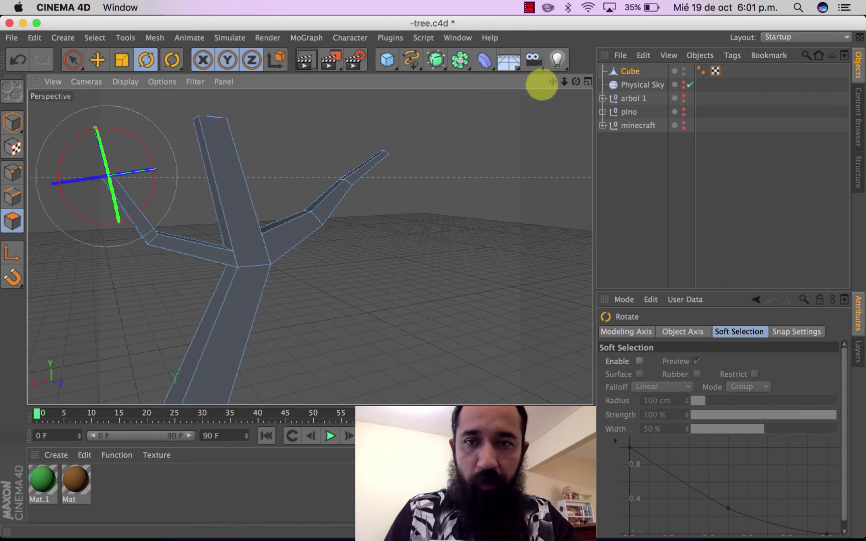
{"action": "left_click_drag", "start_coordinate": [552, 81], "coordinate": [431, 276]}
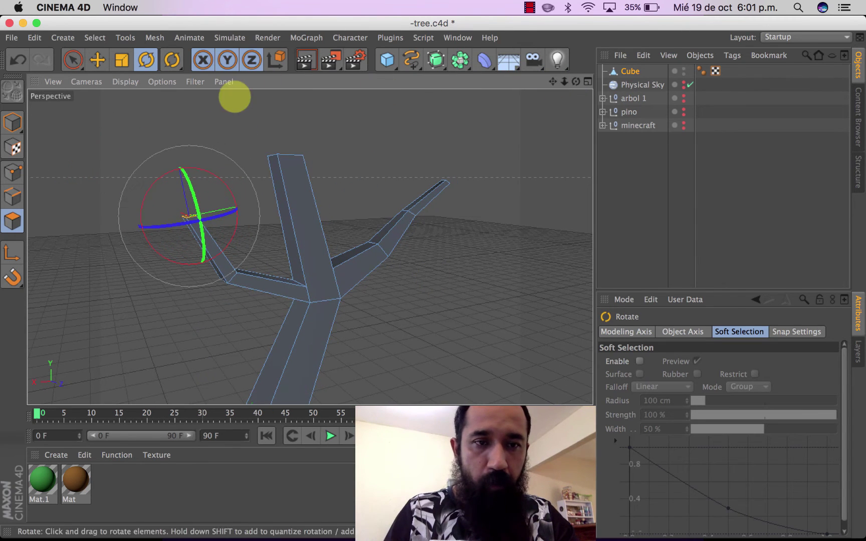
{"action": "left_click", "coordinate": [97, 59]}
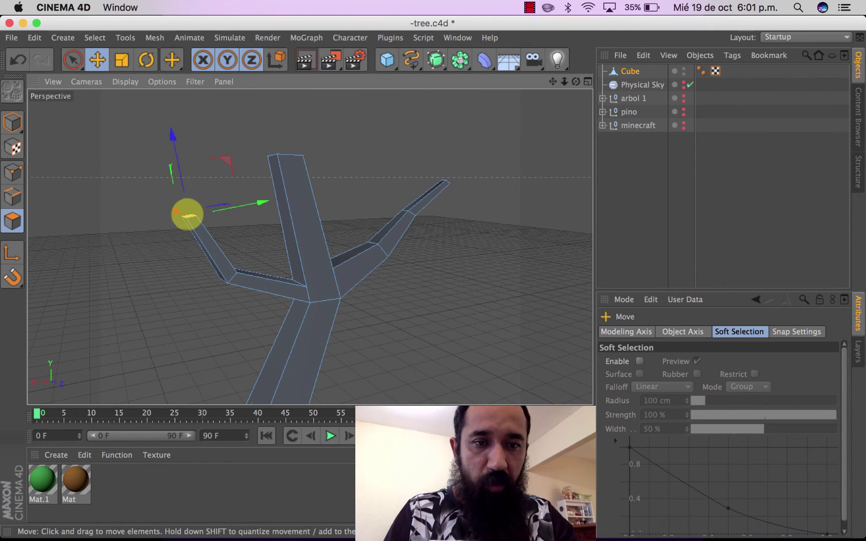
{"action": "right_click", "coordinate": [188, 214]}
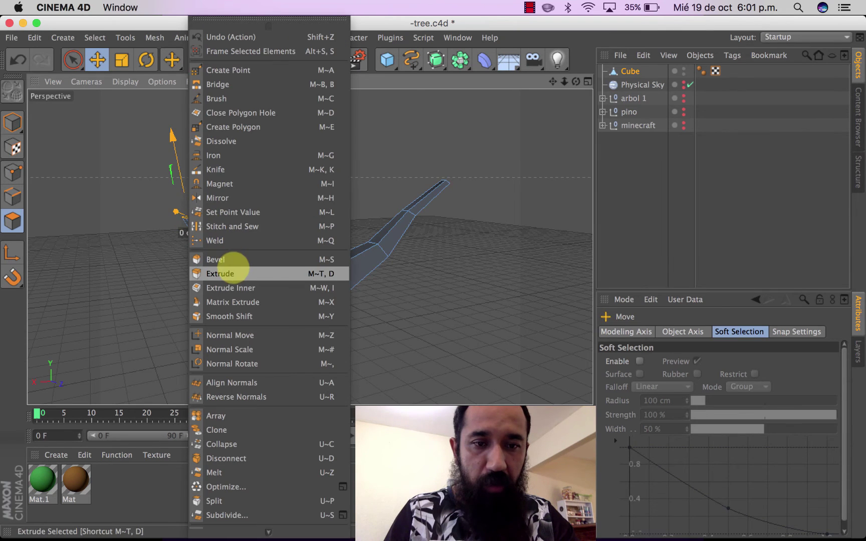
- Extrude the left branch tip into a narrower segment, shifted left and tapered to about half size
{"action": "left_click", "coordinate": [230, 273]}
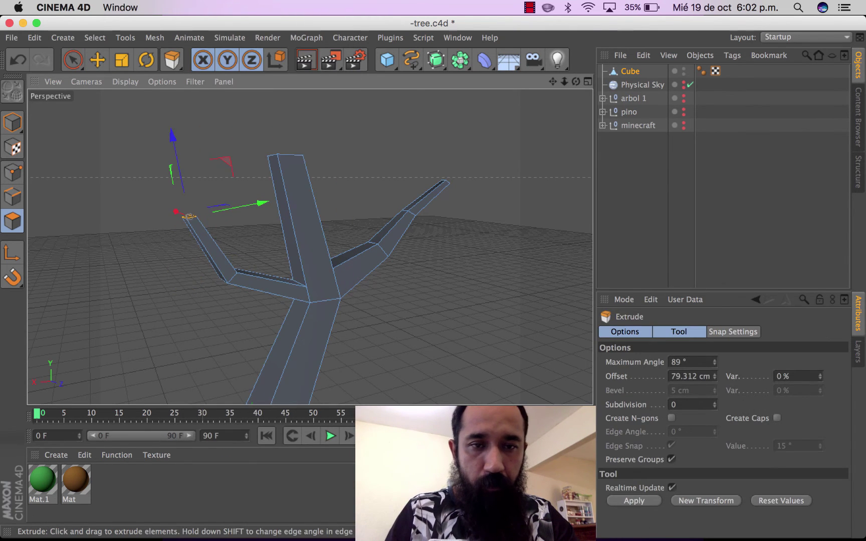
{"action": "left_click_drag", "start_coordinate": [192, 272], "coordinate": [175, 281]}
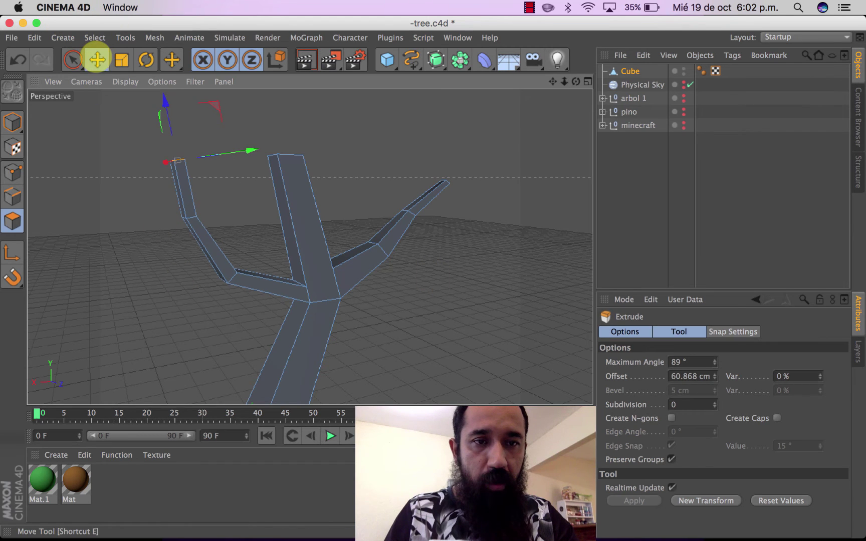
{"action": "left_click", "coordinate": [97, 59]}
{"action": "left_click_drag", "start_coordinate": [249, 149], "coordinate": [223, 143]}
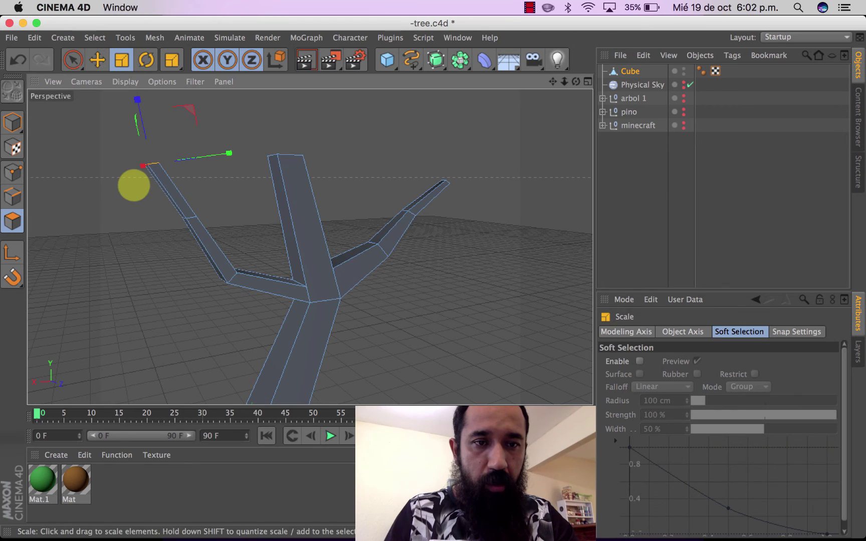
{"action": "left_click_drag", "start_coordinate": [133, 188], "coordinate": [86, 208]}
{"action": "left_click_drag", "start_coordinate": [134, 186], "coordinate": [134, 186]}
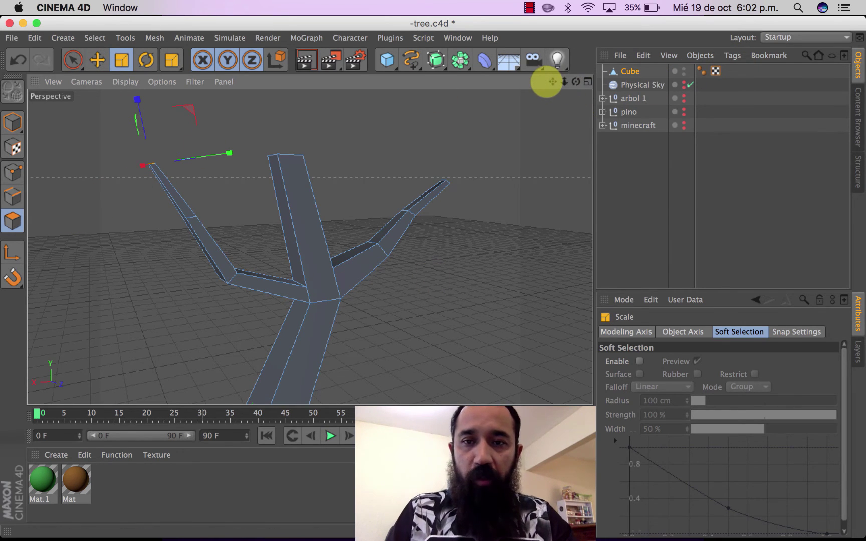
{"action": "left_click_drag", "start_coordinate": [555, 80], "coordinate": [554, 82]}
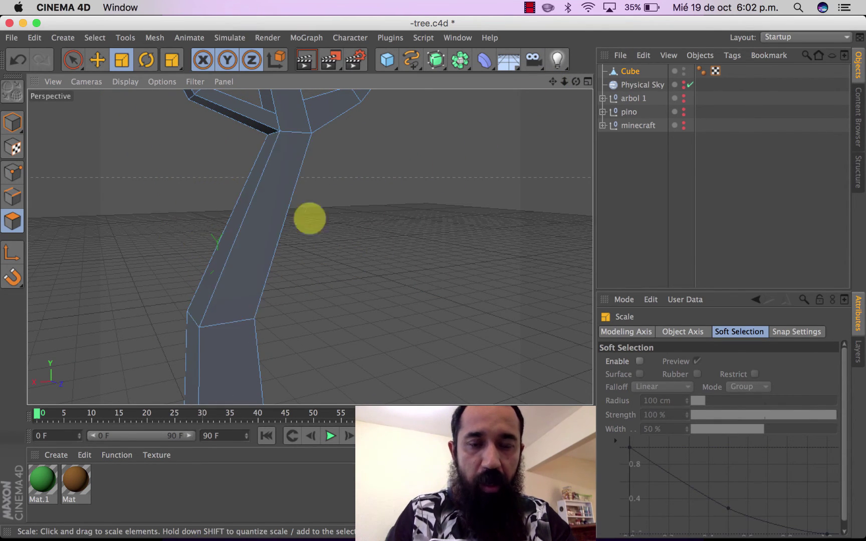
{"action": "left_click_drag", "start_coordinate": [565, 81], "coordinate": [310, 247]}
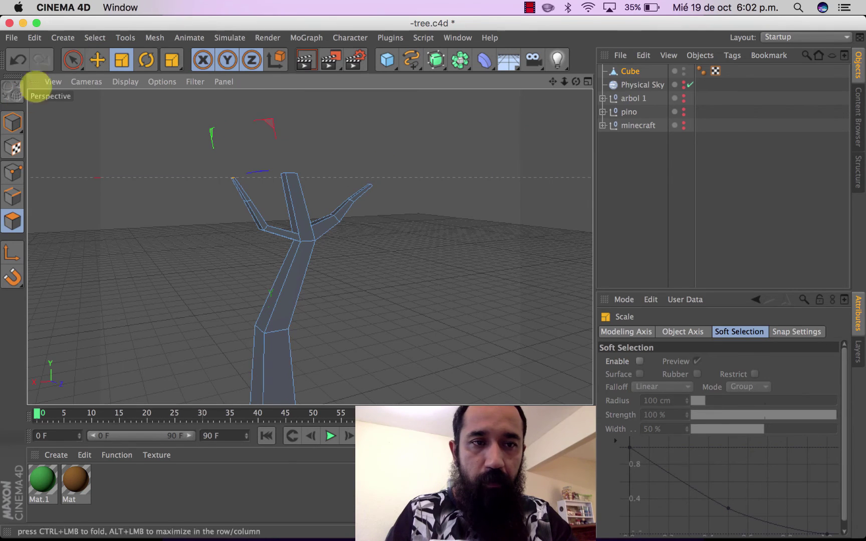
{"action": "left_click", "coordinate": [73, 60]}
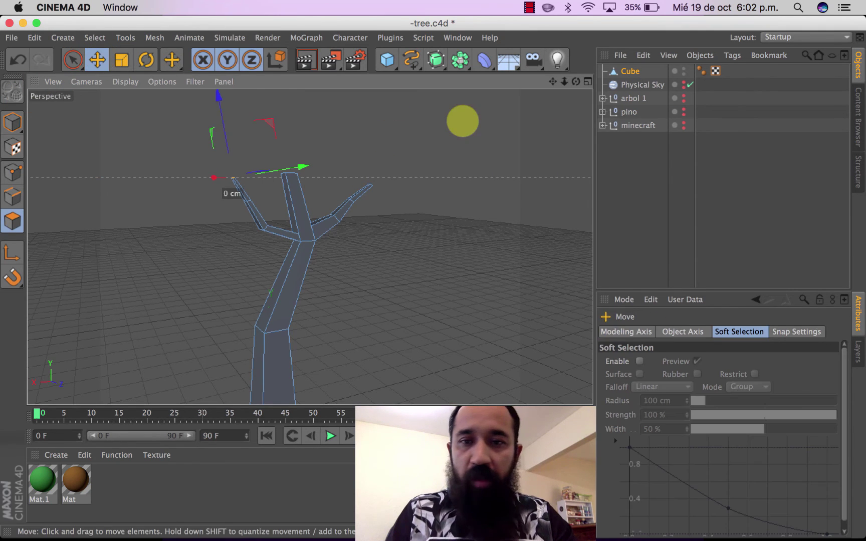
{"action": "left_click", "coordinate": [636, 174]}
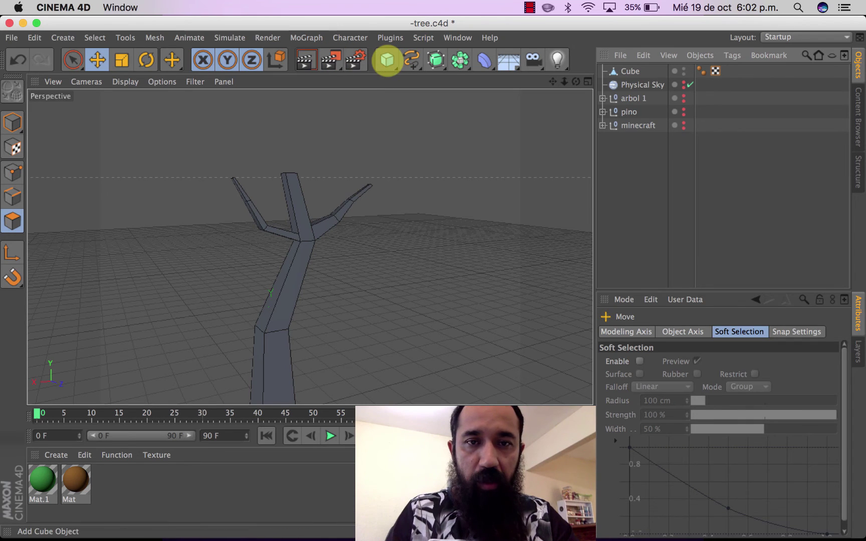
- Add a 12-segment sphere at the trunk base, delete its Phong tag and make it editable
{"action": "left_click", "coordinate": [387, 60]}
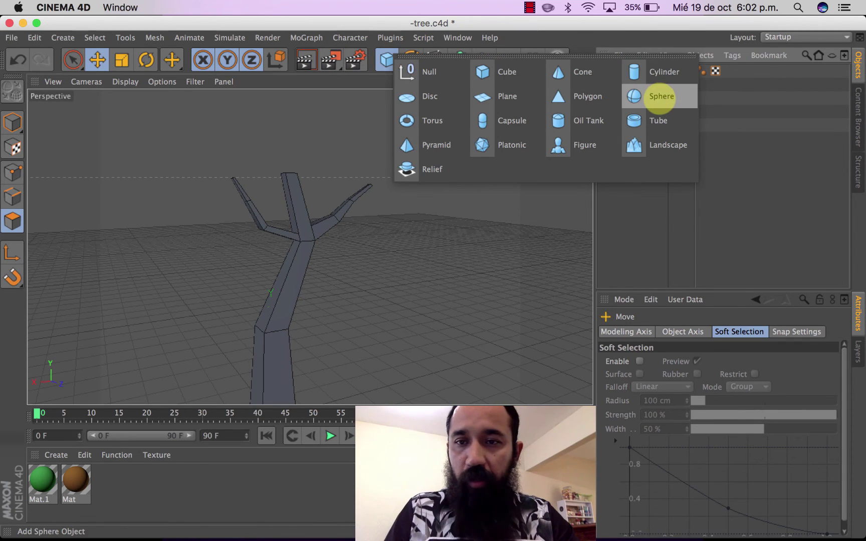
{"action": "left_click", "coordinate": [661, 97]}
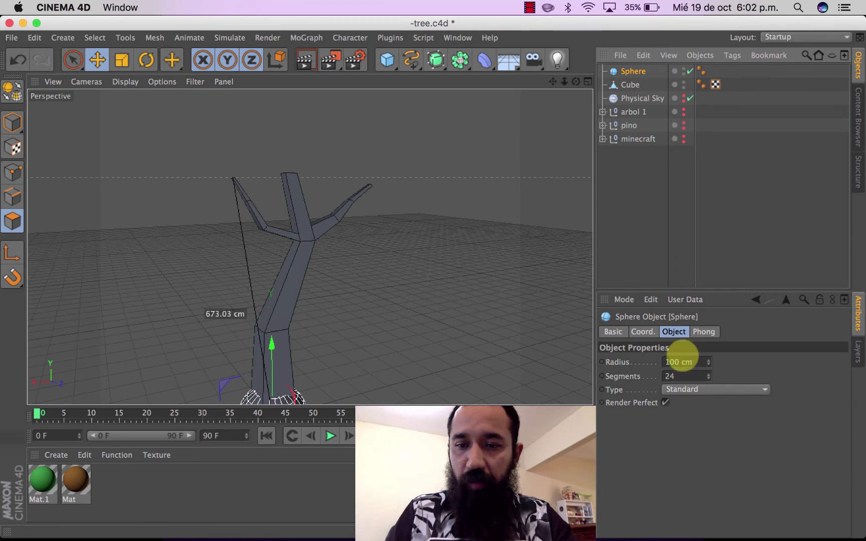
{"action": "double_click", "coordinate": [671, 376]}
{"action": "type", "text": "12"}
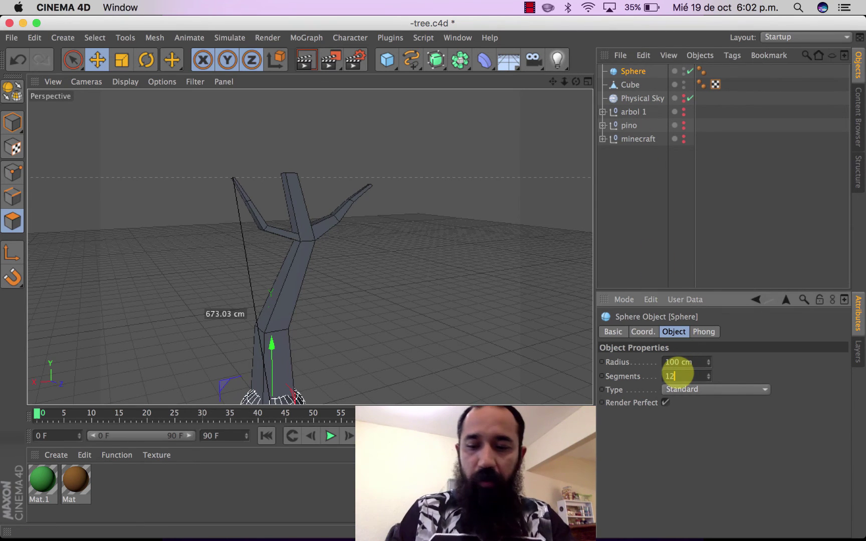
{"action": "left_click_drag", "start_coordinate": [552, 81], "coordinate": [312, 251]}
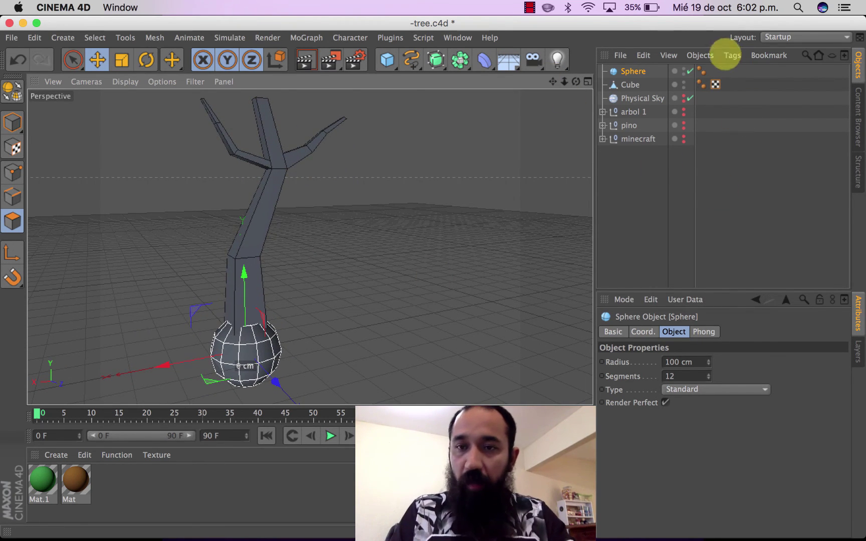
{"action": "left_click", "coordinate": [702, 71]}
{"action": "key", "text": "Delete"}
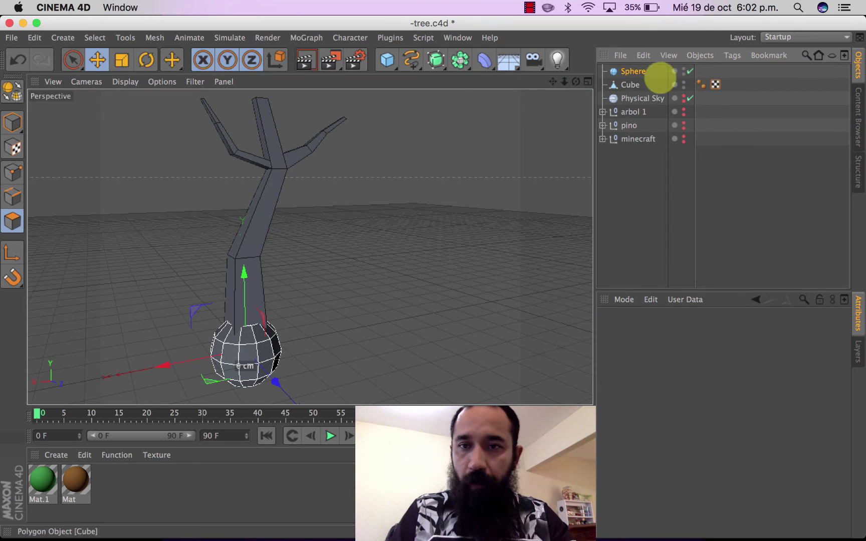
{"action": "left_click", "coordinate": [634, 71]}
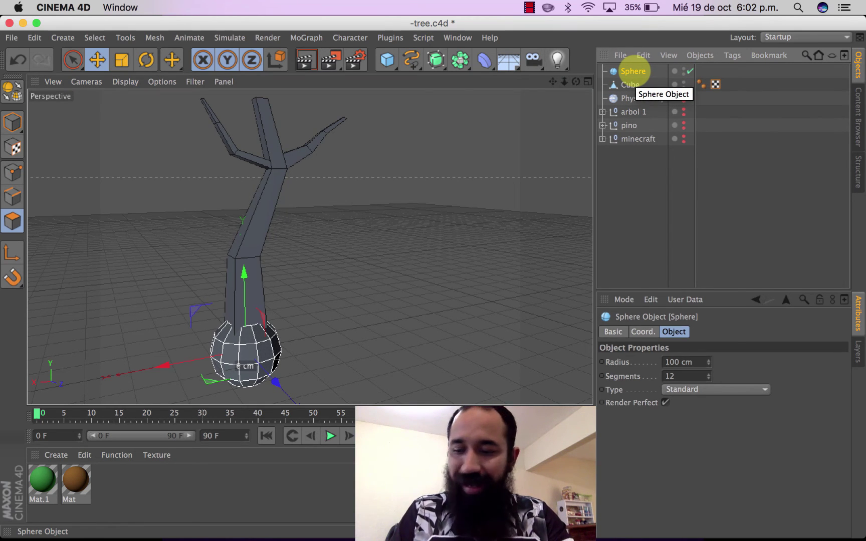
{"action": "key", "text": "c"}
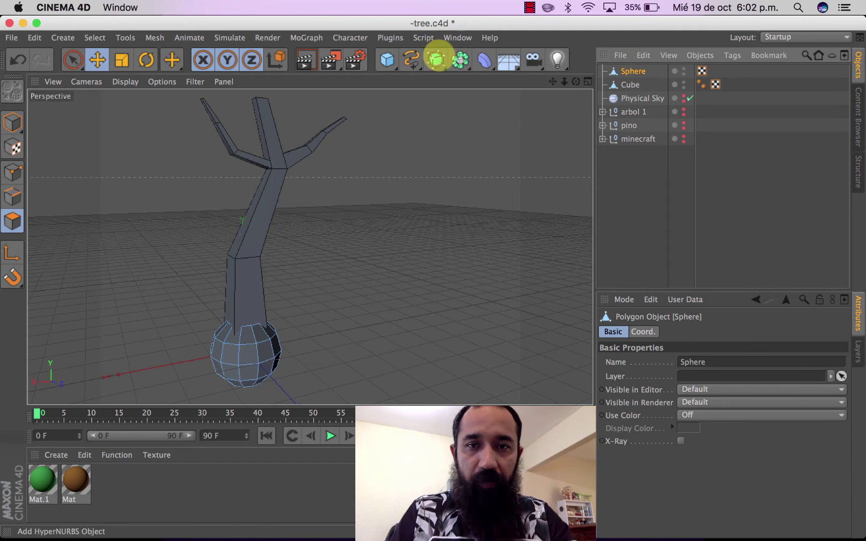
- Add a Displacer under the Sphere driven by a Noise shader
{"action": "left_click", "coordinate": [485, 60]}
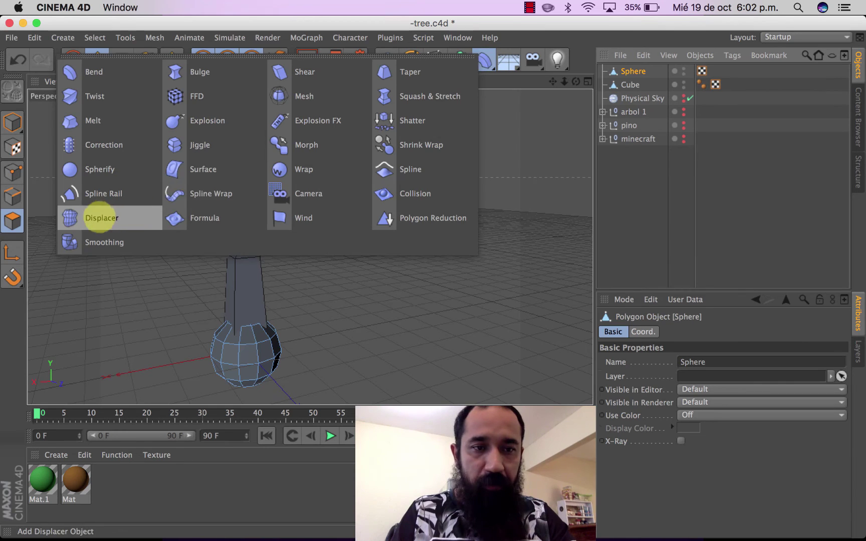
{"action": "left_click", "coordinate": [98, 217]}
{"action": "left_click_drag", "start_coordinate": [637, 70], "coordinate": [632, 85]}
{"action": "left_click", "coordinate": [718, 332]}
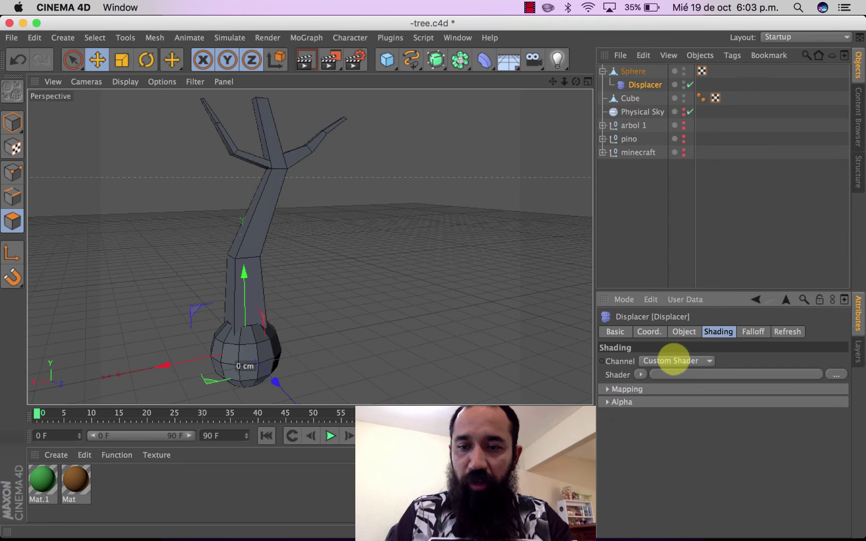
{"action": "left_click", "coordinate": [641, 374]}
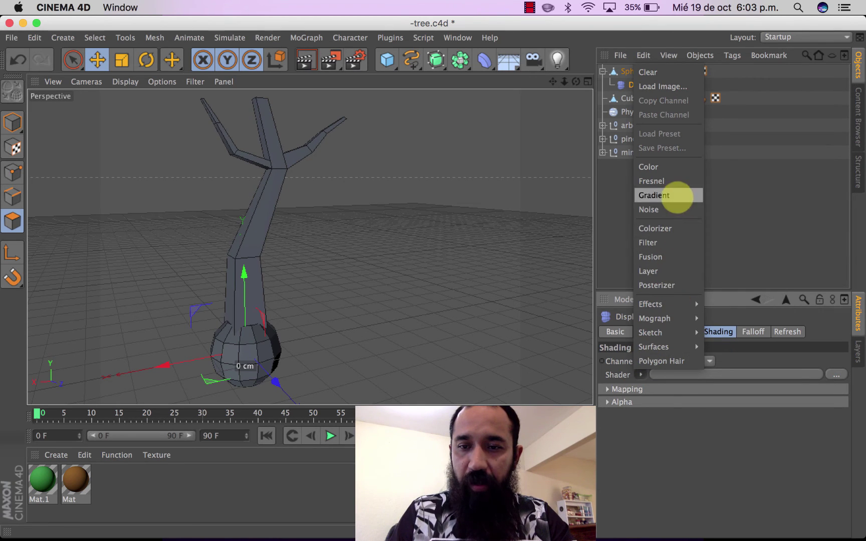
{"action": "left_click", "coordinate": [682, 210]}
- Raise the Displacer strength to 250 % and then 300 %, then deselect it
{"action": "left_click", "coordinate": [684, 332]}
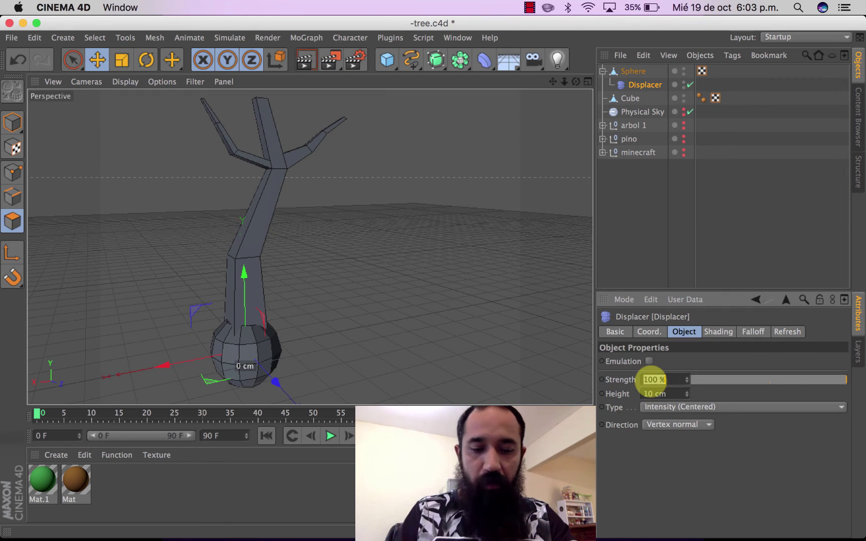
{"action": "type", "text": "0"}
{"action": "key", "text": "Return"}
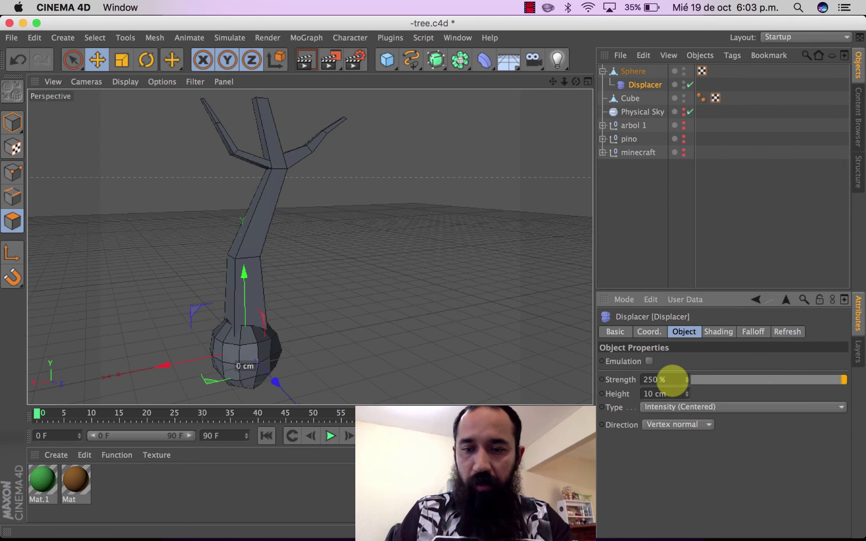
{"action": "double_click", "coordinate": [656, 380]}
{"action": "type", "text": "300"}
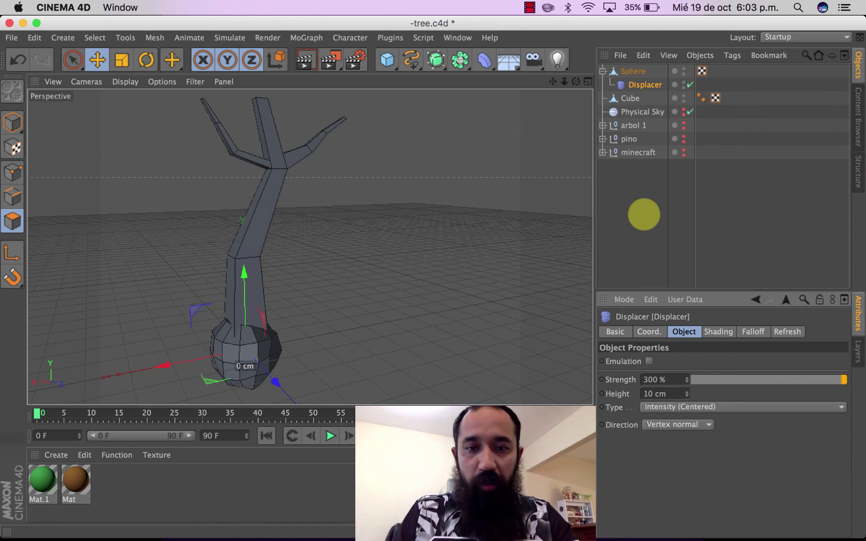
{"action": "left_click", "coordinate": [645, 214]}
- Add a Polygon Reduction under the Sphere with 60 % reduction strength
{"action": "left_click", "coordinate": [487, 56]}
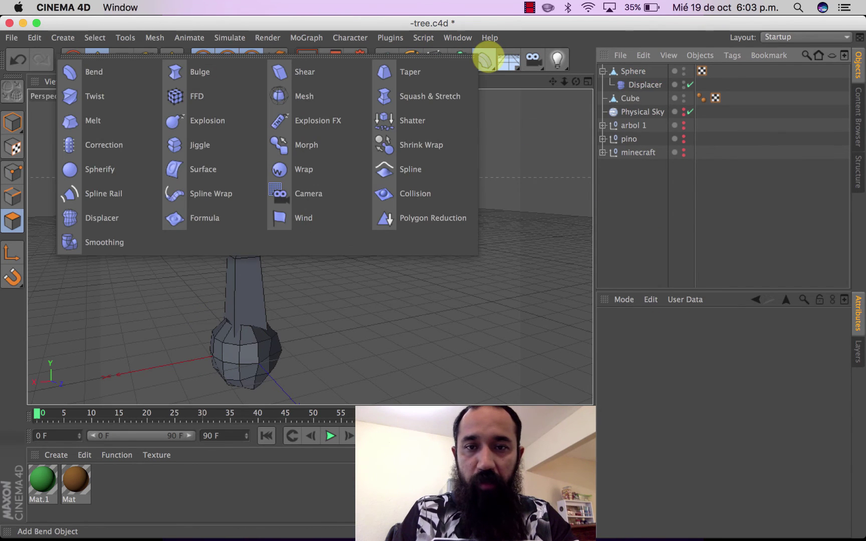
{"action": "left_click", "coordinate": [444, 220]}
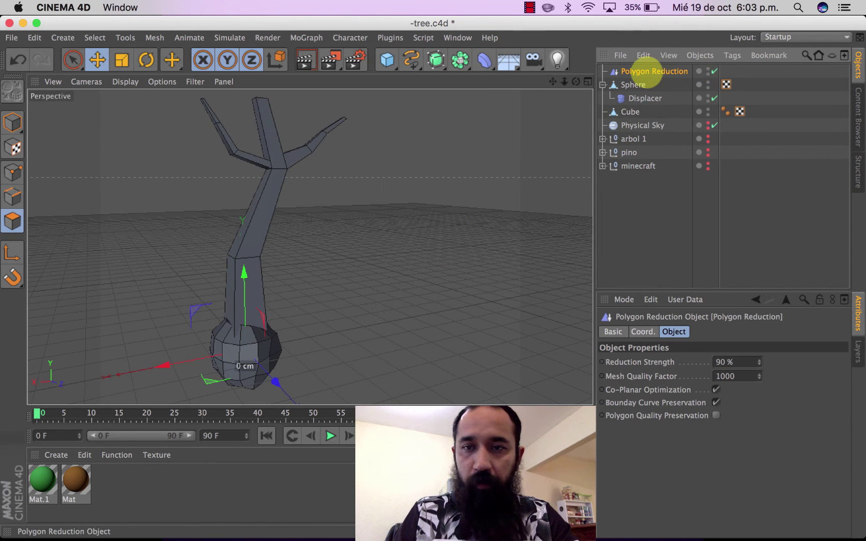
{"action": "mouse_move", "coordinate": [652, 76]}
{"action": "left_mouse_down"}
{"action": "mouse_move", "coordinate": [647, 100]}
{"action": "mouse_move", "coordinate": [635, 85]}
{"action": "left_mouse_up"}
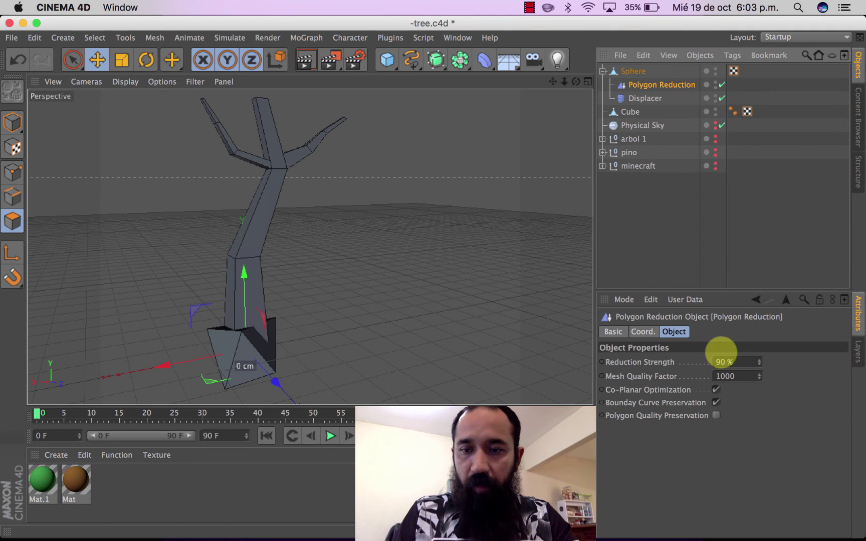
{"action": "double_click", "coordinate": [720, 362]}
{"action": "type", "text": "60"}
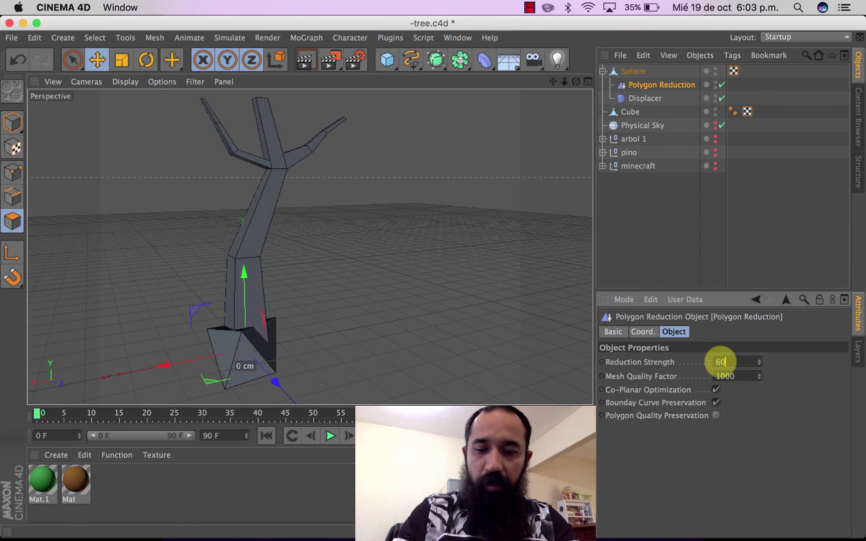
{"action": "key", "text": "Return"}
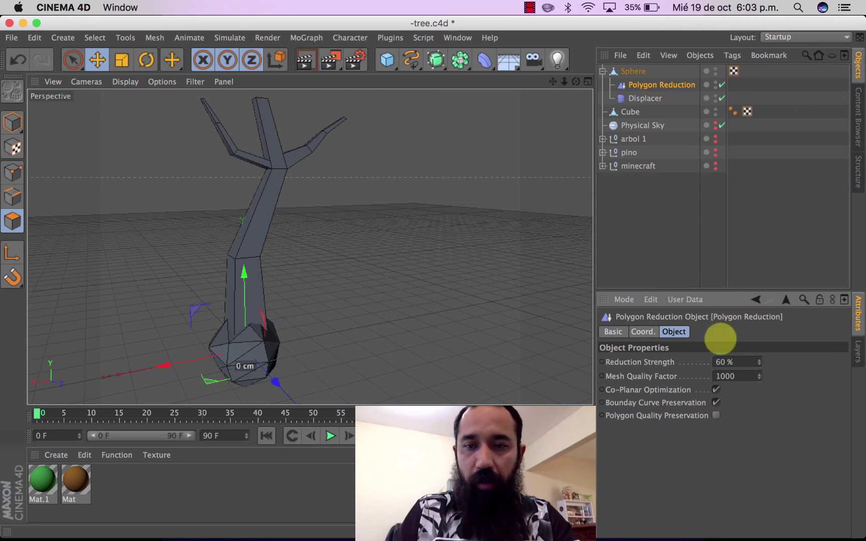
{"action": "left_click", "coordinate": [642, 233]}
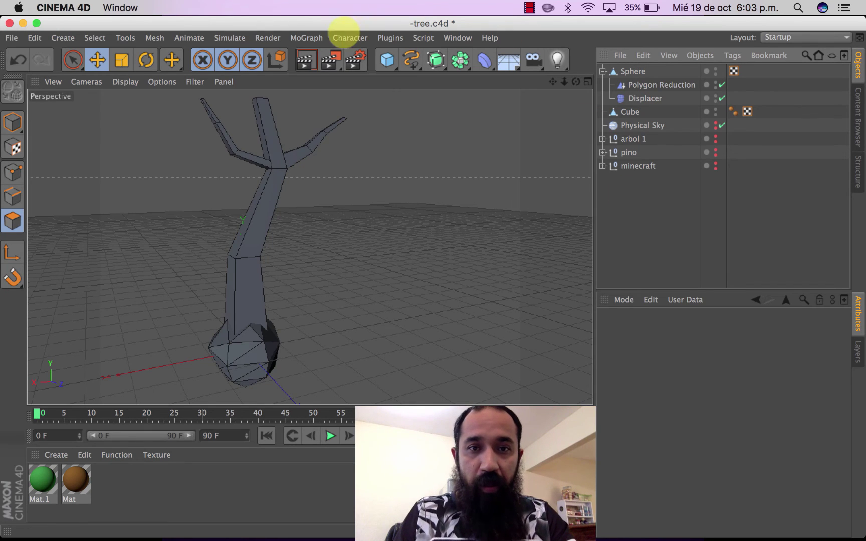
- Add a Cloner, nest the low-poly Sphere under it, and review the Cloner's Mode options
{"action": "left_click", "coordinate": [306, 38]}
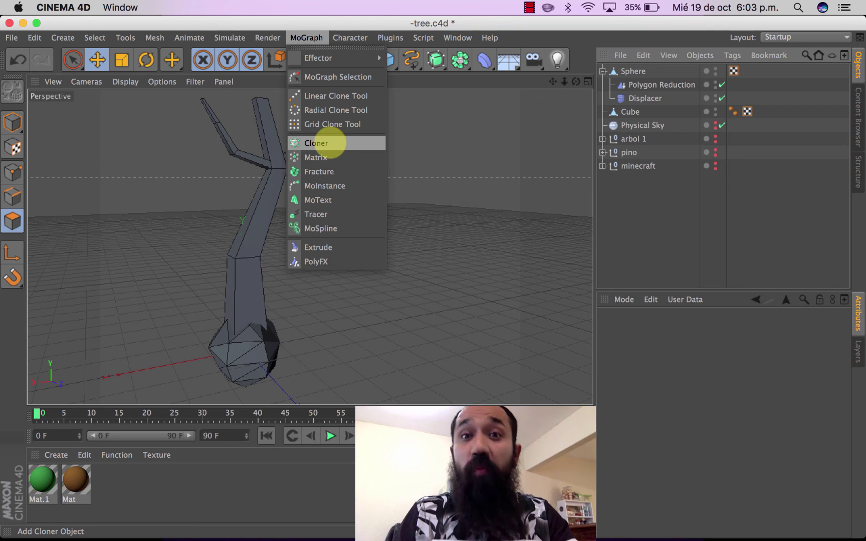
{"action": "left_click", "coordinate": [330, 143]}
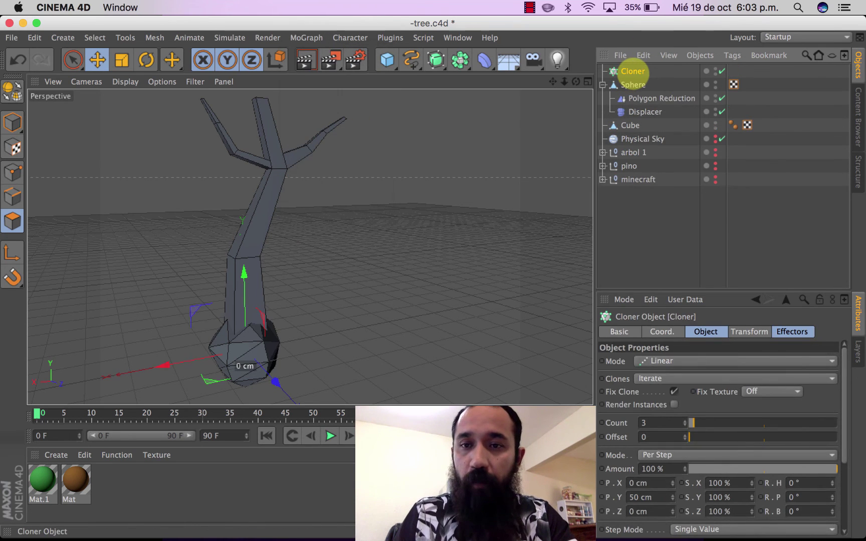
{"action": "left_click", "coordinate": [603, 85]}
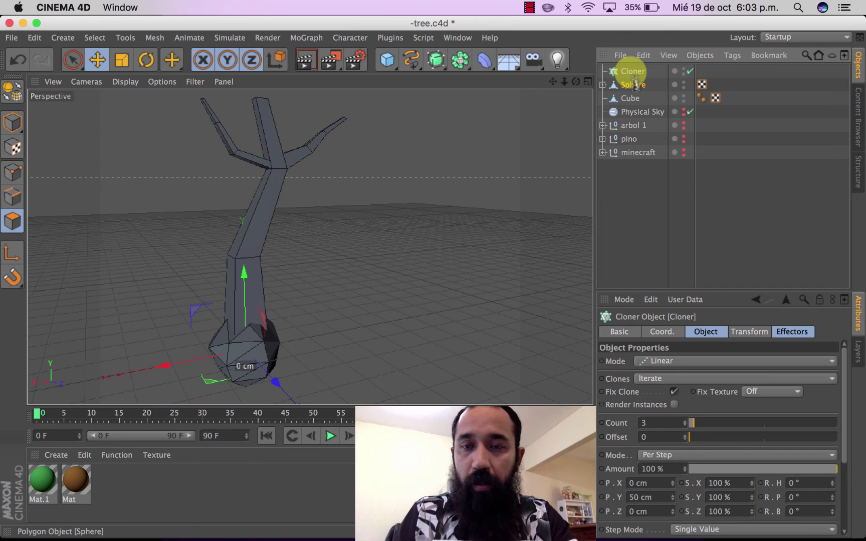
{"action": "left_click_drag", "start_coordinate": [634, 84], "coordinate": [633, 72]}
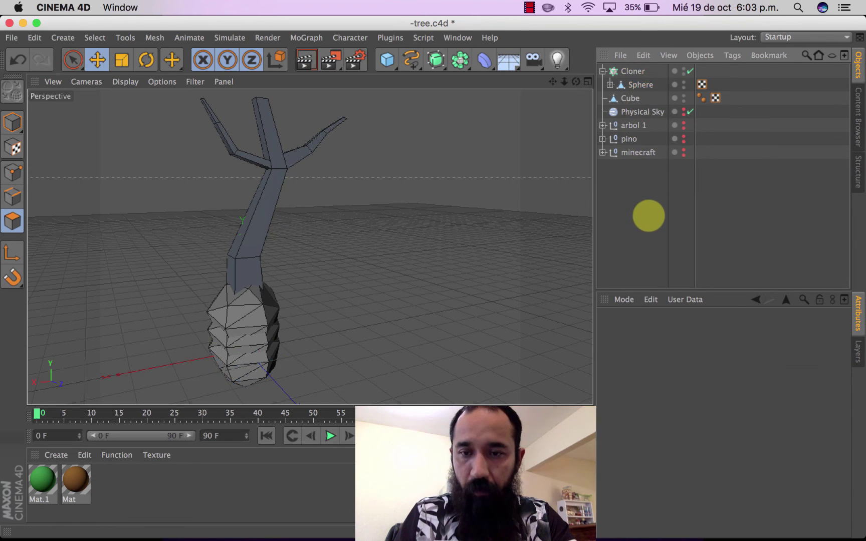
{"action": "left_click", "coordinate": [633, 71]}
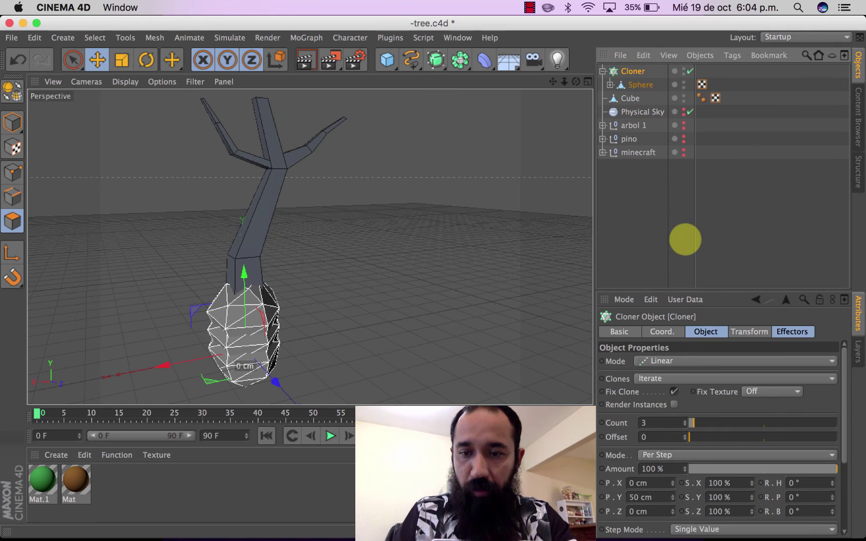
{"action": "left_click", "coordinate": [667, 361]}
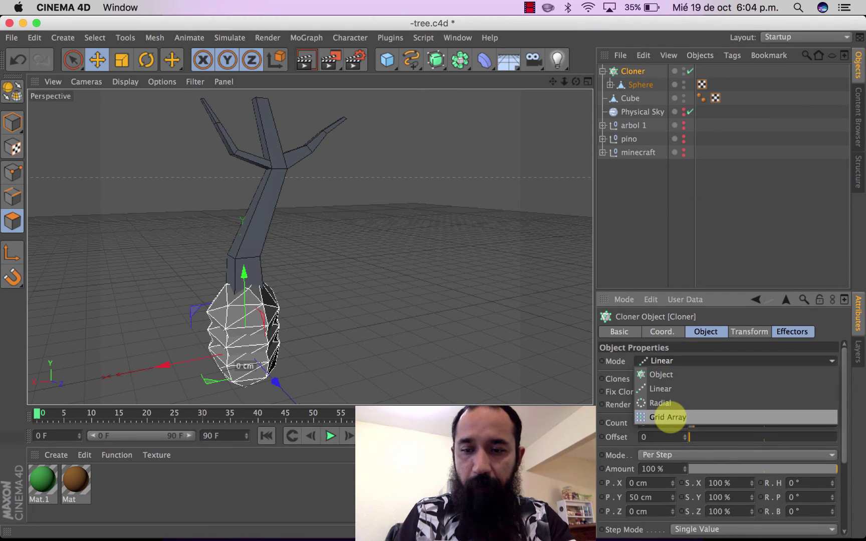
- Switch the Cloner to Grid Array and lift the 3×3×3 sphere grid onto the trunk's branches
{"action": "left_click", "coordinate": [668, 417]}
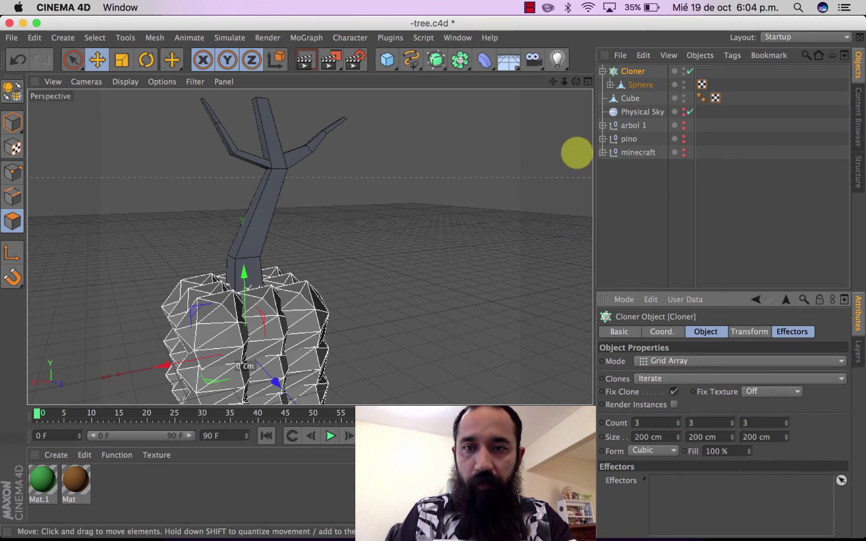
{"action": "left_click", "coordinate": [627, 72]}
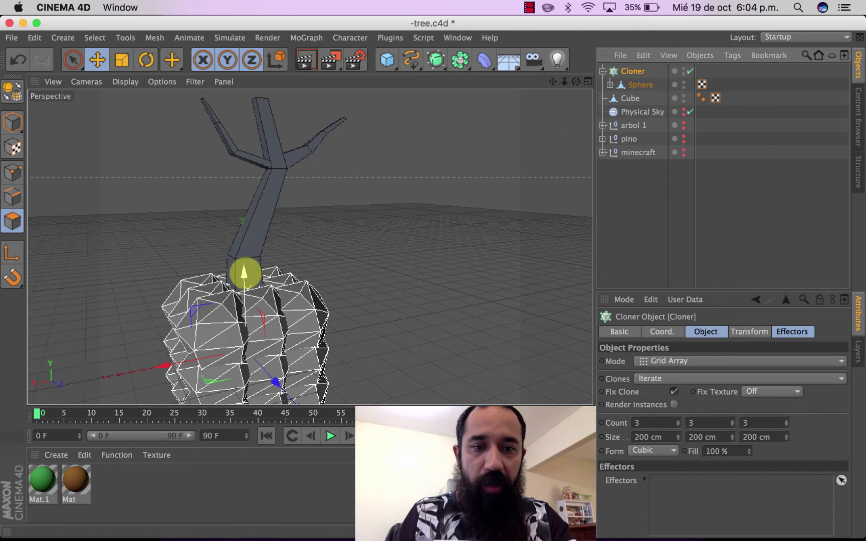
{"action": "left_click_drag", "start_coordinate": [246, 273], "coordinate": [257, 97]}
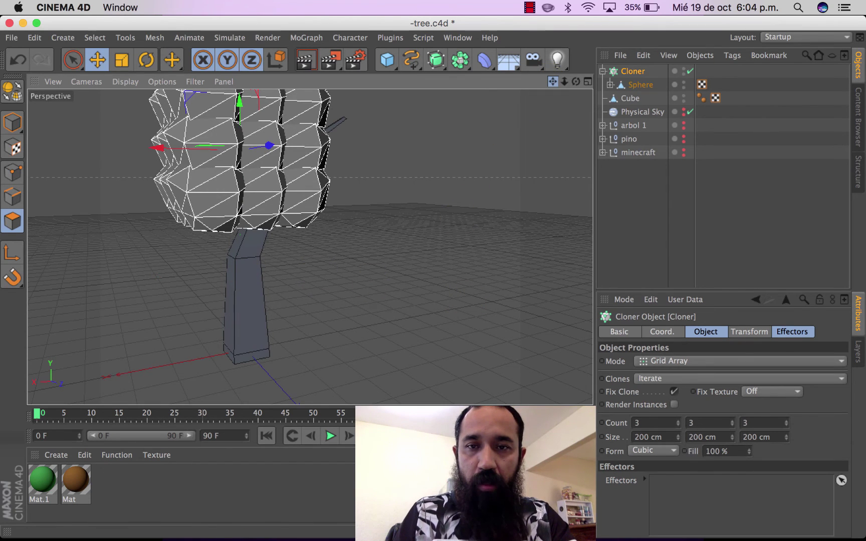
{"action": "left_click_drag", "start_coordinate": [552, 81], "coordinate": [309, 247]}
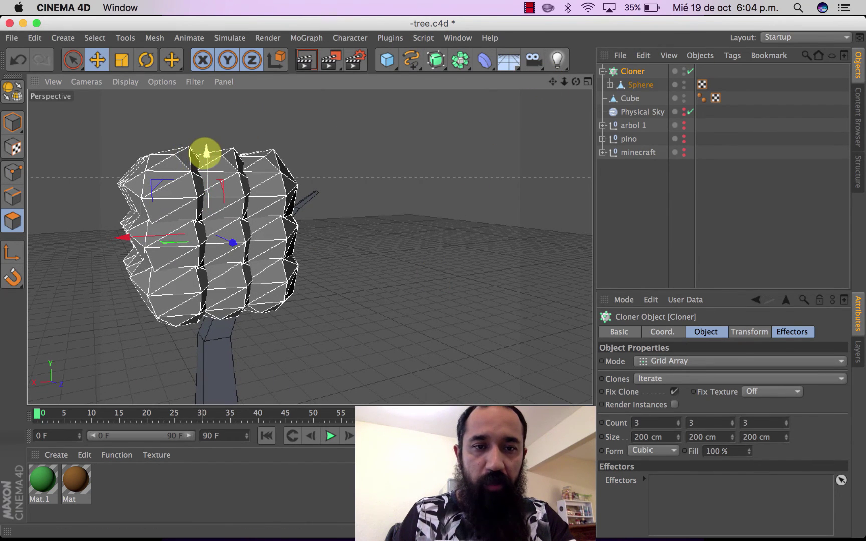
{"action": "left_click_drag", "start_coordinate": [205, 151], "coordinate": [205, 40]}
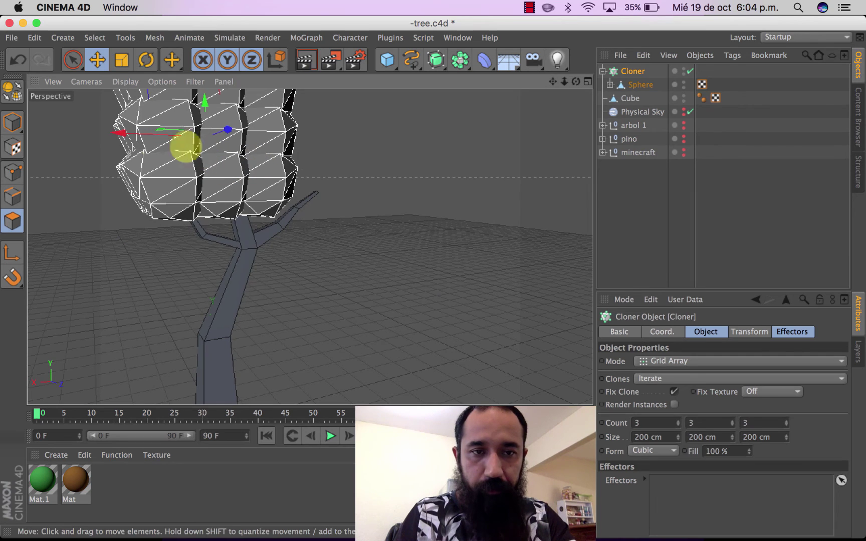
{"action": "left_click_drag", "start_coordinate": [127, 132], "coordinate": [160, 130]}
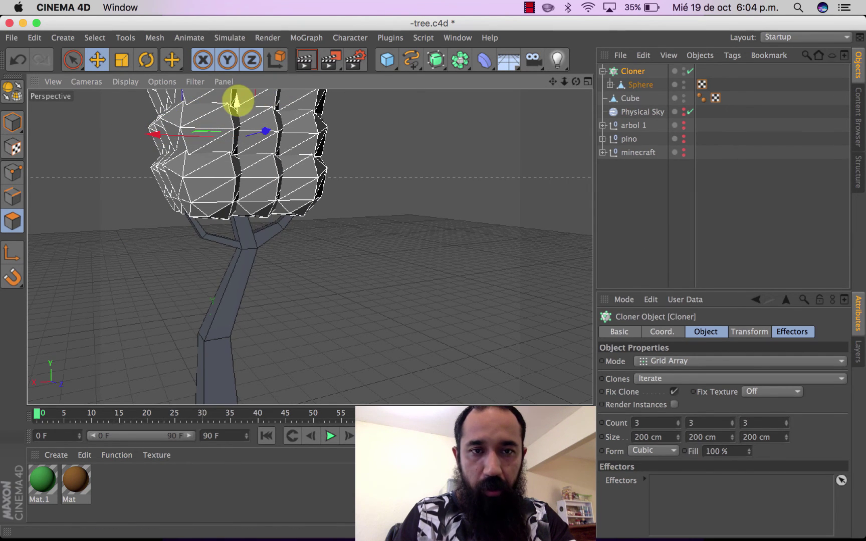
{"action": "mouse_move", "coordinate": [236, 103]}
{"action": "left_mouse_down"}
{"action": "mouse_move", "coordinate": [235, 81]}
{"action": "mouse_move", "coordinate": [236, 97]}
{"action": "left_mouse_up"}
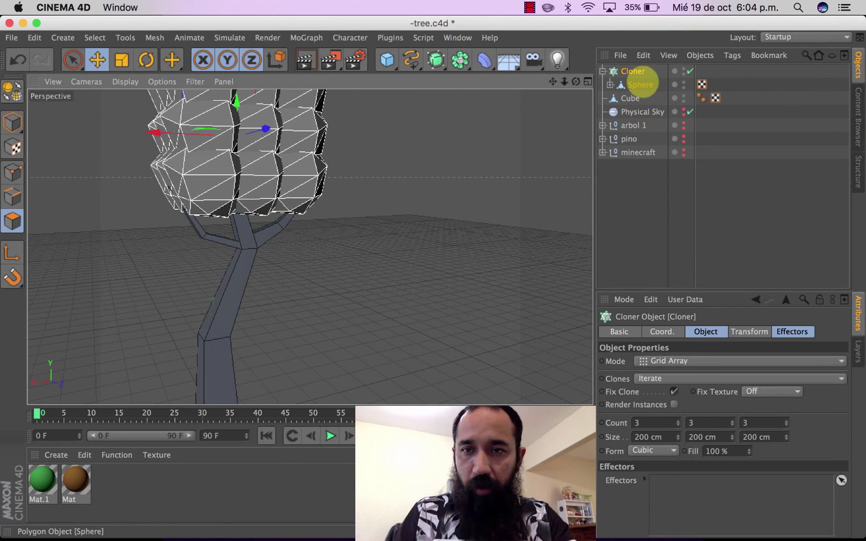
- Scale down the Sphere inside the Cloner in Model mode so the clones separate
{"action": "left_click", "coordinate": [641, 85]}
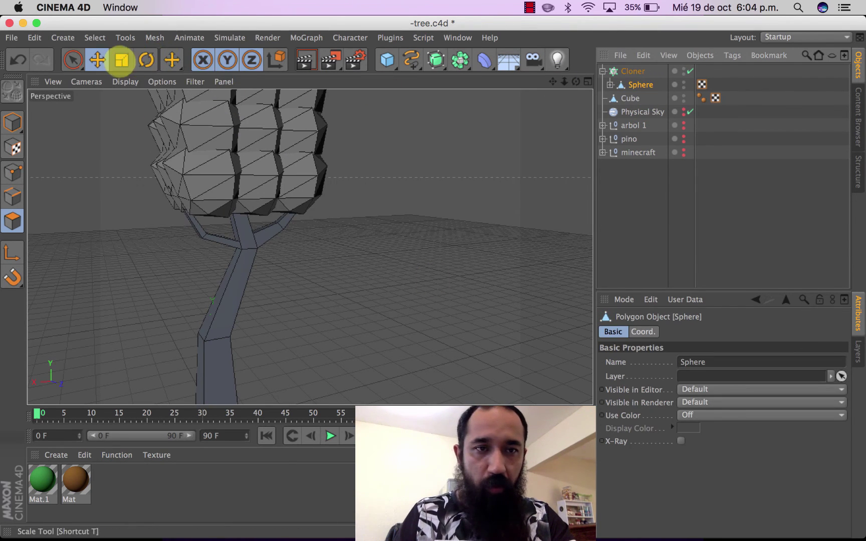
{"action": "left_click", "coordinate": [121, 60]}
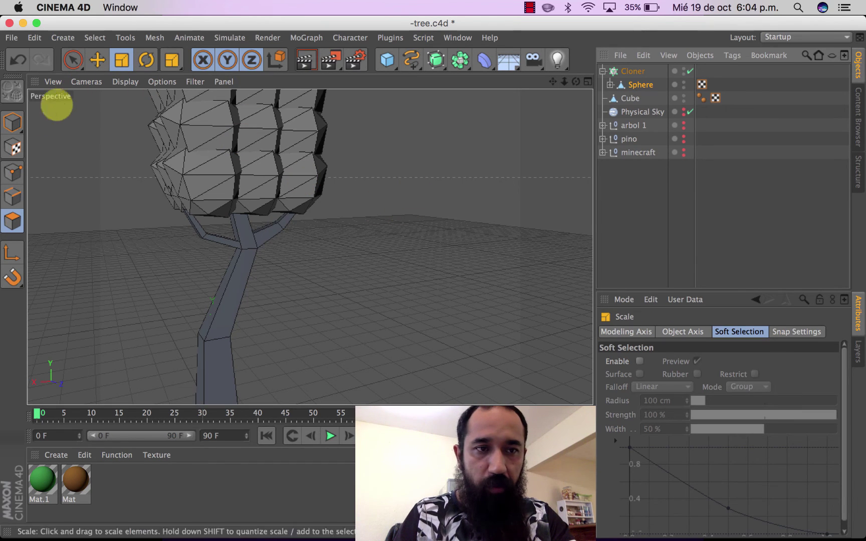
{"action": "left_click", "coordinate": [13, 122]}
{"action": "left_click_drag", "start_coordinate": [431, 204], "coordinate": [285, 241]}
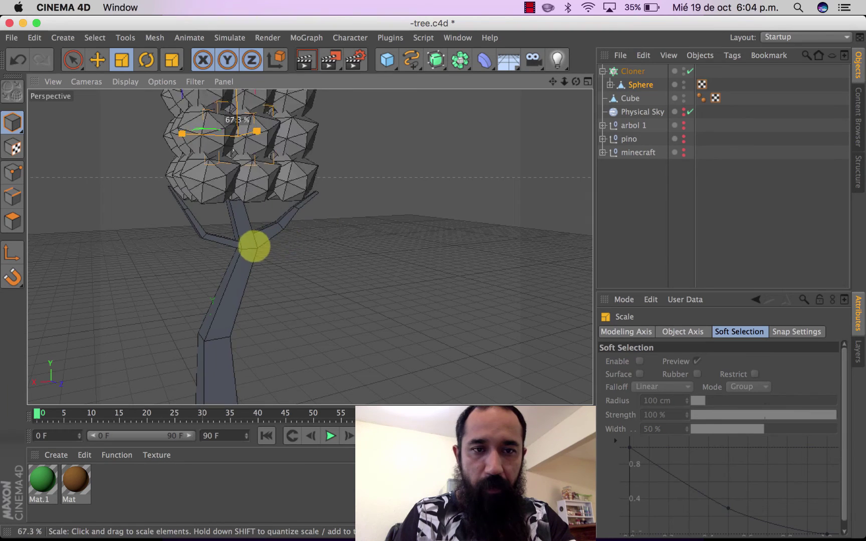
{"action": "left_click_drag", "start_coordinate": [284, 241], "coordinate": [316, 245]}
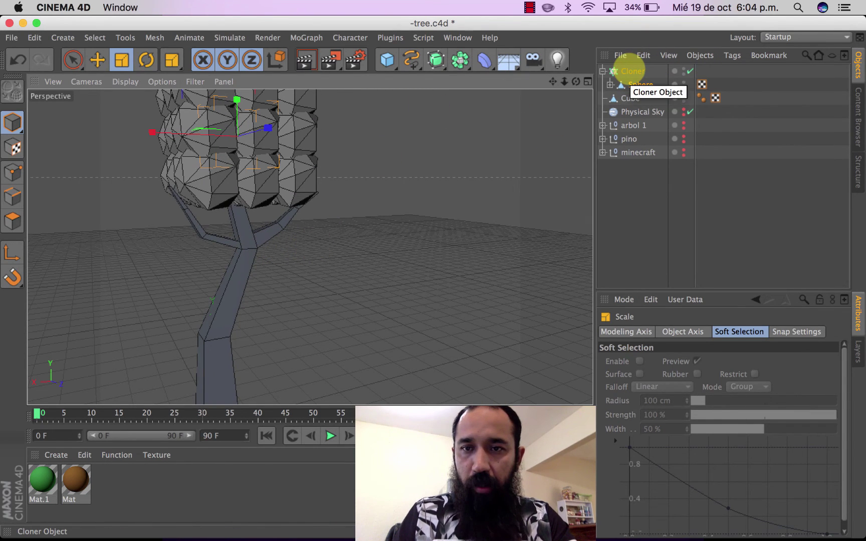
- Set the Cloner grid counts to 4×3×4
{"action": "left_click", "coordinate": [630, 70]}
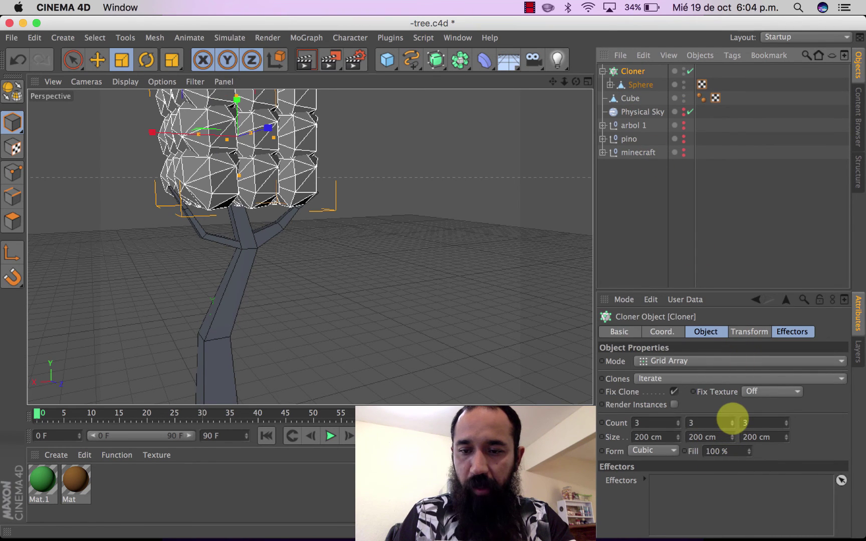
{"action": "left_click", "coordinate": [678, 421]}
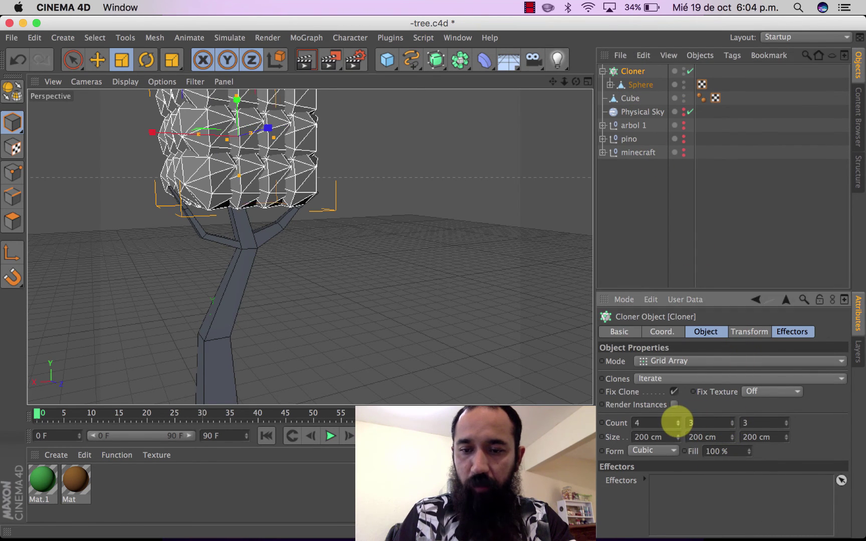
{"action": "left_click", "coordinate": [732, 421]}
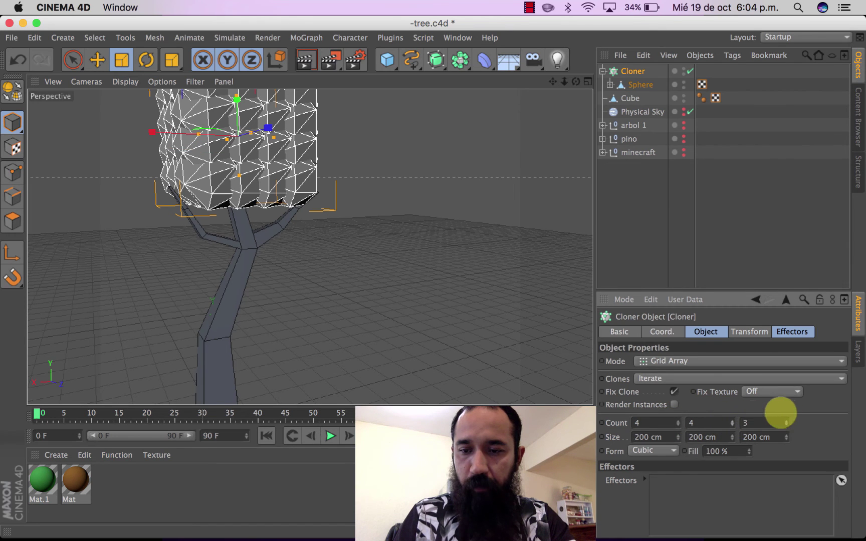
{"action": "left_click", "coordinate": [786, 421]}
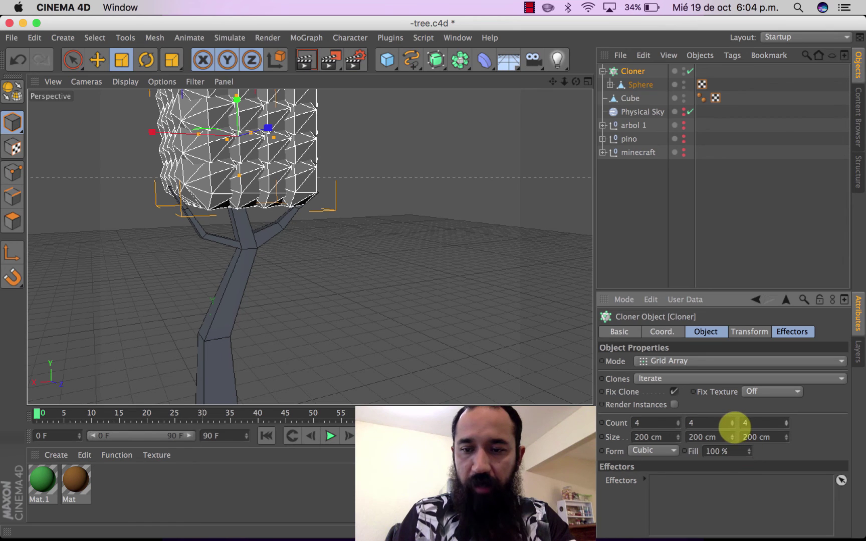
{"action": "left_click", "coordinate": [732, 425]}
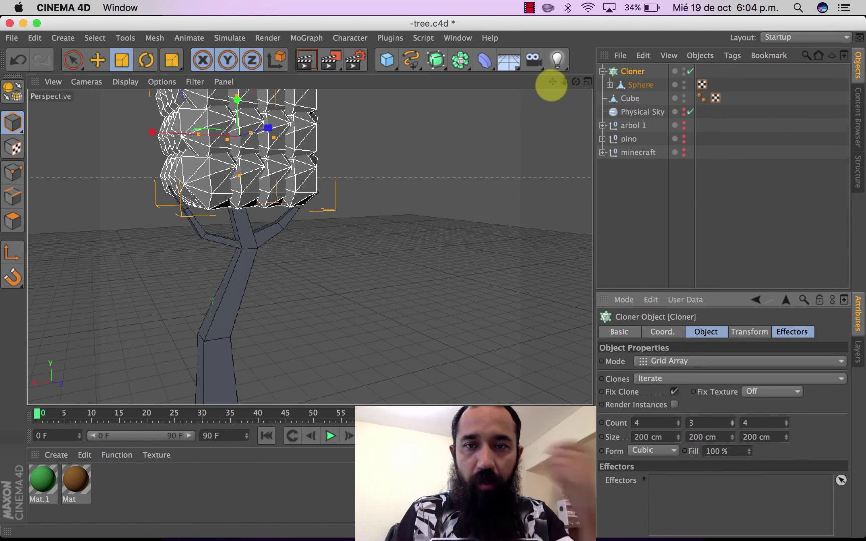
{"action": "left_click_drag", "start_coordinate": [552, 81], "coordinate": [539, 147]}
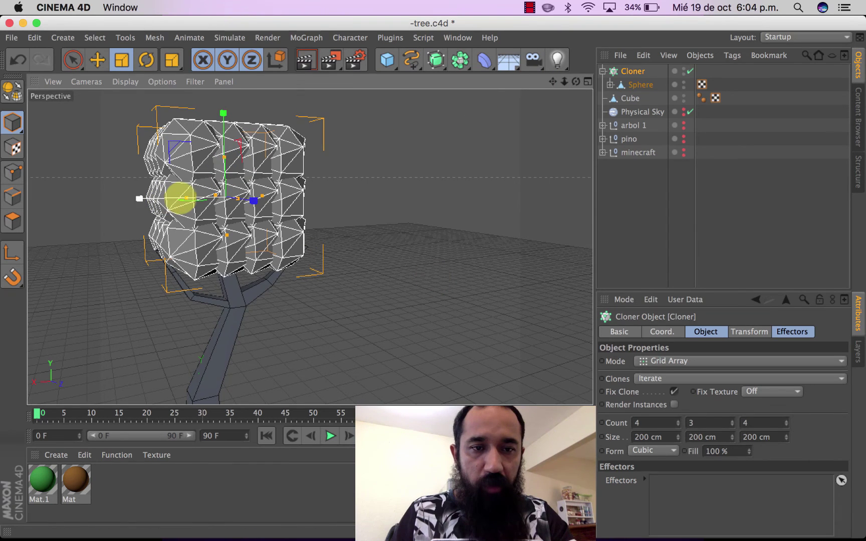
- Widen the grid to 278.381 cm, set height to 83 cm, and lower the canopy onto the branches
{"action": "left_click_drag", "start_coordinate": [185, 198], "coordinate": [170, 198]}
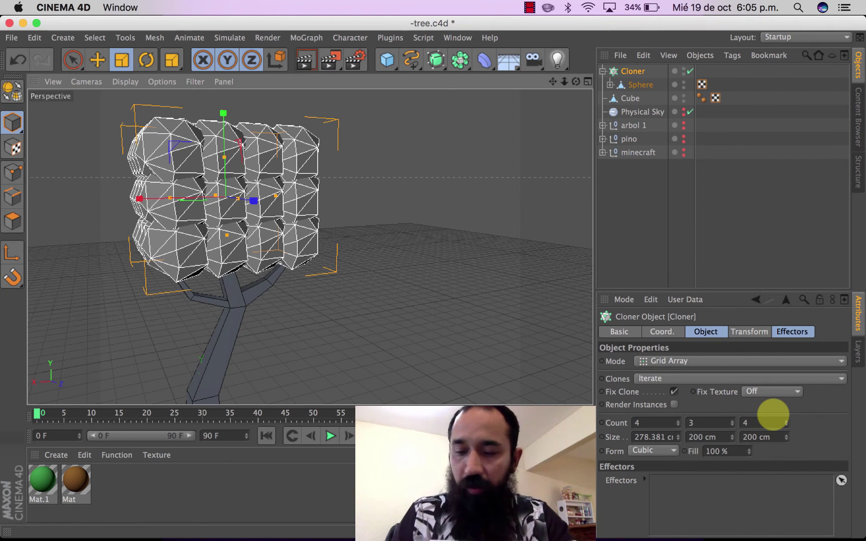
{"action": "left_click", "coordinate": [702, 437]}
{"action": "type", "text": "83"}
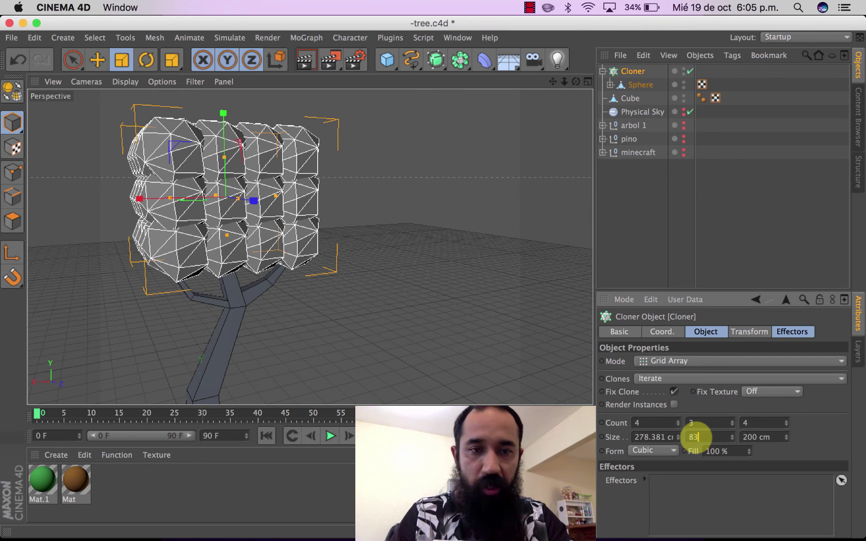
{"action": "key", "text": "Return"}
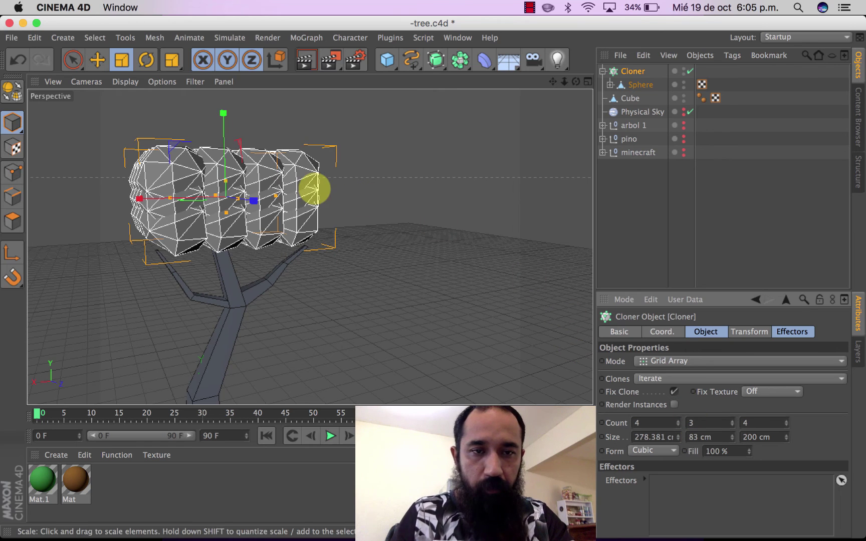
{"action": "left_click", "coordinate": [98, 60]}
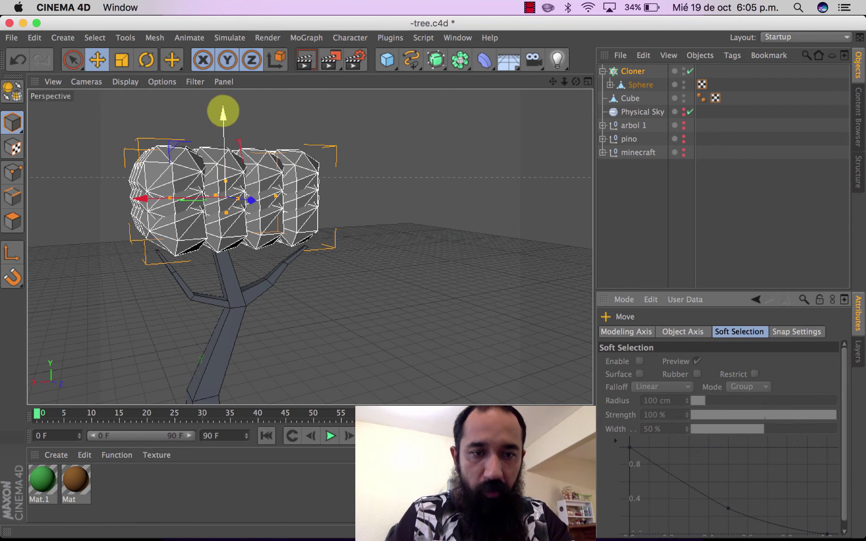
{"action": "left_click_drag", "start_coordinate": [223, 111], "coordinate": [223, 129]}
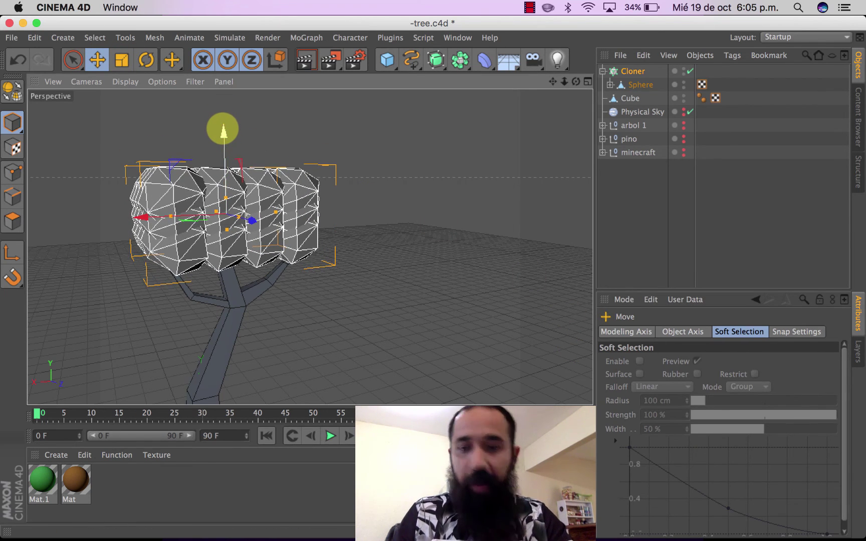
{"action": "left_click", "coordinate": [636, 196]}
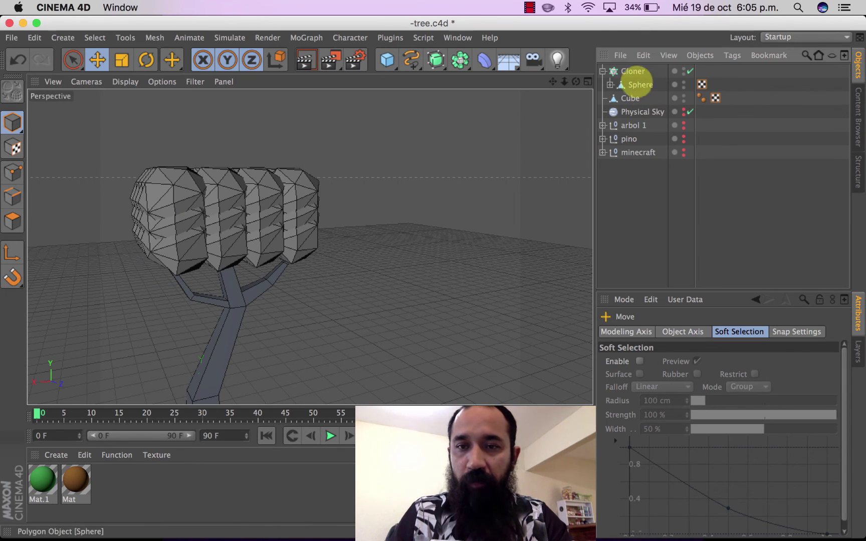
{"action": "left_click", "coordinate": [632, 71]}
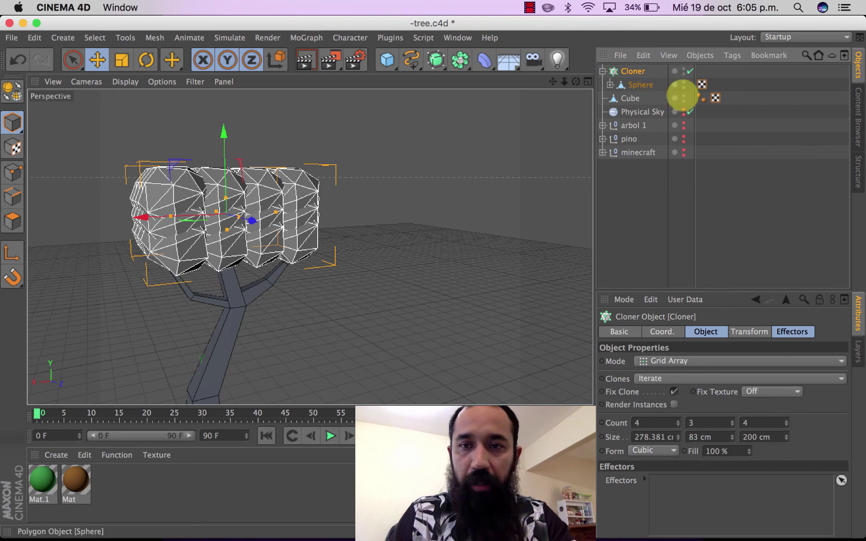
- Add a Random effector to the Cloner and adjust the grid width
{"action": "left_click", "coordinate": [305, 38]}
{"action": "mouse_move", "coordinate": [319, 58]}
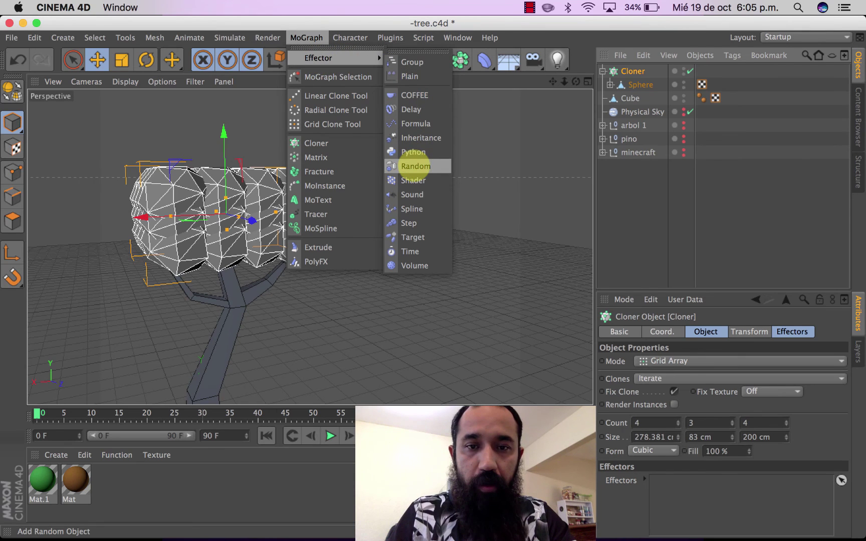
{"action": "left_click", "coordinate": [419, 166]}
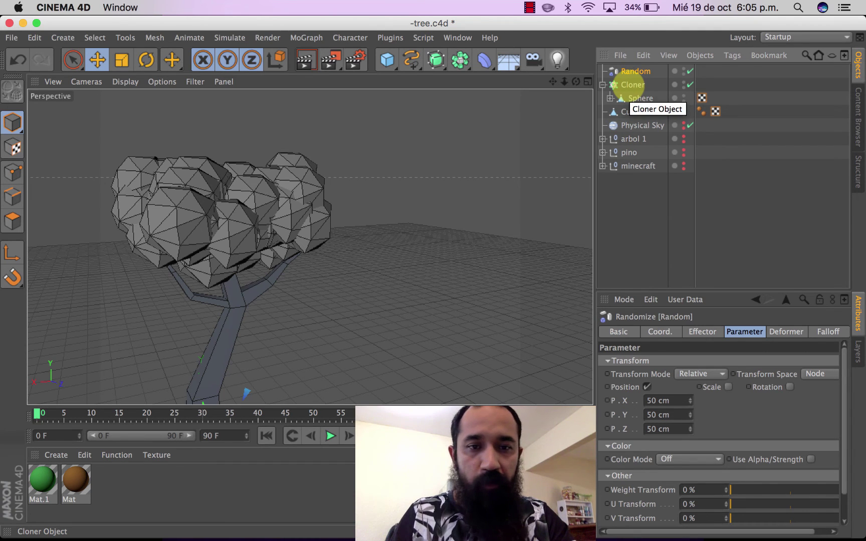
{"action": "mouse_move", "coordinate": [576, 81]}
{"action": "left_mouse_down"}
{"action": "mouse_move", "coordinate": [309, 247]}
{"action": "mouse_move", "coordinate": [576, 81]}
{"action": "left_mouse_up"}
{"action": "left_click", "coordinate": [633, 85]}
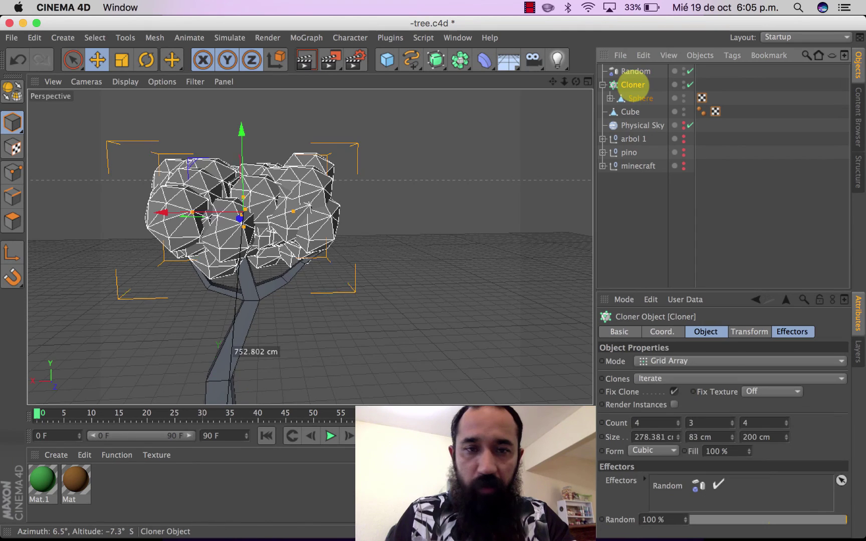
{"action": "left_click_drag", "start_coordinate": [293, 211], "coordinate": [303, 211]}
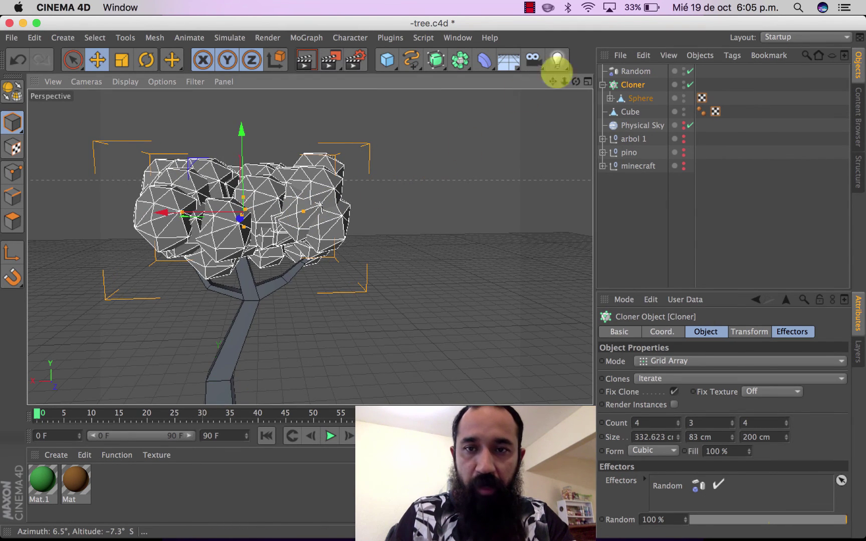
{"action": "left_click_drag", "start_coordinate": [576, 81], "coordinate": [311, 246]}
- Give the Random effector rotation 21°, 15°, 4° and uniform scale 0.15
{"action": "left_click", "coordinate": [636, 71]}
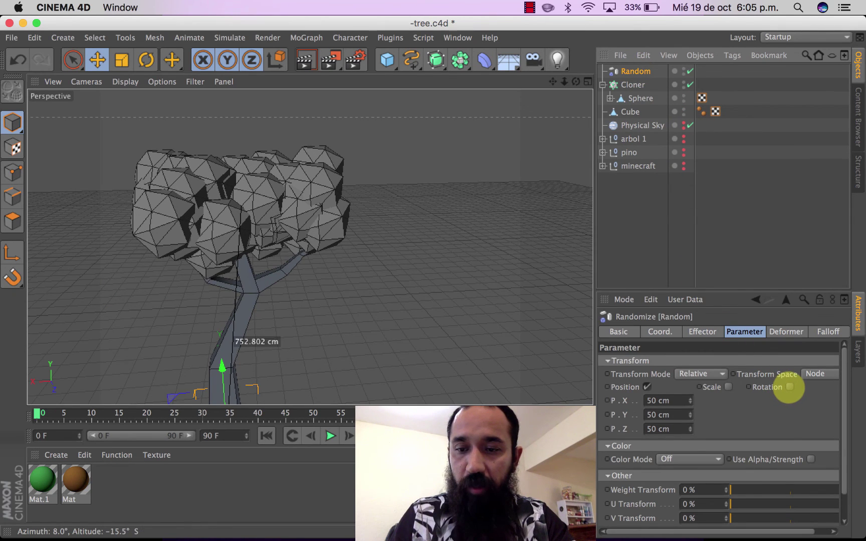
{"action": "left_click", "coordinate": [790, 387]}
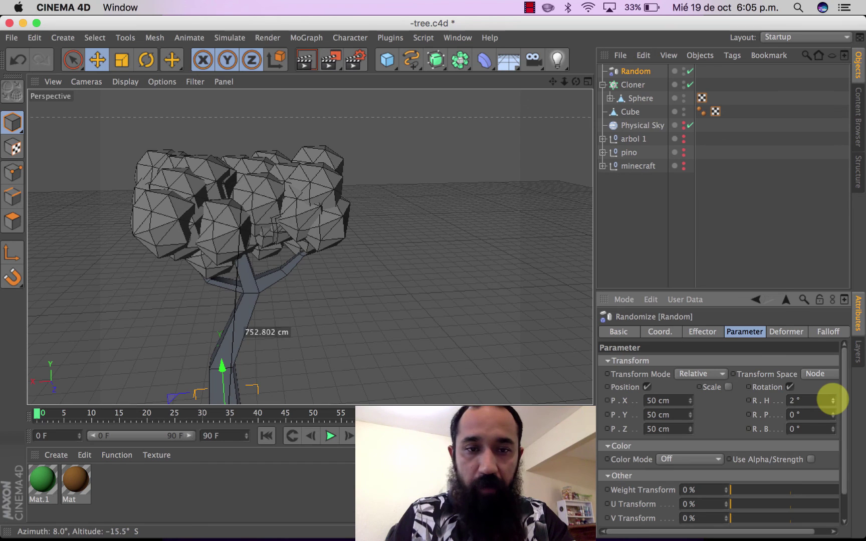
{"action": "left_click_drag", "start_coordinate": [833, 400], "coordinate": [833, 394]}
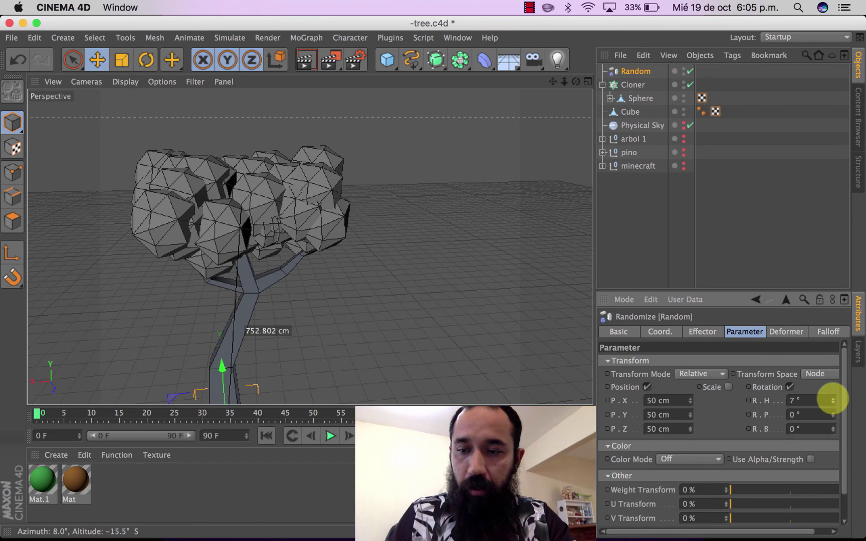
{"action": "left_click_drag", "start_coordinate": [833, 399], "coordinate": [833, 414]}
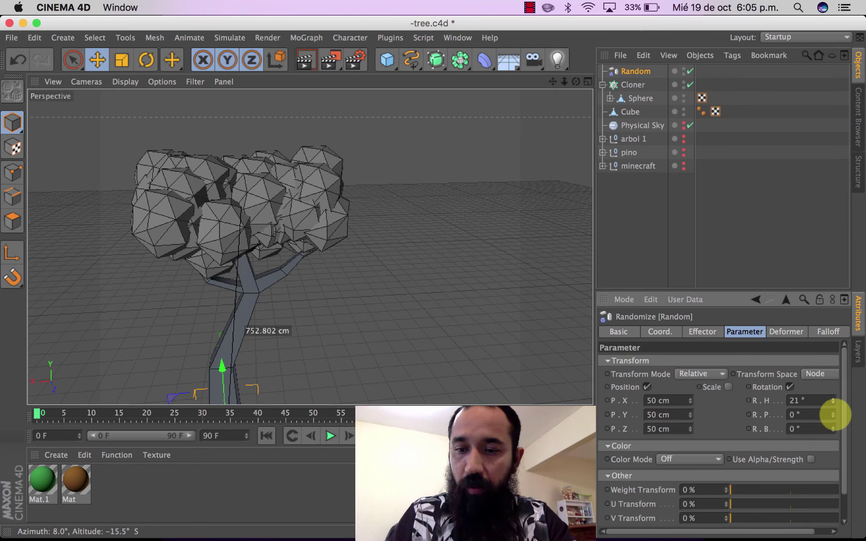
{"action": "left_click_drag", "start_coordinate": [833, 415], "coordinate": [833, 409]}
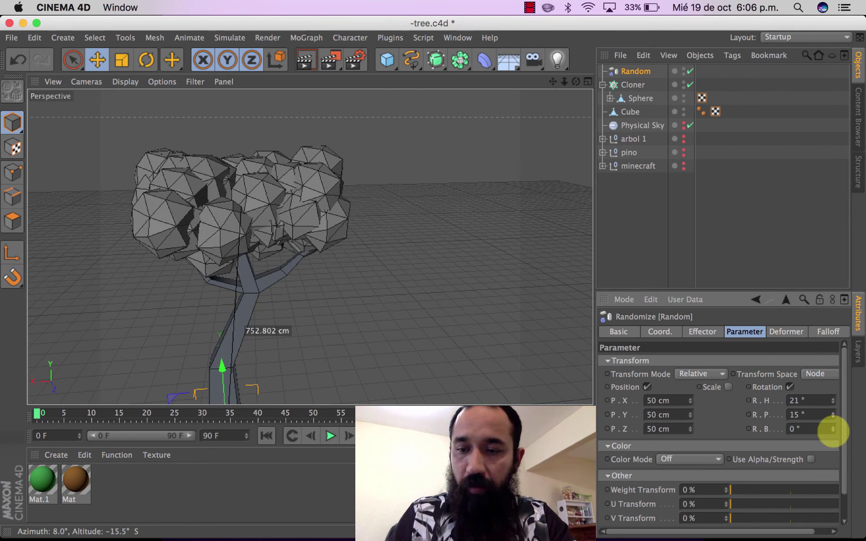
{"action": "left_click_drag", "start_coordinate": [833, 429], "coordinate": [833, 427]}
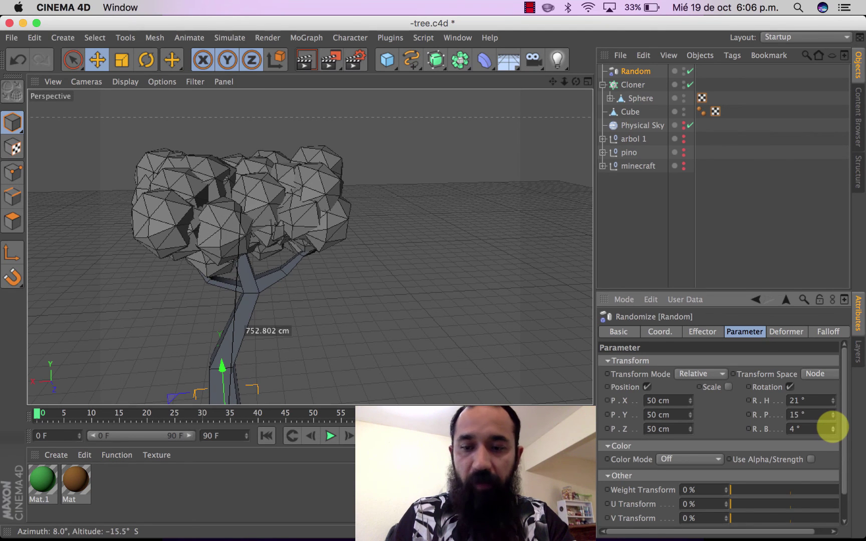
{"action": "left_click", "coordinate": [729, 387]}
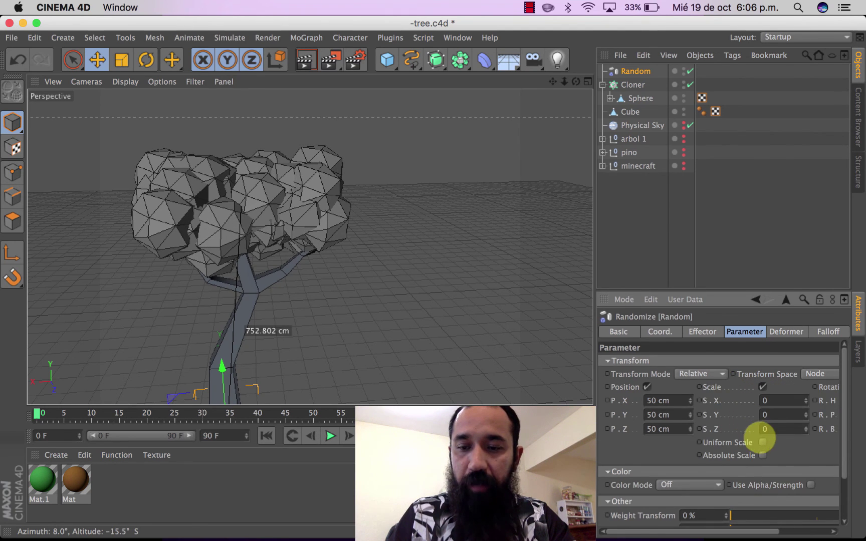
{"action": "left_click", "coordinate": [763, 442]}
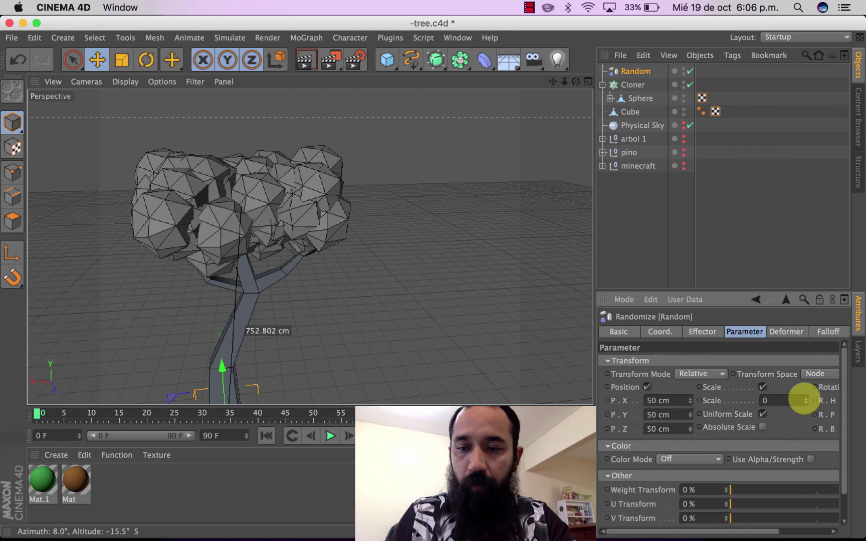
{"action": "left_click_drag", "start_coordinate": [805, 399], "coordinate": [805, 400]}
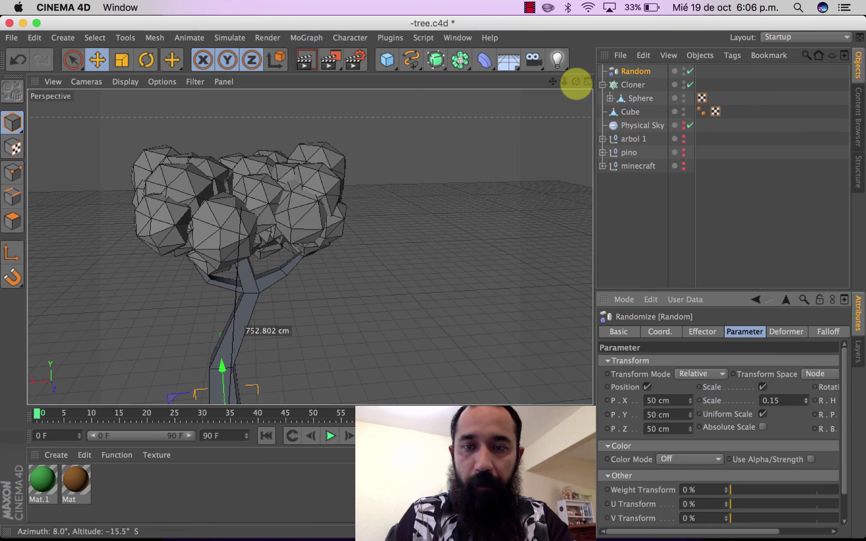
{"action": "left_click_drag", "start_coordinate": [576, 81], "coordinate": [309, 247]}
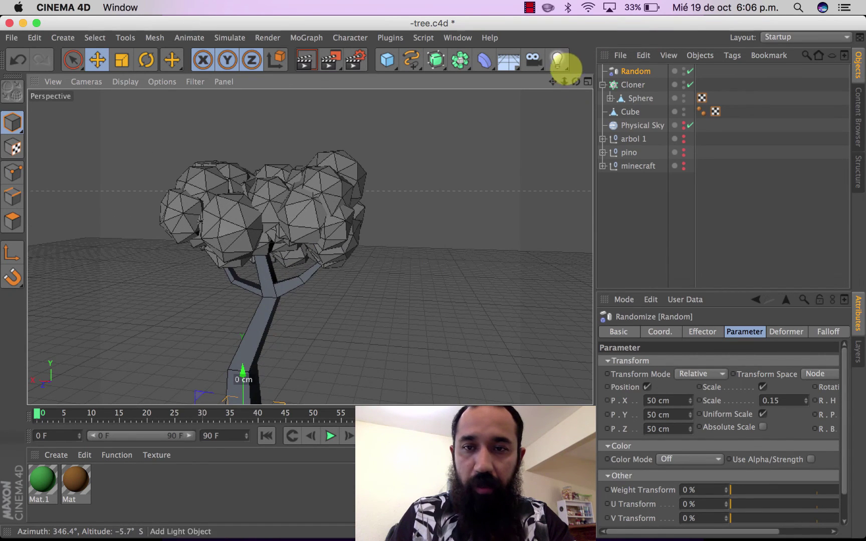
- Apply green Mat.1 to the Cloner canopy and brown Mat to the Cube trunk
{"action": "left_click_drag", "start_coordinate": [552, 82], "coordinate": [525, 102]}
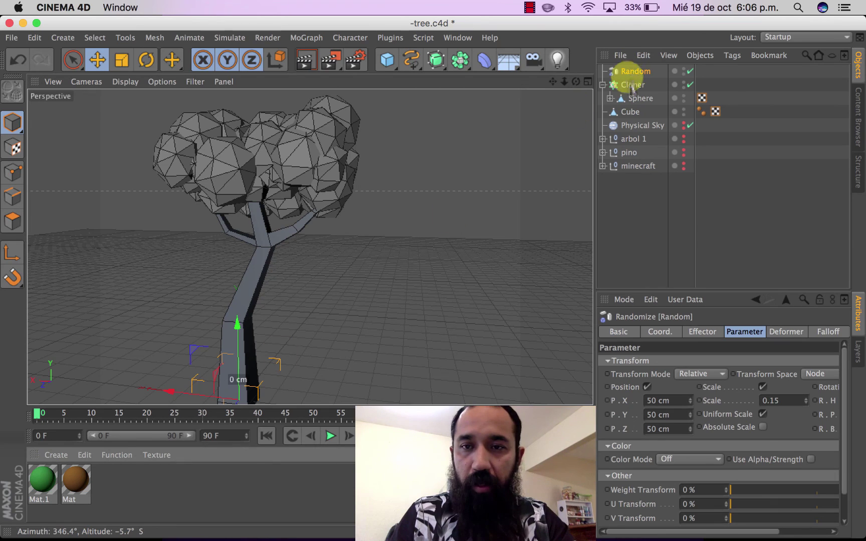
{"action": "left_click_drag", "start_coordinate": [629, 84], "coordinate": [631, 86]}
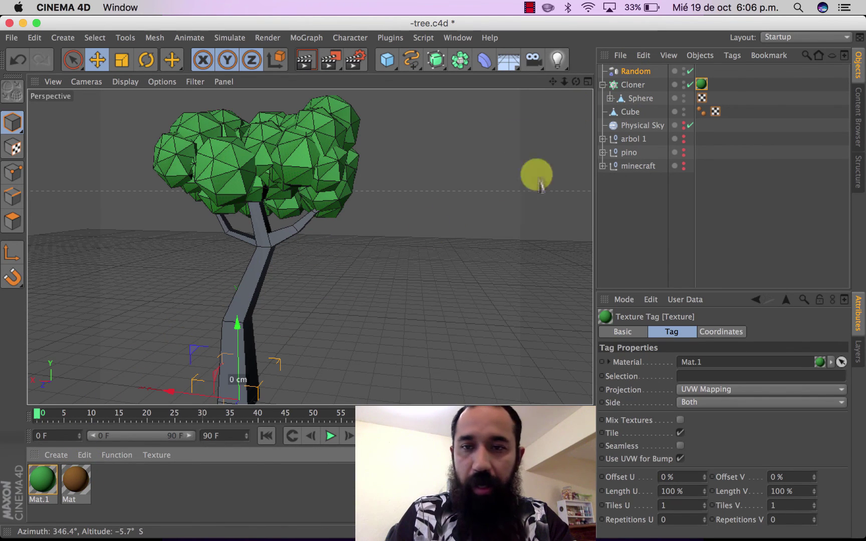
{"action": "left_click_drag", "start_coordinate": [633, 115], "coordinate": [633, 112]}
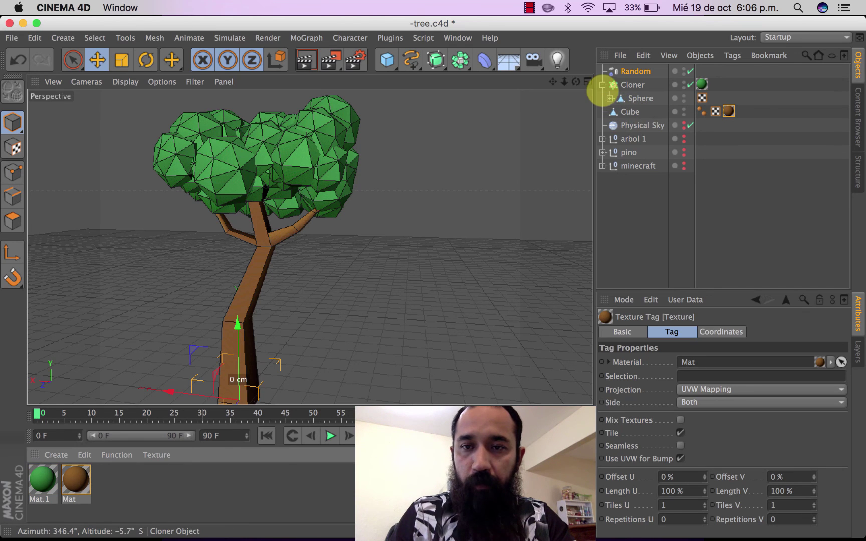
{"action": "left_click", "coordinate": [603, 85]}
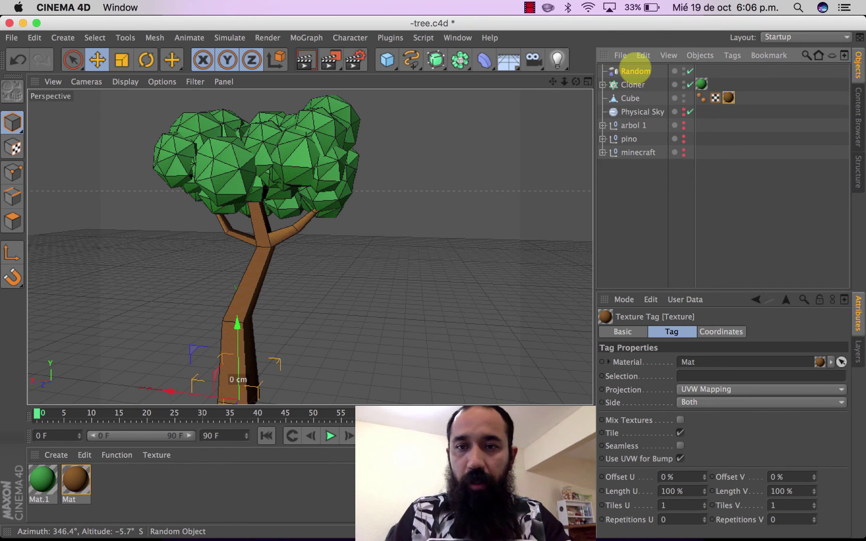
{"action": "left_click", "coordinate": [635, 72]}
{"action": "left_click", "coordinate": [630, 98], "text": "shift"}
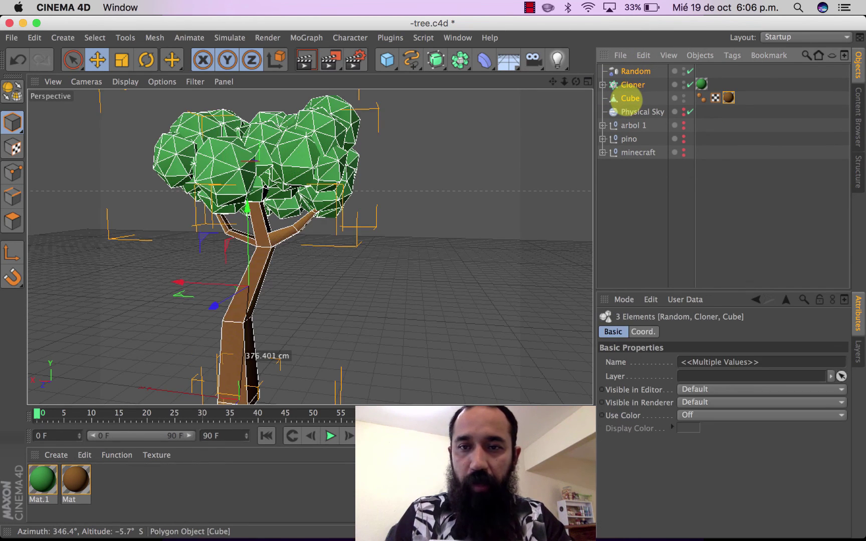
- Group Random, Cloner and Cube into a null named árbol2, list it last, and unhide all trees
{"action": "right_click", "coordinate": [630, 98]}
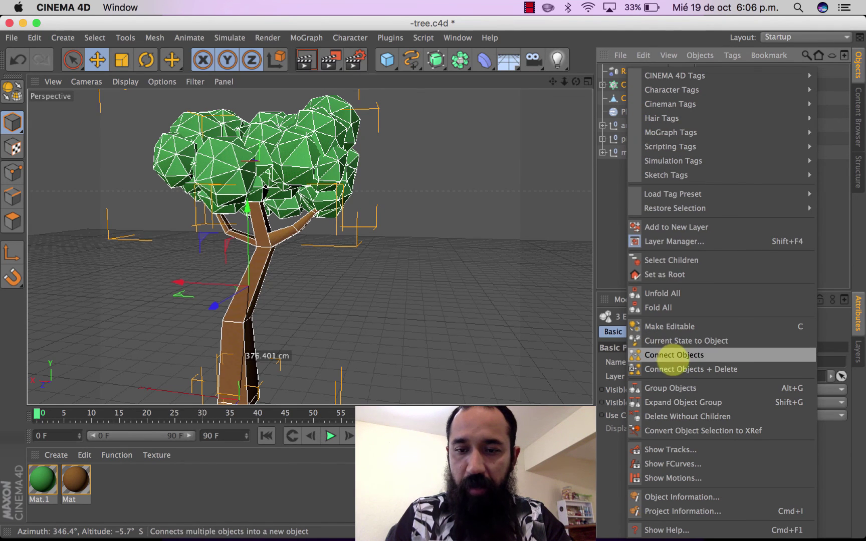
{"action": "left_click", "coordinate": [663, 388]}
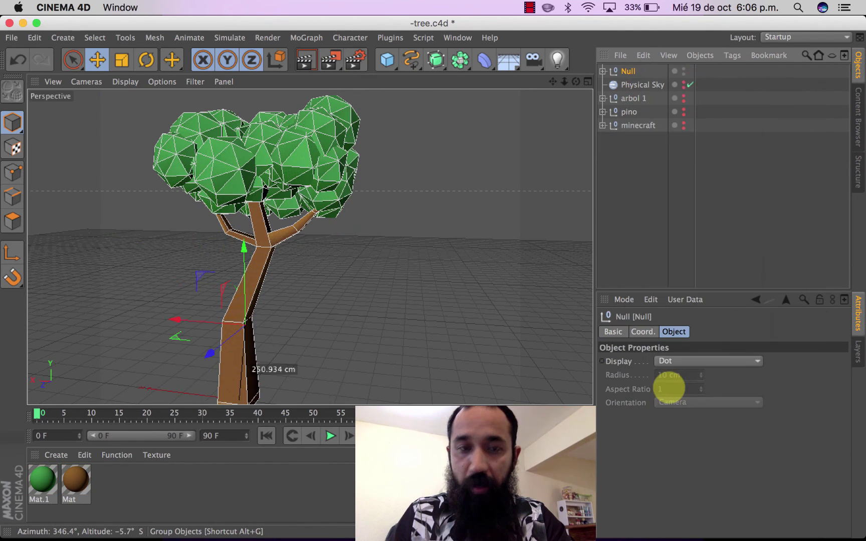
{"action": "double_click", "coordinate": [628, 72]}
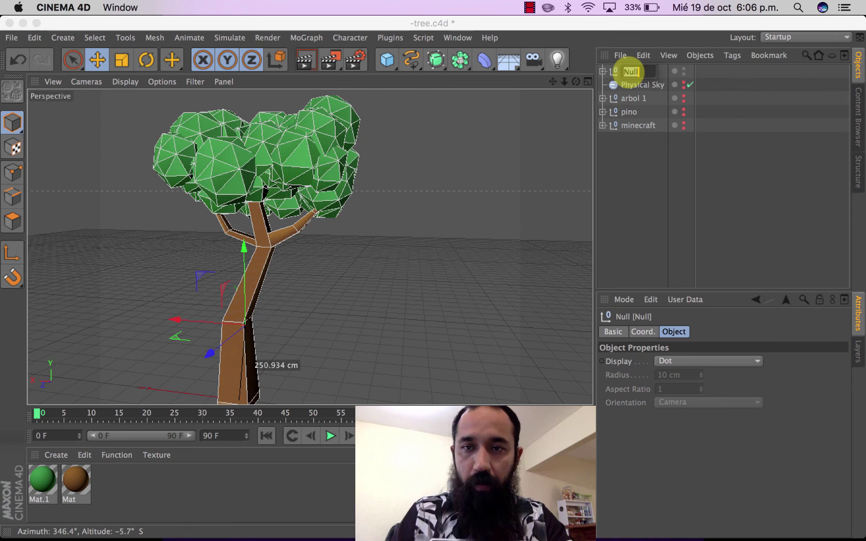
{"action": "type", "text": "art"}
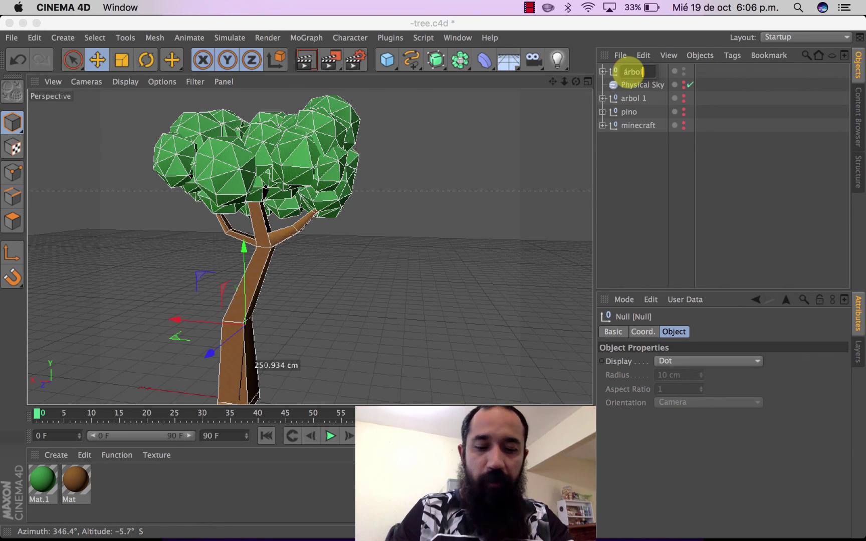
{"action": "type", "text": "2"}
{"action": "key", "text": "Return"}
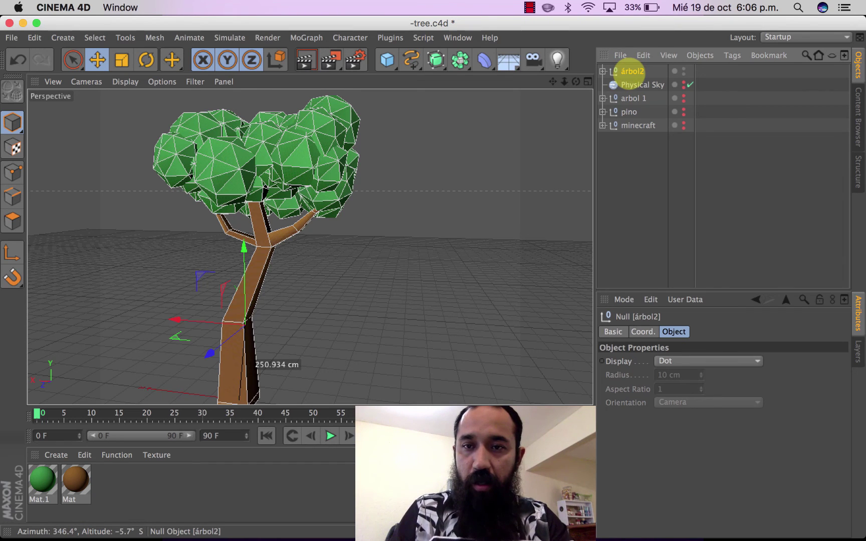
{"action": "left_click_drag", "start_coordinate": [631, 71], "coordinate": [625, 164]}
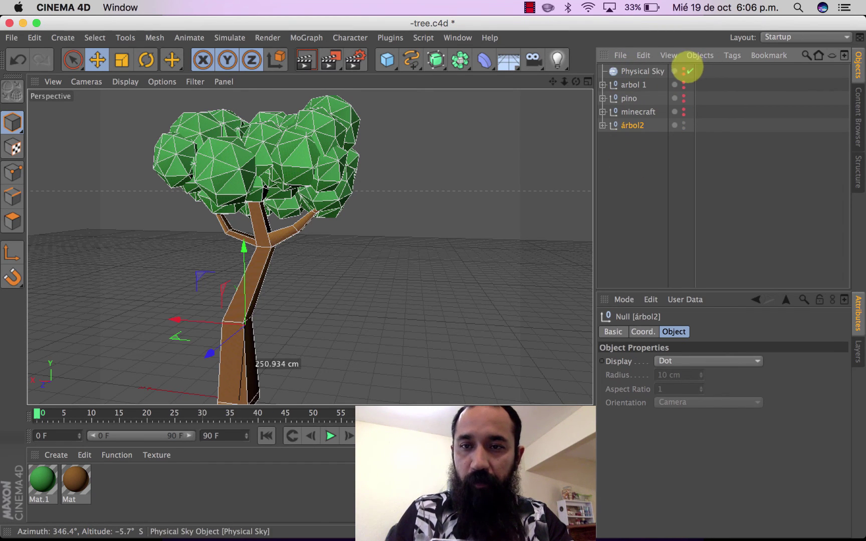
{"action": "mouse_move", "coordinate": [684, 71]}
{"action": "left_mouse_down"}
{"action": "mouse_move", "coordinate": [684, 116]}
{"action": "mouse_move", "coordinate": [684, 73]}
{"action": "mouse_move", "coordinate": [686, 109]}
{"action": "left_mouse_up"}
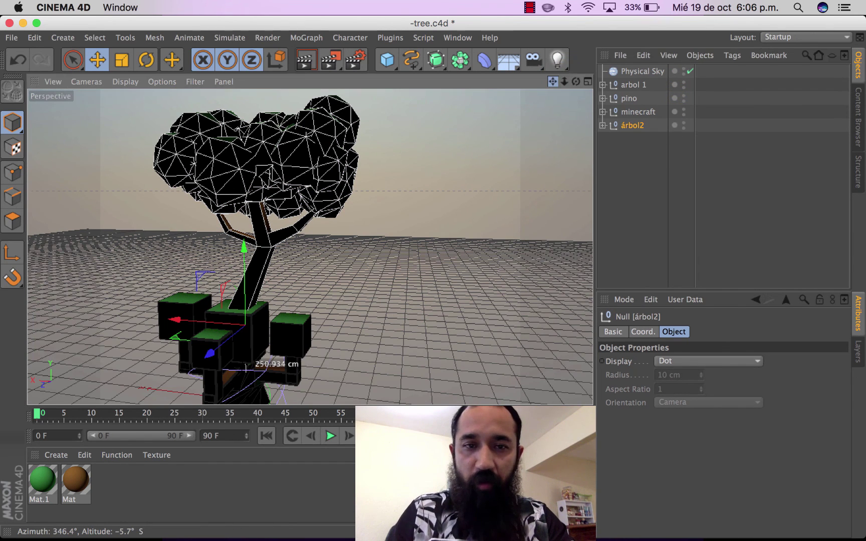
- In the Front view, raise arbol 1 and move the pino tree up and to the left
{"action": "mouse_move", "coordinate": [552, 81]}
{"action": "left_mouse_down"}
{"action": "mouse_move", "coordinate": [432, 276]}
{"action": "mouse_move", "coordinate": [553, 81]}
{"action": "mouse_move", "coordinate": [567, 81]}
{"action": "left_mouse_up"}
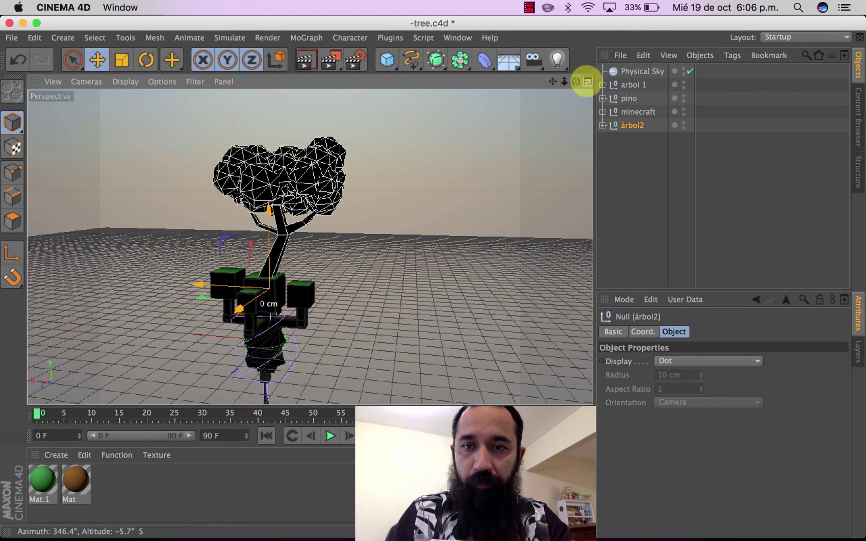
{"action": "left_click", "coordinate": [588, 82]}
{"action": "left_click", "coordinate": [586, 248]}
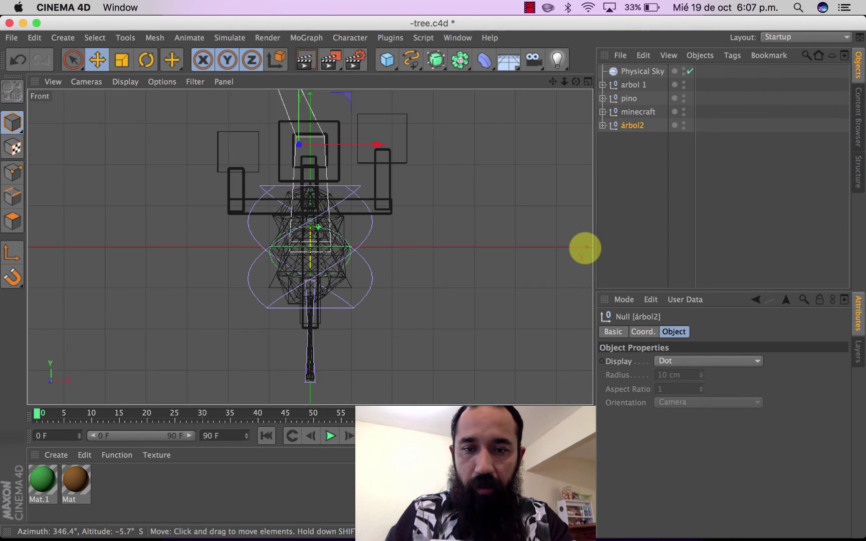
{"action": "left_click", "coordinate": [630, 85]}
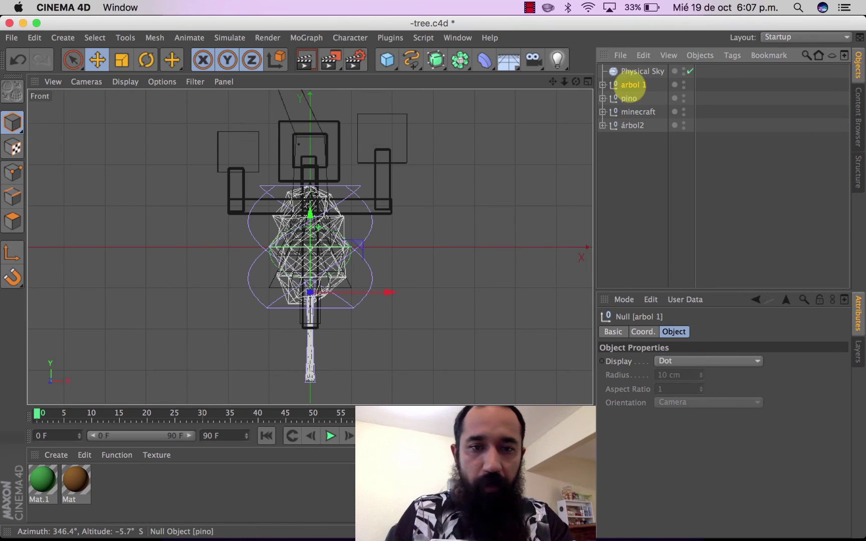
{"action": "left_click_drag", "start_coordinate": [318, 289], "coordinate": [318, 230]}
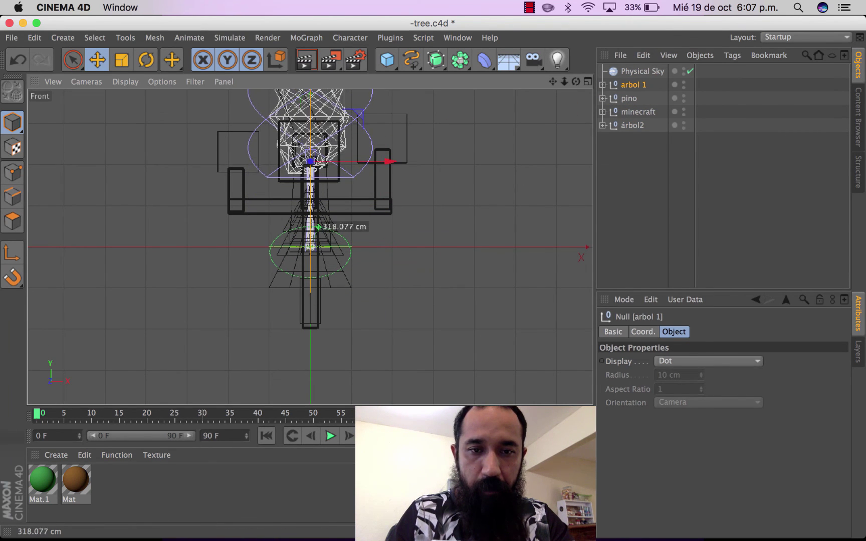
{"action": "left_click", "coordinate": [629, 98]}
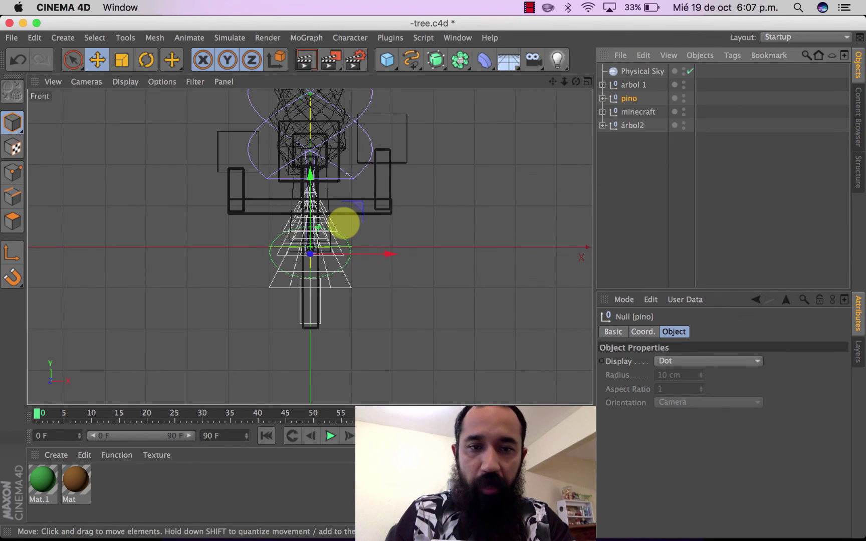
{"action": "left_click_drag", "start_coordinate": [309, 175], "coordinate": [299, 100]}
{"action": "left_click_drag", "start_coordinate": [386, 179], "coordinate": [228, 180]}
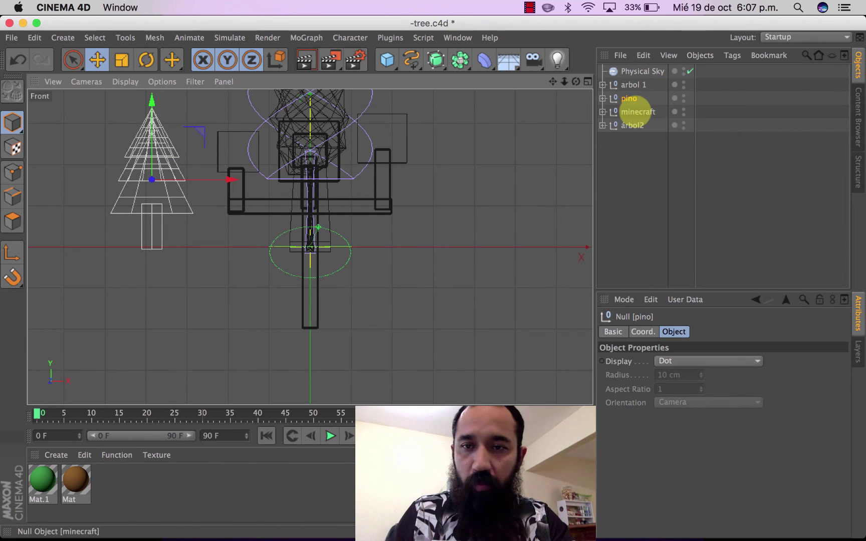
- Move the minecraft tree right and árbol2 into its own spot, then orbit the Perspective view
{"action": "left_click", "coordinate": [635, 111]}
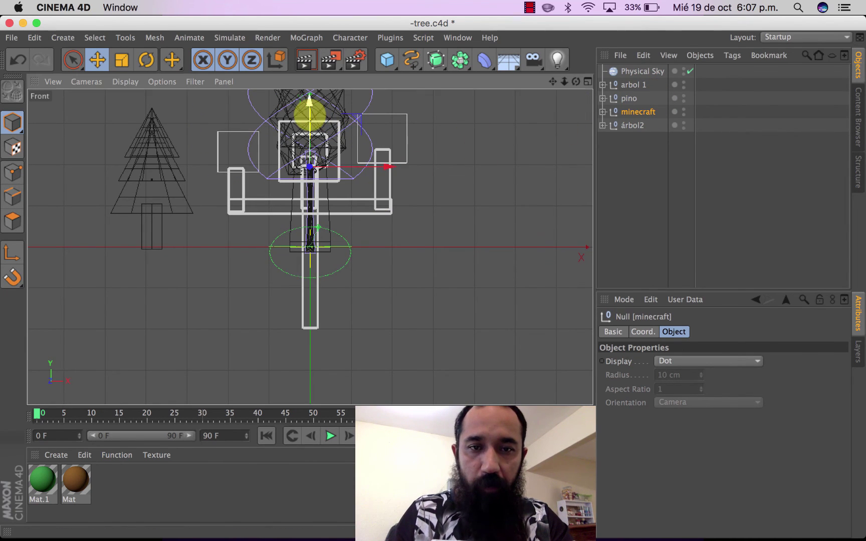
{"action": "left_click_drag", "start_coordinate": [309, 114], "coordinate": [310, 52]}
{"action": "left_click_drag", "start_coordinate": [310, 104], "coordinate": [309, 114]}
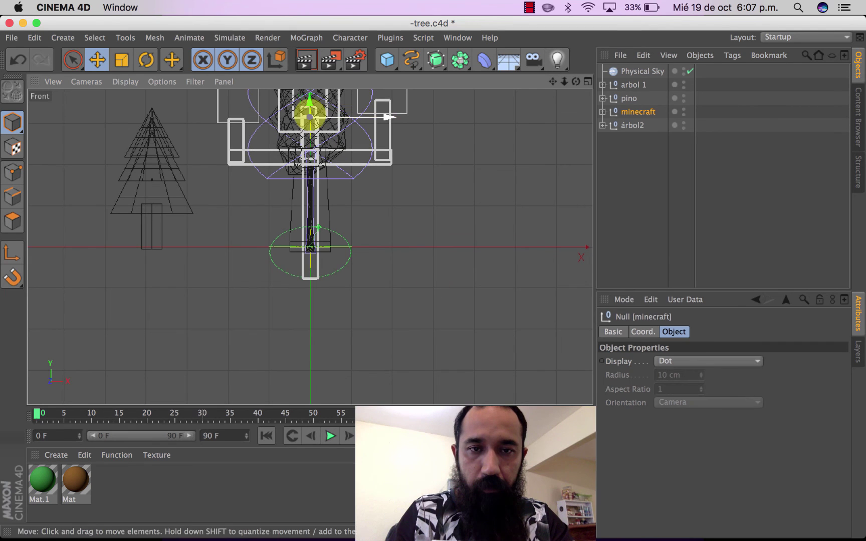
{"action": "left_click_drag", "start_coordinate": [387, 117], "coordinate": [559, 121]}
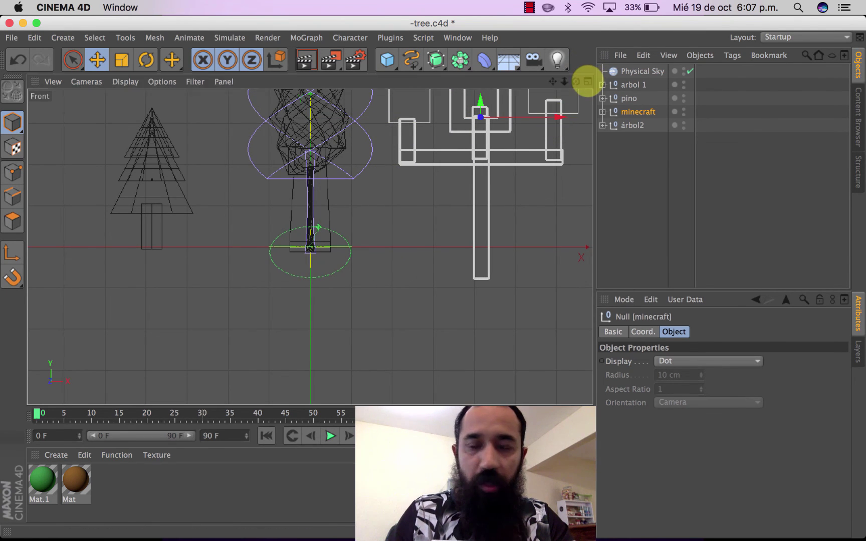
{"action": "left_click", "coordinate": [587, 82]}
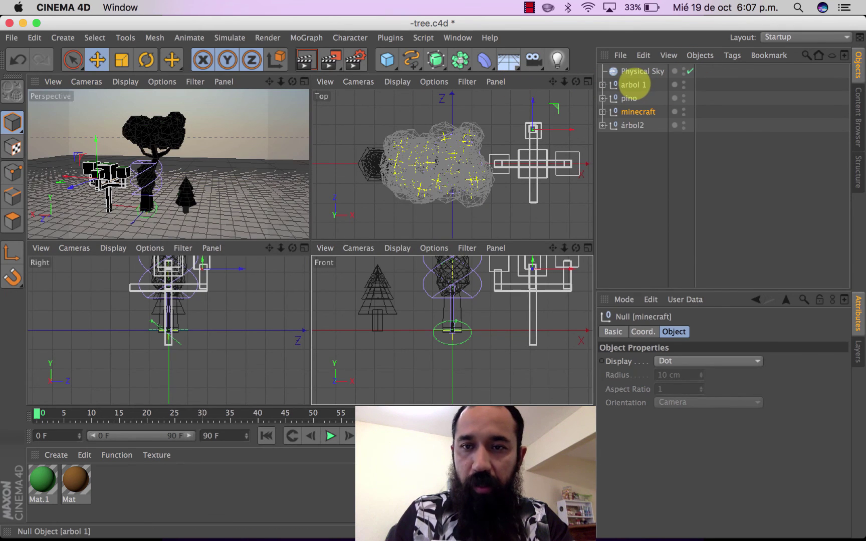
{"action": "left_click", "coordinate": [629, 124]}
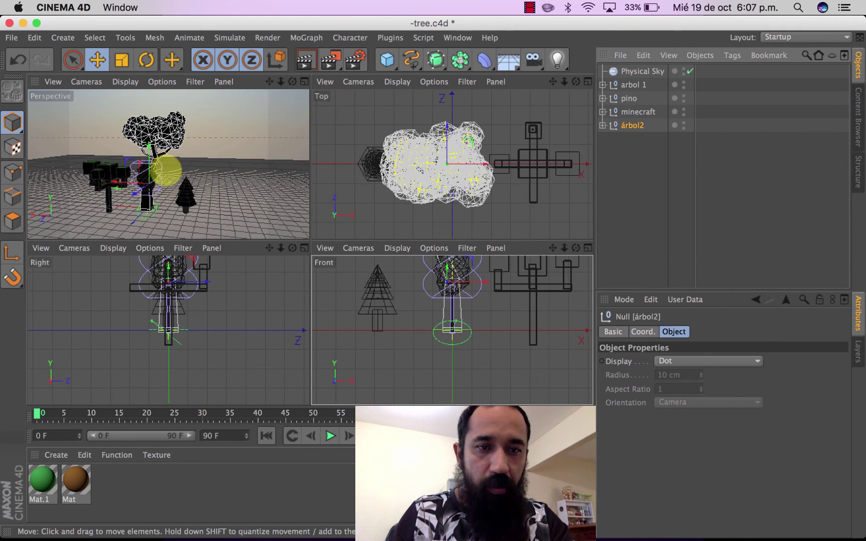
{"action": "left_click_drag", "start_coordinate": [135, 191], "coordinate": [152, 181]}
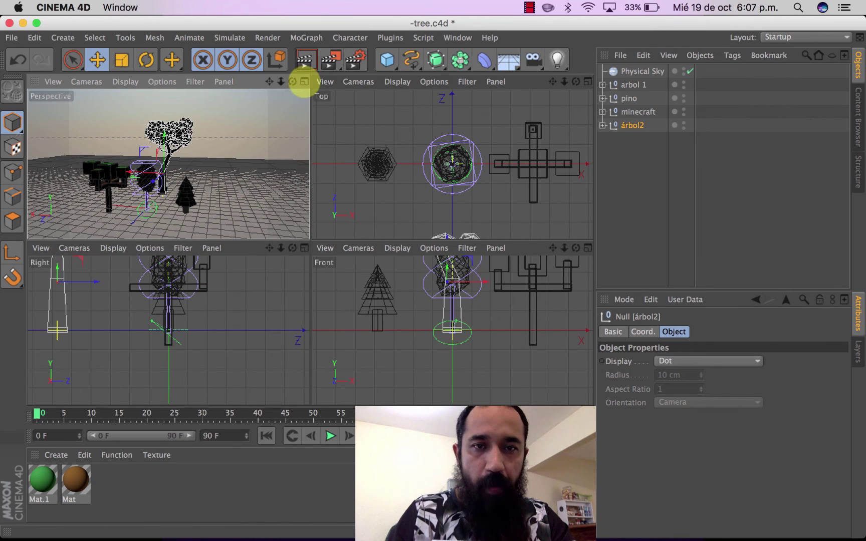
{"action": "left_click", "coordinate": [304, 81]}
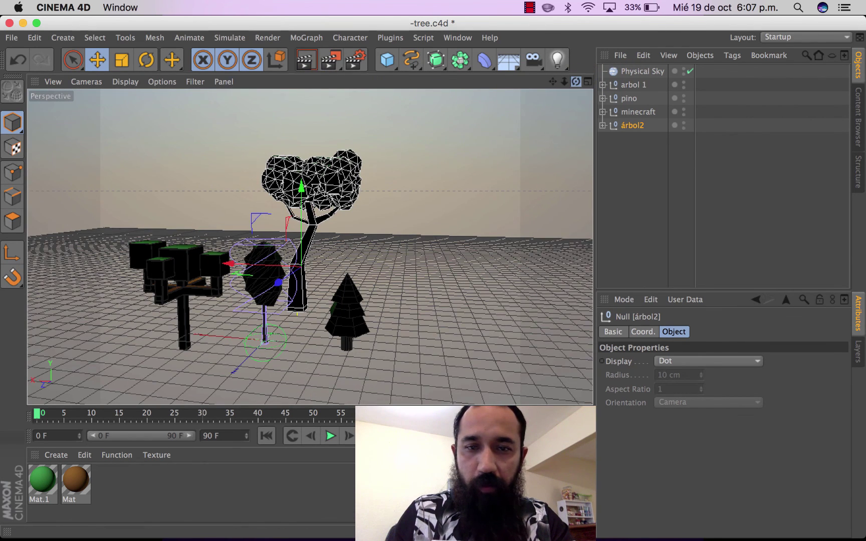
{"action": "mouse_move", "coordinate": [575, 82]}
{"action": "left_mouse_down"}
{"action": "mouse_move", "coordinate": [561, 85]}
{"action": "mouse_move", "coordinate": [431, 274]}
{"action": "left_mouse_up"}
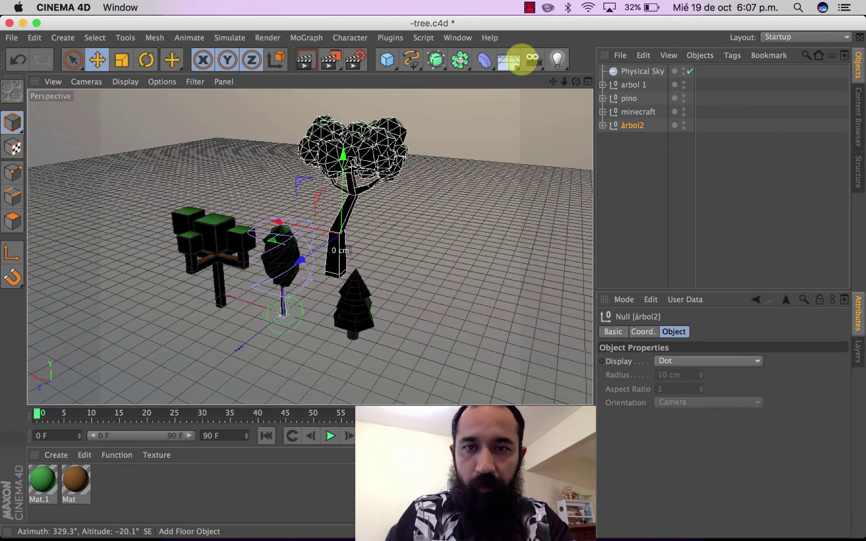
- Add a Floor with a new non-specular white (RGB 255) material Mat.2 and render the view
{"action": "left_click", "coordinate": [509, 60]}
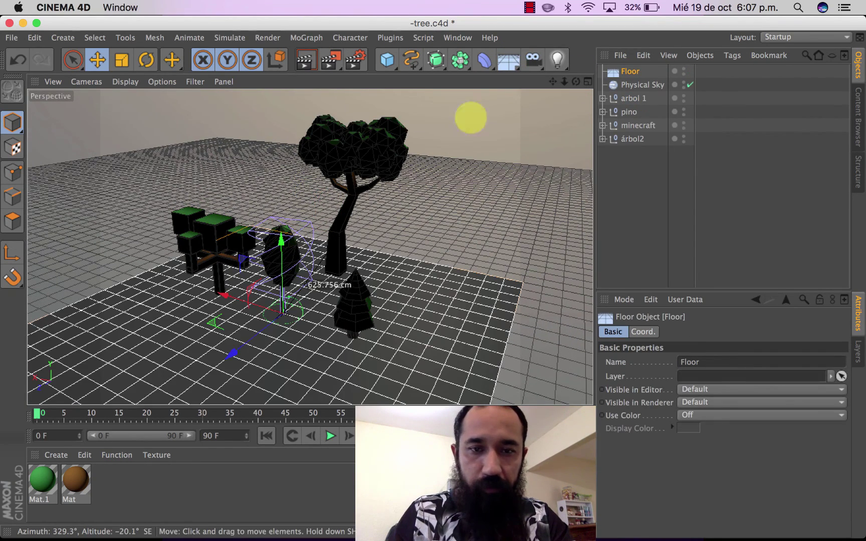
{"action": "double_click", "coordinate": [144, 487]}
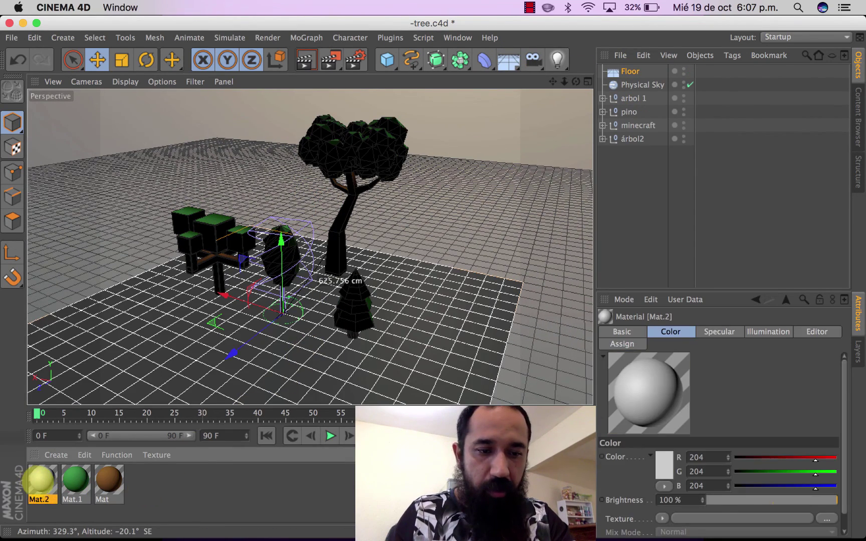
{"action": "double_click", "coordinate": [38, 480]}
{"action": "left_click", "coordinate": [270, 364]}
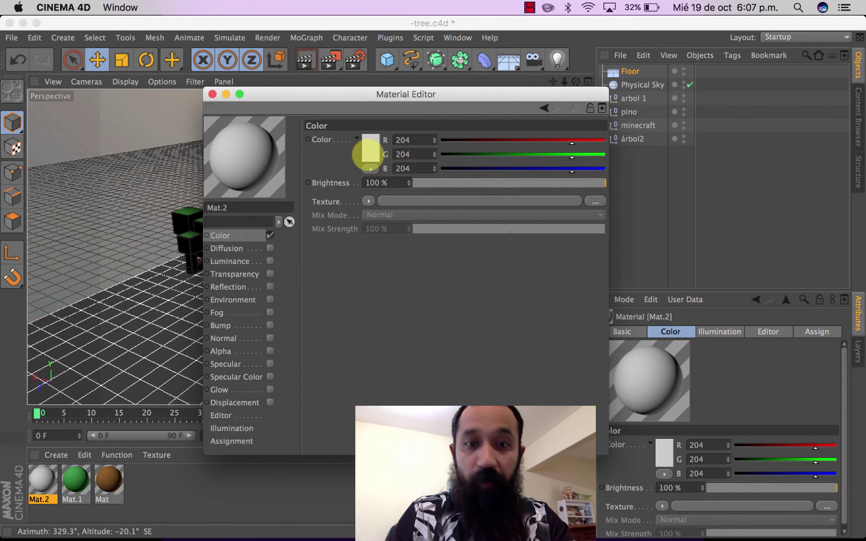
{"action": "left_click", "coordinate": [370, 152]}
{"action": "left_click", "coordinate": [292, 122]}
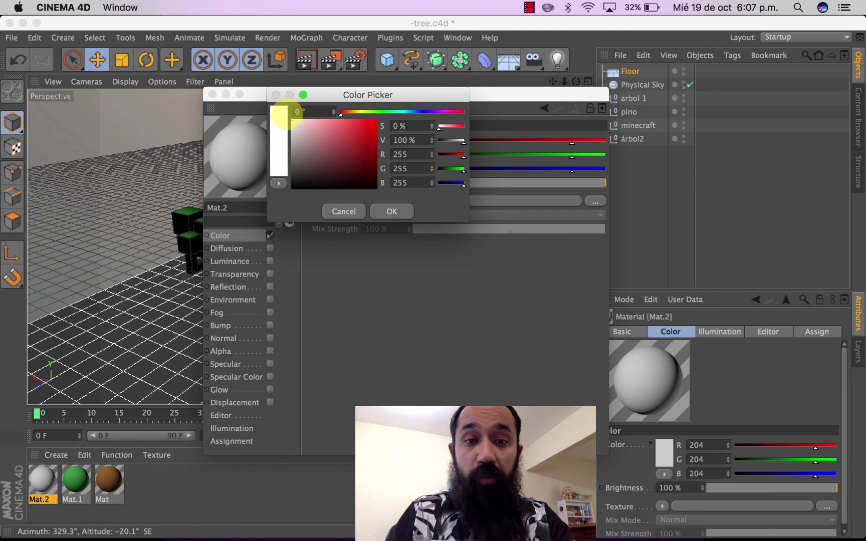
{"action": "left_click", "coordinate": [391, 212]}
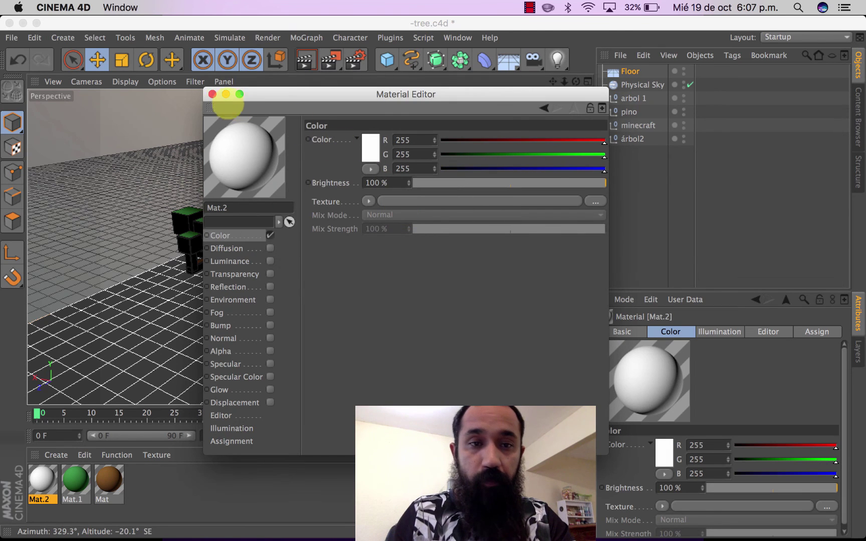
{"action": "left_click", "coordinate": [213, 94]}
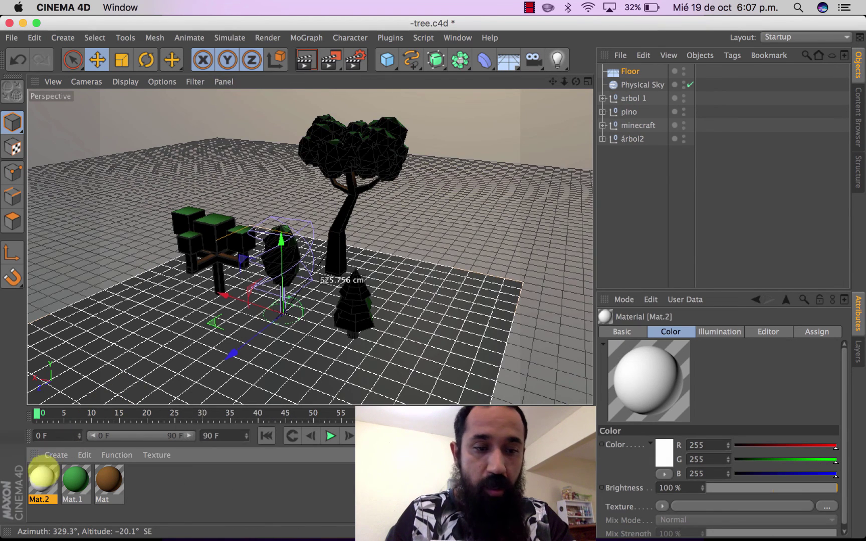
{"action": "left_click_drag", "start_coordinate": [42, 476], "coordinate": [630, 71]}
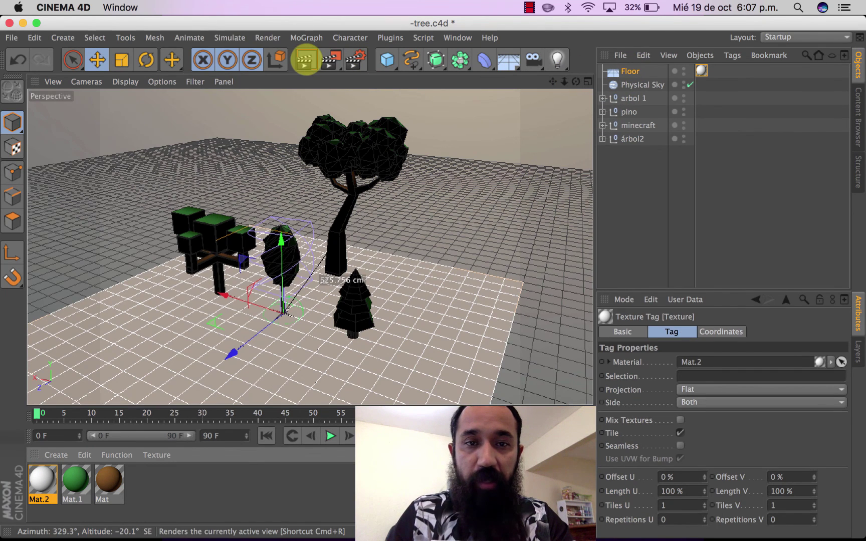
{"action": "left_click", "coordinate": [305, 61]}
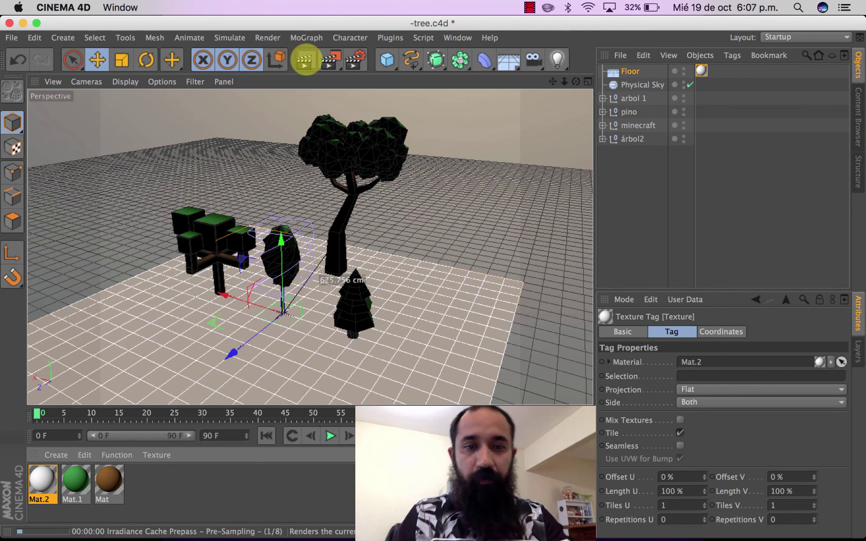